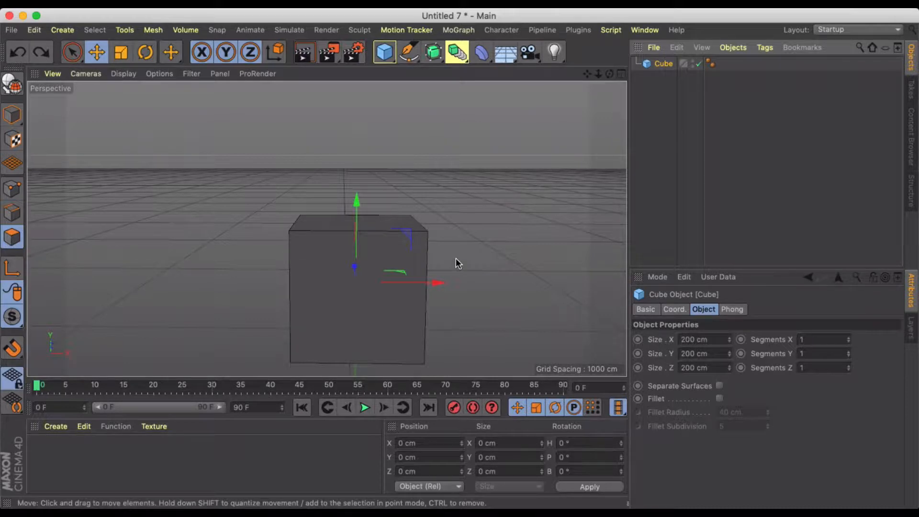
{"action": "scroll", "coordinate": [456, 259], "scroll_direction": "down", "scroll_amount": 4}
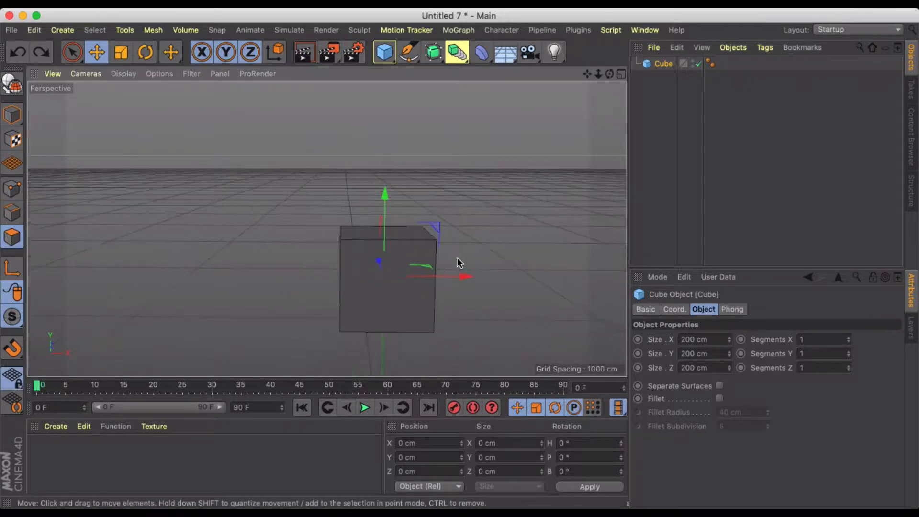
{"action": "middle_click_drag", "start_coordinate": [483, 244], "coordinate": [440, 235], "text": "alt"}
{"action": "left_click_drag", "start_coordinate": [440, 240], "coordinate": [424, 237], "text": "alt"}
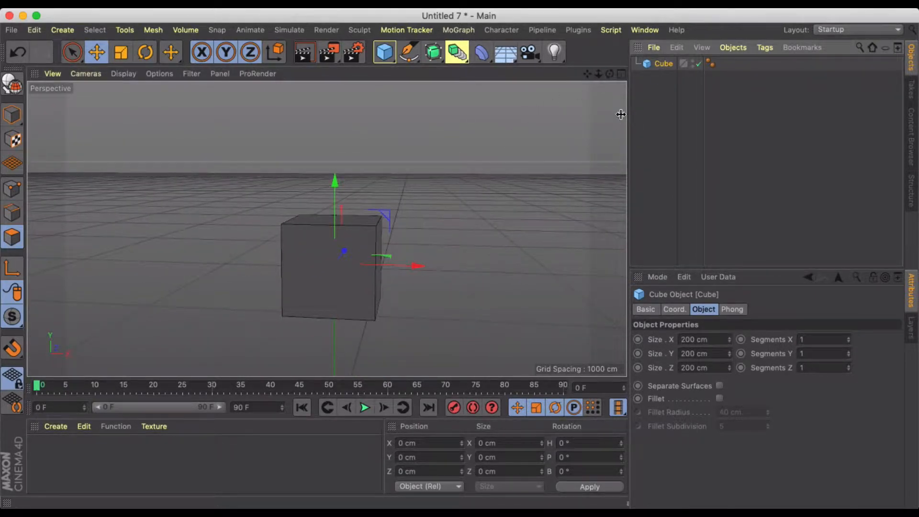
{"action": "left_click", "coordinate": [120, 74]}
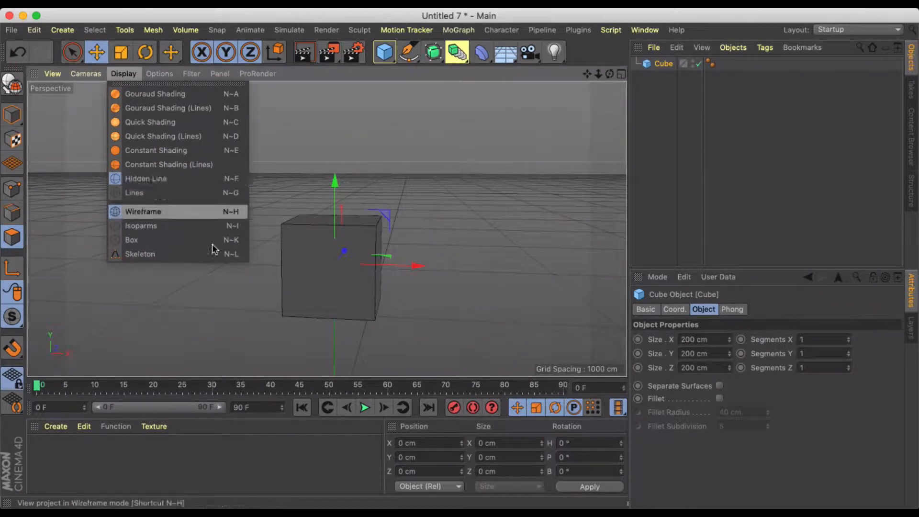
{"action": "left_click", "coordinate": [314, 193]}
{"action": "mouse_move", "coordinate": [343, 241]}
{"action": "left_mouse_down", "text": "alt"}
{"action": "mouse_move", "coordinate": [290, 248]}
{"action": "mouse_move", "coordinate": [327, 245]}
{"action": "left_mouse_up", "text": "alt"}
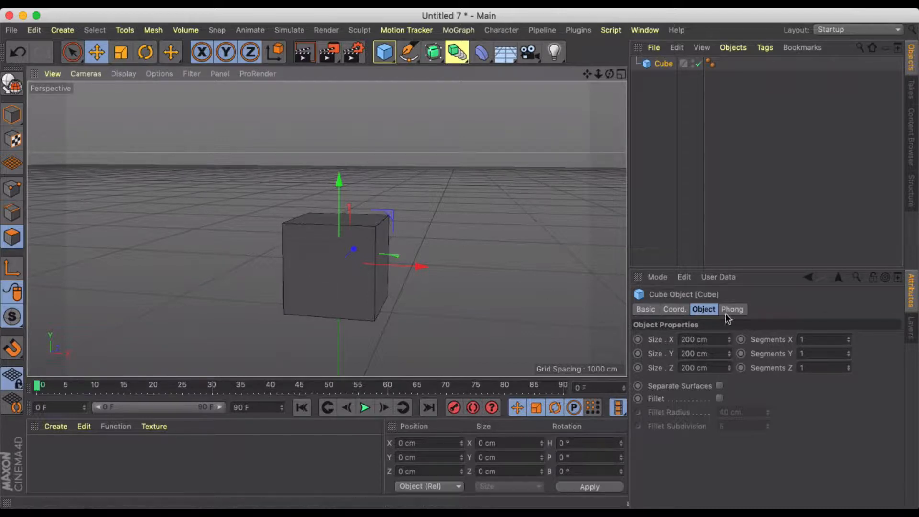
Set the cube's segments to 4 in X, 3 in Y and 3 in Z
{"action": "left_click", "coordinate": [816, 339]}
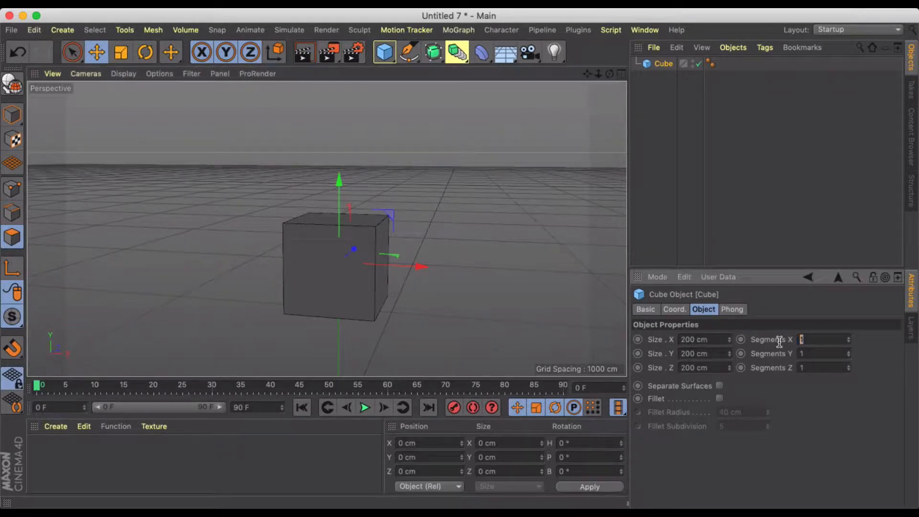
{"action": "left_click", "coordinate": [804, 357]}
{"action": "left_click_drag", "start_coordinate": [806, 355], "coordinate": [794, 355]}
{"action": "type", "text": "3"}
{"action": "double_click", "coordinate": [808, 368]}
{"action": "type", "text": "3"}
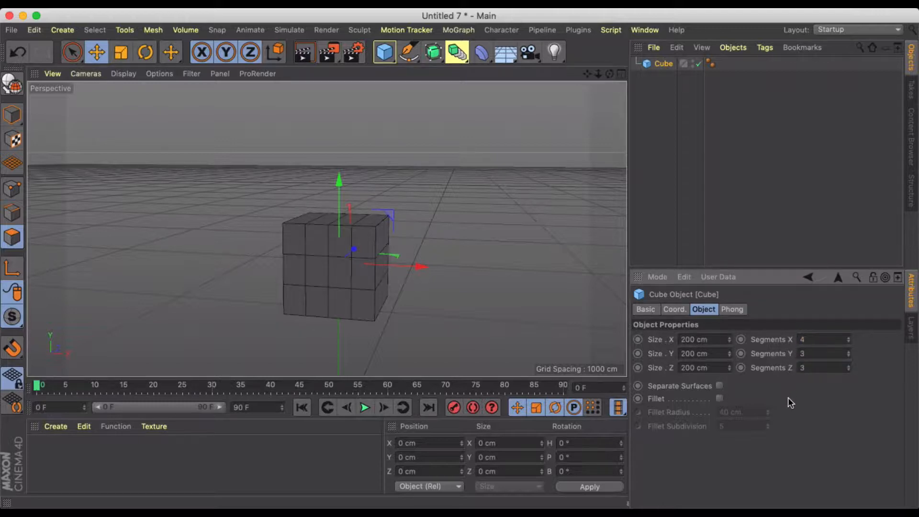
Switch the viewport display to Gouraud Shading and back to Hidden Line to compare the cube's appearance
{"action": "scroll", "coordinate": [306, 274], "scroll_direction": "up", "scroll_amount": 3}
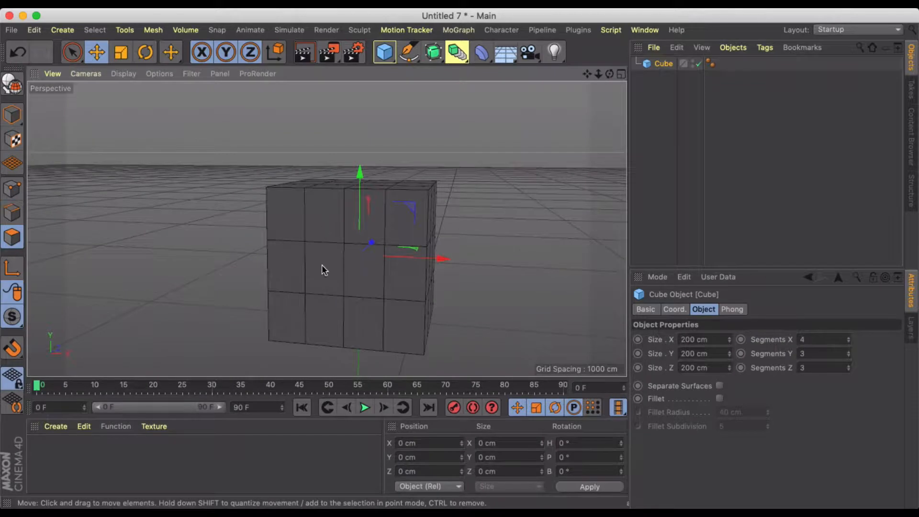
{"action": "mouse_move", "coordinate": [321, 268]}
{"action": "left_mouse_down", "text": "alt"}
{"action": "mouse_move", "coordinate": [394, 271]}
{"action": "mouse_move", "coordinate": [311, 269]}
{"action": "left_mouse_up", "text": "alt"}
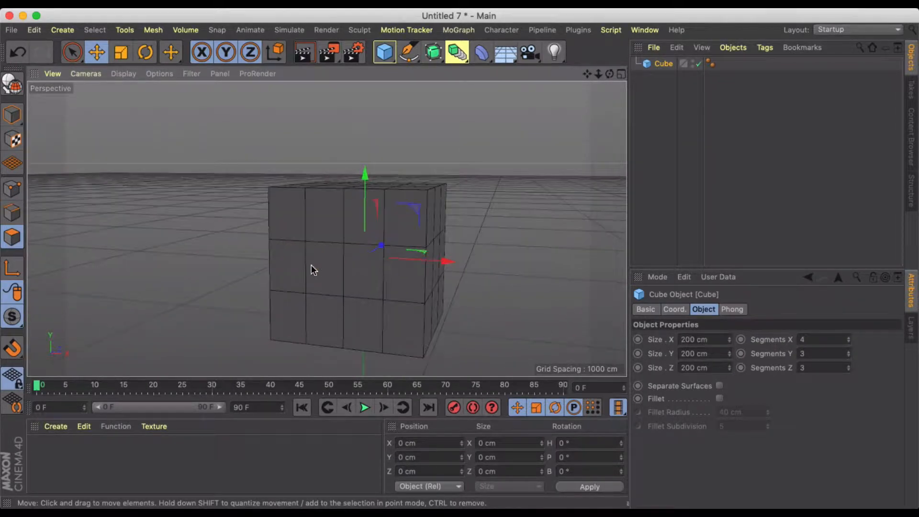
{"action": "left_click", "coordinate": [117, 76]}
{"action": "left_click", "coordinate": [126, 92]}
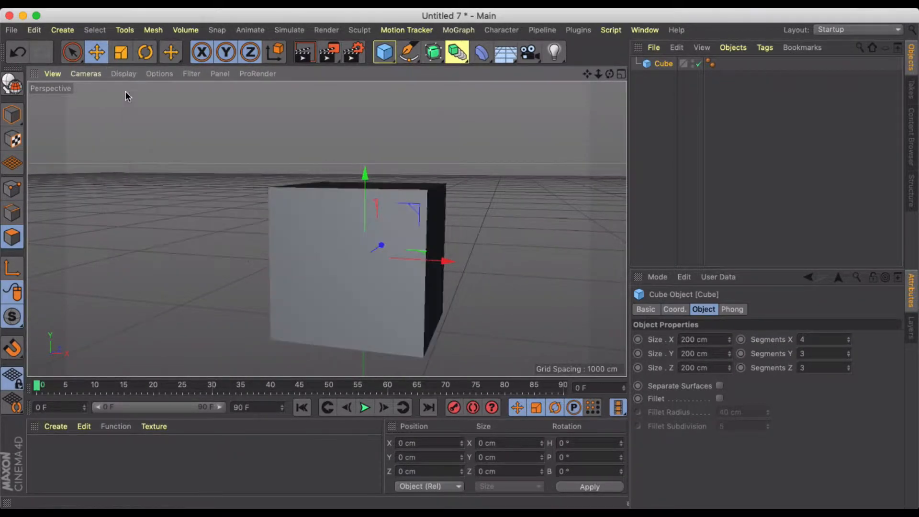
{"action": "left_click", "coordinate": [122, 75]}
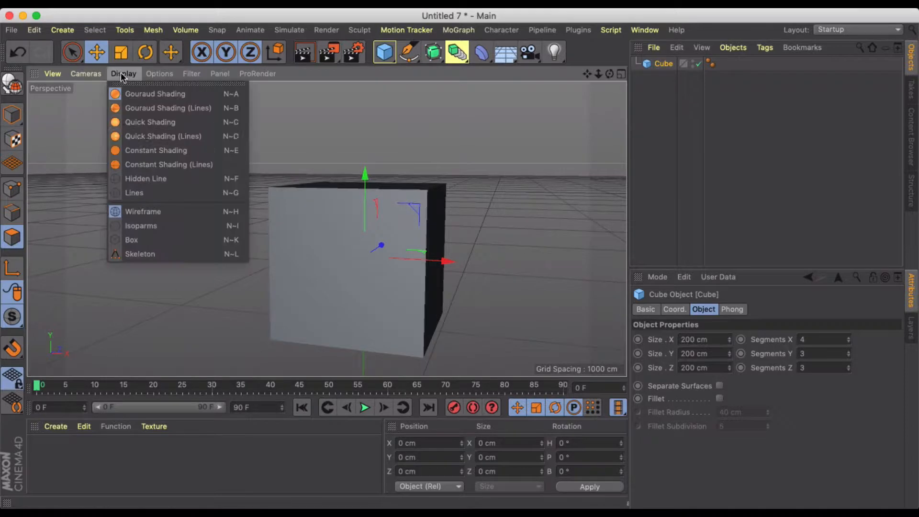
{"action": "left_click", "coordinate": [135, 179]}
{"action": "scroll", "coordinate": [449, 174], "scroll_direction": "down", "scroll_amount": 3}
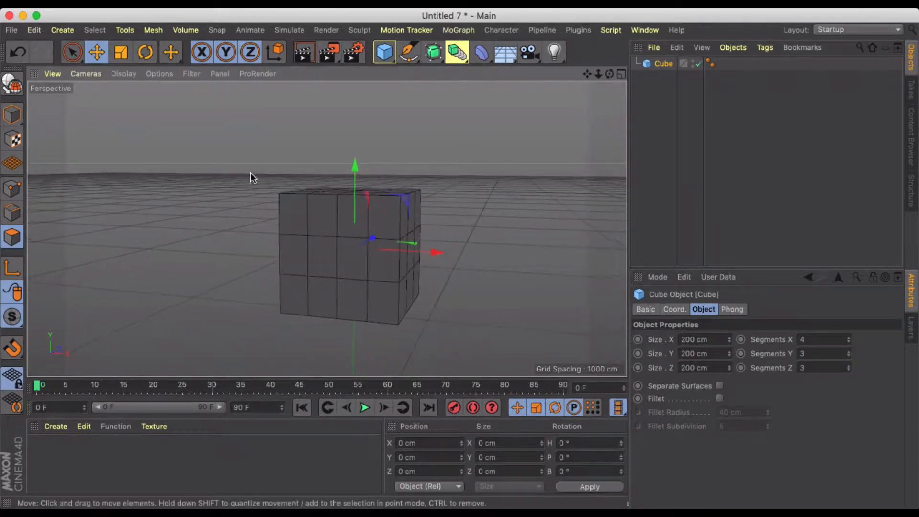
Make the cube an editable polygon object and switch to the full-size Front view
{"action": "left_click", "coordinate": [12, 84]}
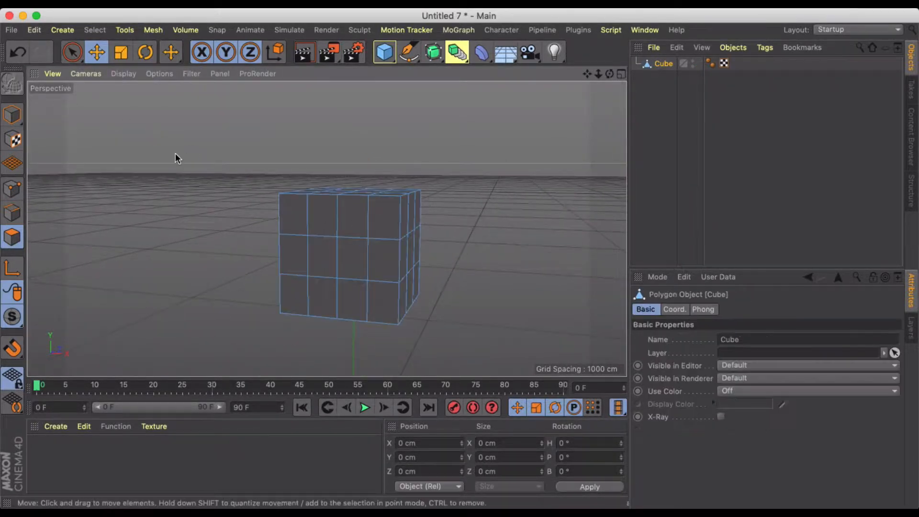
{"action": "middle_click", "coordinate": [247, 180]}
{"action": "middle_click", "coordinate": [619, 235]}
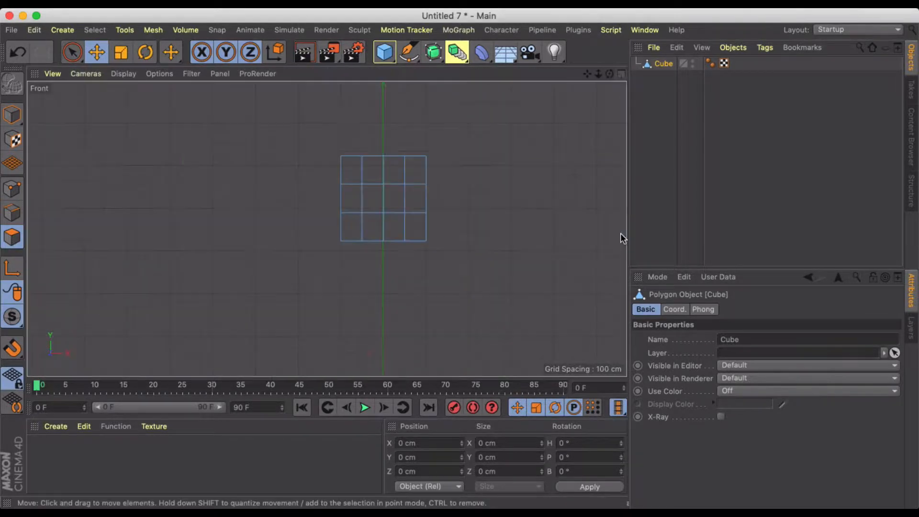
Delete all polygons in the cube's left half with Live Selection, keeping the half on the positive X side
{"action": "left_click", "coordinate": [72, 52]}
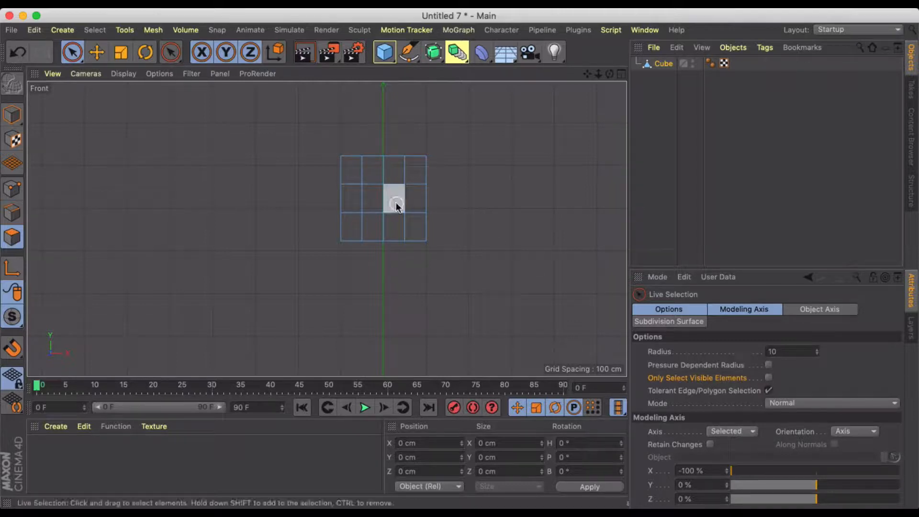
{"action": "left_click", "coordinate": [340, 171]}
{"action": "mouse_move", "coordinate": [340, 176]}
{"action": "left_mouse_down"}
{"action": "mouse_move", "coordinate": [341, 261]}
{"action": "mouse_move", "coordinate": [375, 211]}
{"action": "mouse_move", "coordinate": [373, 168]}
{"action": "mouse_move", "coordinate": [400, 249]}
{"action": "left_mouse_up"}
{"action": "left_click", "coordinate": [394, 232], "text": "ctrl"}
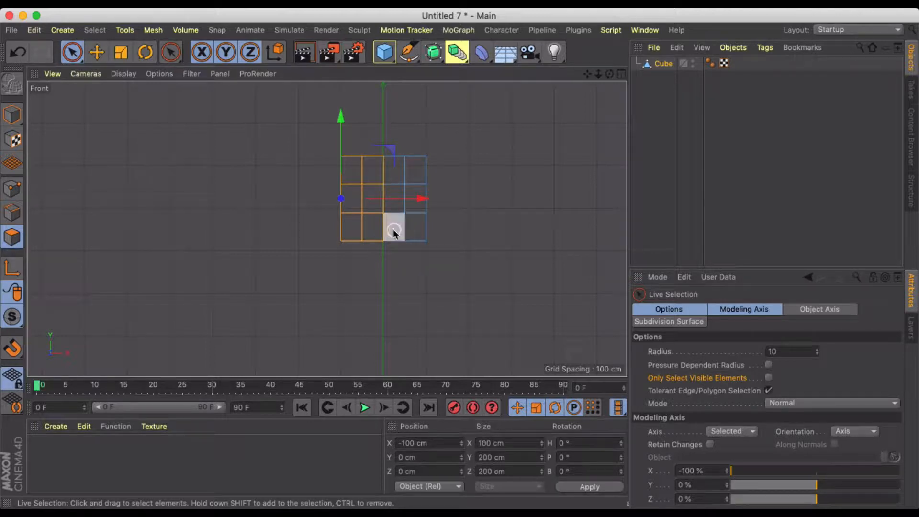
{"action": "key", "text": "Delete"}
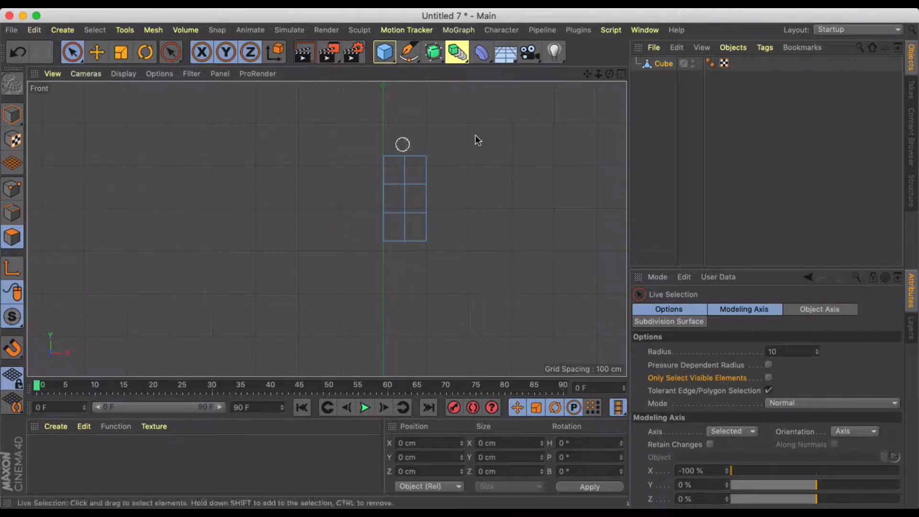
Return to the Perspective view and add a Symmetry object with the half cube as its child
{"action": "left_click", "coordinate": [622, 74]}
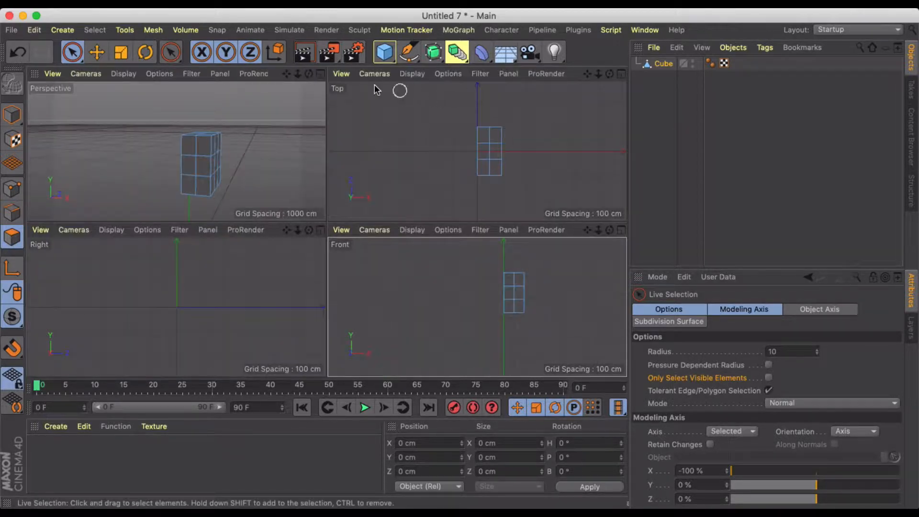
{"action": "left_click", "coordinate": [321, 74]}
{"action": "left_click_drag", "start_coordinate": [376, 229], "coordinate": [421, 191], "text": "alt"}
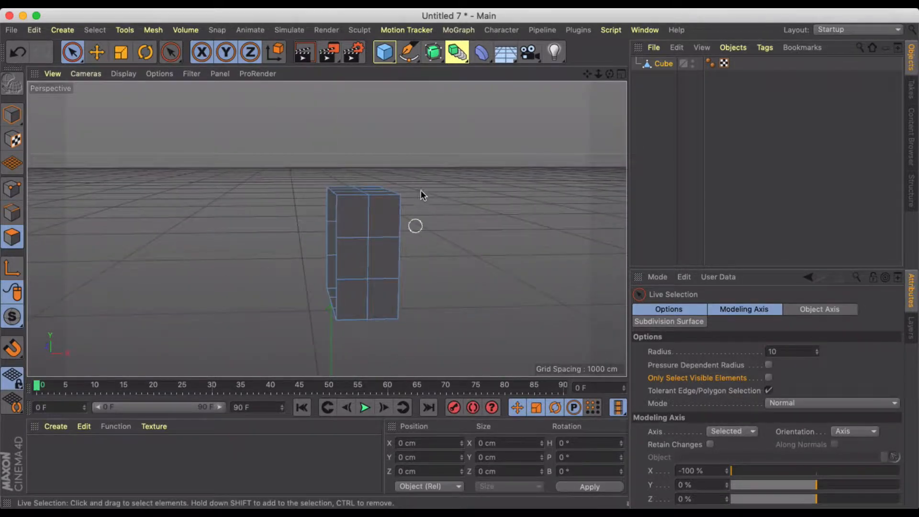
{"action": "left_click", "coordinate": [457, 52]}
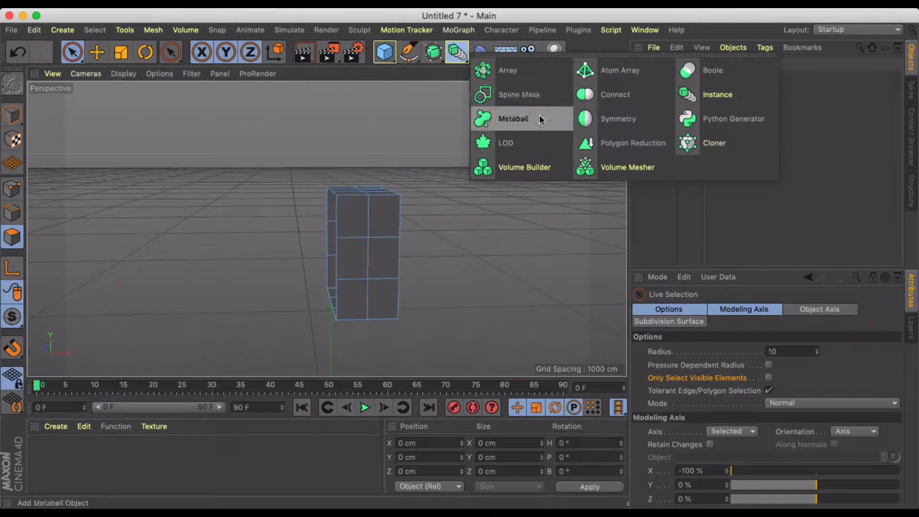
{"action": "left_click", "coordinate": [607, 115], "text": "alt"}
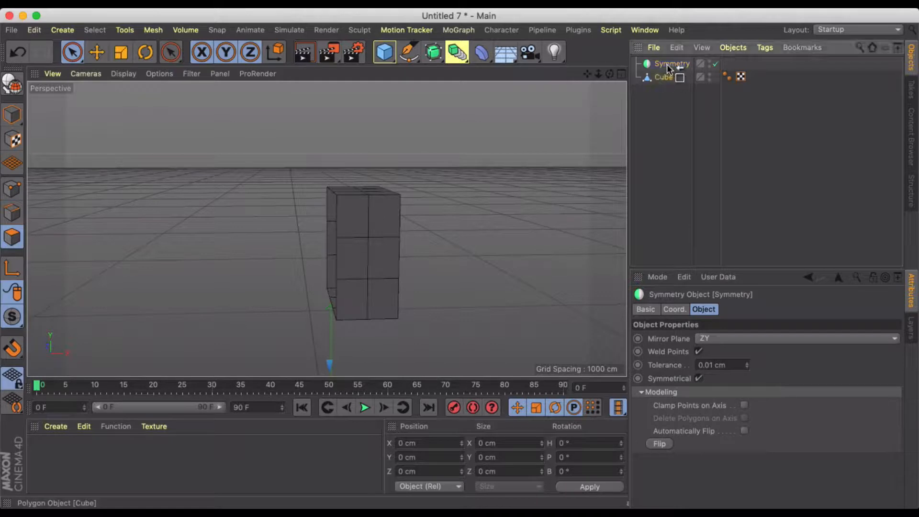
{"action": "left_click", "coordinate": [668, 77]}
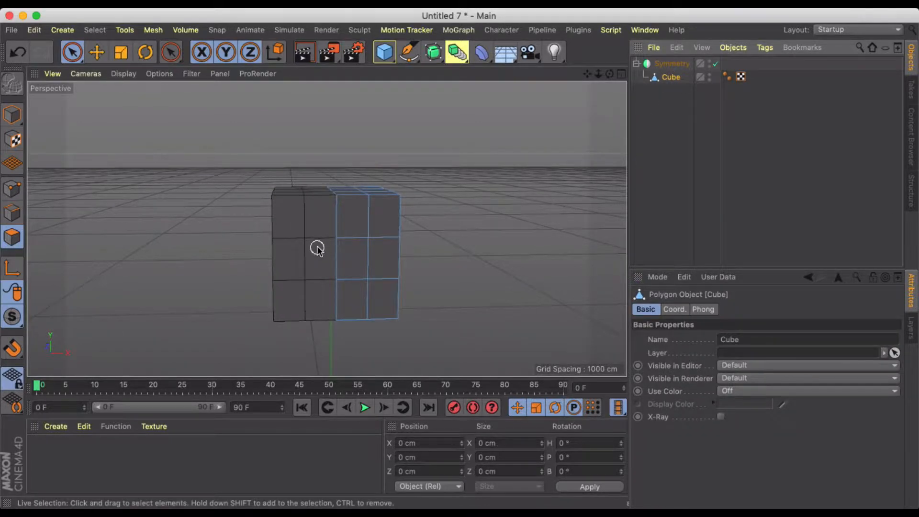
{"action": "left_click_drag", "start_coordinate": [318, 246], "coordinate": [253, 246], "text": "alt"}
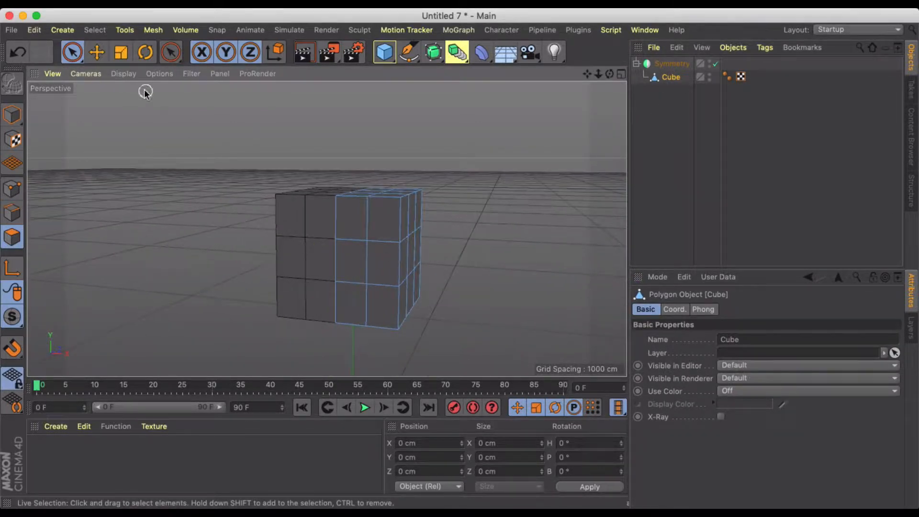
Try extruding the upper middle polygon on the cube's outer side outward by about 121 cm, and undo it
{"action": "left_click", "coordinate": [96, 52]}
{"action": "left_click", "coordinate": [414, 222]}
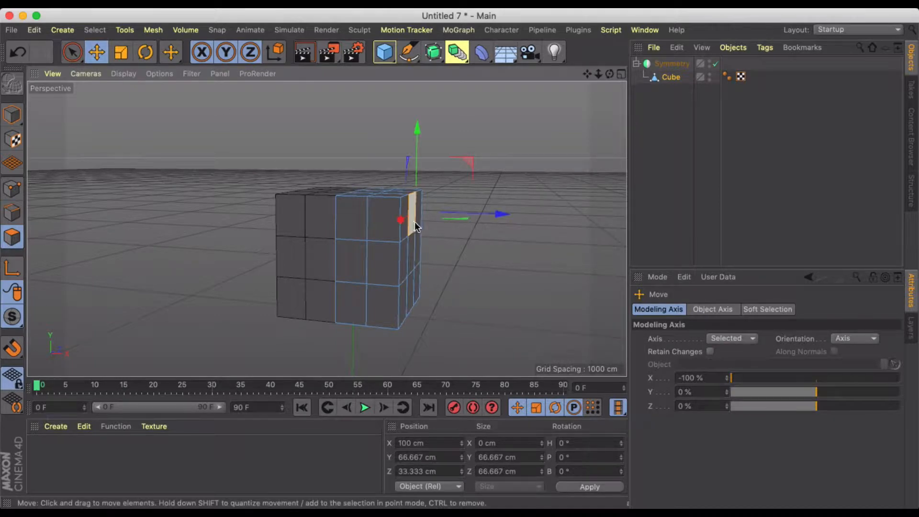
{"action": "left_click_drag", "start_coordinate": [501, 214], "coordinate": [577, 220], "text": "ctrl"}
{"action": "key", "text": "ctrl+z"}
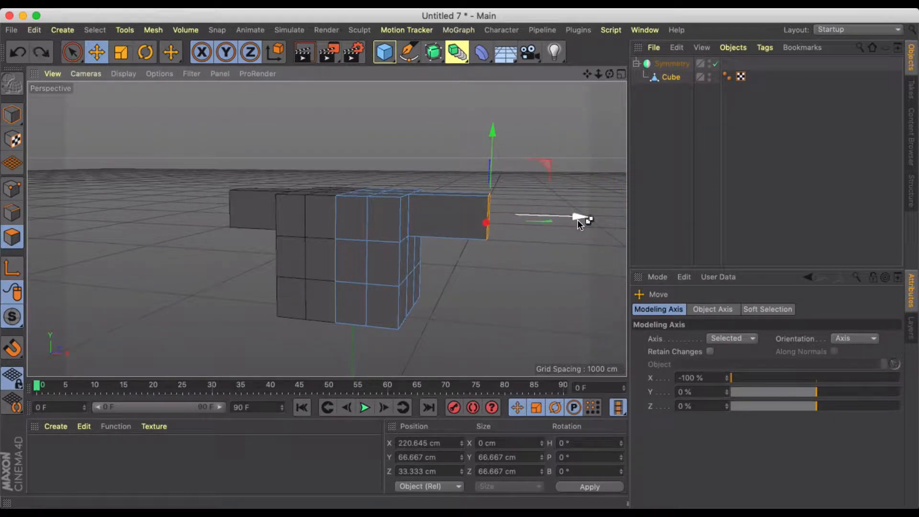
{"action": "left_click", "coordinate": [469, 250]}
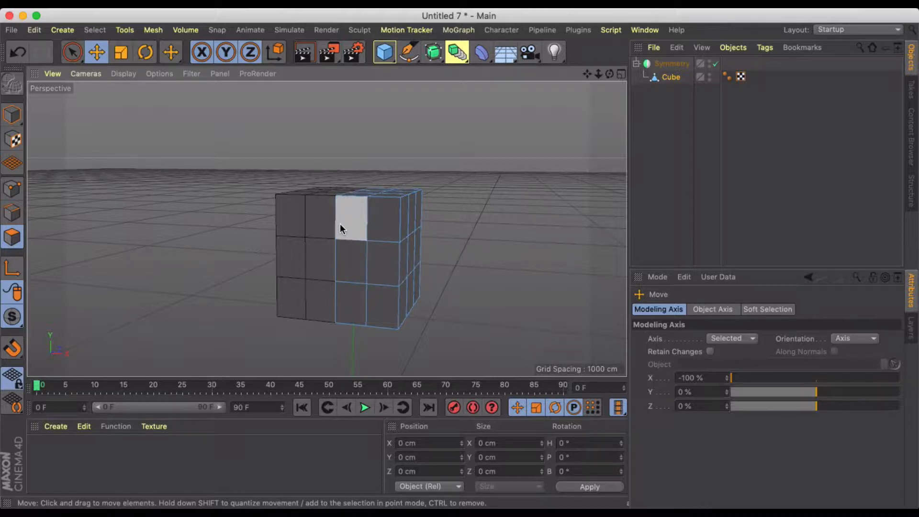
Select the middle polygon on the cube's top face beside the symmetry plane, with the Move tool active
{"action": "left_click_drag", "start_coordinate": [352, 213], "coordinate": [367, 226], "text": "alt"}
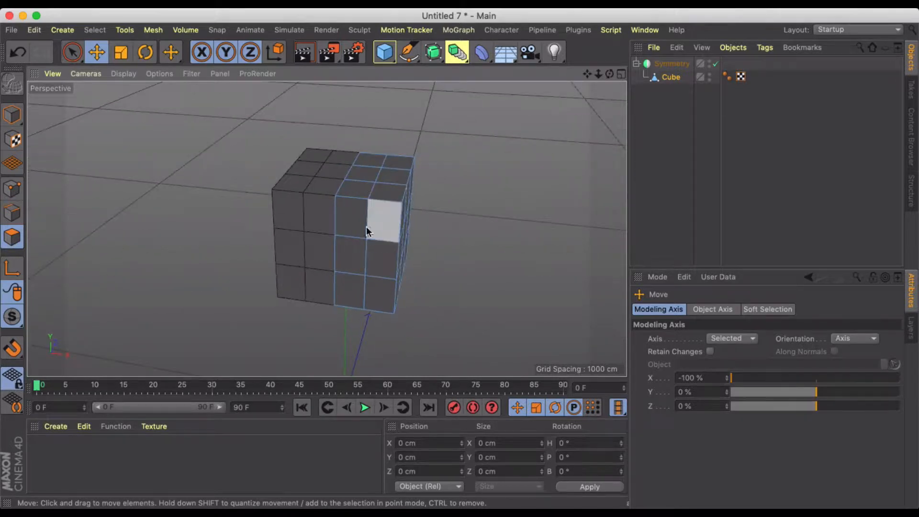
{"action": "left_click", "coordinate": [361, 174]}
{"action": "middle_click_drag", "start_coordinate": [356, 184], "coordinate": [353, 240], "text": "alt"}
{"action": "right_click_drag", "start_coordinate": [353, 230], "coordinate": [354, 220], "text": "alt"}
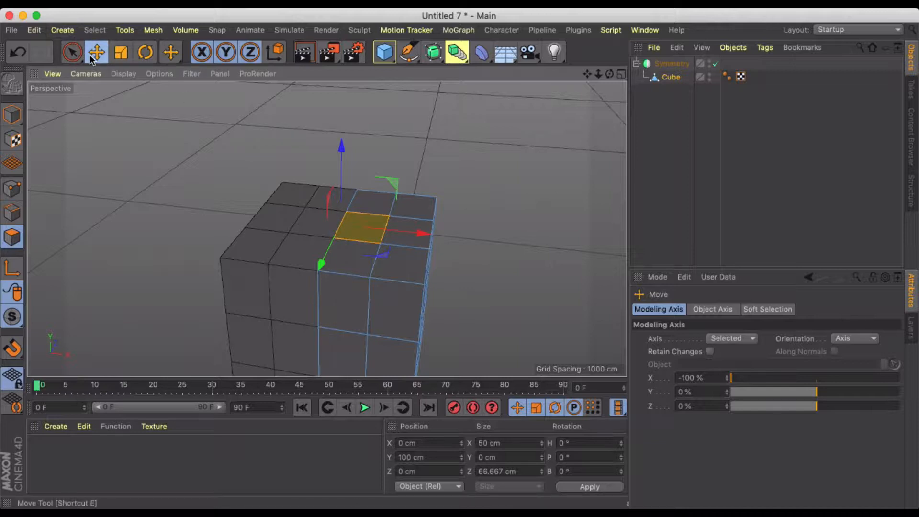
{"action": "left_click", "coordinate": [120, 54]}
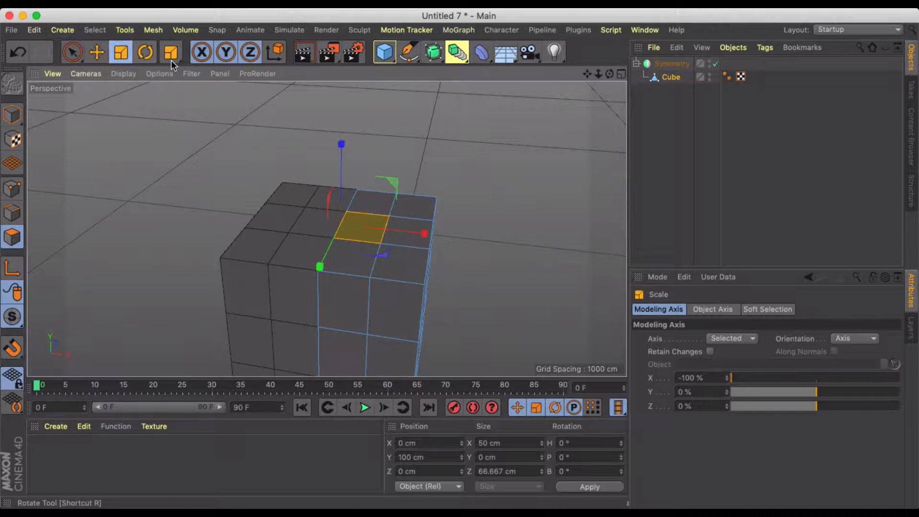
{"action": "left_click", "coordinate": [97, 51]}
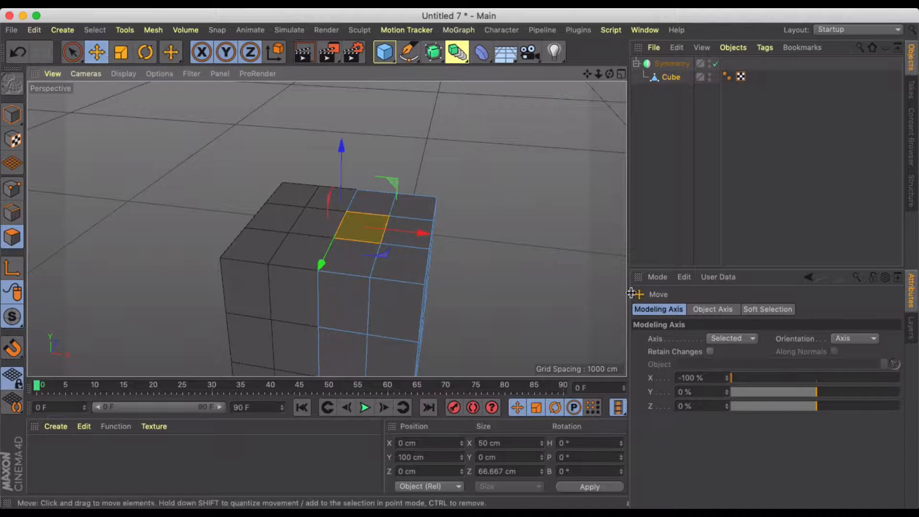
Set the Modeling Axis X value to 0 % for the selected top polygon
{"action": "double_click", "coordinate": [692, 378]}
{"action": "type", "text": "0"}
{"action": "key", "text": "Return"}
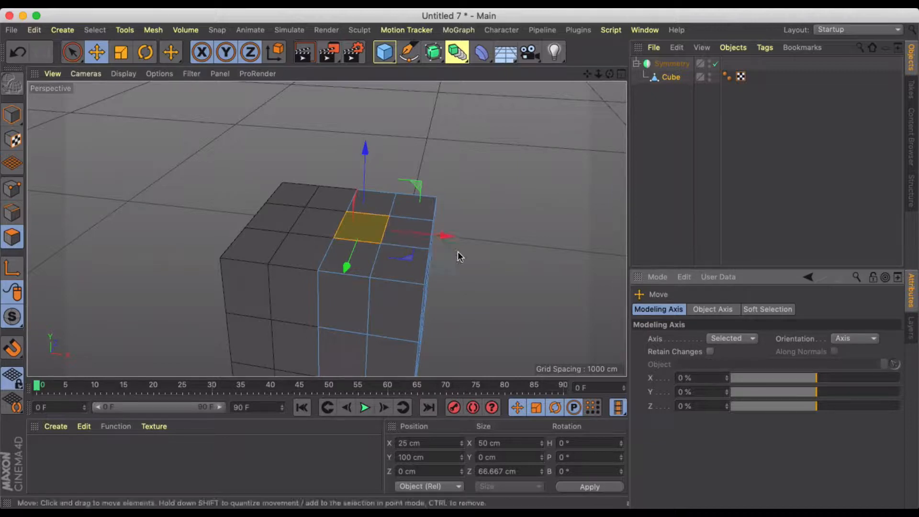
Try scaling the selected top polygon up to about 60 by 80 cm around its own centre, and undo it
{"action": "key", "text": "t"}
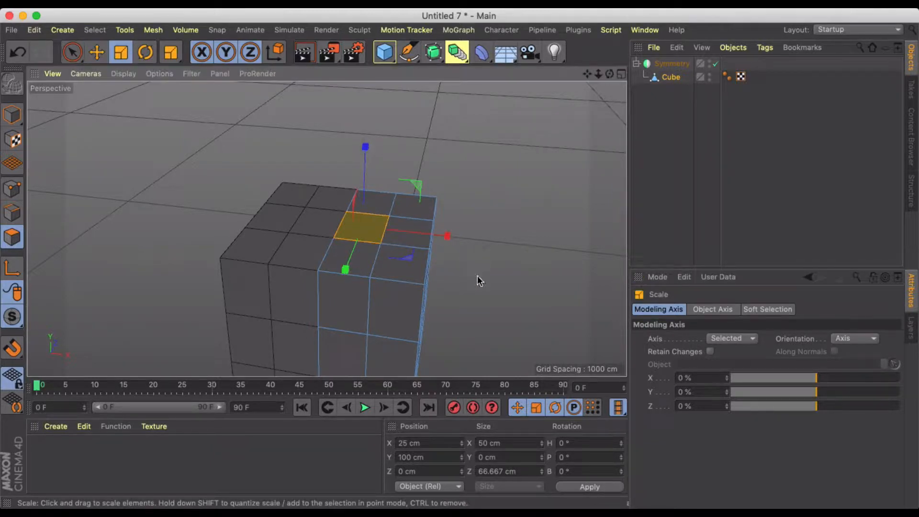
{"action": "left_click_drag", "start_coordinate": [479, 275], "coordinate": [550, 210]}
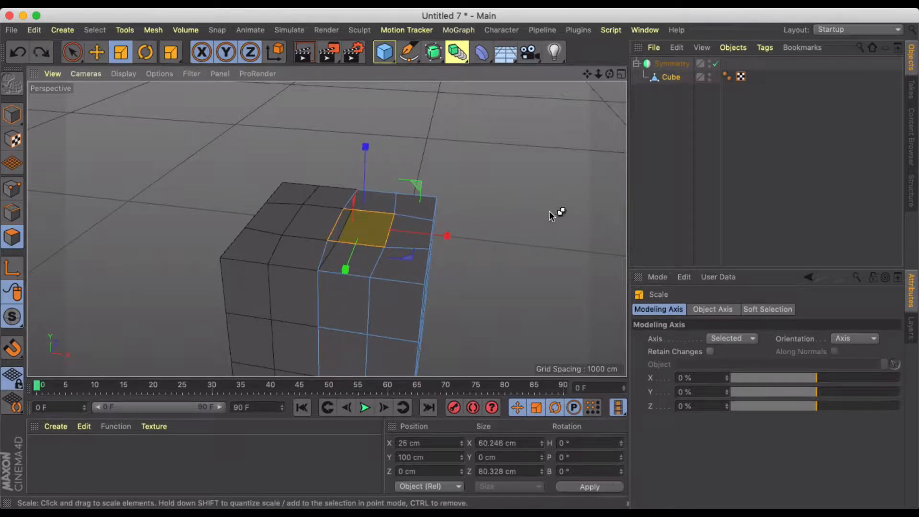
{"action": "key", "text": "super+z"}
Set the Scale tool's Modeling Axis X back to -100 %, placing the axis on the polygon's edge at the symmetry plane
{"action": "left_click_drag", "start_coordinate": [774, 377], "coordinate": [695, 381]}
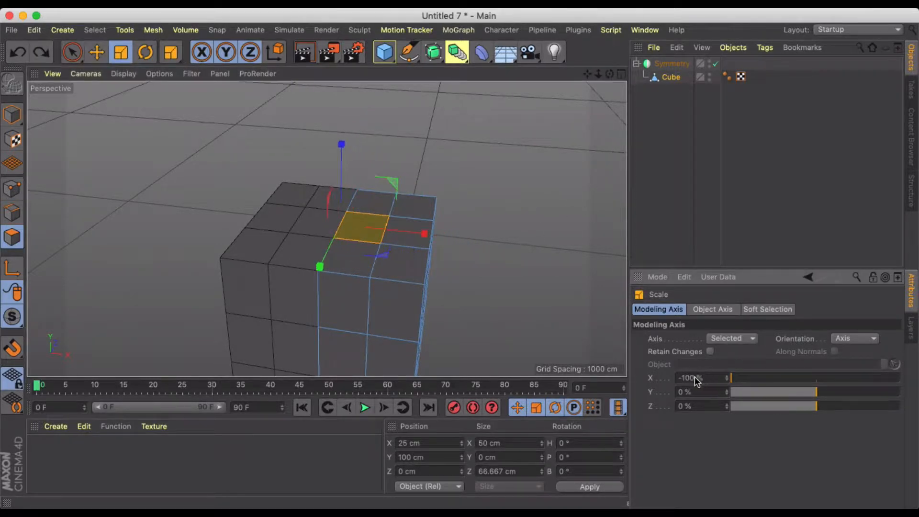
{"action": "scroll", "coordinate": [352, 227], "scroll_direction": "up", "scroll_amount": 5}
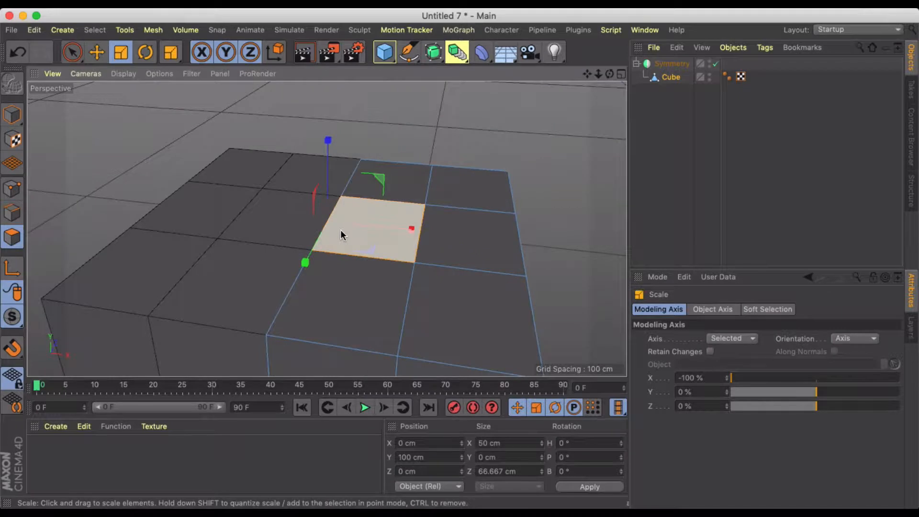
{"action": "left_click_drag", "start_coordinate": [341, 229], "coordinate": [375, 197], "text": "alt"}
{"action": "scroll", "coordinate": [375, 197], "scroll_direction": "down", "scroll_amount": 5}
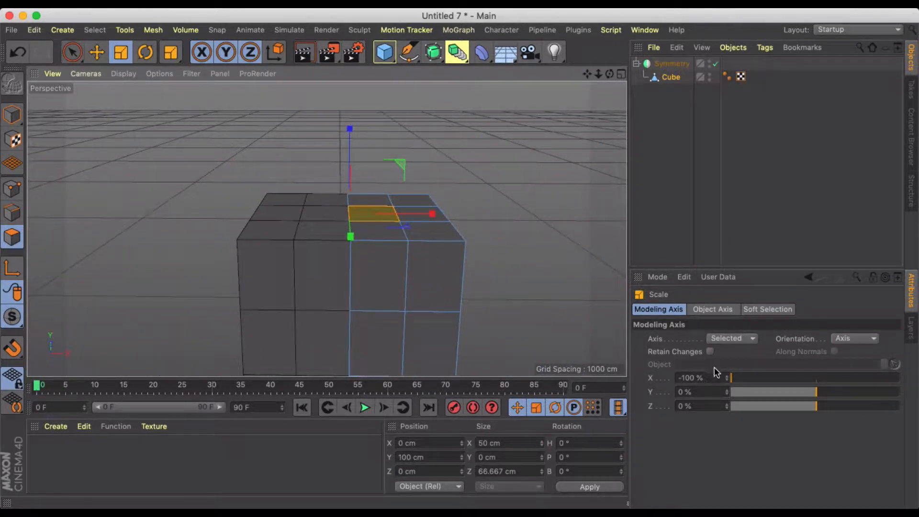
Scale the selected top polygon to about 71 by 105 cm, keeping its inner edge on the symmetry plane
{"action": "left_click_drag", "start_coordinate": [492, 254], "coordinate": [589, 155], "text": "alt"}
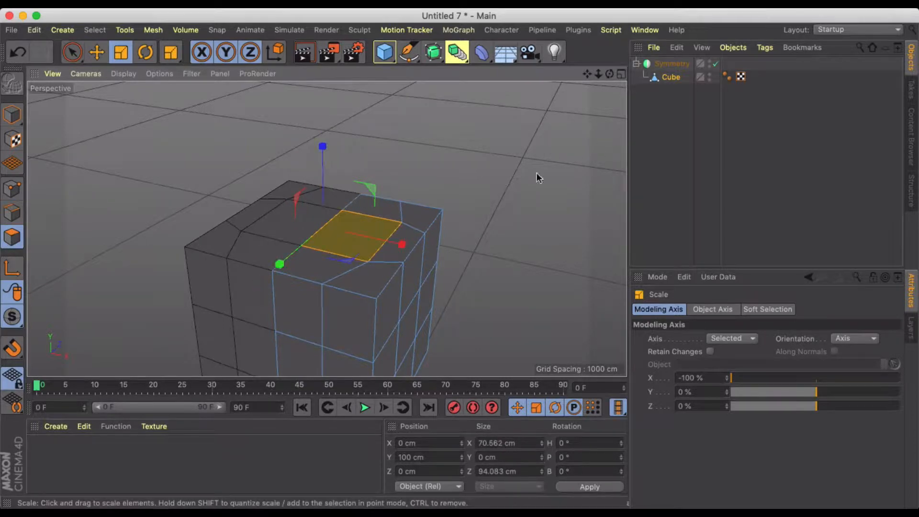
{"action": "left_click_drag", "start_coordinate": [277, 261], "coordinate": [274, 266]}
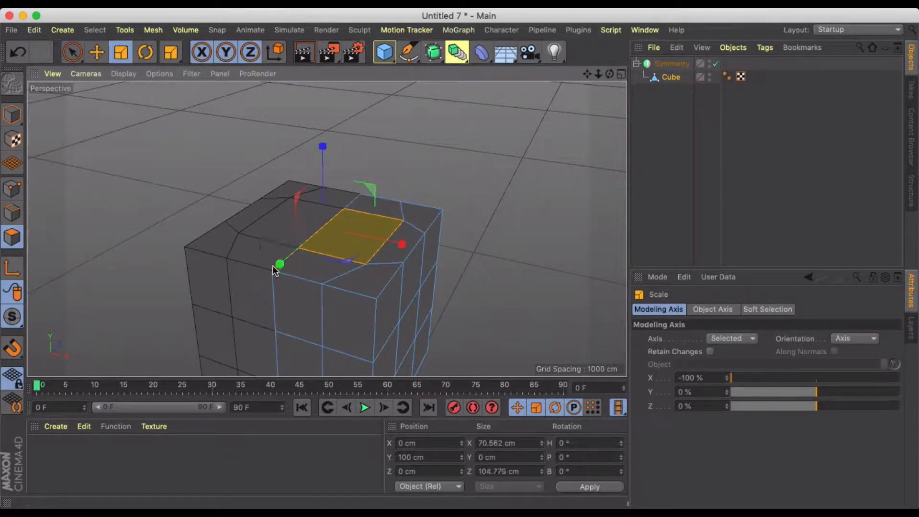
{"action": "left_click_drag", "start_coordinate": [326, 277], "coordinate": [356, 249], "text": "alt"}
Extrude the selected polygon about 65.5 cm upward and scale the new top polygon to about 89 by 132 cm
{"action": "key", "text": "e"}
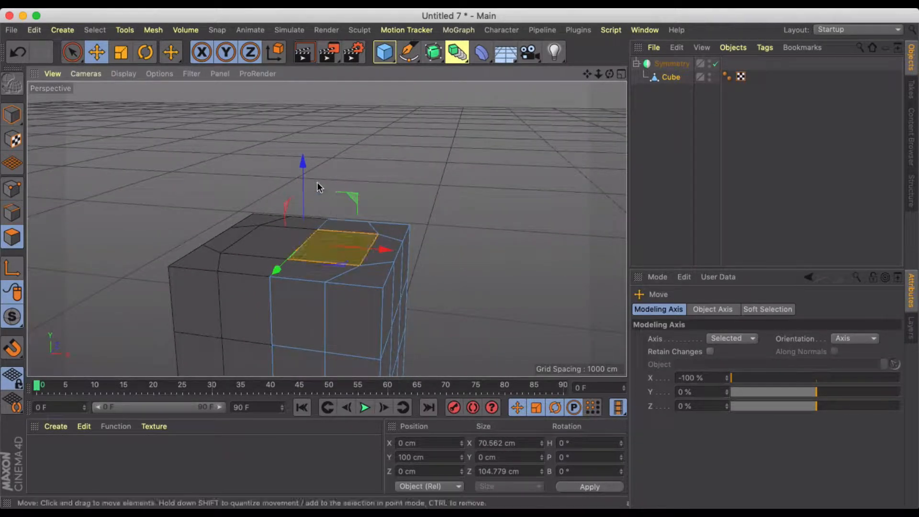
{"action": "left_click_drag", "start_coordinate": [303, 160], "coordinate": [297, 96]}
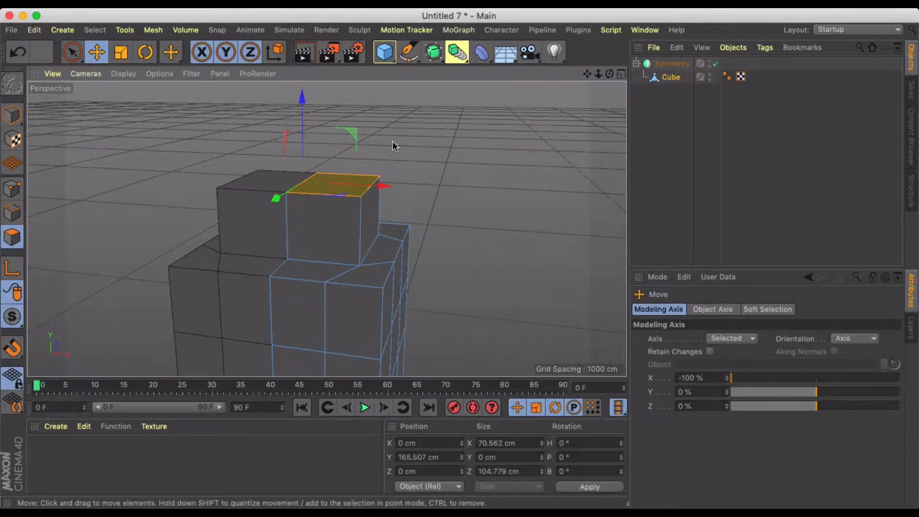
{"action": "key", "text": "t"}
{"action": "left_click_drag", "start_coordinate": [440, 197], "coordinate": [542, 125]}
Extrude the widened top polygon about 107 cm further upward to form the head
{"action": "scroll", "coordinate": [391, 146], "scroll_direction": "down", "scroll_amount": 3}
{"action": "middle_click_drag", "start_coordinate": [371, 170], "coordinate": [369, 223], "text": "alt"}
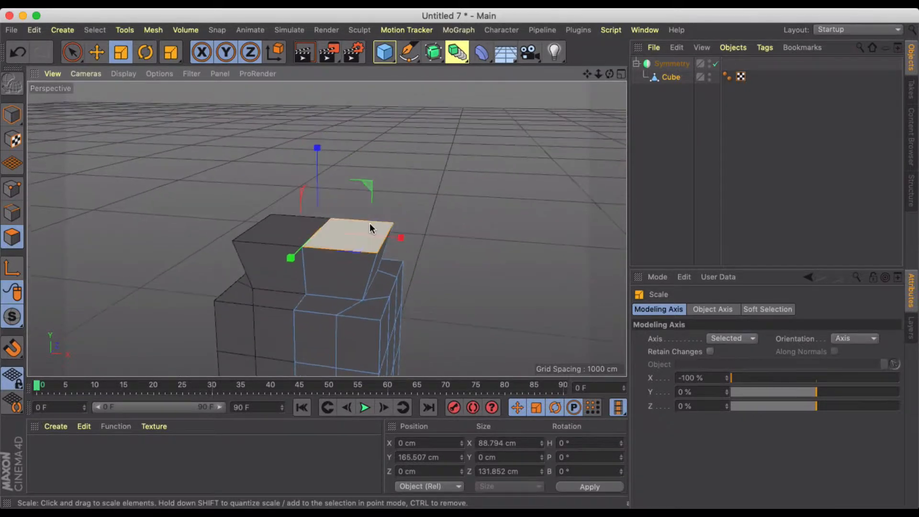
{"action": "key", "text": "e"}
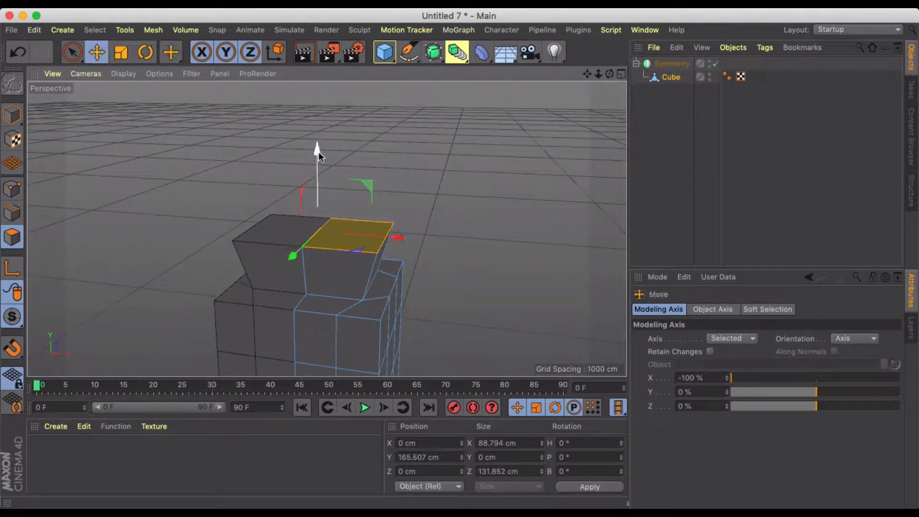
{"action": "left_click_drag", "start_coordinate": [318, 151], "coordinate": [319, 48]}
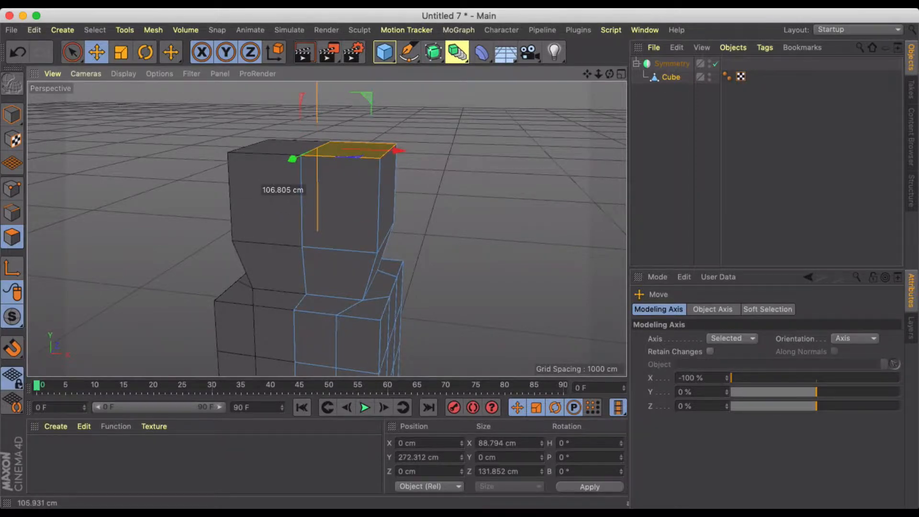
Add a Subdivision Surface and make the Symmetry object its child
{"action": "scroll", "coordinate": [353, 232], "scroll_direction": "down", "scroll_amount": 4}
{"action": "left_click_drag", "start_coordinate": [352, 247], "coordinate": [362, 240], "text": "alt"}
{"action": "middle_click_drag", "start_coordinate": [361, 239], "coordinate": [356, 194], "text": "alt"}
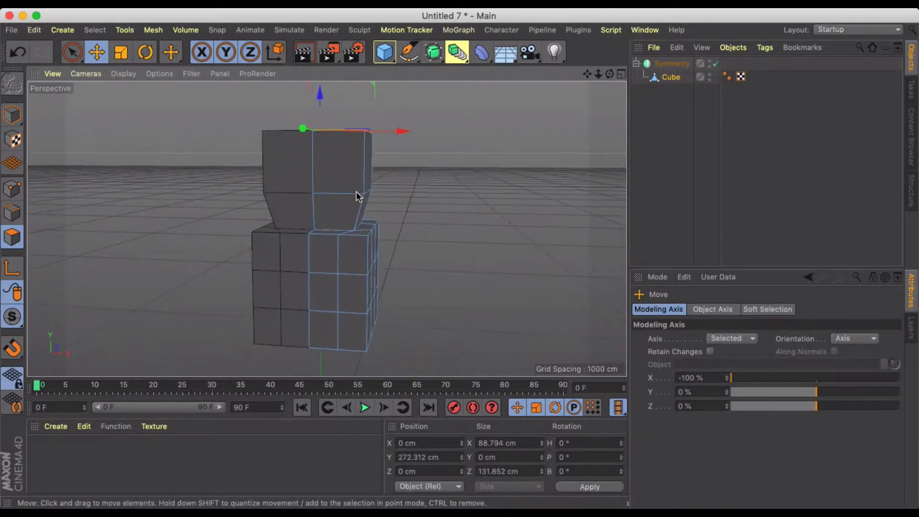
{"action": "left_click_drag", "start_coordinate": [356, 192], "coordinate": [365, 203], "text": "alt"}
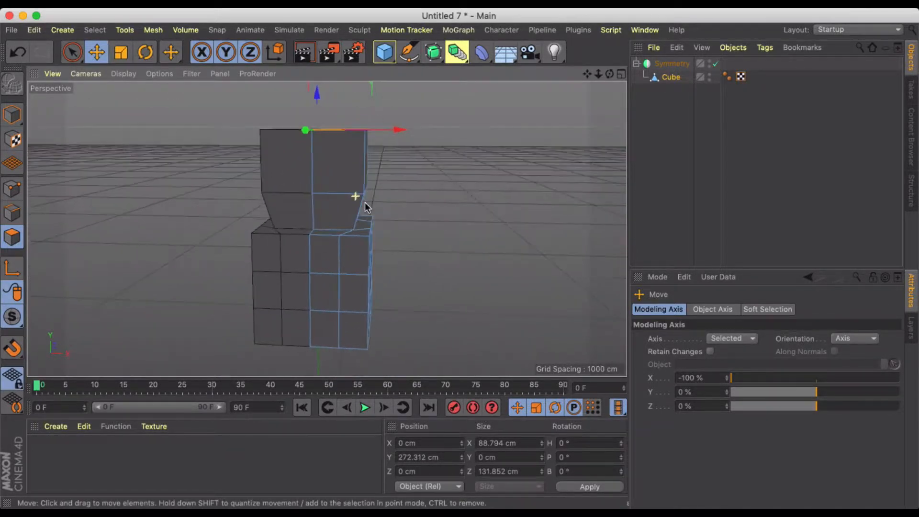
{"action": "left_click", "coordinate": [433, 52]}
{"action": "left_click_drag", "start_coordinate": [688, 80], "coordinate": [683, 64]}
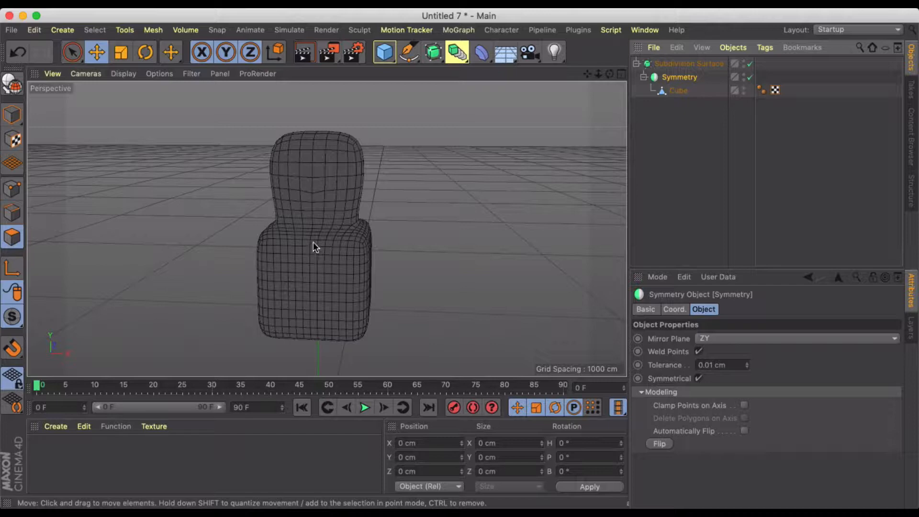
Check the smoothed head along the centre seam, disable the Symmetry object and select the Cube
{"action": "scroll", "coordinate": [311, 242], "scroll_direction": "up", "scroll_amount": 8}
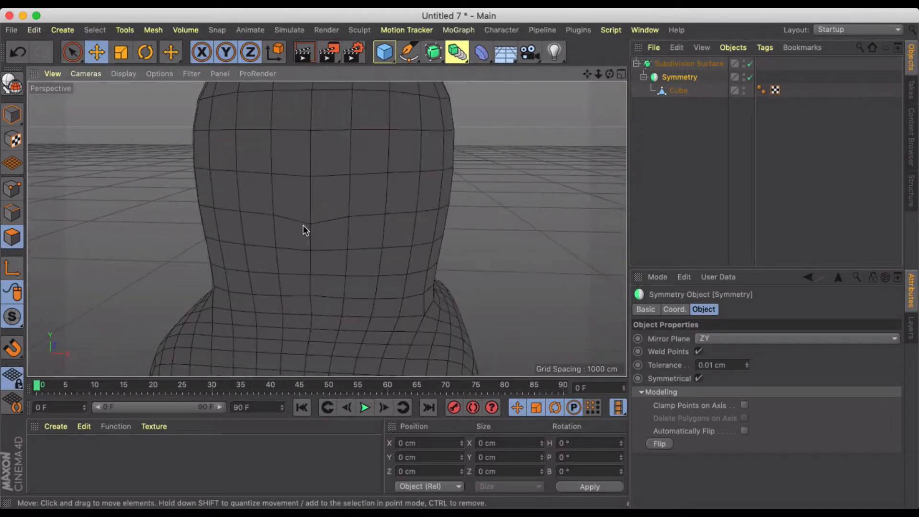
{"action": "scroll", "coordinate": [314, 268], "scroll_direction": "down", "scroll_amount": 5}
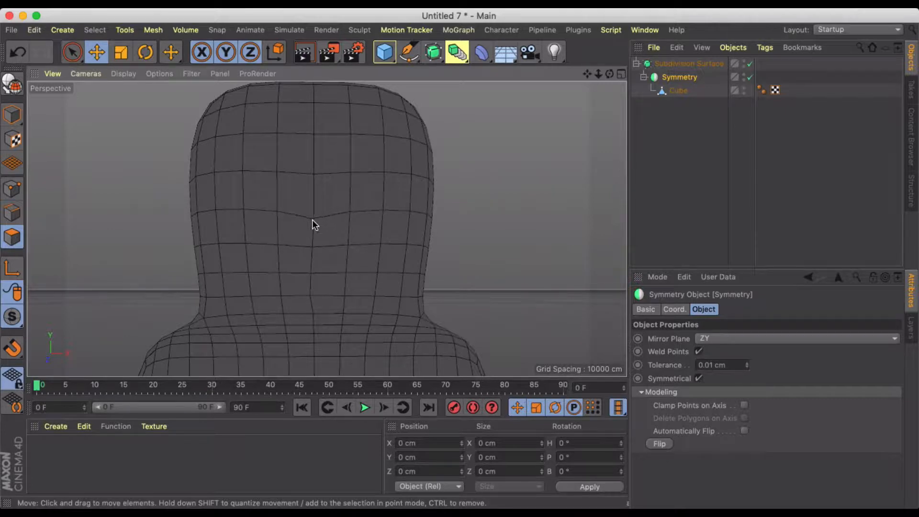
{"action": "scroll", "coordinate": [330, 241], "scroll_direction": "down", "scroll_amount": 4}
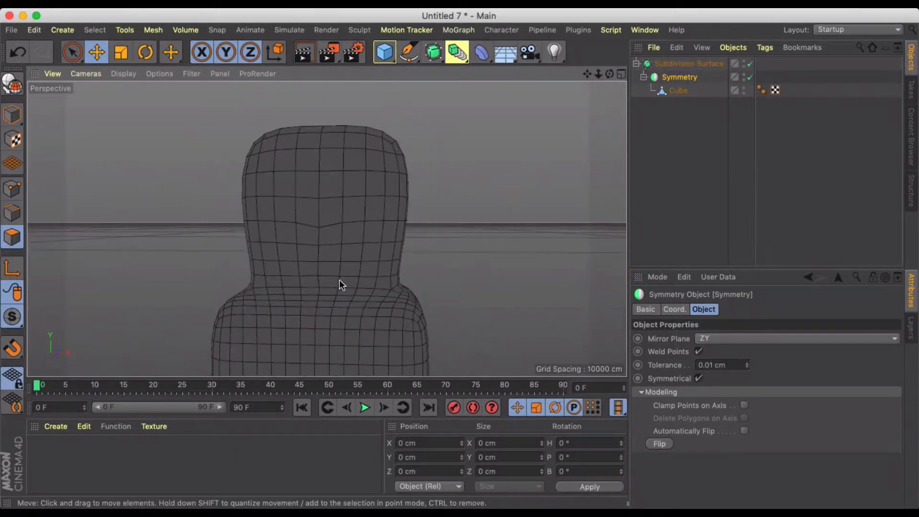
{"action": "left_click_drag", "start_coordinate": [337, 302], "coordinate": [340, 326]}
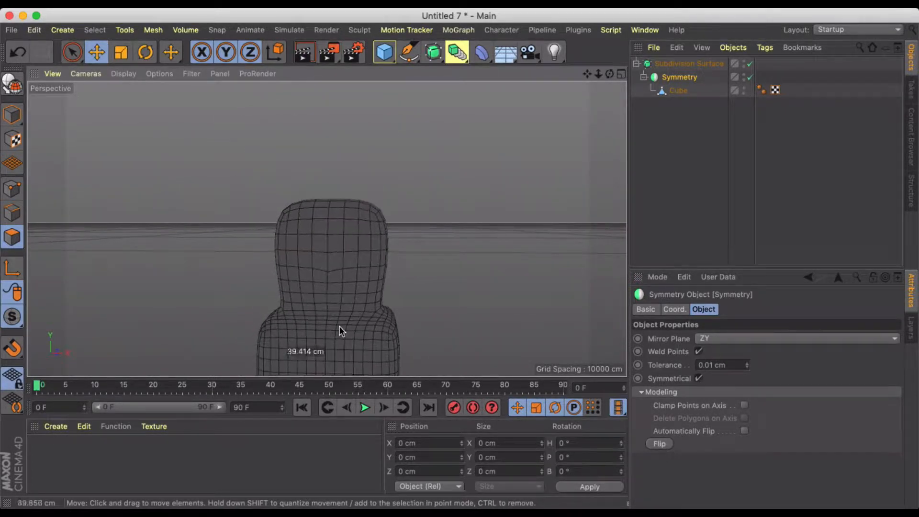
{"action": "left_click_drag", "start_coordinate": [352, 275], "coordinate": [327, 208], "text": "alt"}
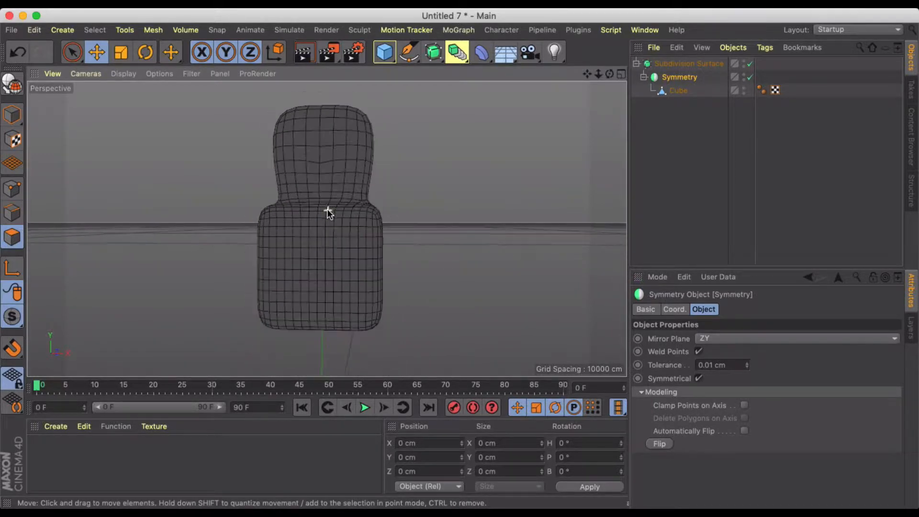
{"action": "left_click", "coordinate": [750, 77]}
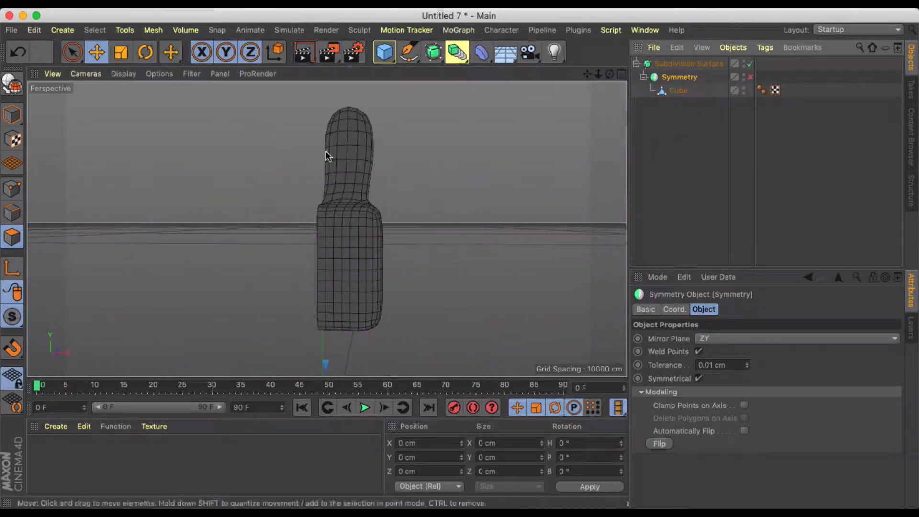
{"action": "left_click_drag", "start_coordinate": [258, 189], "coordinate": [328, 197], "text": "alt"}
{"action": "left_click", "coordinate": [676, 91]}
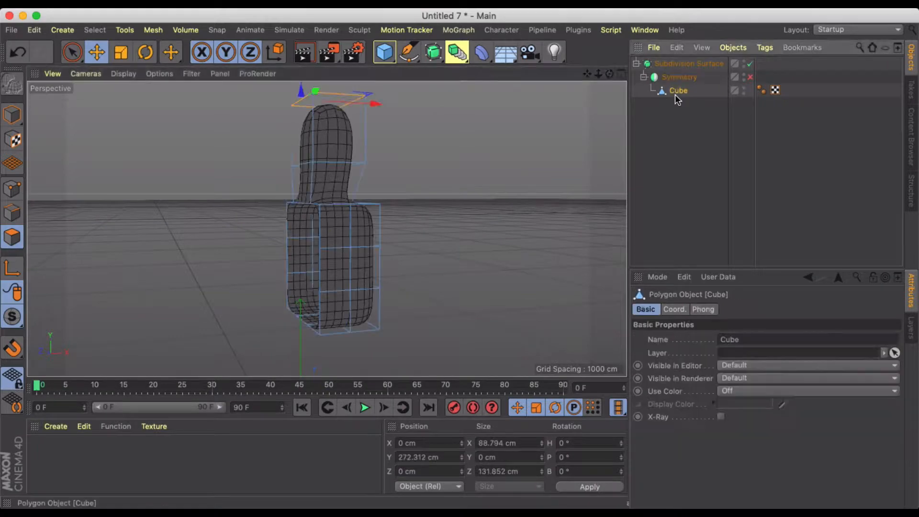
Delete the two inner polygons of the head and neck that lie on the symmetry plane
{"action": "left_click", "coordinate": [299, 137]}
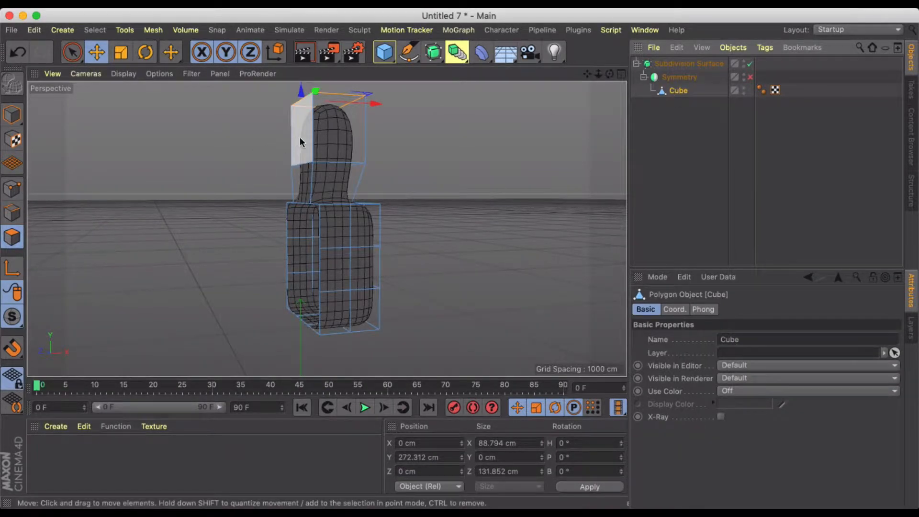
{"action": "scroll", "coordinate": [295, 165], "scroll_direction": "up", "scroll_amount": 5}
{"action": "left_click_drag", "start_coordinate": [295, 174], "coordinate": [327, 200], "text": "alt"}
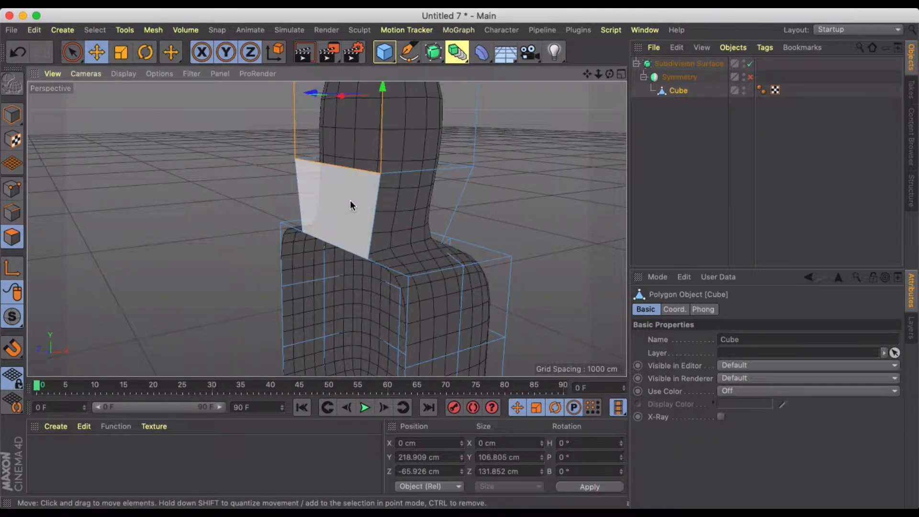
{"action": "left_click", "coordinate": [349, 200], "text": "shift"}
{"action": "key", "text": "Delete"}
Re-enable the Symmetry object to mirror the cleaned half model
{"action": "scroll", "coordinate": [349, 200], "scroll_direction": "down", "scroll_amount": 5}
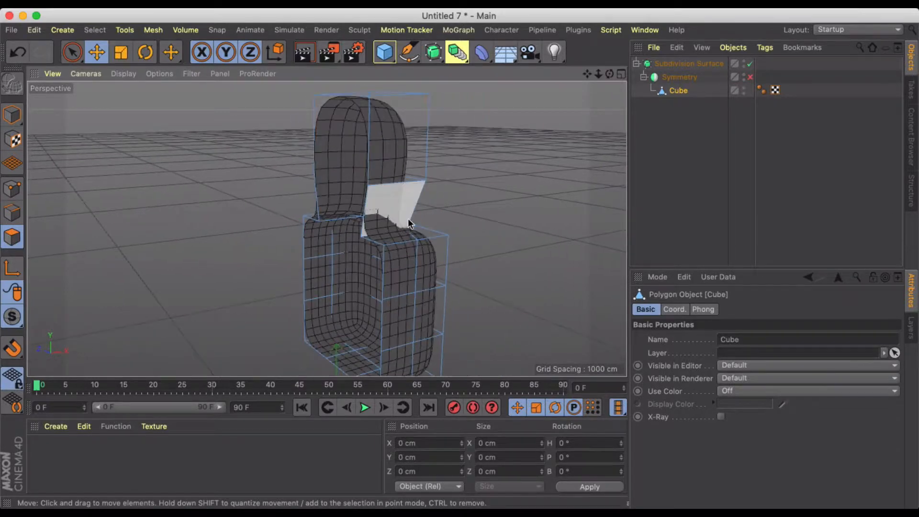
{"action": "left_click_drag", "start_coordinate": [408, 218], "coordinate": [344, 204], "text": "alt"}
{"action": "left_click", "coordinate": [749, 77]}
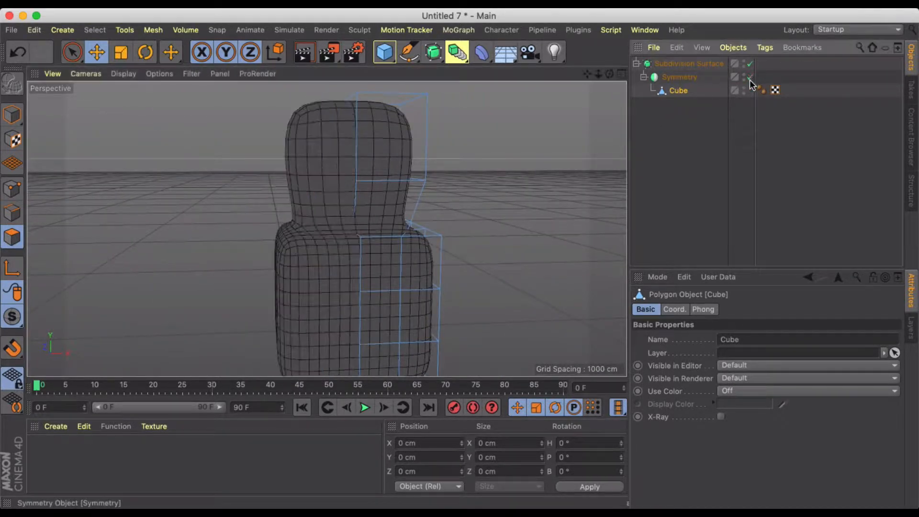
Select the outer middle polygon on the body's underside and set the Modeling Axis X value to 100 %
{"action": "left_click_drag", "start_coordinate": [467, 225], "coordinate": [371, 192], "text": "alt"}
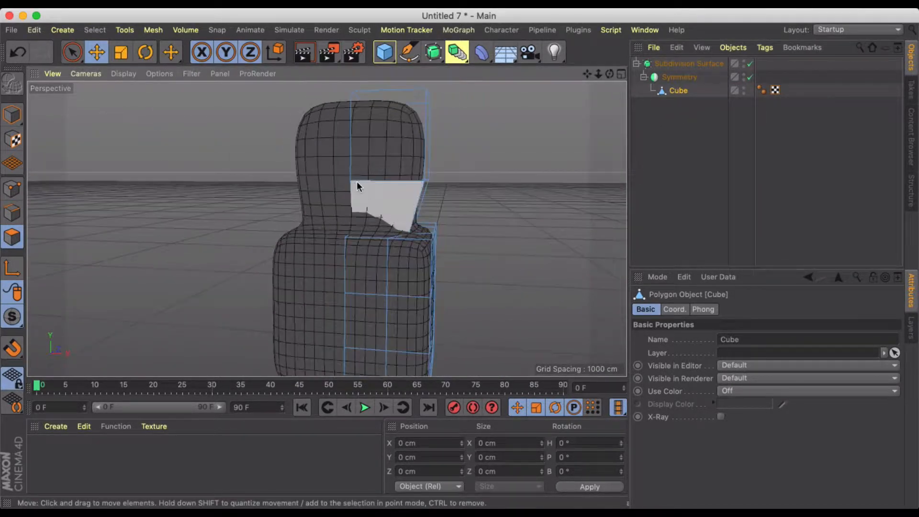
{"action": "scroll", "coordinate": [339, 207], "scroll_direction": "down", "scroll_amount": 3}
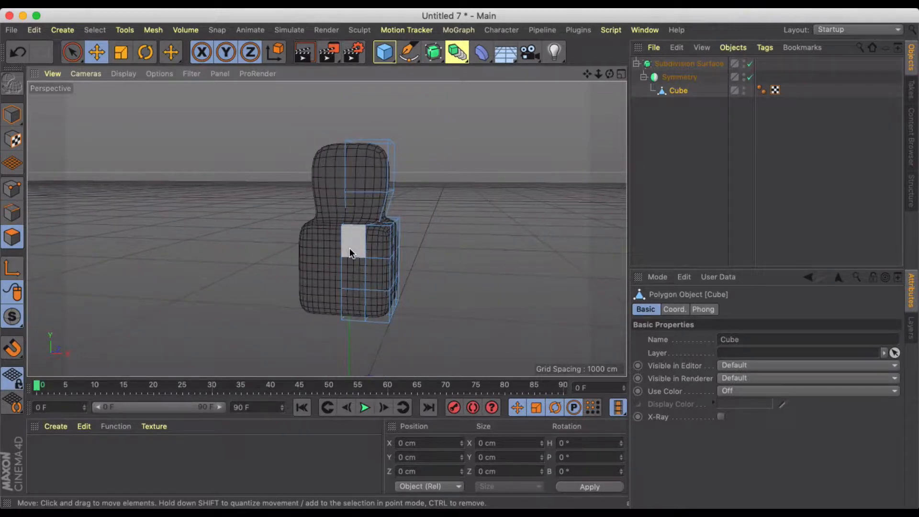
{"action": "scroll", "coordinate": [343, 210], "scroll_direction": "up", "scroll_amount": 5}
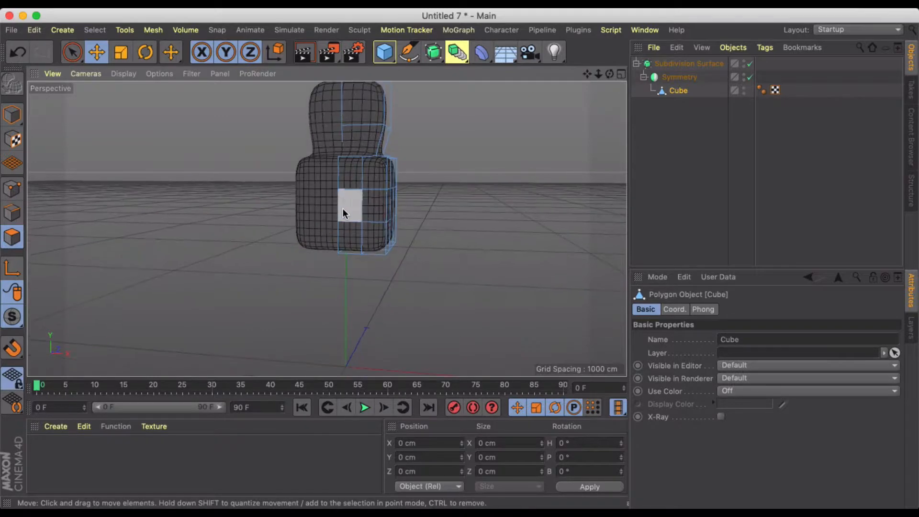
{"action": "left_click_drag", "start_coordinate": [347, 220], "coordinate": [391, 165], "text": "alt"}
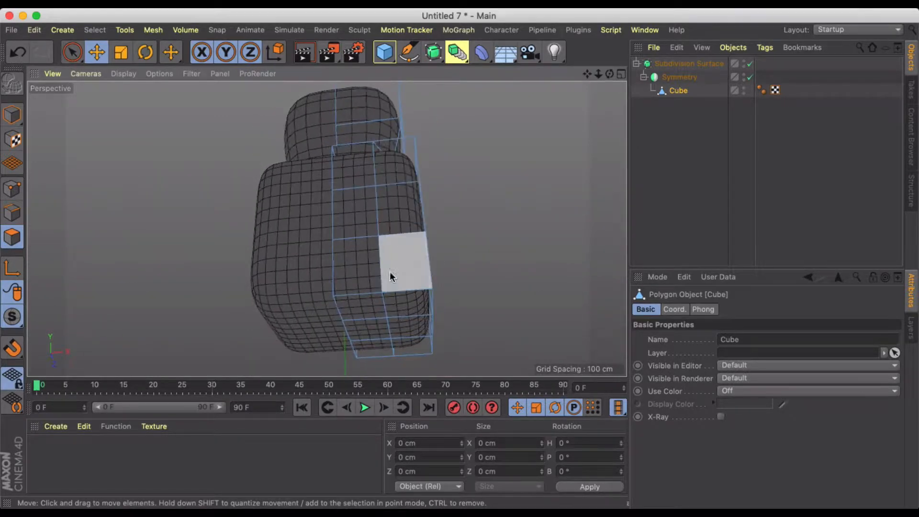
{"action": "left_click", "coordinate": [407, 328]}
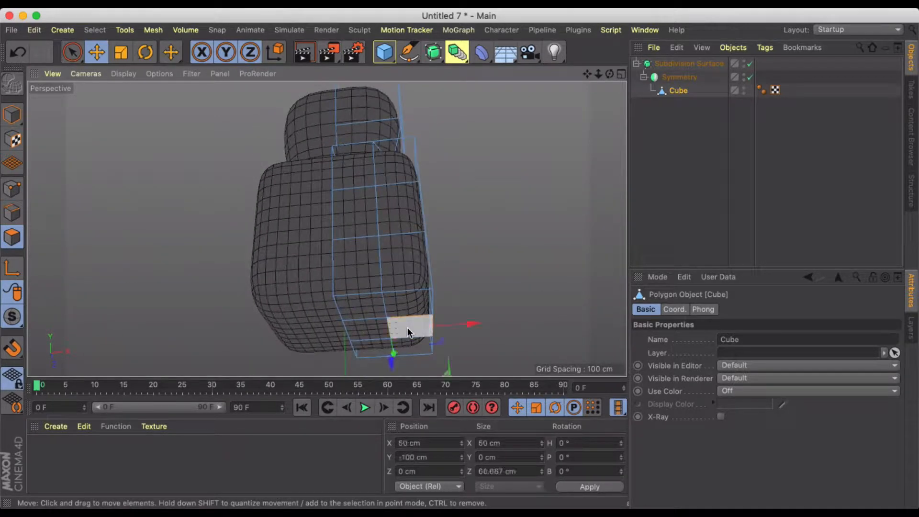
{"action": "left_click", "coordinate": [97, 52]}
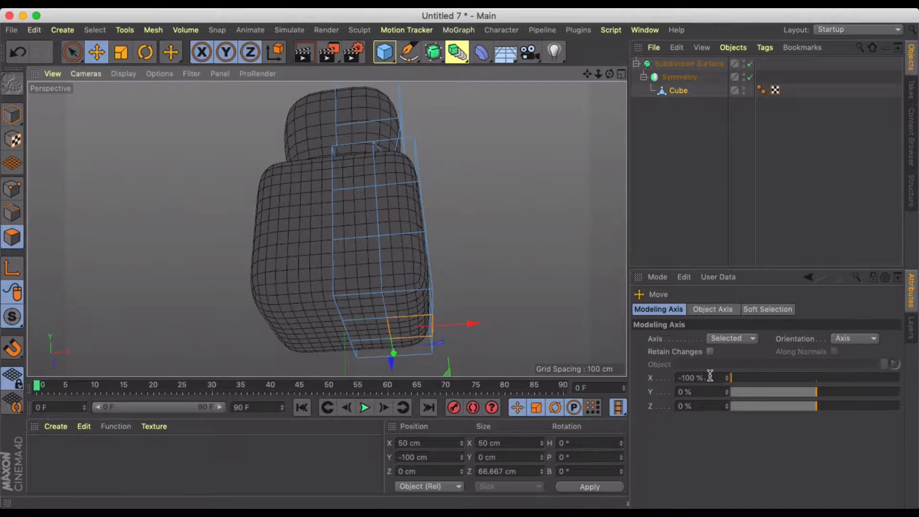
{"action": "left_click_drag", "start_coordinate": [735, 377], "coordinate": [844, 377]}
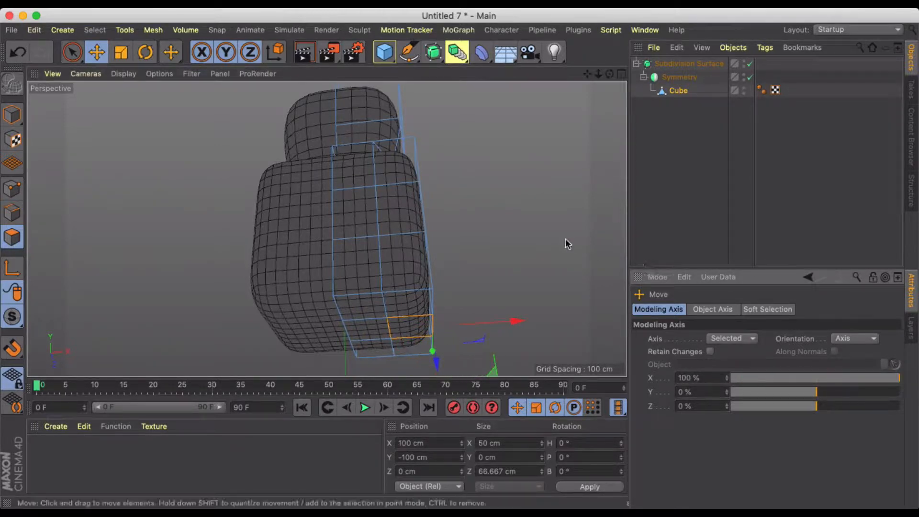
Scale the selected underside polygon from its outer edge to about 80 by 106 cm
{"action": "key", "text": "t"}
{"action": "left_click_drag", "start_coordinate": [493, 265], "coordinate": [617, 191]}
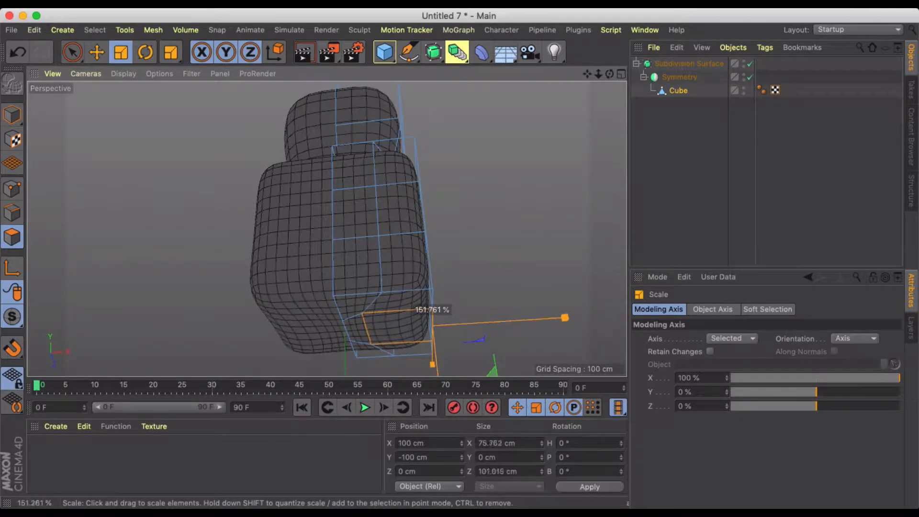
Extrude the enlarged underside polygon about 196 cm downward to form the legs
{"action": "left_click_drag", "start_coordinate": [455, 308], "coordinate": [433, 353], "text": "alt"}
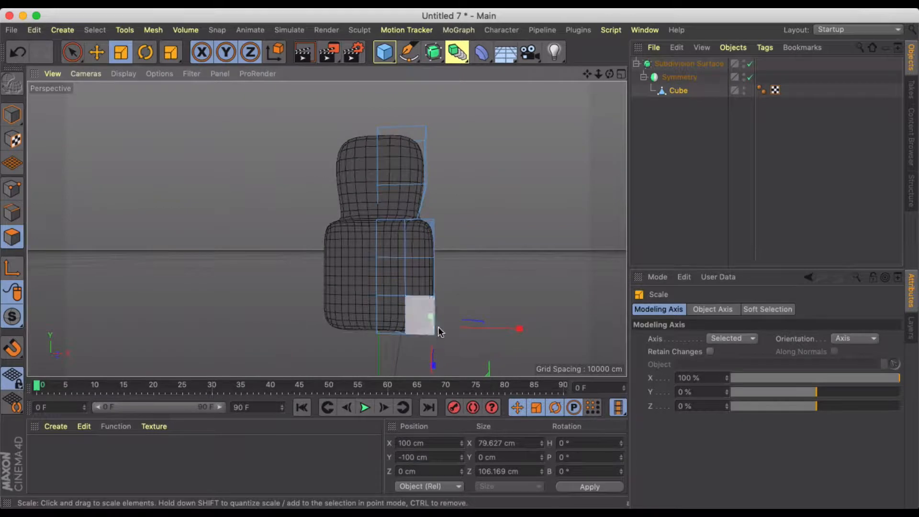
{"action": "middle_click_drag", "start_coordinate": [437, 328], "coordinate": [421, 225], "text": "alt"}
{"action": "key", "text": "e"}
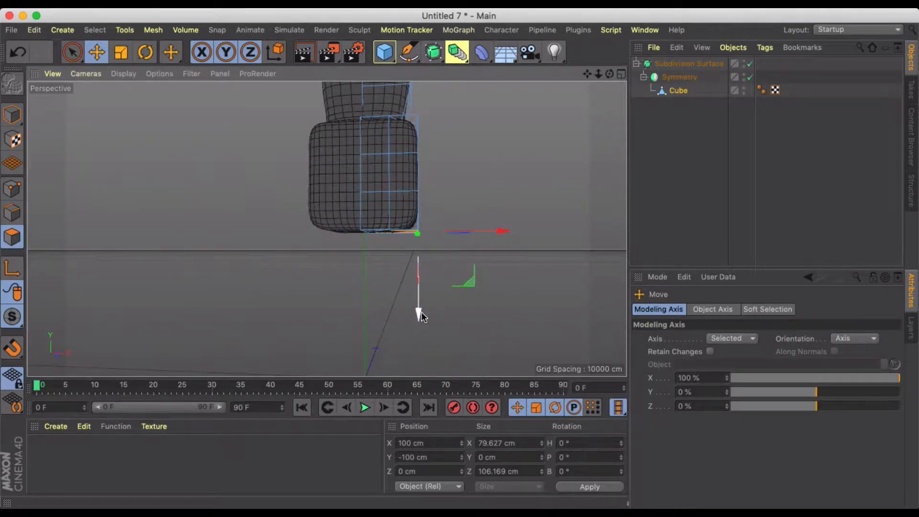
{"action": "left_click_drag", "start_coordinate": [422, 316], "coordinate": [420, 406]}
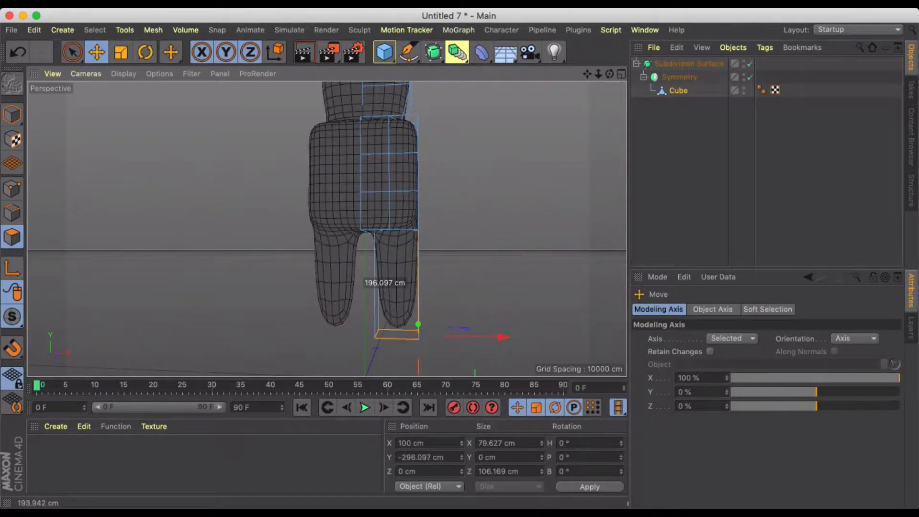
Extrude the leg further down, ending in a segment about 33 cm high, and extrude that segment's front polygon about 103 cm forward as a foot
{"action": "middle_click_drag", "start_coordinate": [436, 281], "coordinate": [418, 218], "text": "alt"}
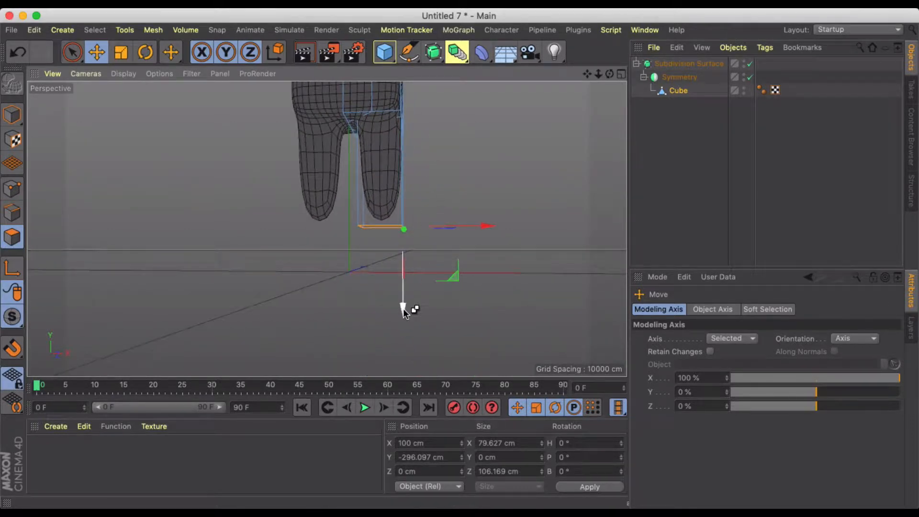
{"action": "left_click_drag", "start_coordinate": [403, 309], "coordinate": [406, 359]}
{"action": "left_click", "coordinate": [366, 275]}
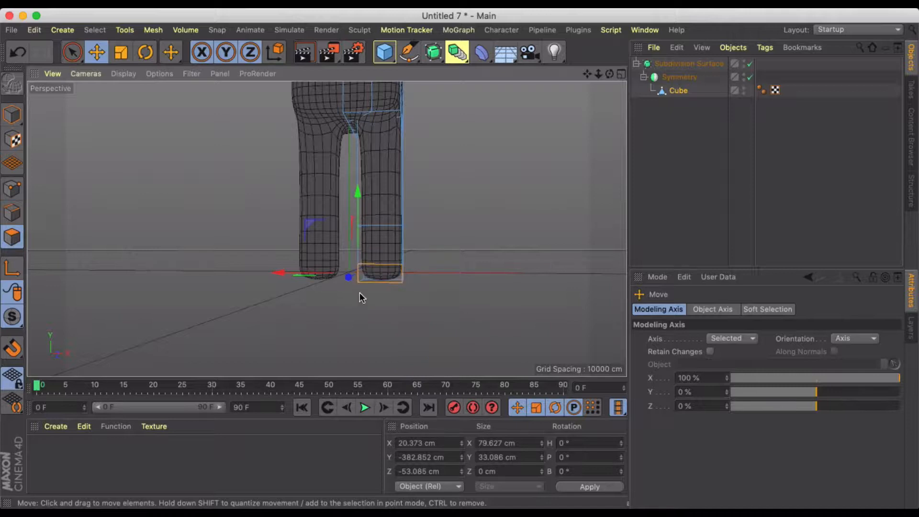
{"action": "left_click_drag", "start_coordinate": [360, 293], "coordinate": [280, 304], "text": "alt"}
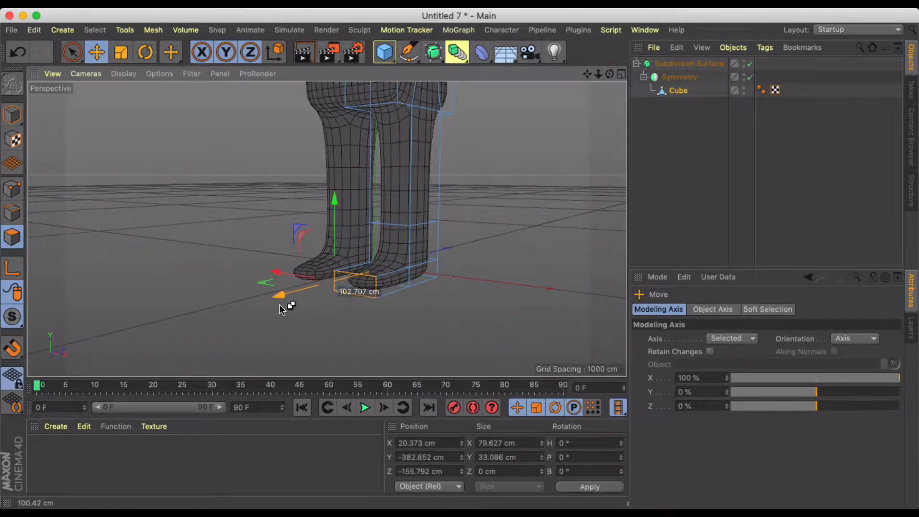
Select the upper middle polygon on the body's outer side and set the Modeling Axis to X 0 % and Y 100 %
{"action": "left_click", "coordinate": [464, 261]}
{"action": "scroll", "coordinate": [399, 228], "scroll_direction": "up", "scroll_amount": 5}
{"action": "scroll", "coordinate": [443, 231], "scroll_direction": "down", "scroll_amount": 5}
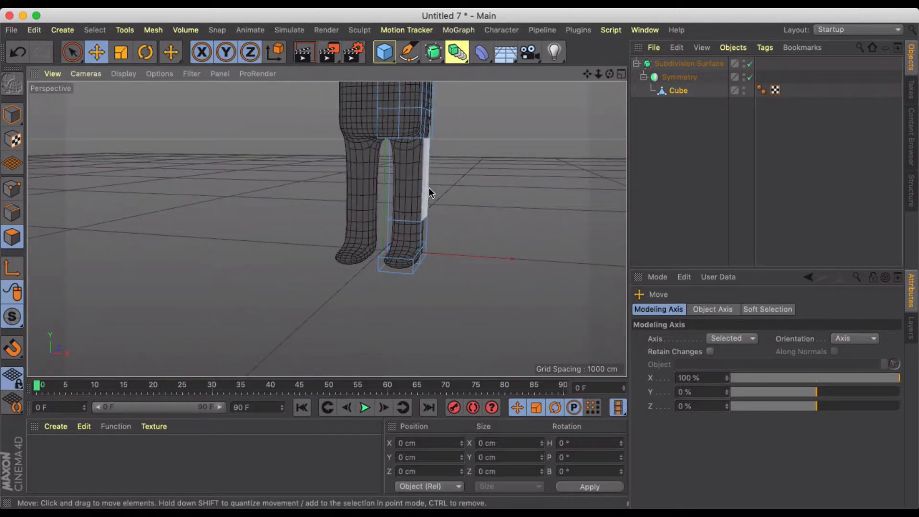
{"action": "left_click_drag", "start_coordinate": [354, 238], "coordinate": [396, 213], "text": "alt"}
{"action": "scroll", "coordinate": [399, 221], "scroll_direction": "up", "scroll_amount": 4}
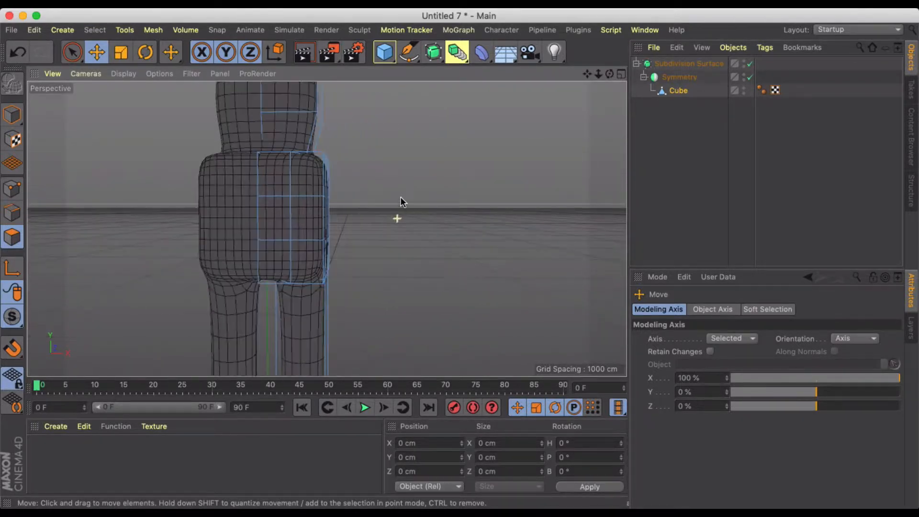
{"action": "left_click", "coordinate": [377, 175]}
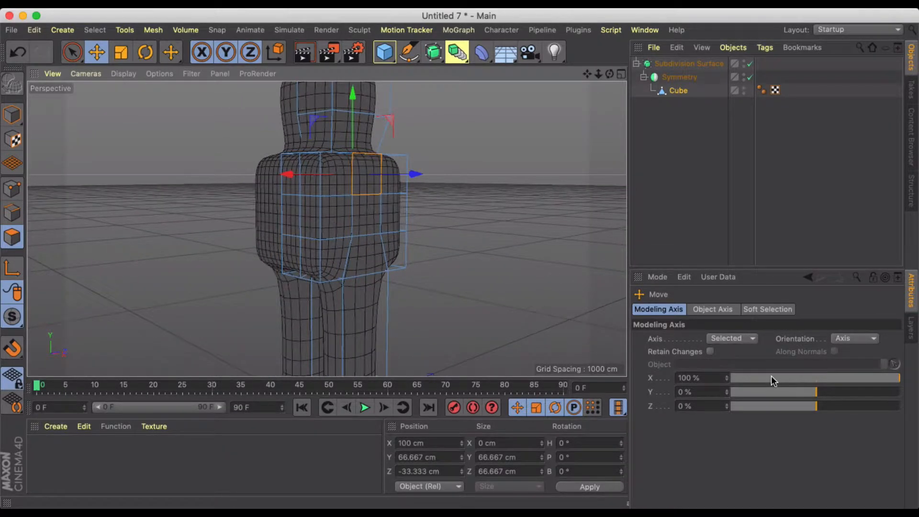
{"action": "left_click_drag", "start_coordinate": [773, 380], "coordinate": [745, 379]}
{"action": "left_click", "coordinate": [711, 379]}
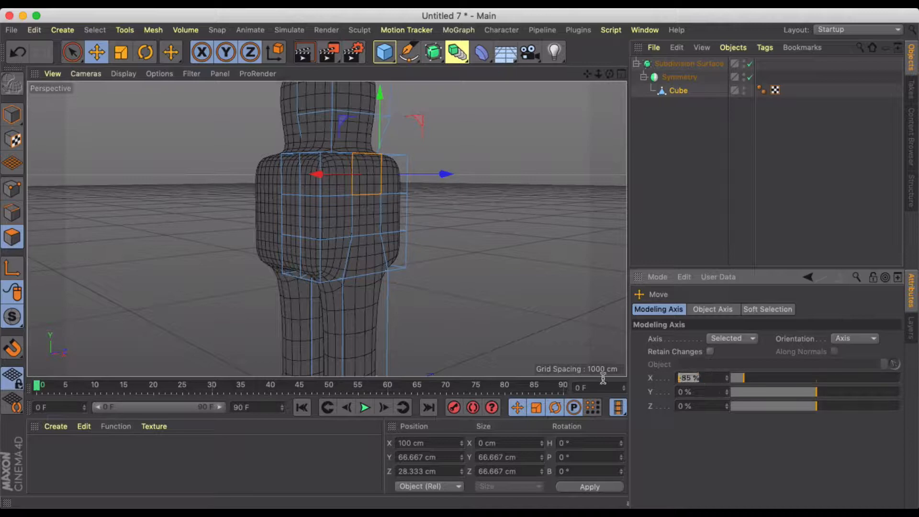
{"action": "type", "text": "0"}
{"action": "key", "text": "Return"}
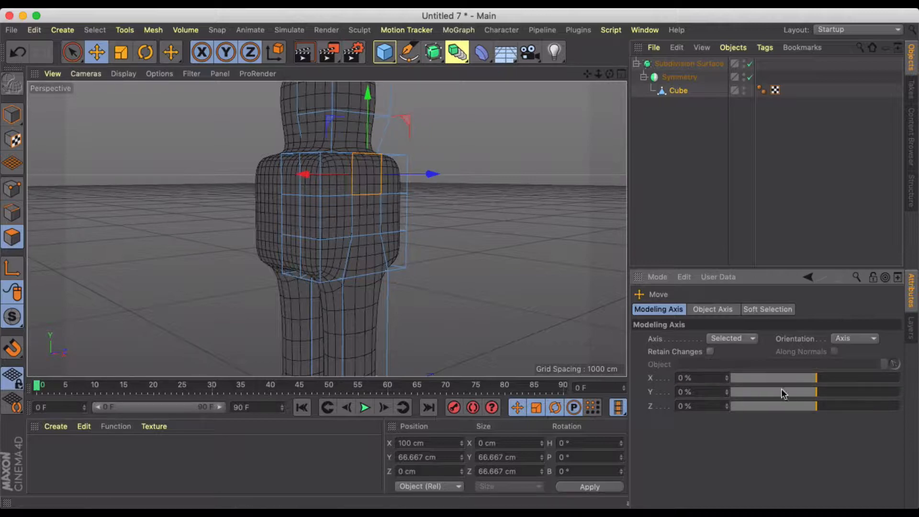
{"action": "left_click", "coordinate": [763, 393]}
{"action": "left_click_drag", "start_coordinate": [778, 395], "coordinate": [917, 394]}
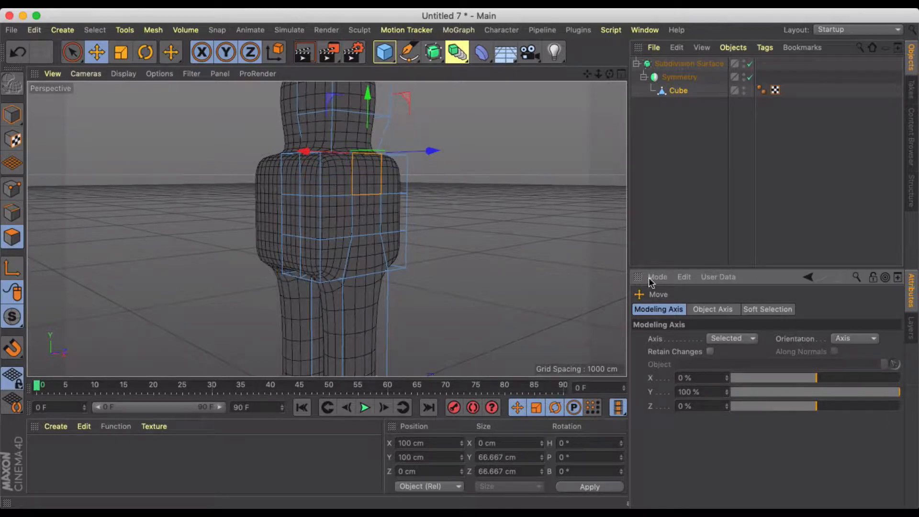
Scale the selected shoulder polygon to about 100 by 100 cm and extrude it about 290 cm outward to form the arms
{"action": "key", "text": "t"}
{"action": "left_click_drag", "start_coordinate": [462, 262], "coordinate": [580, 225]}
{"action": "mouse_move", "coordinate": [325, 233]}
{"action": "left_mouse_down", "text": "alt"}
{"action": "mouse_move", "coordinate": [405, 233]}
{"action": "mouse_move", "coordinate": [329, 228]}
{"action": "left_mouse_up", "text": "alt"}
{"action": "key", "text": "e"}
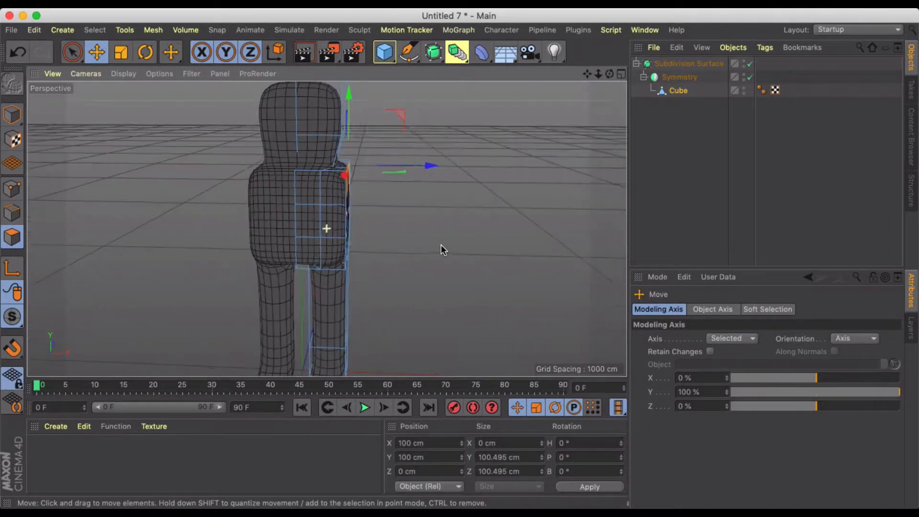
{"action": "left_click_drag", "start_coordinate": [443, 168], "coordinate": [571, 170]}
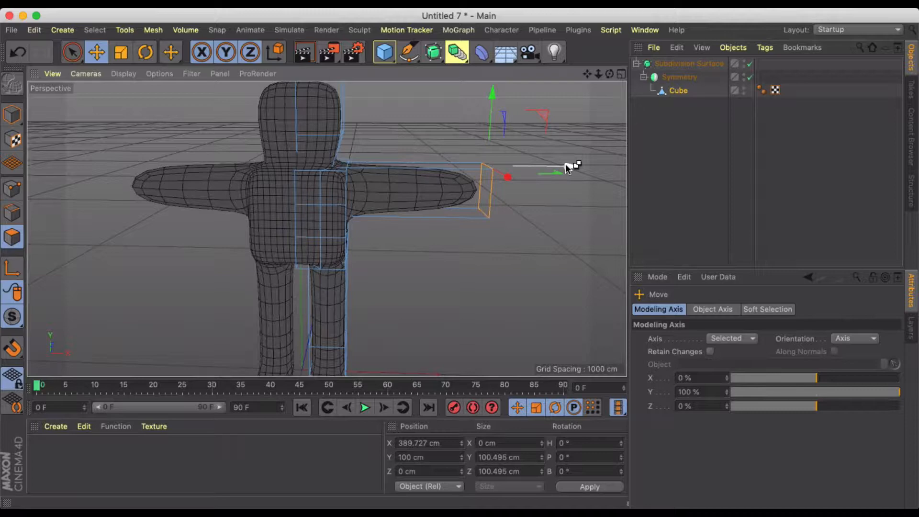
Try a tapered arm end by extruding about 107 cm, scaling the end to about 58 by 58 cm and extruding about 72 cm more
{"action": "left_click_drag", "start_coordinate": [569, 167], "coordinate": [613, 165]}
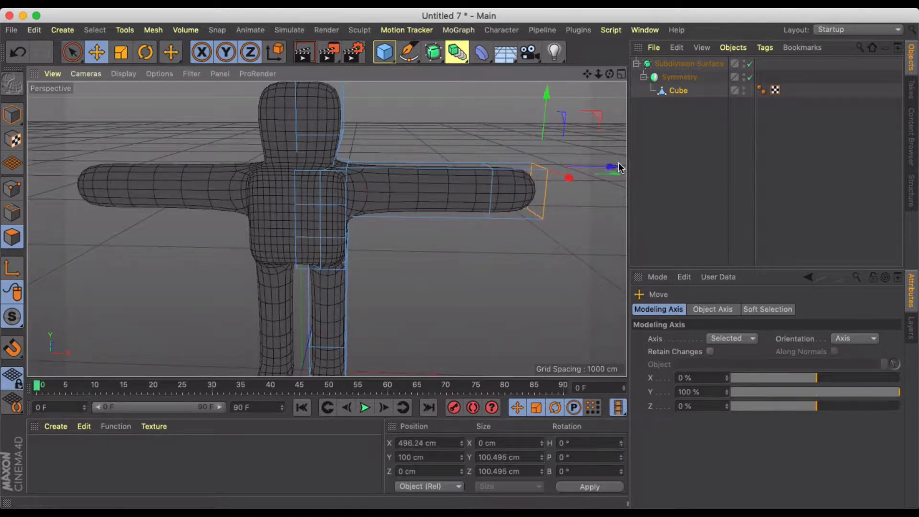
{"action": "key", "text": "t"}
{"action": "left_click_drag", "start_coordinate": [560, 131], "coordinate": [279, 179]}
{"action": "key", "text": "e"}
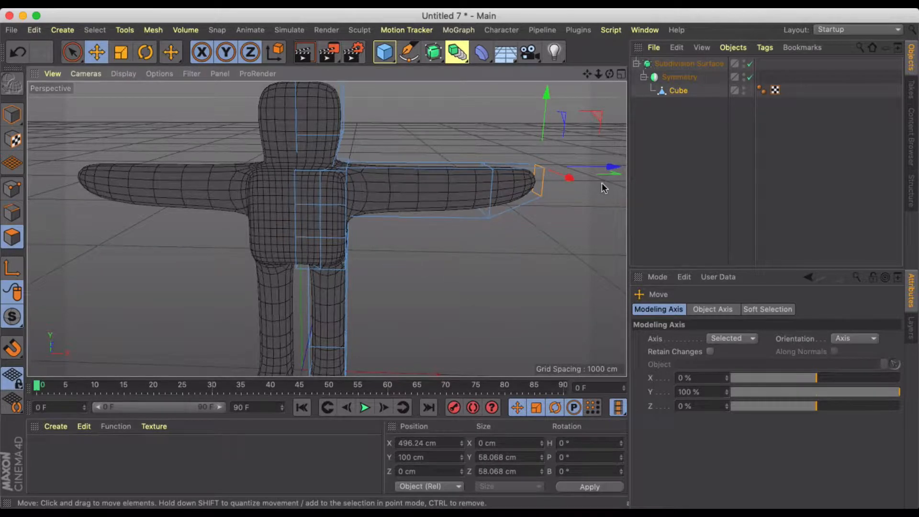
{"action": "left_click_drag", "start_coordinate": [612, 168], "coordinate": [654, 166]}
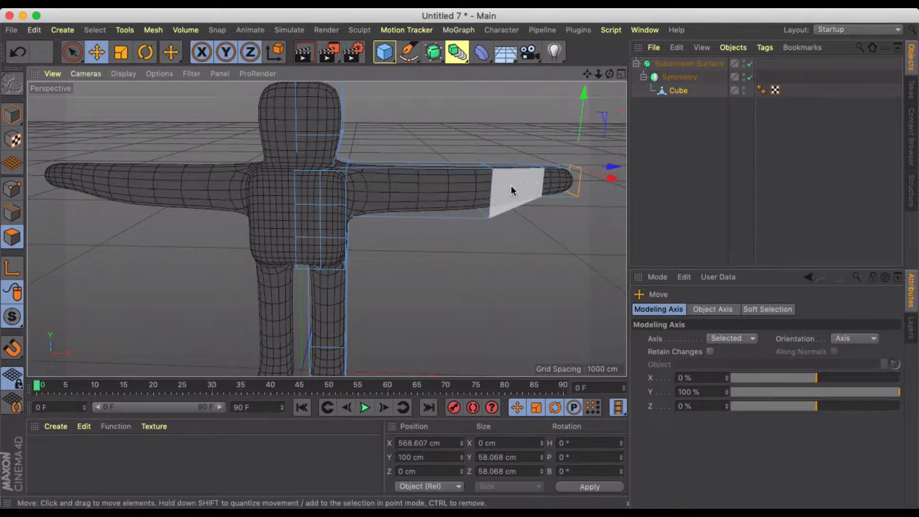
Undo the tapered arm end's scaling and both of its extrusions
{"action": "mouse_move", "coordinate": [483, 229]}
{"action": "left_mouse_down", "text": "alt"}
{"action": "mouse_move", "coordinate": [502, 257]}
{"action": "mouse_move", "coordinate": [464, 250]}
{"action": "mouse_move", "coordinate": [492, 245]}
{"action": "left_mouse_up", "text": "alt"}
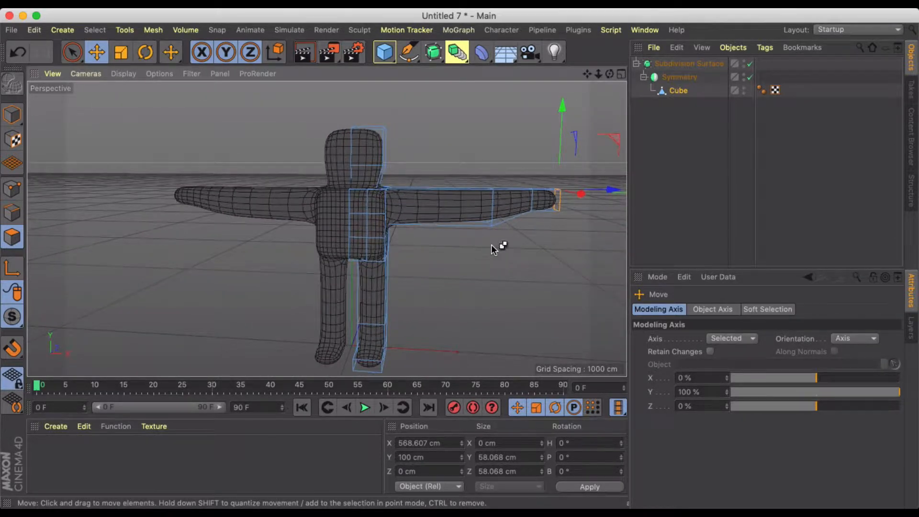
{"action": "key", "text": "super+z"}
{"action": "key", "text": "super+z"}
{"action": "key", "text": "super+z"}
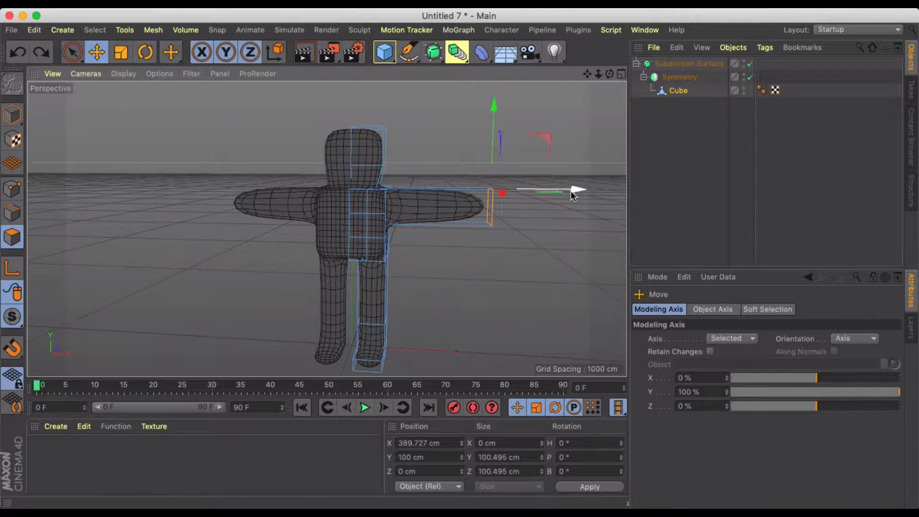
Extrude the arm's end polygon about 139 cm further outward in two segments, then clear the selection
{"action": "mouse_move", "coordinate": [569, 192]}
{"action": "left_mouse_down"}
{"action": "mouse_move", "coordinate": [547, 197]}
{"action": "mouse_move", "coordinate": [625, 185]}
{"action": "mouse_move", "coordinate": [509, 238]}
{"action": "mouse_move", "coordinate": [571, 199]}
{"action": "left_mouse_up"}
{"action": "scroll", "coordinate": [440, 275], "scroll_direction": "down", "scroll_amount": 4}
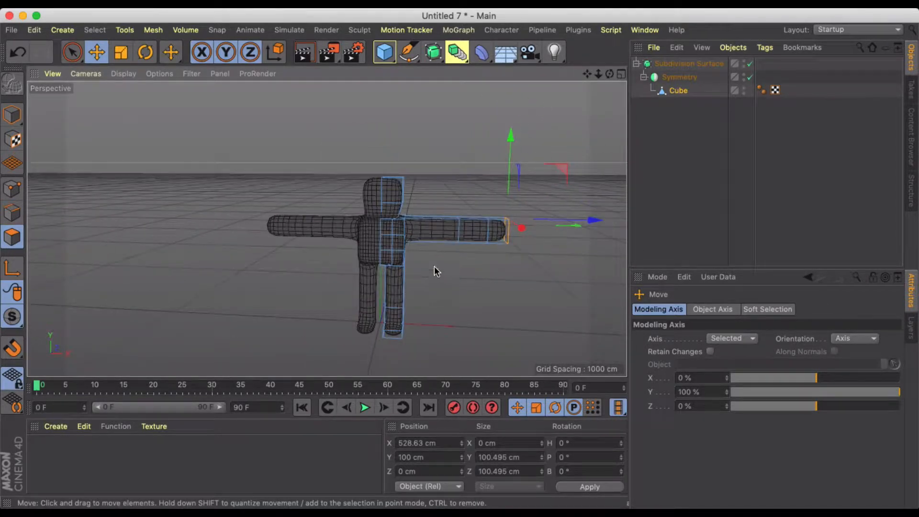
{"action": "scroll", "coordinate": [438, 245], "scroll_direction": "up", "scroll_amount": 4}
{"action": "left_click", "coordinate": [447, 284]}
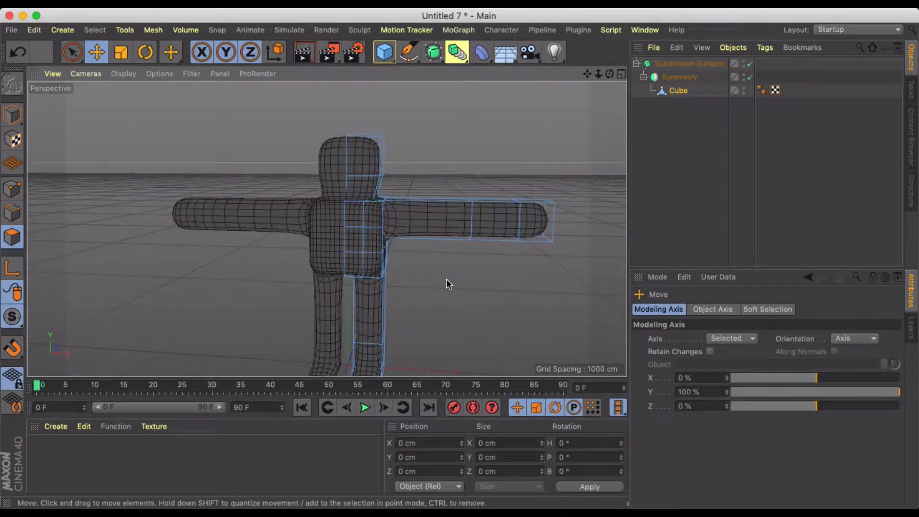
{"action": "left_click_drag", "start_coordinate": [443, 276], "coordinate": [420, 230], "text": "alt"}
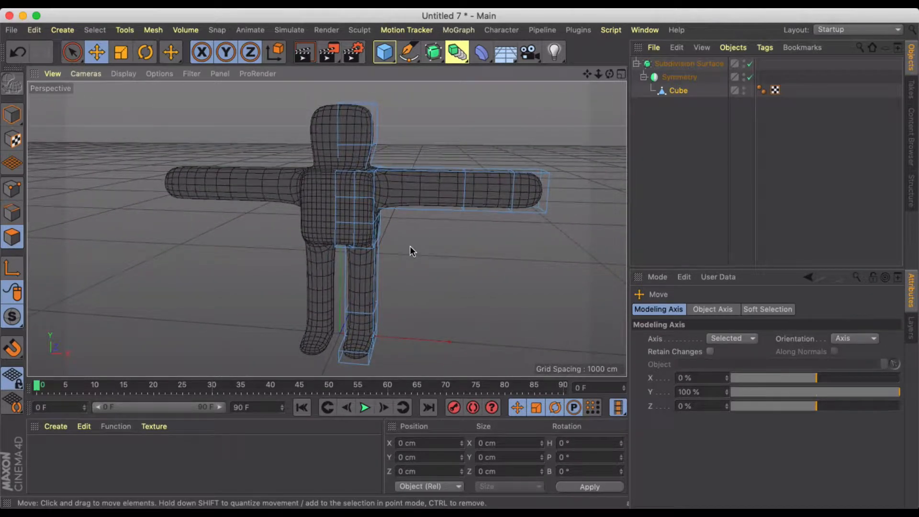
Select the underside polygon between the legs and restrict Live Selection to visible elements only
{"action": "middle_click_drag", "start_coordinate": [451, 233], "coordinate": [474, 190], "text": "alt"}
{"action": "scroll", "coordinate": [400, 248], "scroll_direction": "up", "scroll_amount": 8}
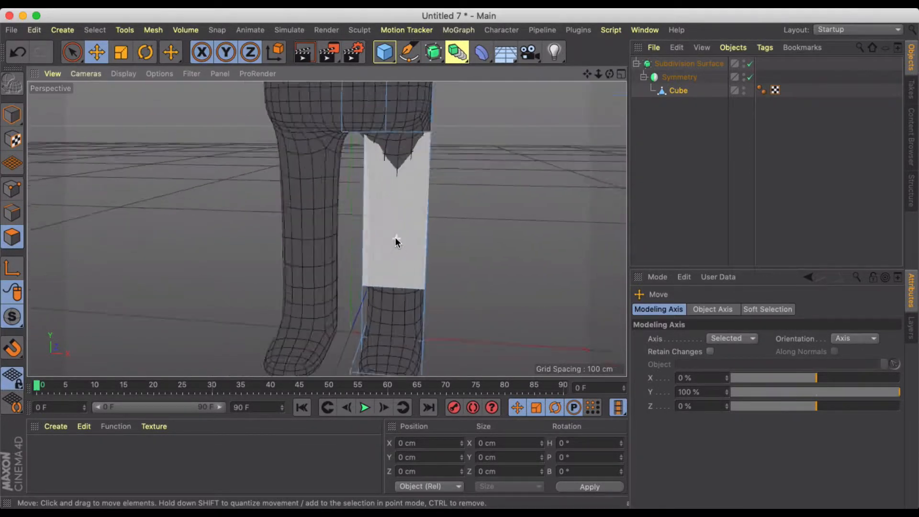
{"action": "left_click_drag", "start_coordinate": [461, 254], "coordinate": [487, 237], "text": "alt"}
{"action": "scroll", "coordinate": [484, 237], "scroll_direction": "down", "scroll_amount": 2}
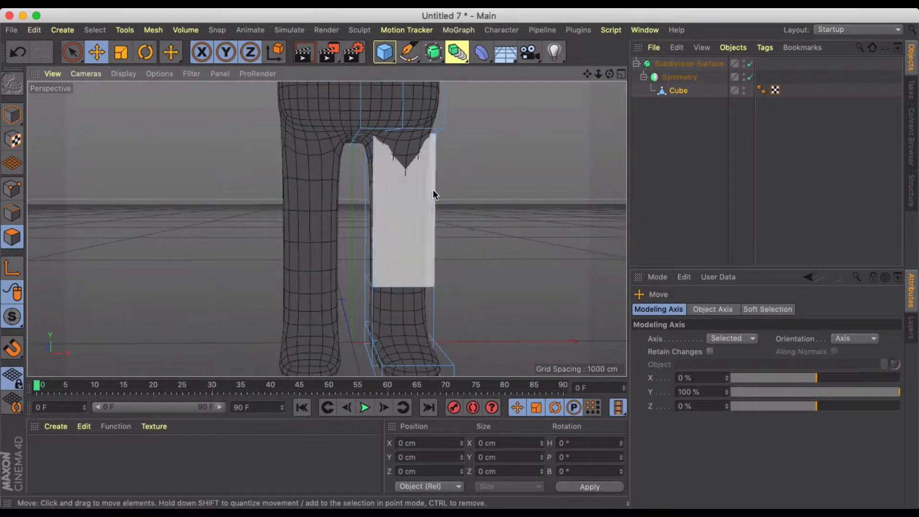
{"action": "left_click", "coordinate": [357, 139]}
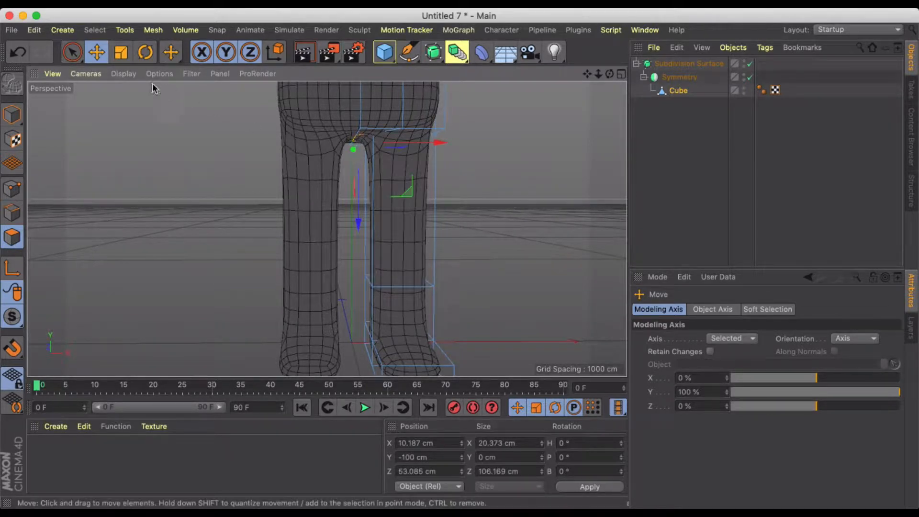
{"action": "left_click", "coordinate": [72, 52]}
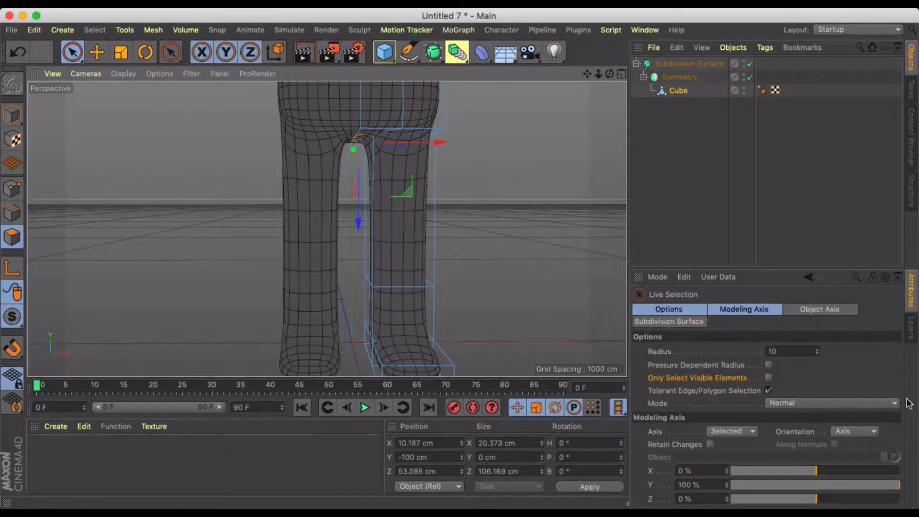
{"action": "left_click", "coordinate": [770, 377]}
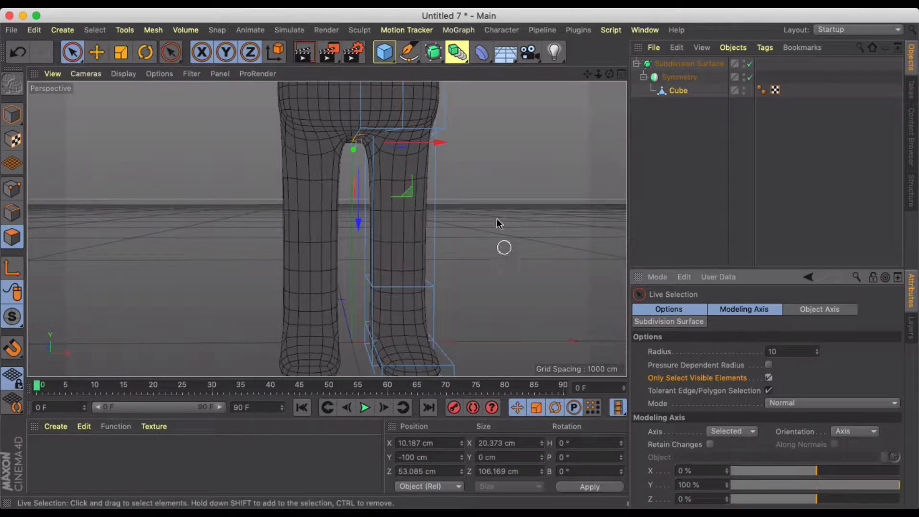
Select the body's underside polygons beside the centre line and move them about 53 cm down to shape the crotch
{"action": "scroll", "coordinate": [497, 236], "scroll_direction": "up", "scroll_amount": 3}
{"action": "left_click", "coordinate": [372, 175]}
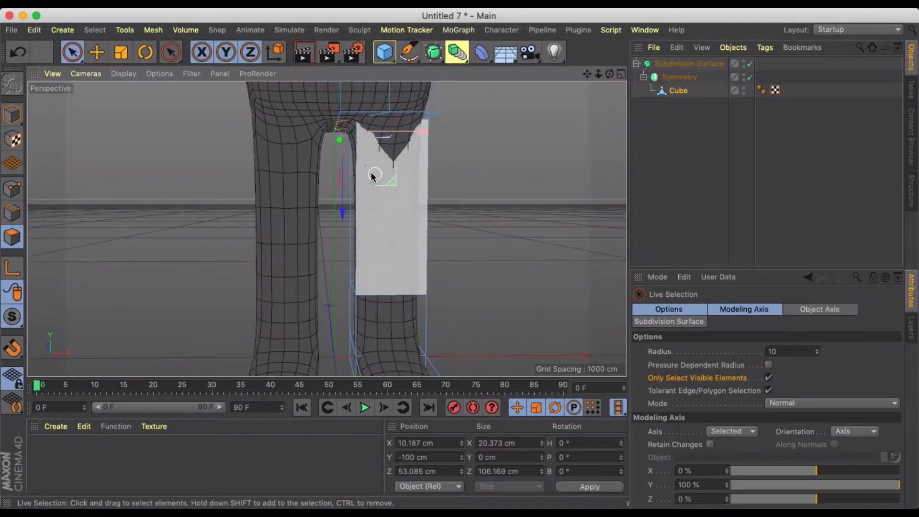
{"action": "left_click_drag", "start_coordinate": [372, 174], "coordinate": [336, 222], "text": "alt"}
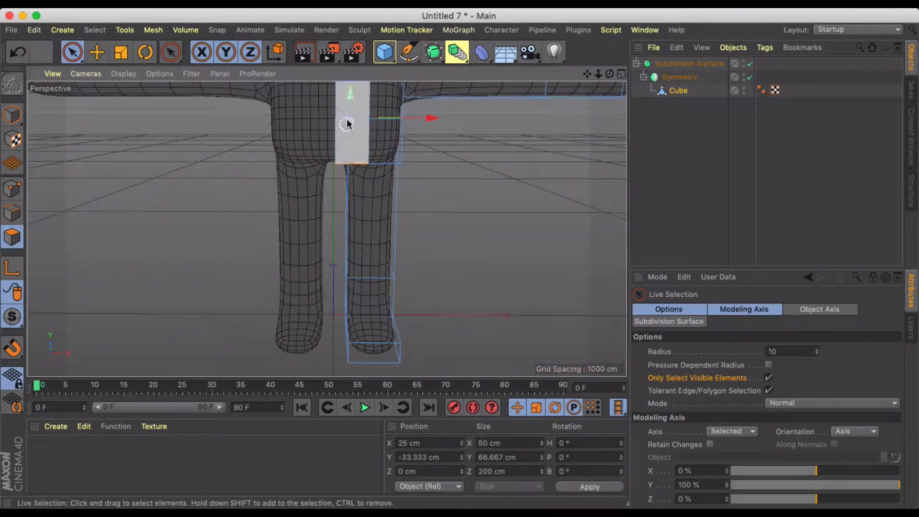
{"action": "left_click_drag", "start_coordinate": [345, 91], "coordinate": [336, 122]}
{"action": "left_click_drag", "start_coordinate": [303, 181], "coordinate": [338, 178], "text": "alt"}
{"action": "scroll", "coordinate": [338, 174], "scroll_direction": "down", "scroll_amount": 3}
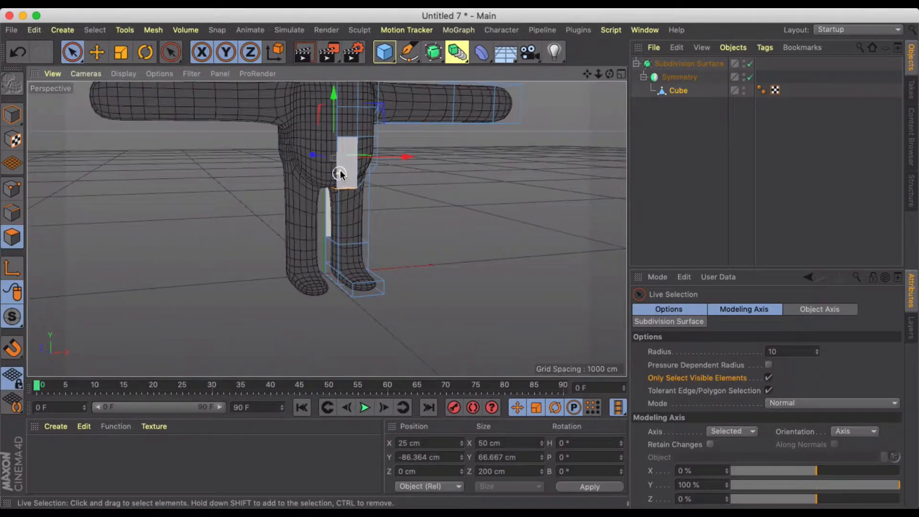
Switch to point editing and move the two front bottom points of the crotch inward to about -67 cm in Z
{"action": "middle_click_drag", "start_coordinate": [383, 176], "coordinate": [380, 229], "text": "alt"}
{"action": "left_click_drag", "start_coordinate": [379, 224], "coordinate": [238, 215], "text": "alt"}
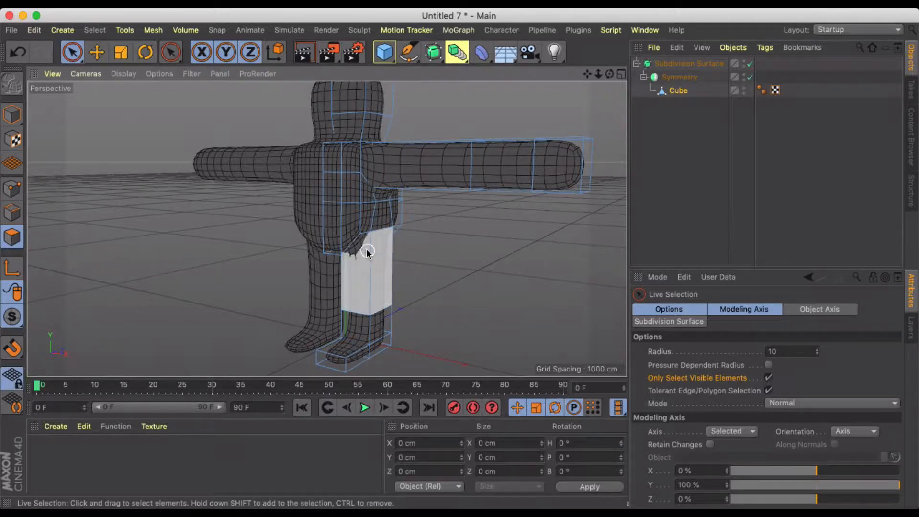
{"action": "left_click_drag", "start_coordinate": [367, 252], "coordinate": [299, 251], "text": "alt"}
{"action": "scroll", "coordinate": [282, 238], "scroll_direction": "up", "scroll_amount": 5}
{"action": "left_click", "coordinate": [16, 192]}
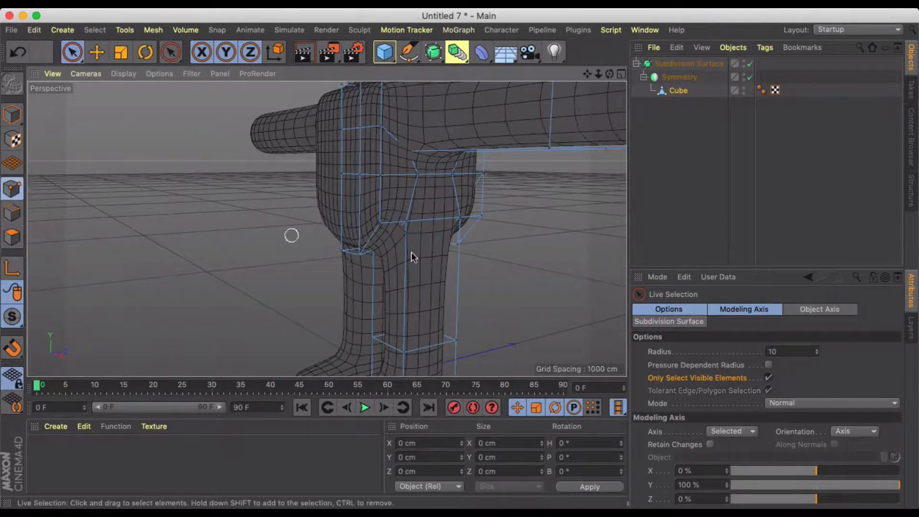
{"action": "scroll", "coordinate": [462, 261], "scroll_direction": "up", "scroll_amount": 4}
{"action": "left_click_drag", "start_coordinate": [383, 263], "coordinate": [391, 220], "text": "alt"}
{"action": "left_click", "coordinate": [279, 240]}
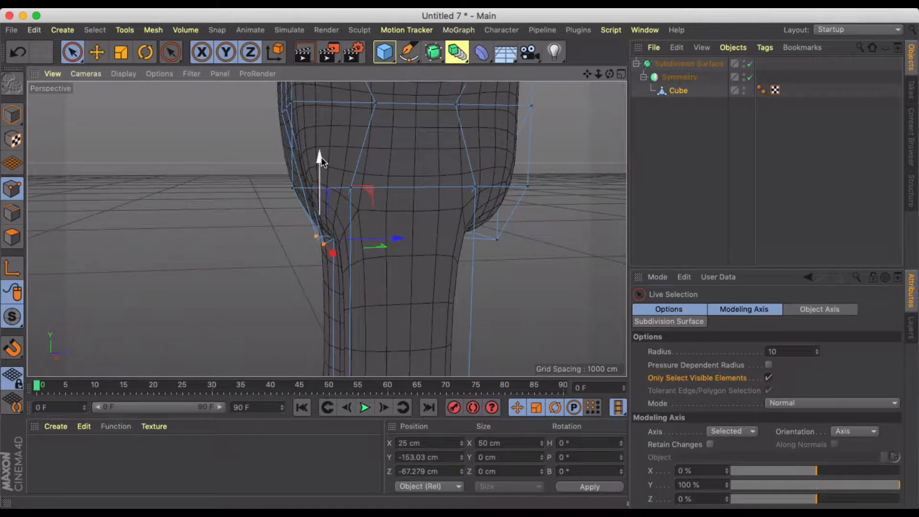
{"action": "left_click_drag", "start_coordinate": [308, 177], "coordinate": [389, 184], "text": "alt"}
Move the outer front hip corner point about 58 cm backward to about -42 cm in Z
{"action": "left_click", "coordinate": [321, 190]}
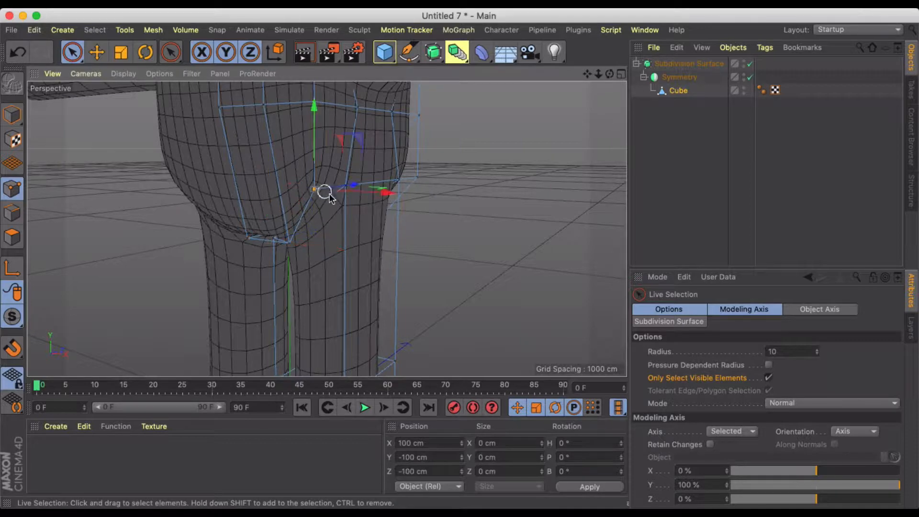
{"action": "left_click_drag", "start_coordinate": [326, 193], "coordinate": [237, 235], "text": "alt"}
{"action": "left_click_drag", "start_coordinate": [357, 188], "coordinate": [180, 173]}
{"action": "scroll", "coordinate": [431, 181], "scroll_direction": "down", "scroll_amount": 4}
{"action": "scroll", "coordinate": [503, 203], "scroll_direction": "up", "scroll_amount": 4}
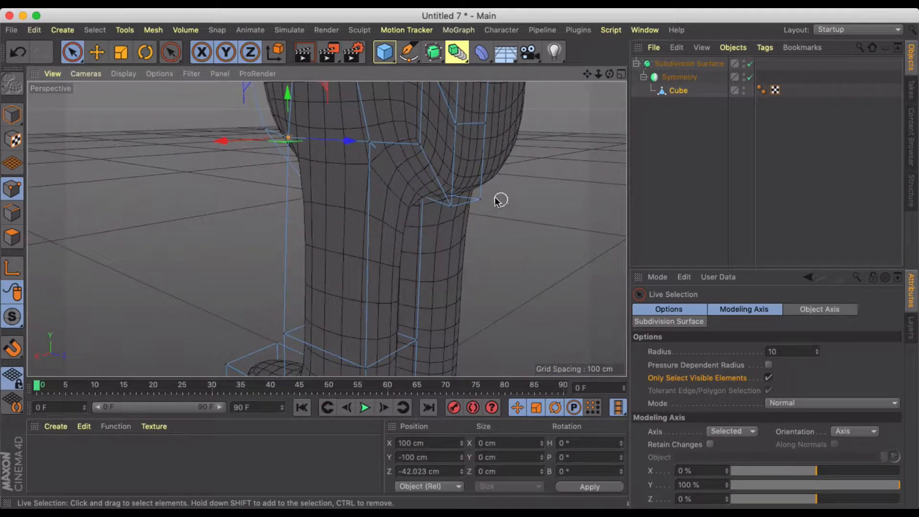
Move the two rear bottom crotch points about 23 cm forward, and lower the underside points between the legs to about -173 cm in Y
{"action": "left_click", "coordinate": [450, 209]}
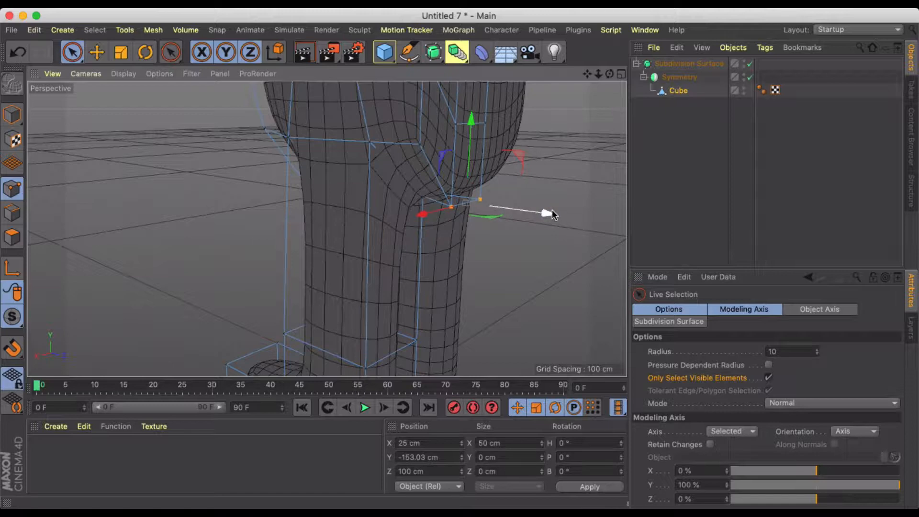
{"action": "left_click_drag", "start_coordinate": [553, 214], "coordinate": [440, 192]}
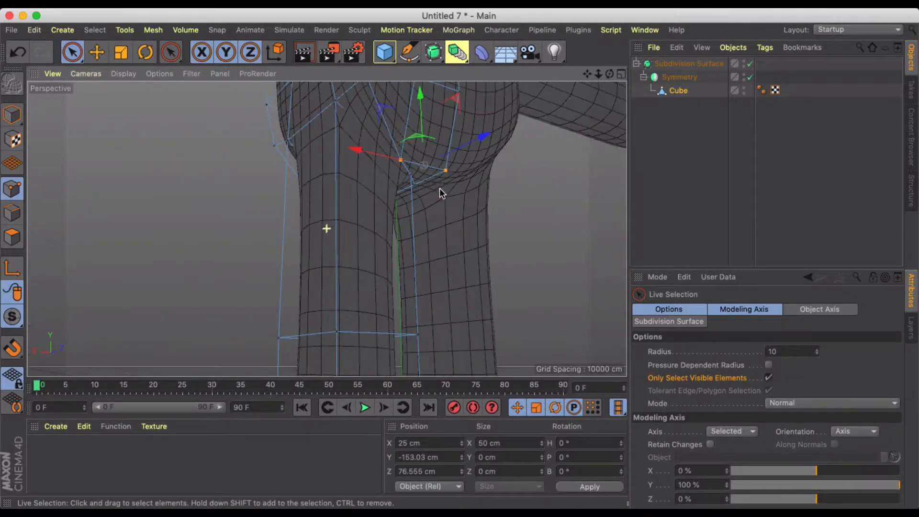
{"action": "left_click", "coordinate": [410, 178]}
{"action": "left_click_drag", "start_coordinate": [412, 108], "coordinate": [362, 177]}
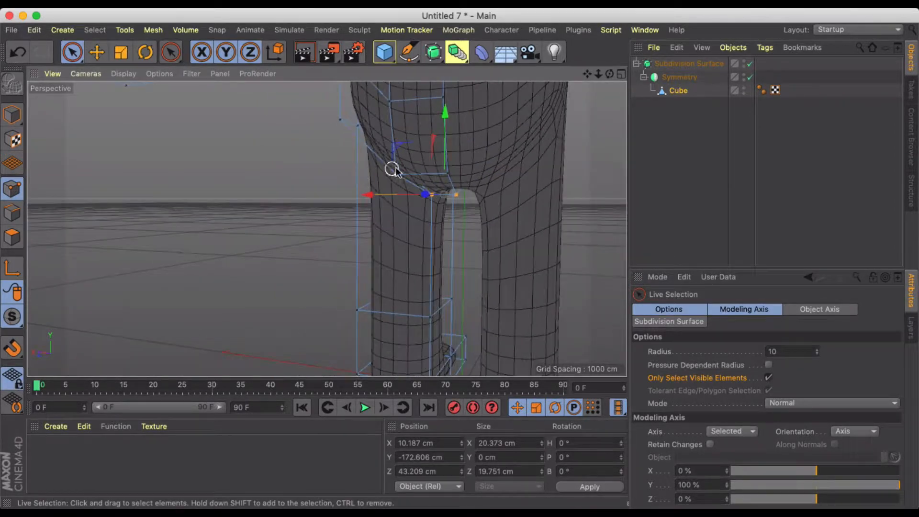
Select the outer shoulder points where the arm meets the body and raise them about 12 cm to about 112 cm in Y
{"action": "scroll", "coordinate": [396, 170], "scroll_direction": "down", "scroll_amount": 5}
{"action": "middle_click_drag", "start_coordinate": [433, 159], "coordinate": [435, 235], "text": "alt"}
{"action": "left_click_drag", "start_coordinate": [437, 234], "coordinate": [367, 175], "text": "alt"}
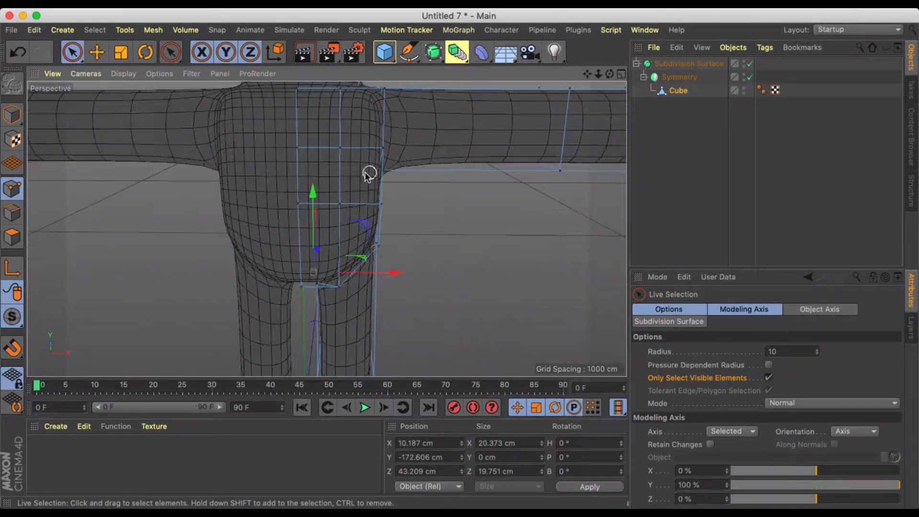
{"action": "left_click_drag", "start_coordinate": [304, 162], "coordinate": [383, 168], "text": "alt"}
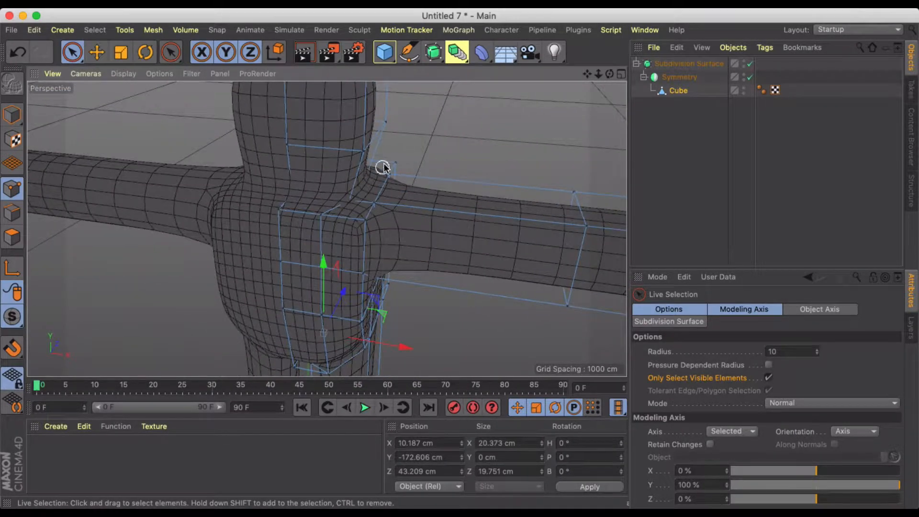
{"action": "left_click", "coordinate": [362, 225]}
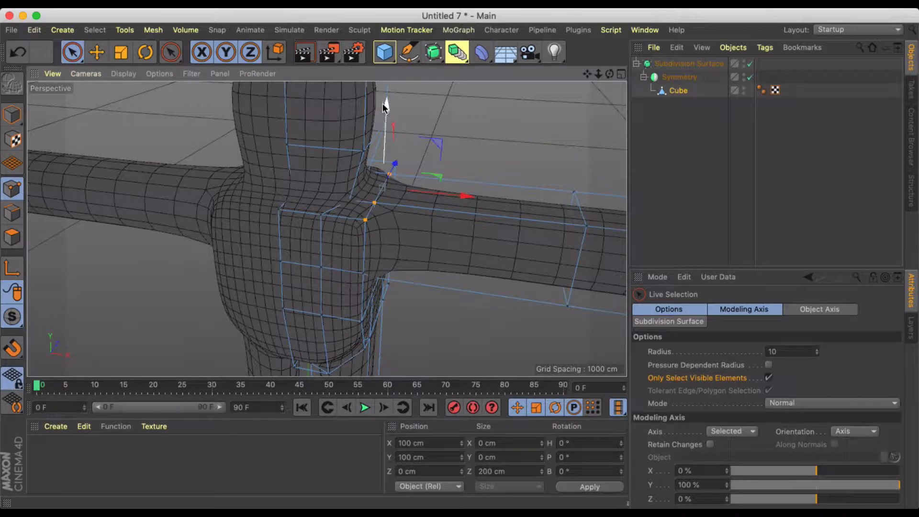
{"action": "left_click_drag", "start_coordinate": [383, 103], "coordinate": [383, 98]}
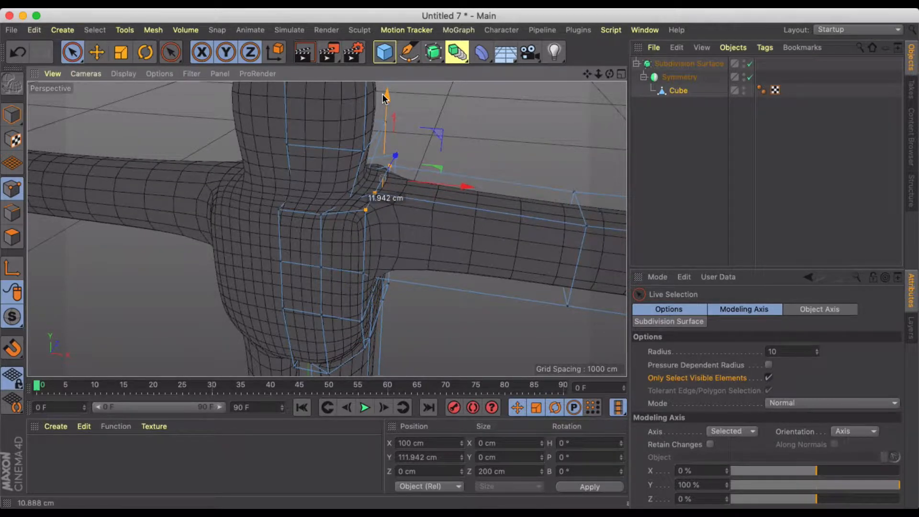
With the subdivision smoothing temporarily disabled, select the two outer points at the neck's base and raise them to about 129 cm in Y
{"action": "left_click", "coordinate": [749, 65]}
{"action": "scroll", "coordinate": [436, 187], "scroll_direction": "up", "scroll_amount": 5}
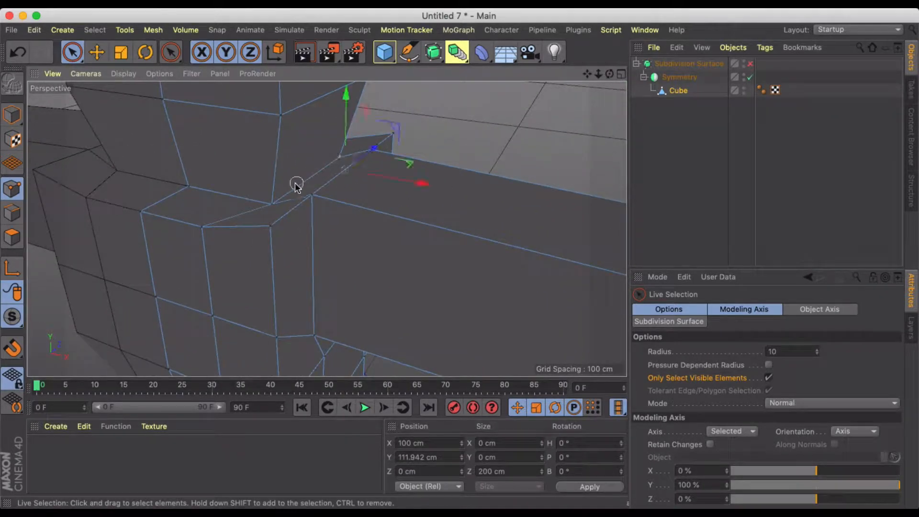
{"action": "left_click_drag", "start_coordinate": [272, 200], "coordinate": [272, 201]}
{"action": "left_click_drag", "start_coordinate": [308, 123], "coordinate": [308, 89]}
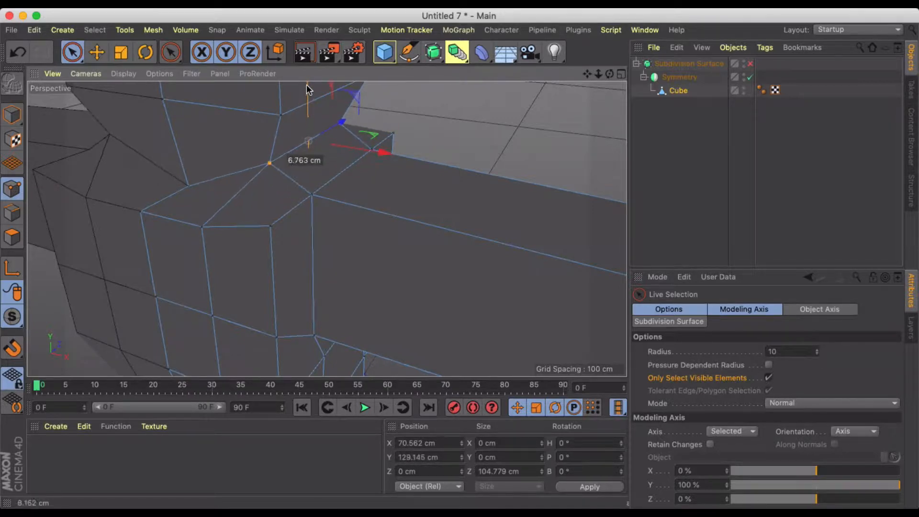
{"action": "left_click", "coordinate": [749, 63]}
{"action": "scroll", "coordinate": [363, 182], "scroll_direction": "down", "scroll_amount": 6}
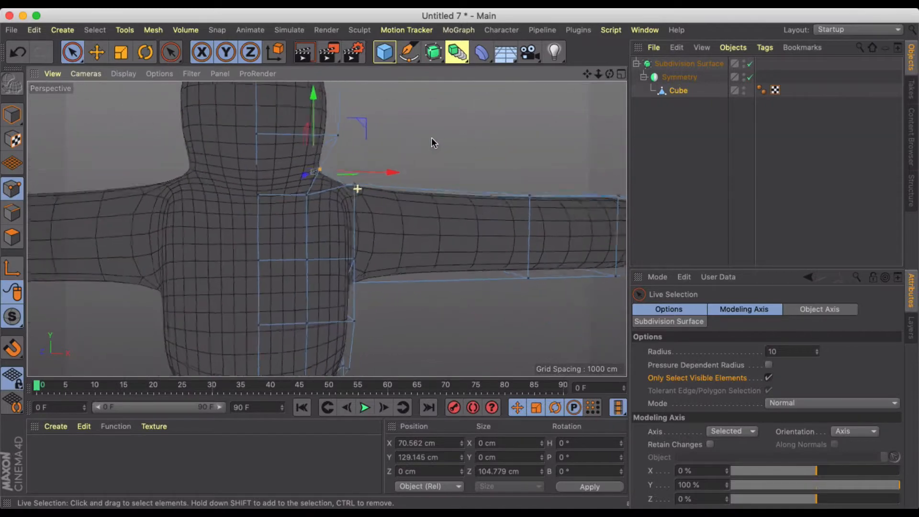
Move the front and rear shoulder corner points inward to about 82 cm in X and down to about 97 cm in Y
{"action": "left_click_drag", "start_coordinate": [432, 137], "coordinate": [309, 210], "text": "alt"}
{"action": "left_click", "coordinate": [352, 201]}
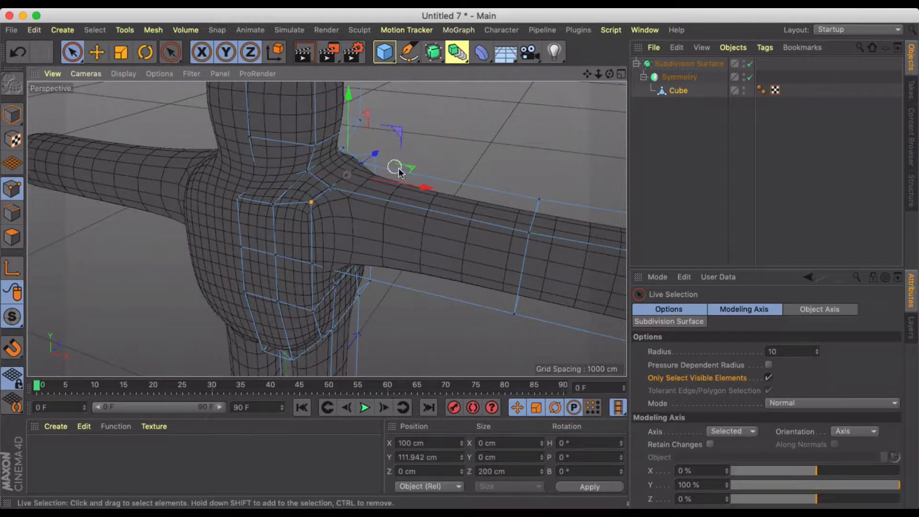
{"action": "left_click_drag", "start_coordinate": [424, 187], "coordinate": [408, 186]}
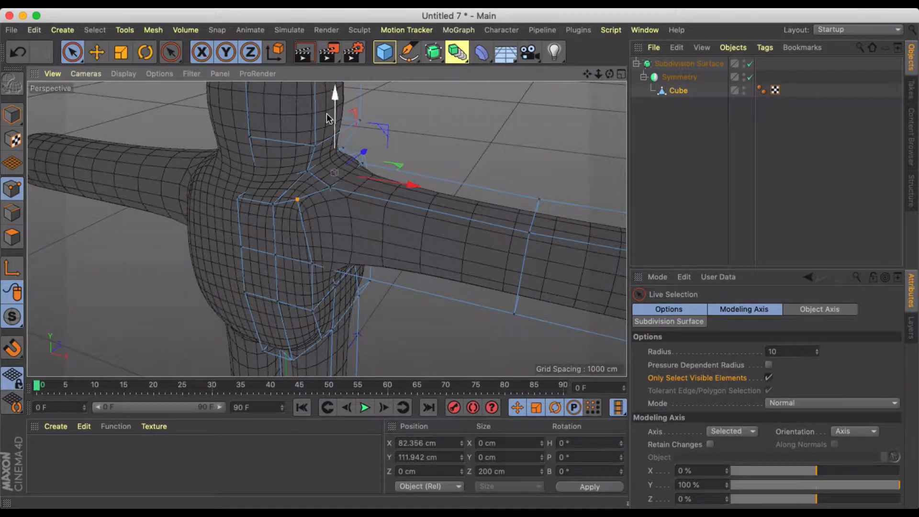
{"action": "left_click_drag", "start_coordinate": [334, 91], "coordinate": [332, 103]}
Select only the front shoulder corner point and move it inward to about -84 cm in Z
{"action": "left_click_drag", "start_coordinate": [303, 162], "coordinate": [482, 171], "text": "alt"}
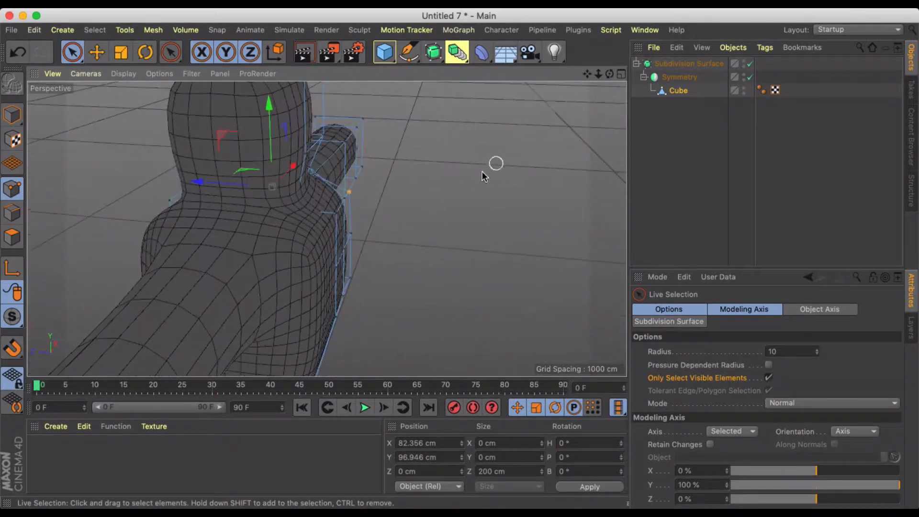
{"action": "left_click_drag", "start_coordinate": [335, 215], "coordinate": [345, 197]}
{"action": "mouse_move", "coordinate": [265, 199]}
{"action": "left_mouse_down"}
{"action": "mouse_move", "coordinate": [251, 199]}
{"action": "mouse_move", "coordinate": [258, 191]}
{"action": "left_mouse_up"}
{"action": "left_click", "coordinate": [350, 194]}
{"action": "left_click_drag", "start_coordinate": [289, 206], "coordinate": [308, 210], "text": "alt"}
{"action": "scroll", "coordinate": [306, 207], "scroll_direction": "down", "scroll_amount": 5}
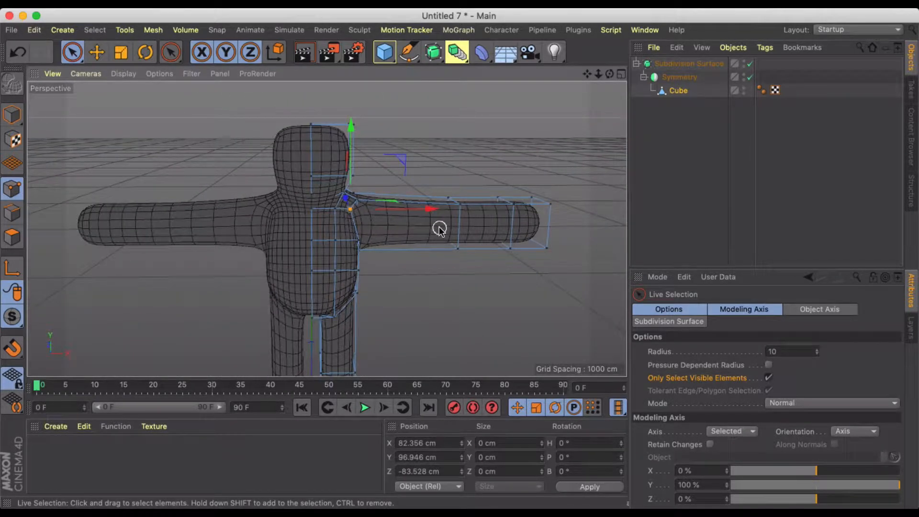
Switch to polygon editing, select the underside polygons along the whole arm and raise them to about 45 cm in Y
{"action": "left_click_drag", "start_coordinate": [413, 270], "coordinate": [320, 234], "text": "alt"}
{"action": "left_click_drag", "start_coordinate": [473, 232], "coordinate": [273, 254], "text": "alt"}
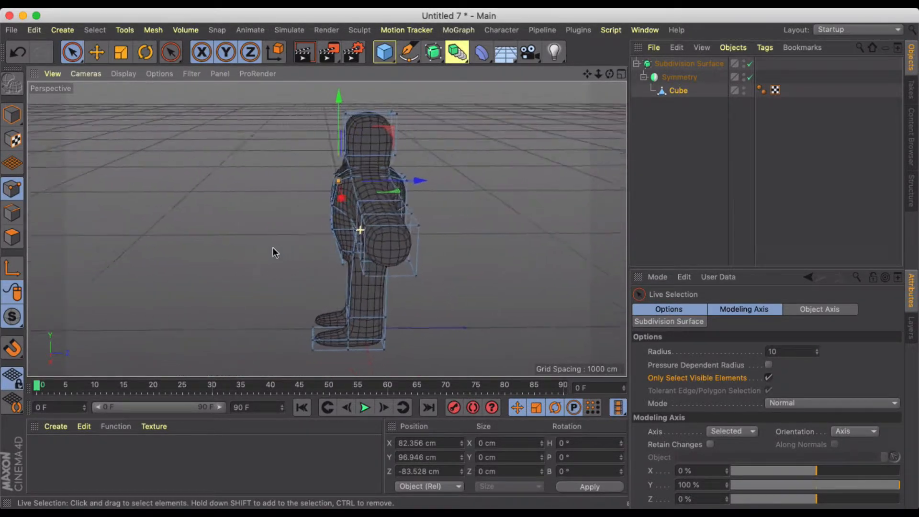
{"action": "scroll", "coordinate": [409, 254], "scroll_direction": "up", "scroll_amount": 3}
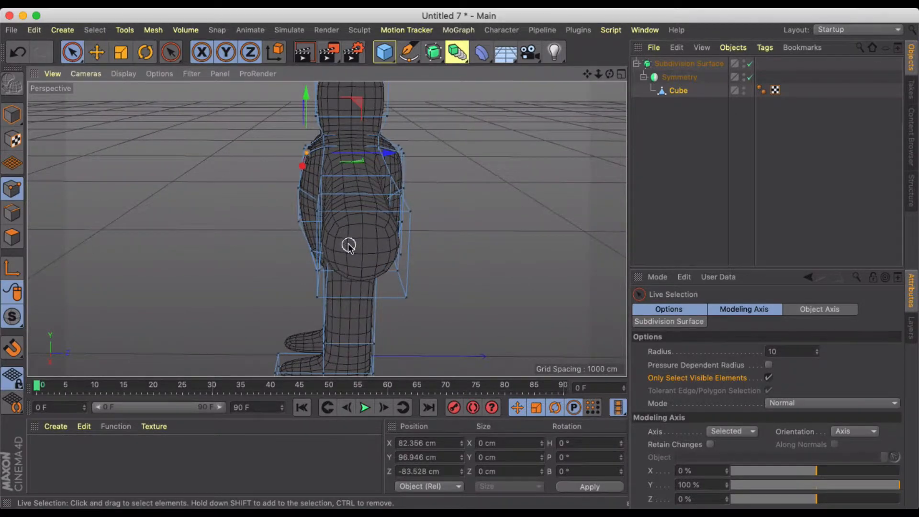
{"action": "left_click_drag", "start_coordinate": [349, 246], "coordinate": [409, 240], "text": "alt"}
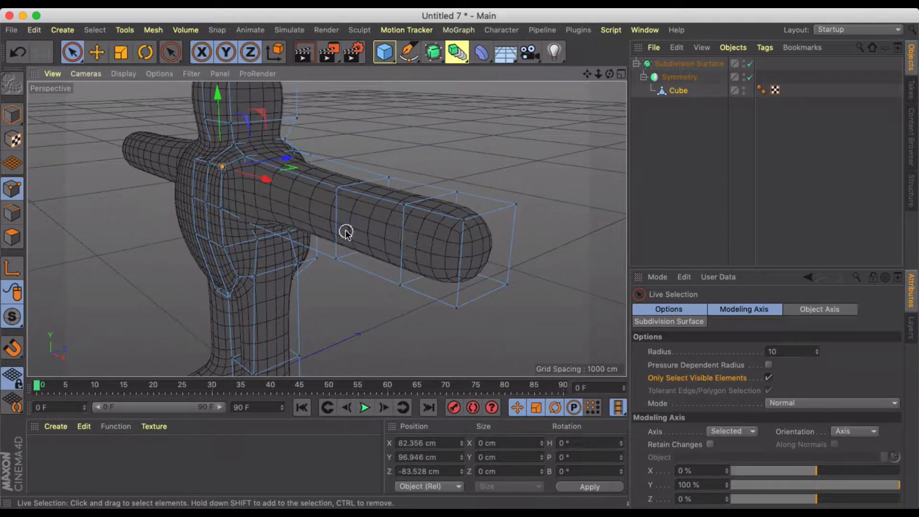
{"action": "left_click", "coordinate": [15, 239]}
{"action": "mouse_move", "coordinate": [335, 173]}
{"action": "left_mouse_down"}
{"action": "mouse_move", "coordinate": [354, 170]}
{"action": "mouse_move", "coordinate": [303, 246]}
{"action": "mouse_move", "coordinate": [324, 230]}
{"action": "mouse_move", "coordinate": [292, 263]}
{"action": "mouse_move", "coordinate": [347, 265]}
{"action": "mouse_move", "coordinate": [456, 227]}
{"action": "mouse_move", "coordinate": [430, 212]}
{"action": "mouse_move", "coordinate": [435, 273]}
{"action": "mouse_move", "coordinate": [325, 116]}
{"action": "mouse_move", "coordinate": [338, 118]}
{"action": "mouse_move", "coordinate": [340, 99]}
{"action": "left_mouse_up"}
{"action": "mouse_move", "coordinate": [431, 232]}
{"action": "left_mouse_down", "text": "alt"}
{"action": "mouse_move", "coordinate": [363, 267]}
{"action": "mouse_move", "coordinate": [425, 216]}
{"action": "left_mouse_up", "text": "alt"}
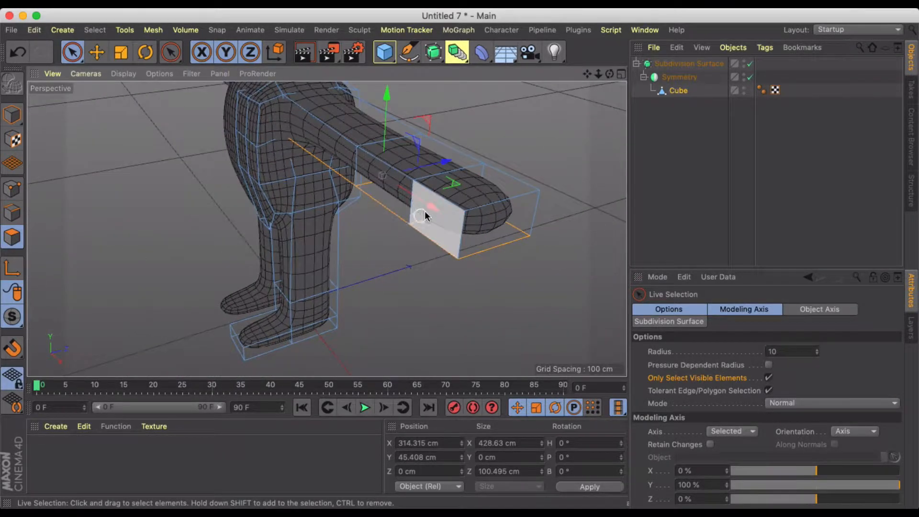
Lower the top polygon of the arm's end segment to about 83 cm in Y, and turn off Only Select Visible Elements
{"action": "left_click", "coordinate": [460, 190]}
{"action": "left_click_drag", "start_coordinate": [444, 119], "coordinate": [444, 142]}
{"action": "left_click_drag", "start_coordinate": [443, 142], "coordinate": [493, 166], "text": "alt"}
{"action": "scroll", "coordinate": [381, 172], "scroll_direction": "down", "scroll_amount": 4}
{"action": "middle_click_drag", "start_coordinate": [423, 145], "coordinate": [414, 194], "text": "alt"}
{"action": "left_click_drag", "start_coordinate": [415, 194], "coordinate": [438, 169], "text": "alt"}
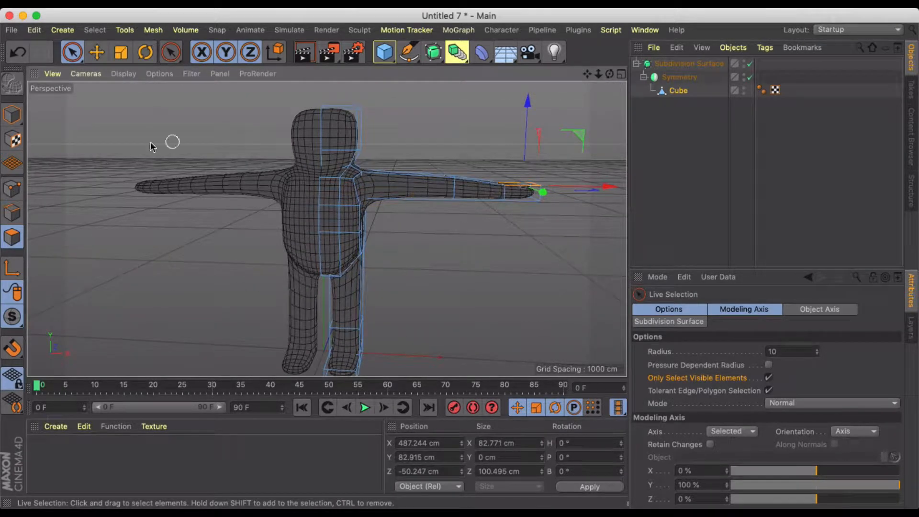
{"action": "left_click", "coordinate": [768, 378]}
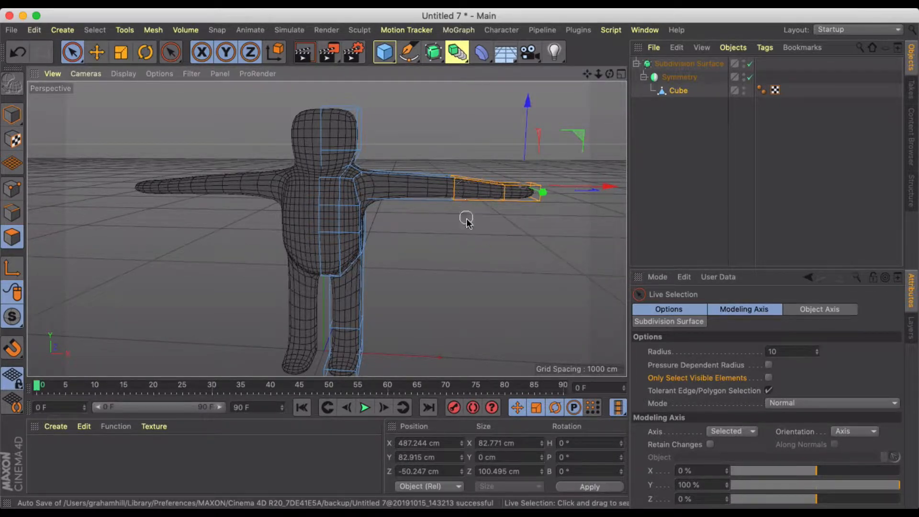
Try lowering the forearm and hand polygons about 68 cm, and undo the move
{"action": "left_click_drag", "start_coordinate": [467, 219], "coordinate": [472, 252]}
{"action": "left_click_drag", "start_coordinate": [499, 96], "coordinate": [524, 123]}
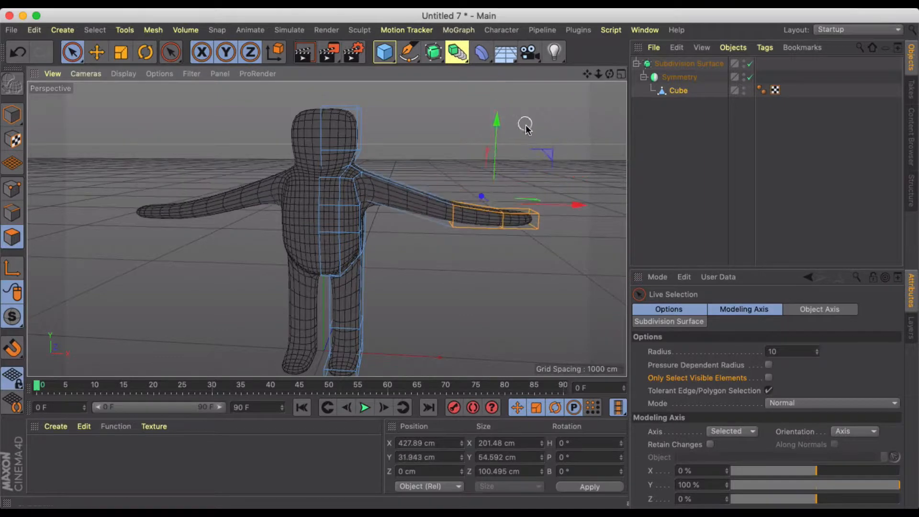
{"action": "key", "text": "super+z"}
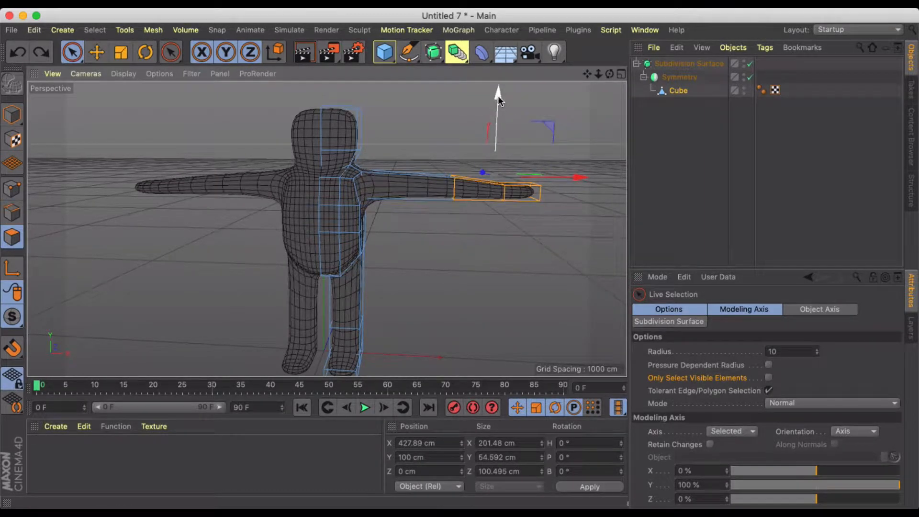
Select all polygons of the arm's end segment, raise them about 14 cm to about 97 cm in Y, and clear the selection
{"action": "left_click", "coordinate": [537, 140]}
{"action": "left_click", "coordinate": [532, 188]}
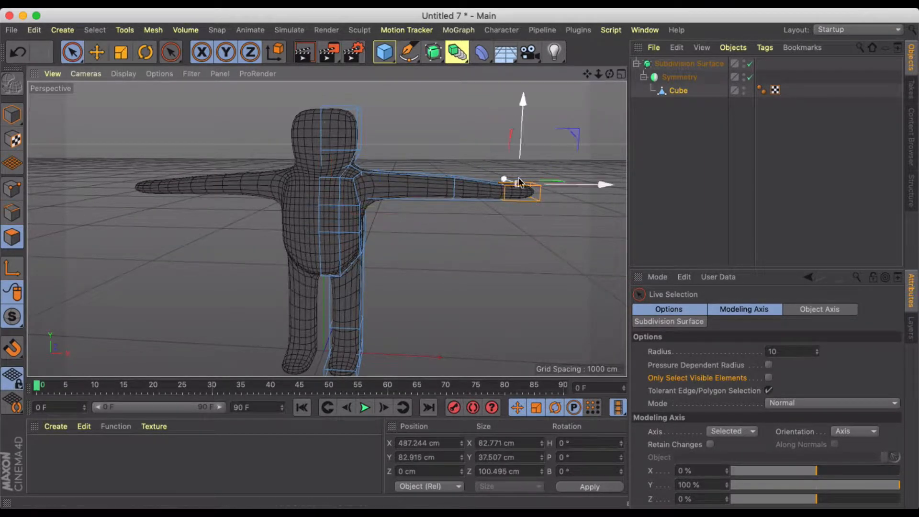
{"action": "left_click_drag", "start_coordinate": [526, 102], "coordinate": [525, 94]}
{"action": "left_click", "coordinate": [474, 252]}
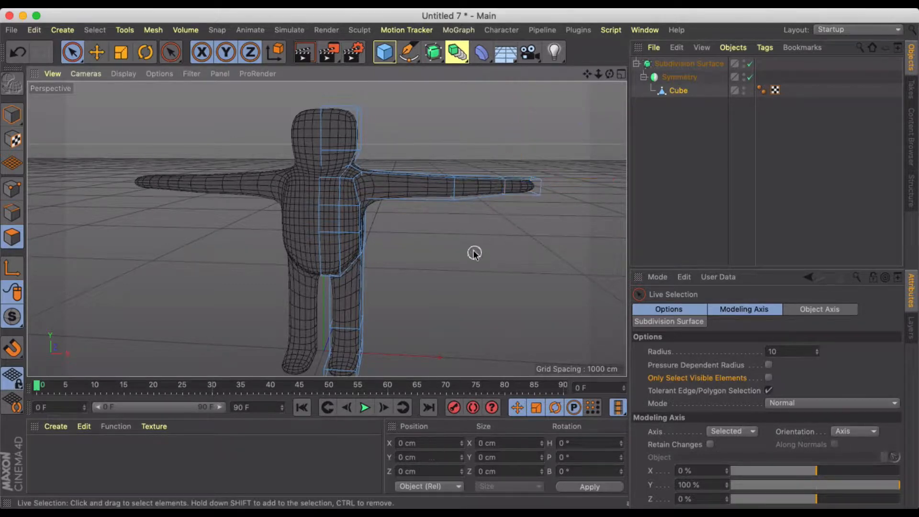
Switch to edge editing and select the top and bottom edges of the arm's end face
{"action": "left_click_drag", "start_coordinate": [327, 228], "coordinate": [360, 238], "text": "alt"}
{"action": "right_click_drag", "start_coordinate": [407, 189], "coordinate": [472, 221], "text": "alt"}
{"action": "left_click_drag", "start_coordinate": [472, 222], "coordinate": [424, 261], "text": "alt"}
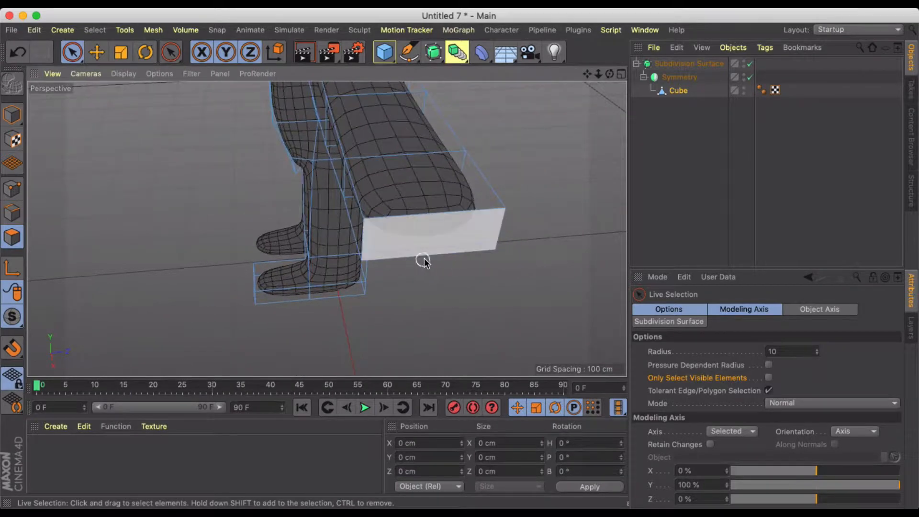
{"action": "left_click", "coordinate": [12, 212]}
{"action": "key", "text": "e"}
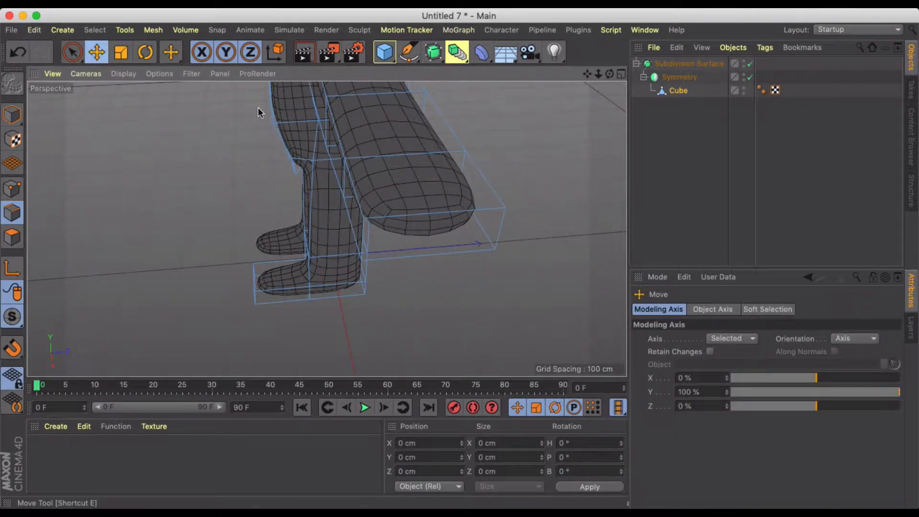
{"action": "left_click", "coordinate": [417, 207]}
{"action": "left_click", "coordinate": [406, 252], "text": "shift"}
{"action": "left_click_drag", "start_coordinate": [401, 238], "coordinate": [421, 186], "text": "alt"}
Apply Edge Cut to the selected end edges with 1 subdivision, and change the subdivision to 3
{"action": "right_click", "coordinate": [411, 207]}
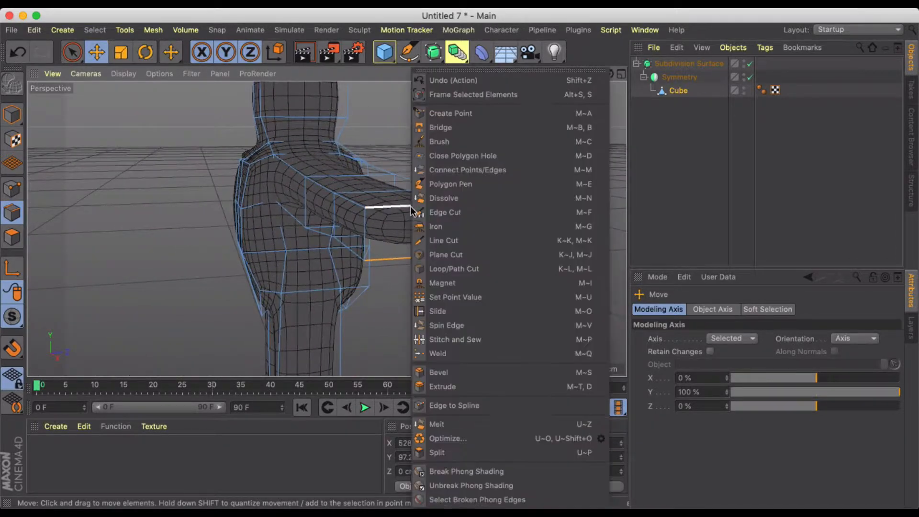
{"action": "left_click", "coordinate": [443, 212]}
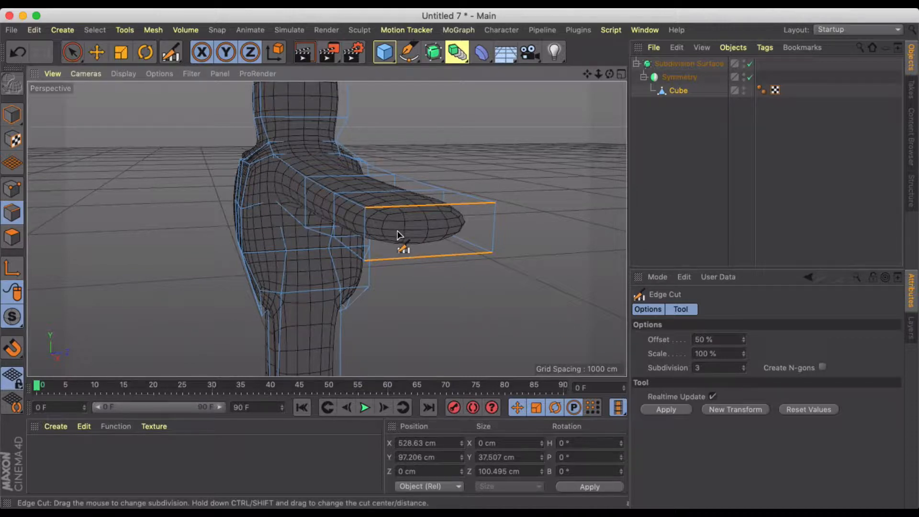
{"action": "left_click", "coordinate": [699, 367]}
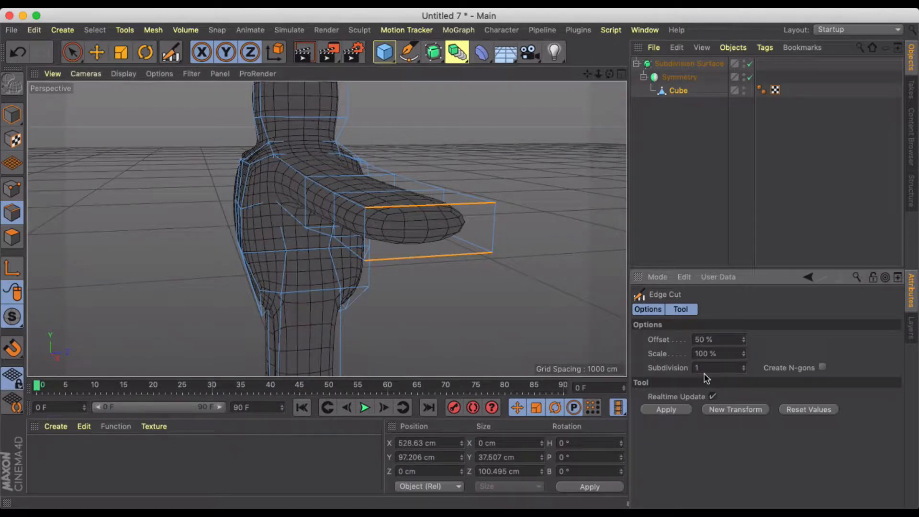
{"action": "key", "text": "Return"}
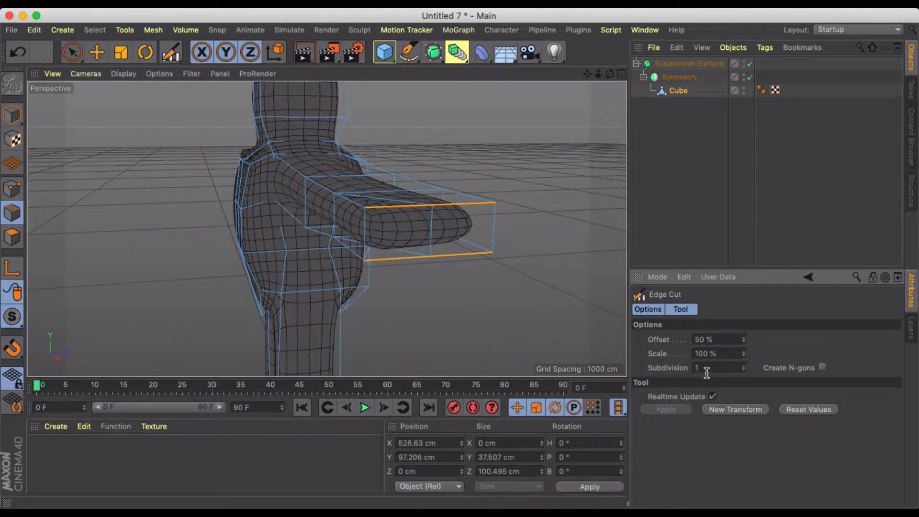
{"action": "type", "text": "3"}
{"action": "key", "text": "Return"}
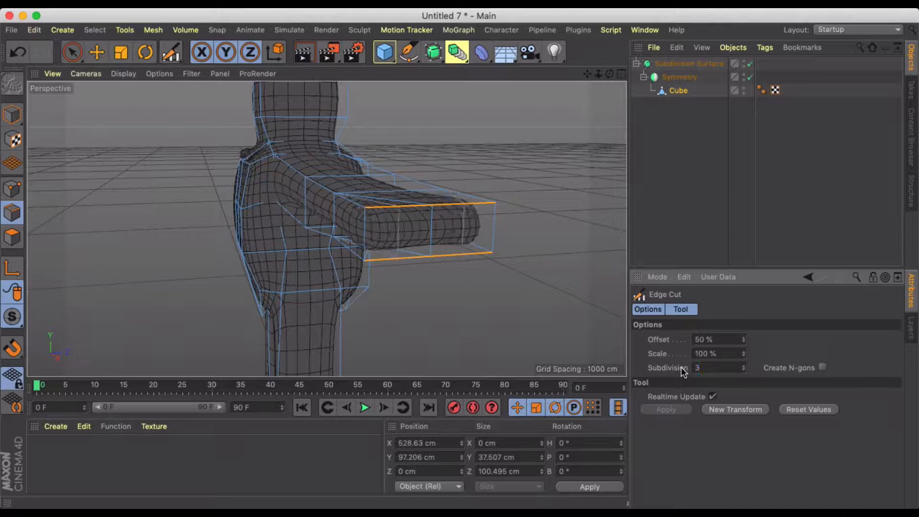
{"action": "left_click_drag", "start_coordinate": [375, 241], "coordinate": [349, 295], "text": "alt"}
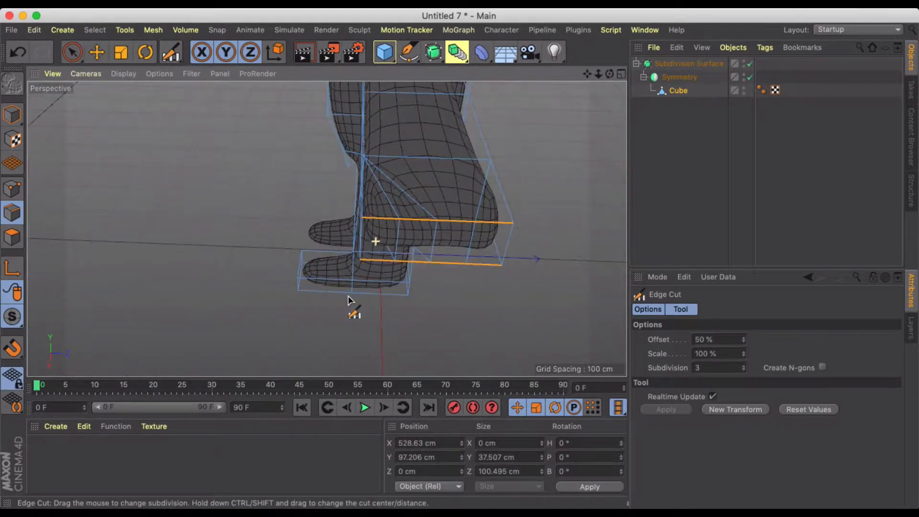
{"action": "left_click_drag", "start_coordinate": [392, 231], "coordinate": [463, 217], "text": "alt"}
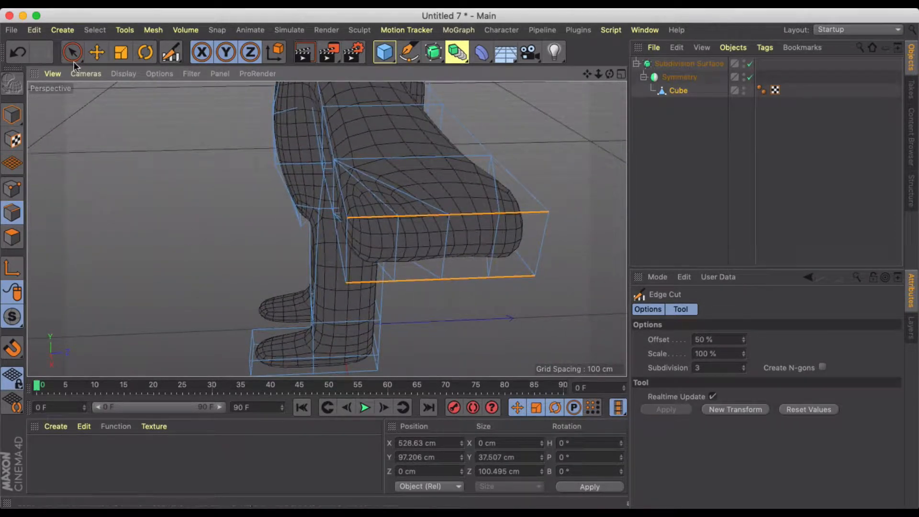
Switch to polygon editing, select the four polygons of the arm's end face, and start Extrude on them
{"action": "left_click", "coordinate": [97, 54]}
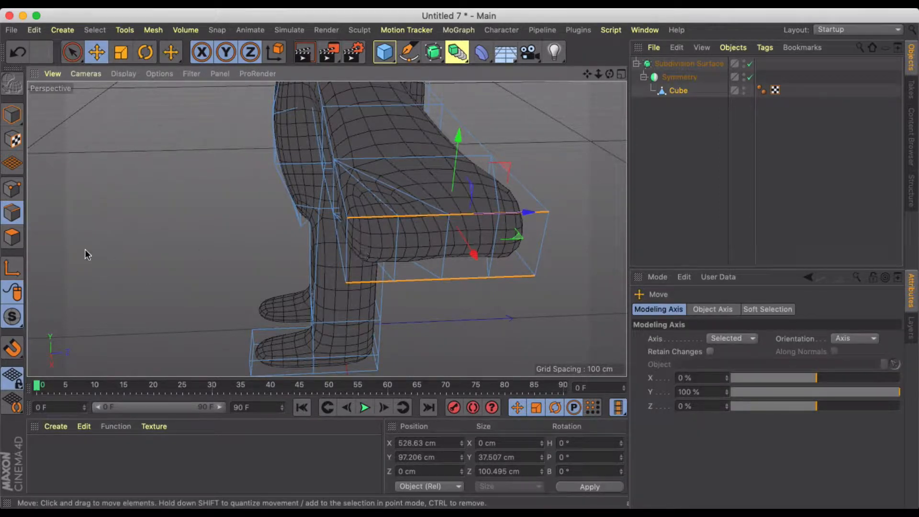
{"action": "left_click", "coordinate": [12, 237]}
{"action": "left_click", "coordinate": [366, 254]}
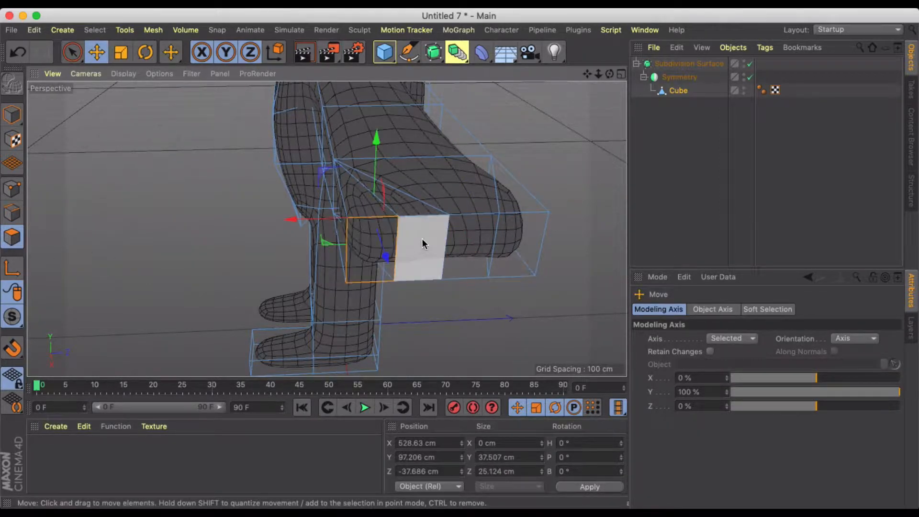
{"action": "left_click", "coordinate": [421, 244], "text": "shift"}
{"action": "left_click", "coordinate": [470, 248], "text": "shift"}
{"action": "left_click", "coordinate": [505, 249], "text": "shift"}
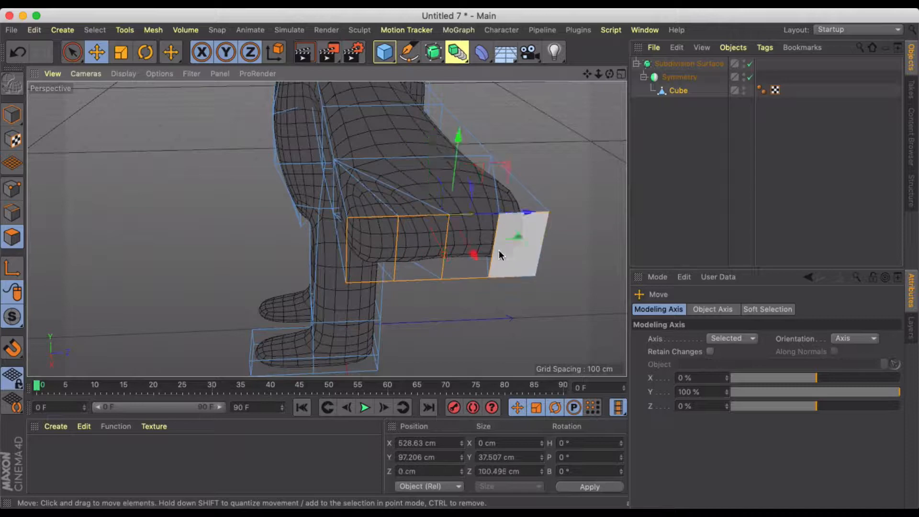
{"action": "left_click_drag", "start_coordinate": [498, 250], "coordinate": [462, 243], "text": "alt"}
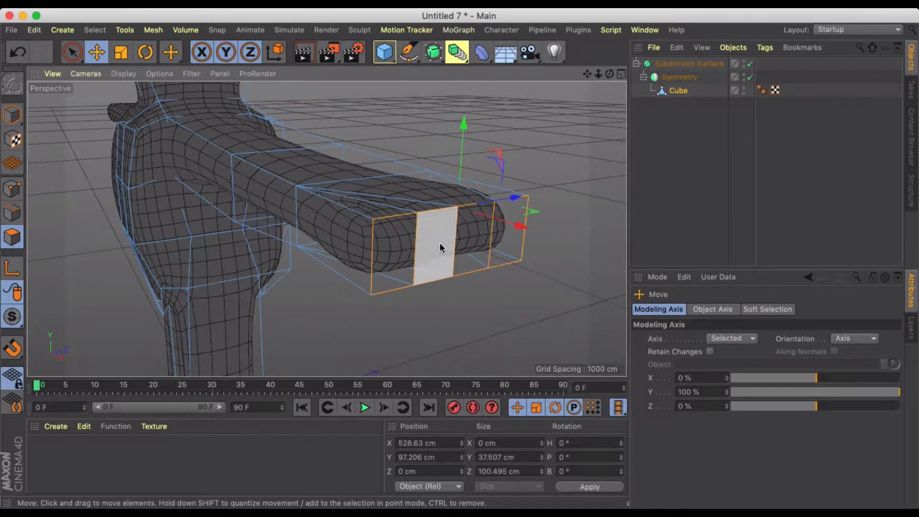
{"action": "right_click", "coordinate": [439, 247]}
{"action": "left_click", "coordinate": [469, 280]}
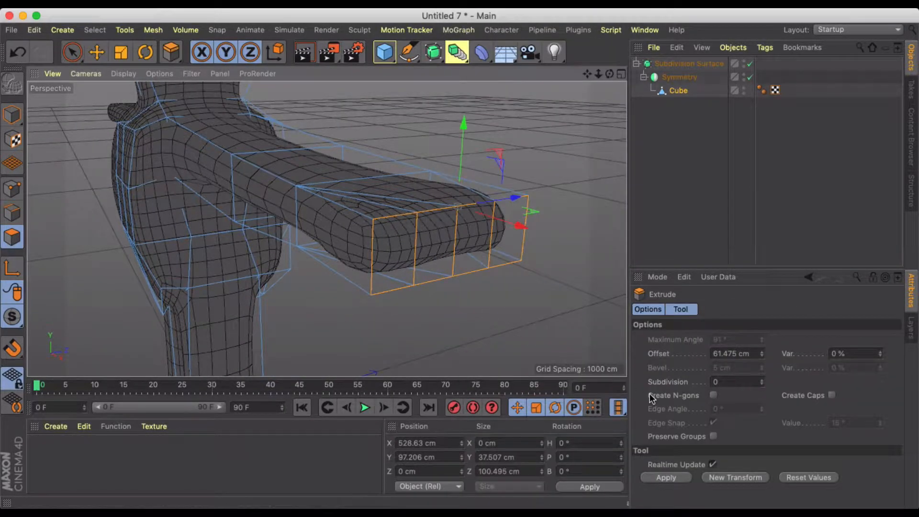
{"action": "middle_click_drag", "start_coordinate": [561, 352], "coordinate": [471, 283], "text": "alt"}
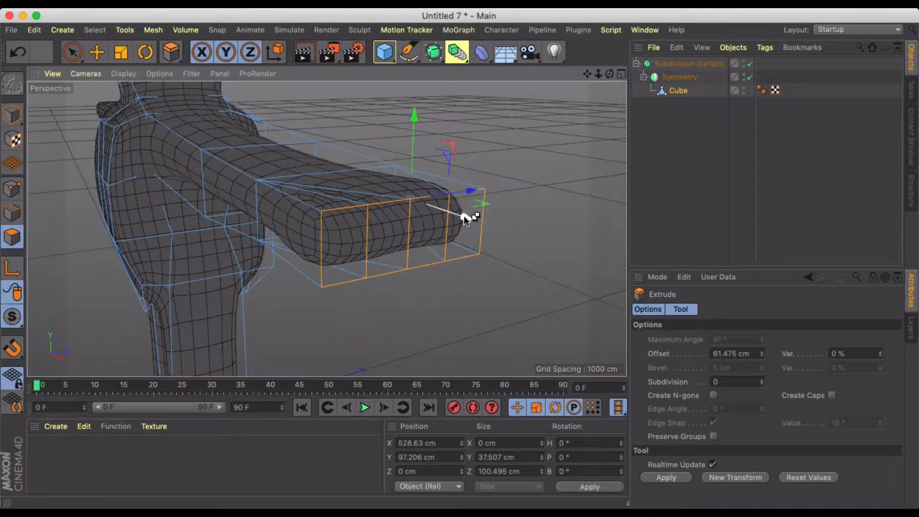
Try extruding the four end polygons with Preserve Groups off and on, undoing each attempt and leaving the option off
{"action": "left_click_drag", "start_coordinate": [464, 216], "coordinate": [484, 221]}
{"action": "key", "text": "ctrl+z"}
{"action": "left_click", "coordinate": [715, 436]}
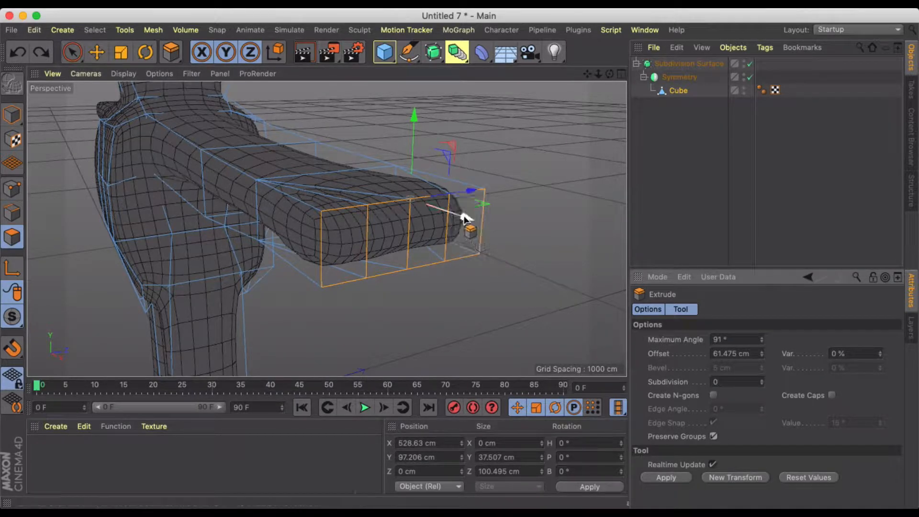
{"action": "left_click_drag", "start_coordinate": [467, 218], "coordinate": [495, 227]}
{"action": "key", "text": "ctrl+z"}
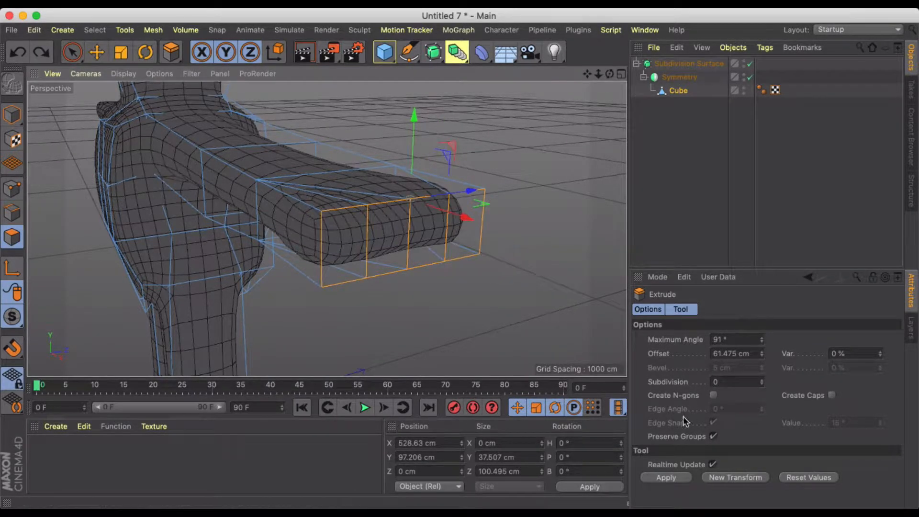
{"action": "left_click", "coordinate": [714, 437]}
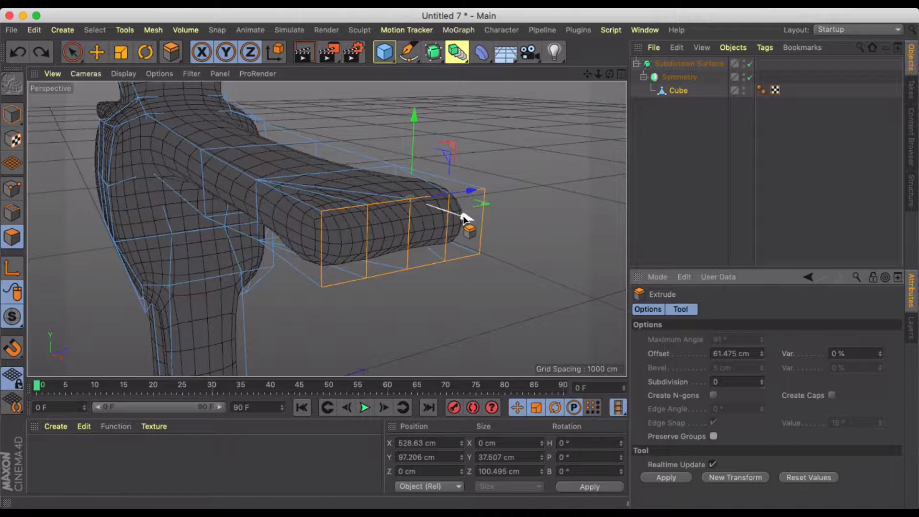
Try extruding the four end polygons as separate fingers by about 50 cm, and undo the extrusion
{"action": "left_click_drag", "start_coordinate": [463, 218], "coordinate": [498, 223]}
{"action": "left_click_drag", "start_coordinate": [410, 222], "coordinate": [528, 276], "text": "alt"}
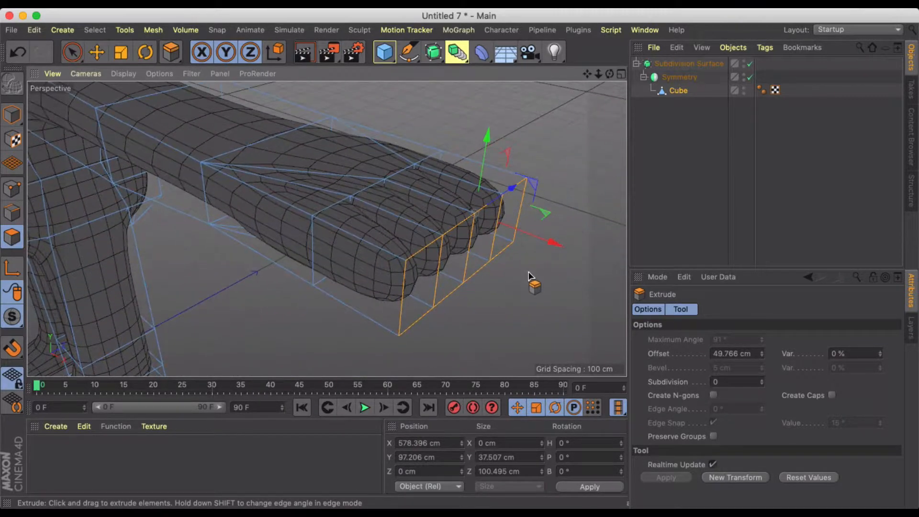
{"action": "key", "text": "super+z"}
{"action": "key", "text": "super+z"}
{"action": "key", "text": "super+z"}
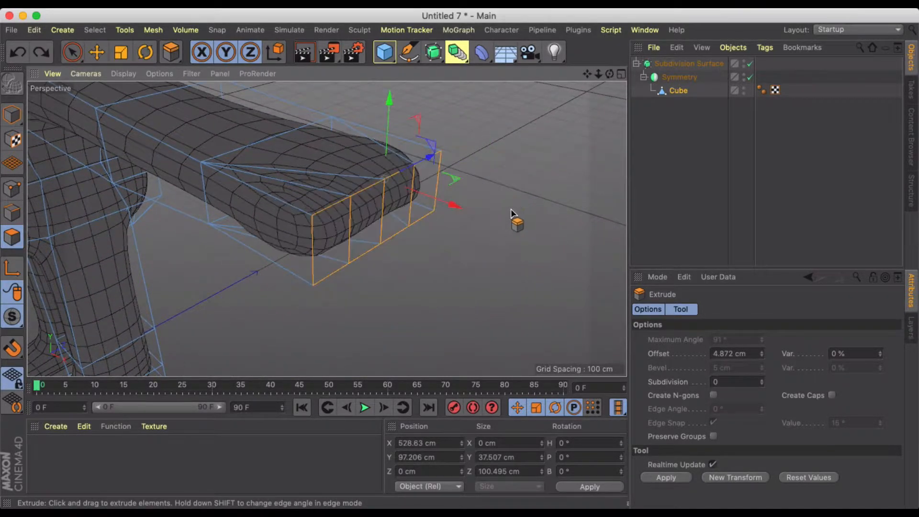
Extrude the four end polygons about 65 cm with Preserve Groups off to form the fingers
{"action": "left_click_drag", "start_coordinate": [510, 209], "coordinate": [535, 210]}
{"action": "scroll", "coordinate": [400, 180], "scroll_direction": "down", "scroll_amount": 10}
{"action": "middle_click_drag", "start_coordinate": [234, 148], "coordinate": [297, 241], "text": "alt"}
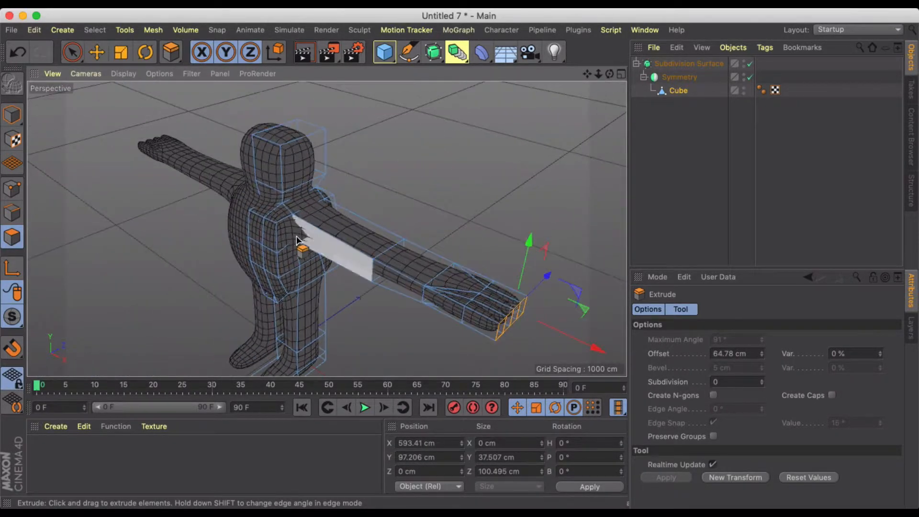
{"action": "left_click_drag", "start_coordinate": [297, 240], "coordinate": [352, 248], "text": "alt"}
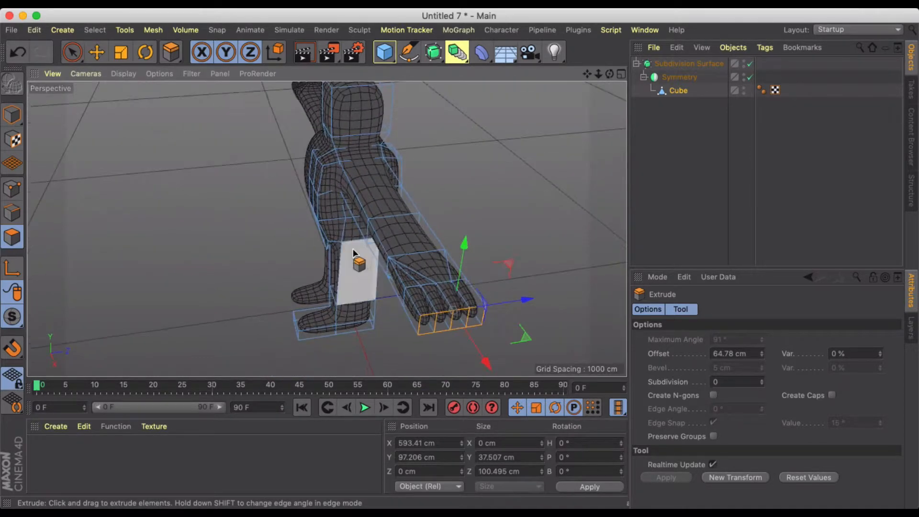
{"action": "scroll", "coordinate": [464, 294], "scroll_direction": "up", "scroll_amount": 4}
{"action": "scroll", "coordinate": [416, 273], "scroll_direction": "up", "scroll_amount": 5}
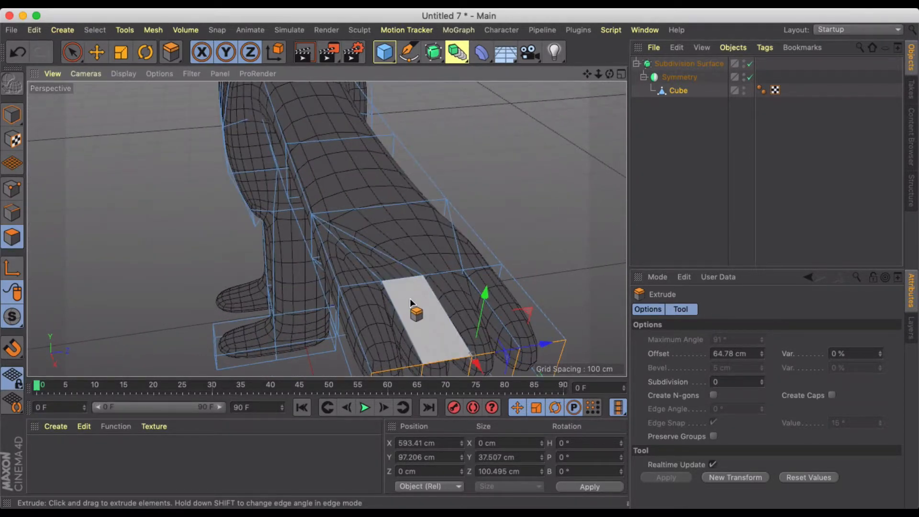
{"action": "left_click_drag", "start_coordinate": [409, 299], "coordinate": [480, 271], "text": "alt"}
Line-cut the hand's front side polygon from top edge to bottom edge, nearer the wrist than the fingers
{"action": "left_click", "coordinate": [96, 52]}
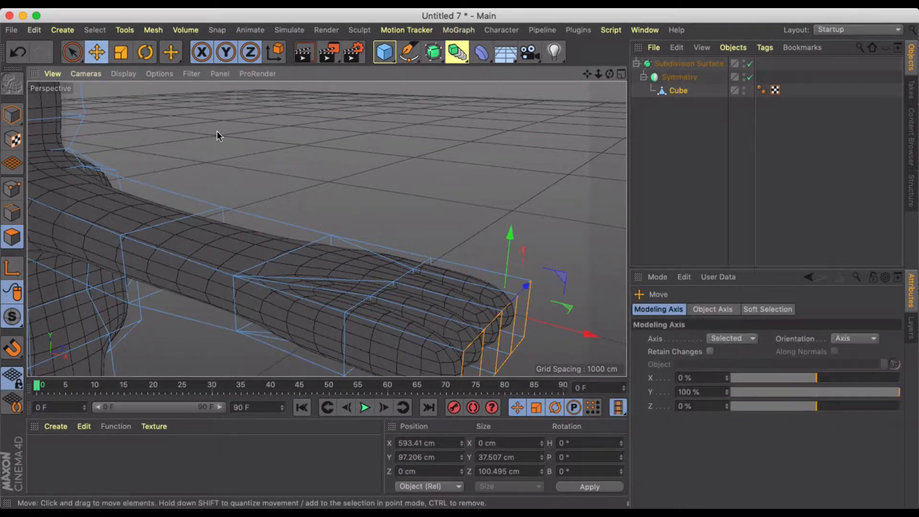
{"action": "left_click_drag", "start_coordinate": [219, 135], "coordinate": [299, 162], "text": "alt"}
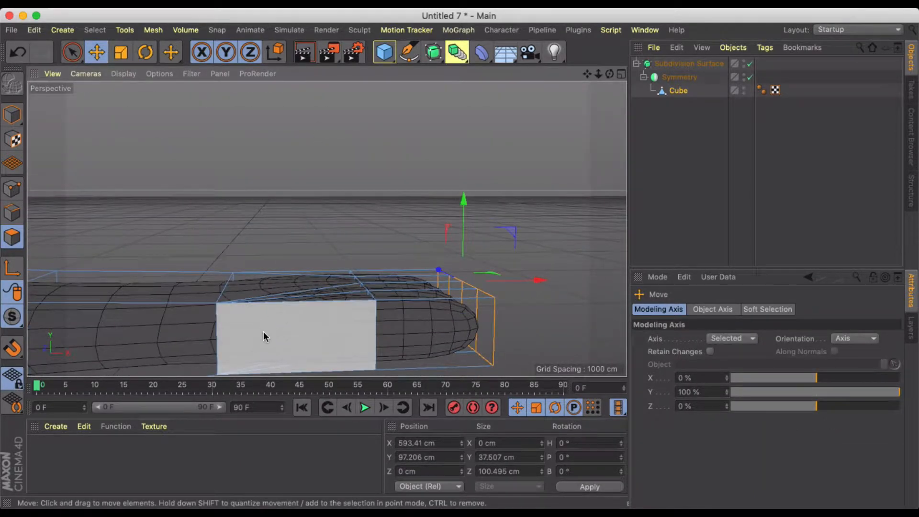
{"action": "left_click_drag", "start_coordinate": [264, 337], "coordinate": [265, 264], "text": "alt"}
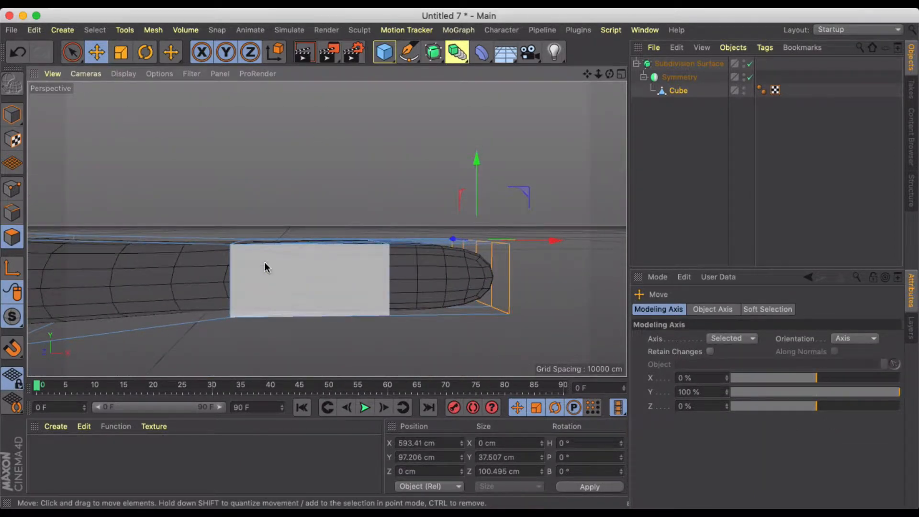
{"action": "key", "text": "k"}
{"action": "key", "text": "k"}
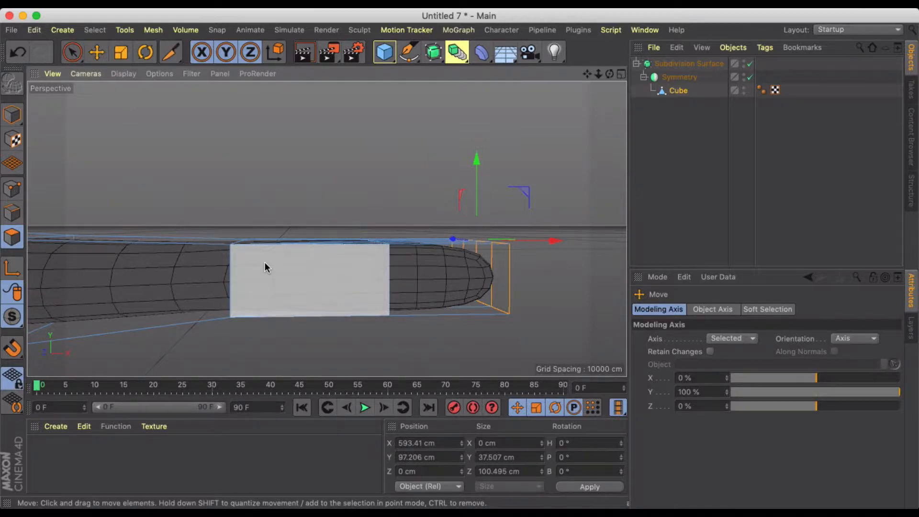
{"action": "left_click", "coordinate": [287, 246]}
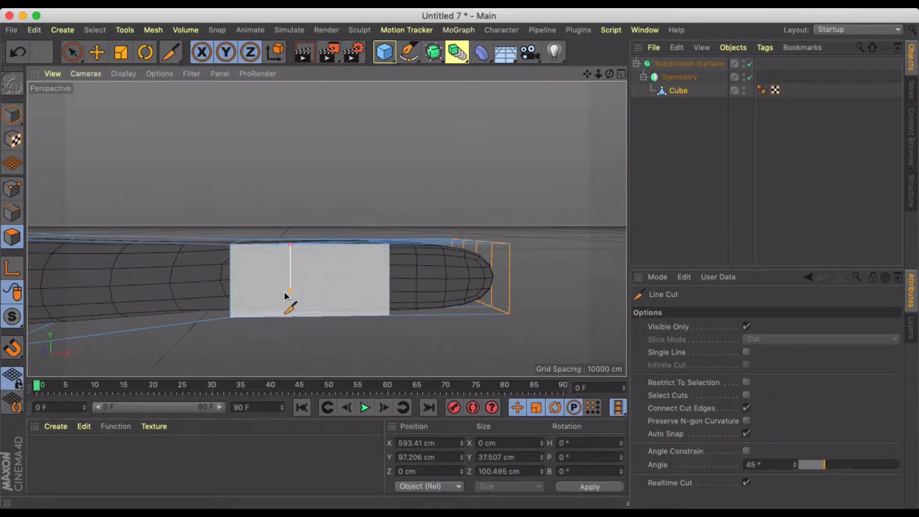
{"action": "left_click", "coordinate": [288, 318]}
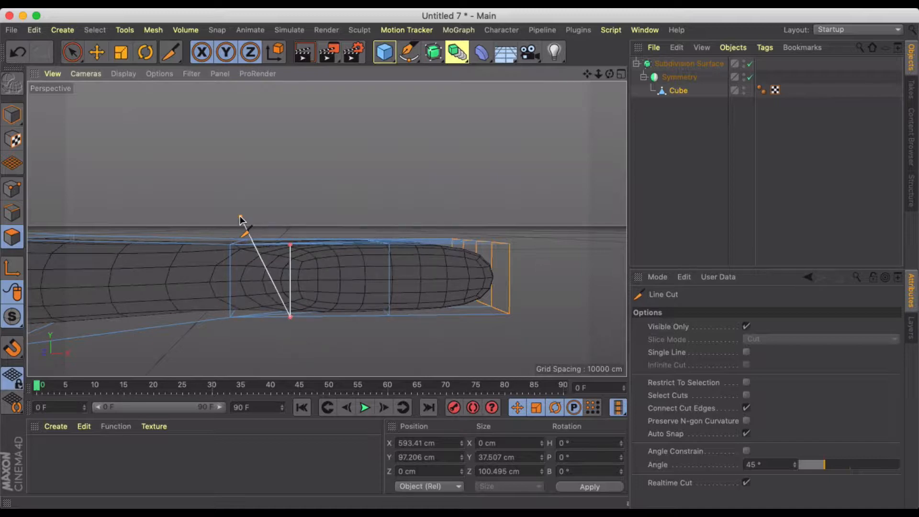
{"action": "key", "text": "Escape"}
{"action": "left_click_drag", "start_coordinate": [303, 288], "coordinate": [286, 315], "text": "alt"}
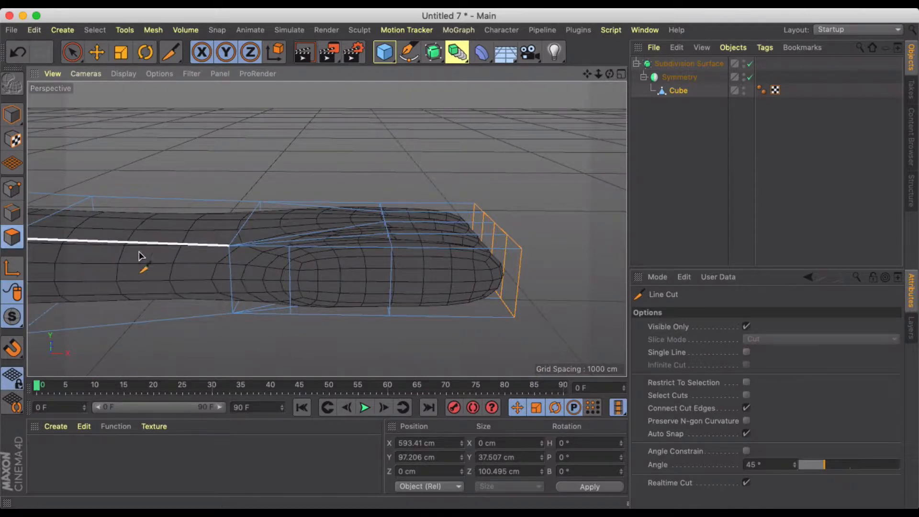
Select the wrist-side polygon beside the new cut and extrude it outward about 96 cm to form a thumb
{"action": "left_click", "coordinate": [97, 51]}
{"action": "left_click", "coordinate": [266, 294]}
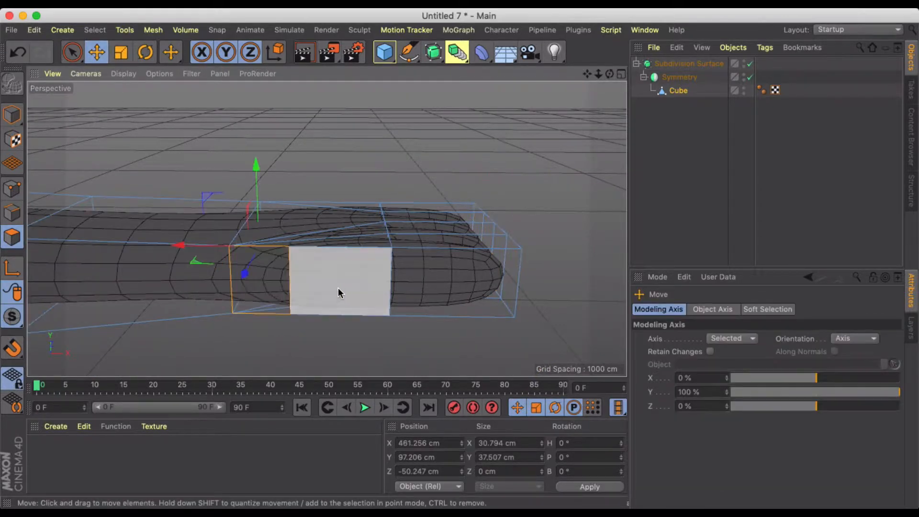
{"action": "left_click_drag", "start_coordinate": [338, 293], "coordinate": [24, 328], "text": "alt"}
{"action": "scroll", "coordinate": [407, 205], "scroll_direction": "down", "scroll_amount": 4}
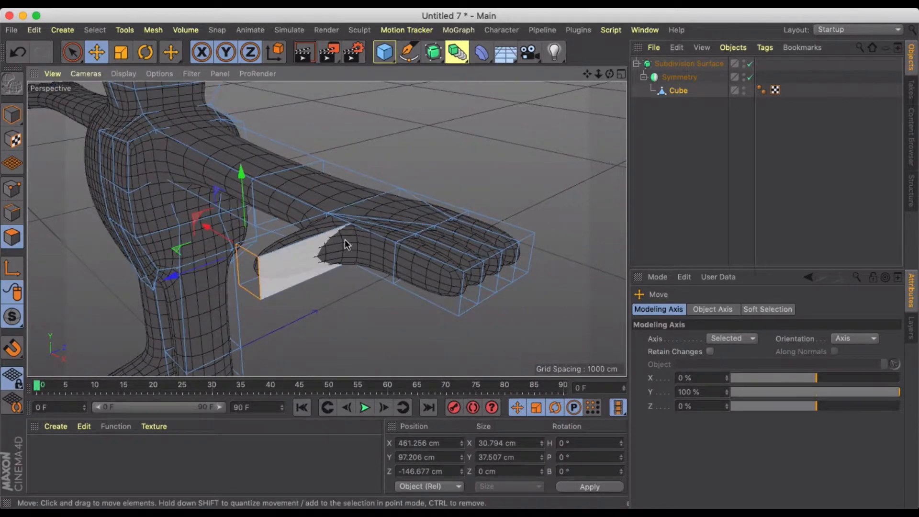
Move the thumb's end polygon about 54 cm in X toward the fingertips and about 7 cm back toward the hand
{"action": "left_click_drag", "start_coordinate": [345, 239], "coordinate": [445, 246], "text": "alt"}
{"action": "left_click_drag", "start_coordinate": [224, 274], "coordinate": [302, 263]}
{"action": "left_click_drag", "start_coordinate": [369, 312], "coordinate": [216, 293], "text": "alt"}
{"action": "left_click_drag", "start_coordinate": [291, 288], "coordinate": [301, 282]}
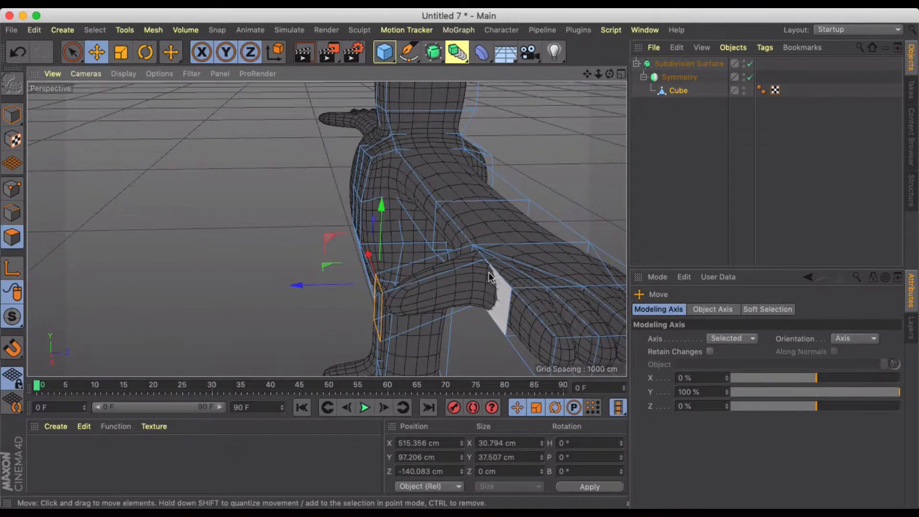
{"action": "left_click_drag", "start_coordinate": [489, 277], "coordinate": [477, 250], "text": "alt"}
Clear the polygon selection, return to object editing, and deselect the cube to inspect the whole character
{"action": "left_click_drag", "start_coordinate": [366, 274], "coordinate": [486, 253], "text": "alt"}
{"action": "scroll", "coordinate": [485, 251], "scroll_direction": "down", "scroll_amount": 5}
{"action": "middle_click_drag", "start_coordinate": [486, 251], "coordinate": [472, 222], "text": "alt"}
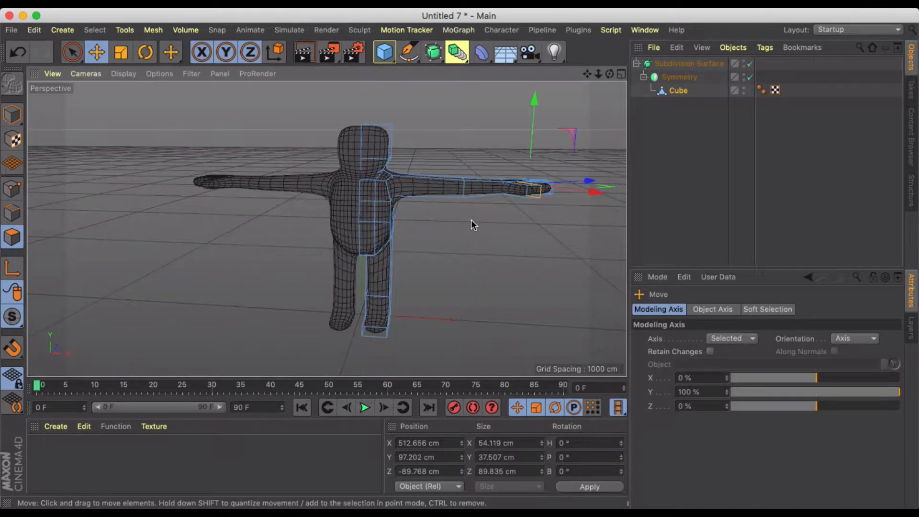
{"action": "mouse_move", "coordinate": [472, 222]}
{"action": "left_mouse_down", "text": "alt"}
{"action": "mouse_move", "coordinate": [334, 268]}
{"action": "mouse_move", "coordinate": [297, 245]}
{"action": "mouse_move", "coordinate": [241, 231]}
{"action": "mouse_move", "coordinate": [465, 226]}
{"action": "mouse_move", "coordinate": [478, 212]}
{"action": "left_mouse_up", "text": "alt"}
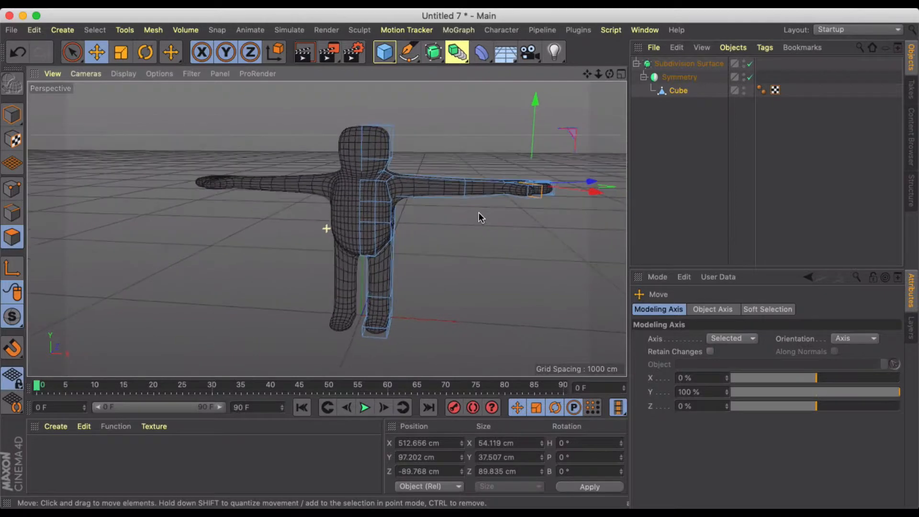
{"action": "left_click", "coordinate": [463, 220]}
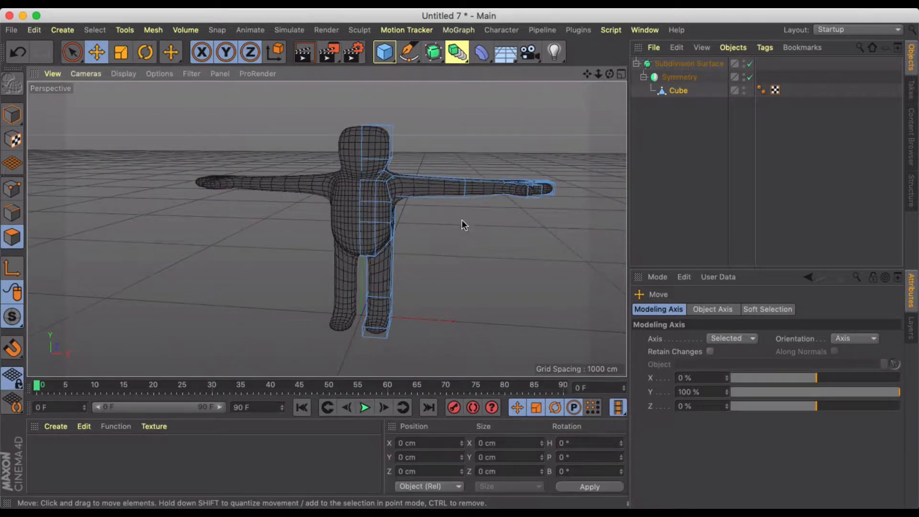
{"action": "left_click", "coordinate": [14, 115]}
{"action": "left_click", "coordinate": [485, 273]}
{"action": "left_click_drag", "start_coordinate": [496, 250], "coordinate": [442, 224], "text": "alt"}
{"action": "scroll", "coordinate": [318, 169], "scroll_direction": "up", "scroll_amount": 3}
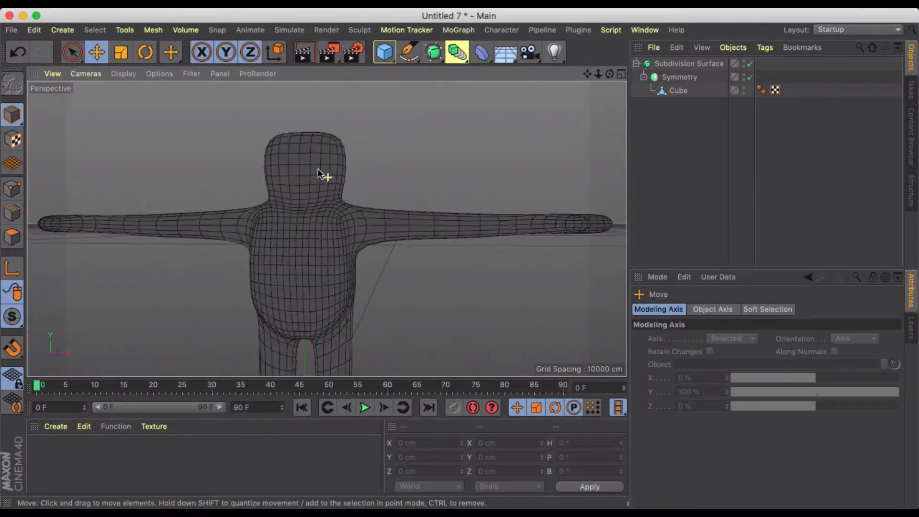
Reselect the cube in polygon editing and select the neck polygons below the head with Live Selection
{"action": "left_click", "coordinate": [673, 91]}
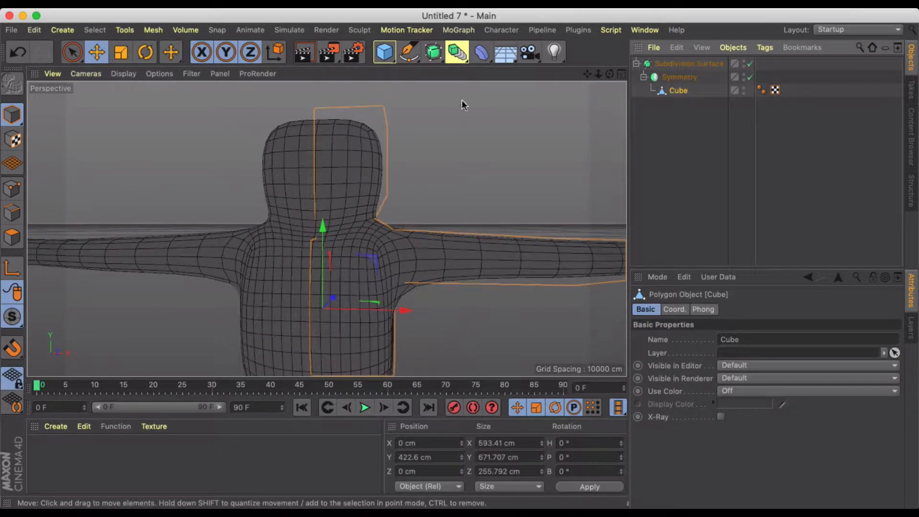
{"action": "left_click", "coordinate": [12, 236]}
{"action": "scroll", "coordinate": [306, 192], "scroll_direction": "up", "scroll_amount": 2}
{"action": "left_click_drag", "start_coordinate": [311, 186], "coordinate": [273, 224], "text": "alt"}
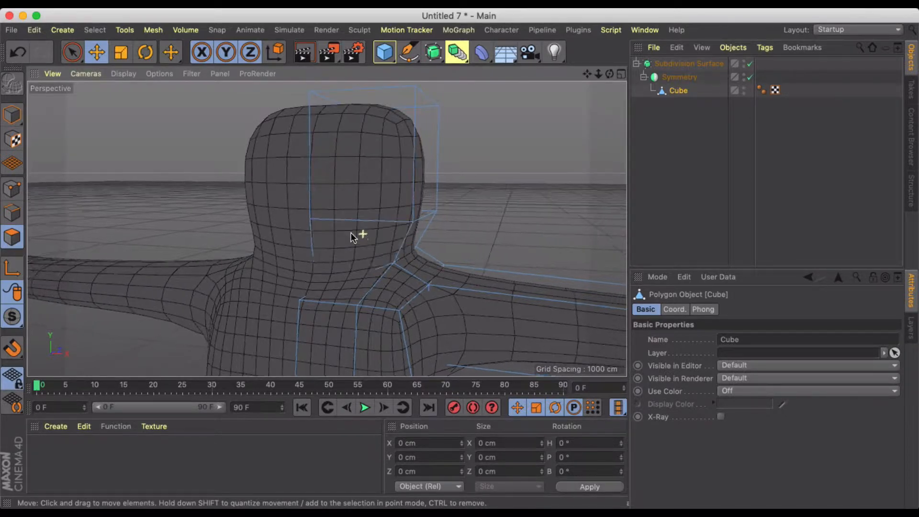
{"action": "left_click_drag", "start_coordinate": [353, 237], "coordinate": [273, 237], "text": "alt"}
{"action": "key", "text": "9"}
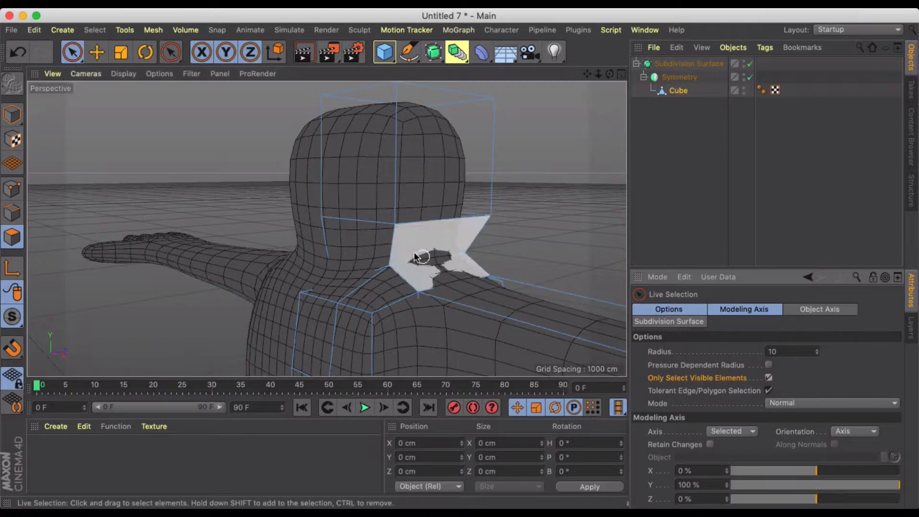
{"action": "left_click", "coordinate": [365, 246]}
{"action": "left_click", "coordinate": [438, 238], "text": "shift"}
{"action": "left_click_drag", "start_coordinate": [438, 238], "coordinate": [535, 236], "text": "alt"}
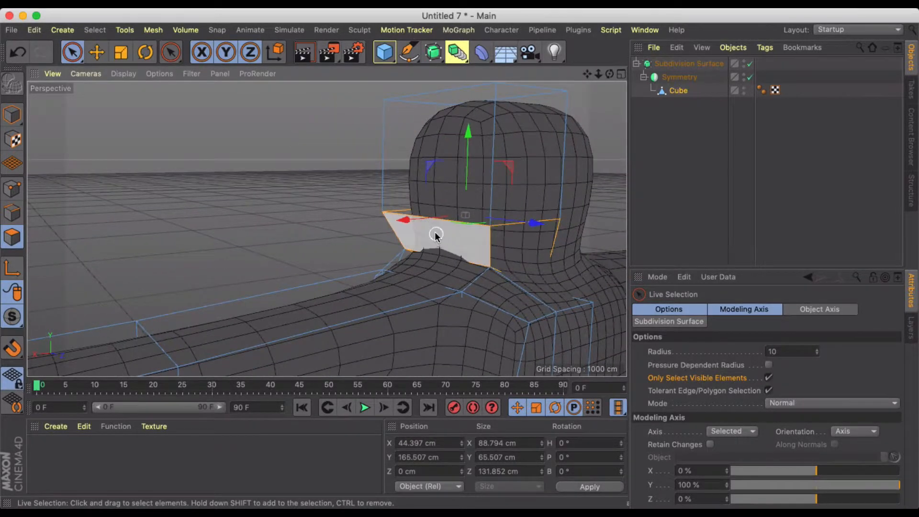
{"action": "left_click_drag", "start_coordinate": [435, 231], "coordinate": [437, 232], "text": "alt"}
Try scaling down the selected neck polygons, and undo the scaling
{"action": "key", "text": "t"}
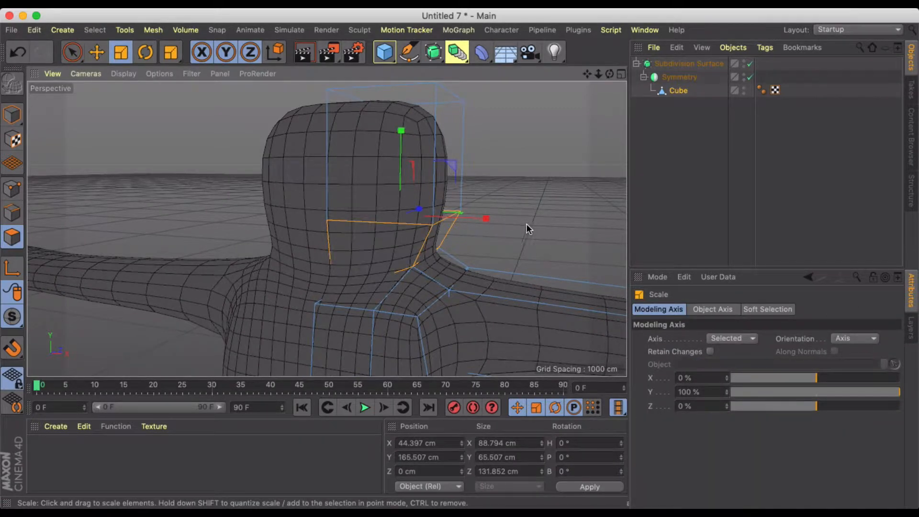
{"action": "left_click_drag", "start_coordinate": [527, 223], "coordinate": [371, 239]}
{"action": "key", "text": "ctrl+z"}
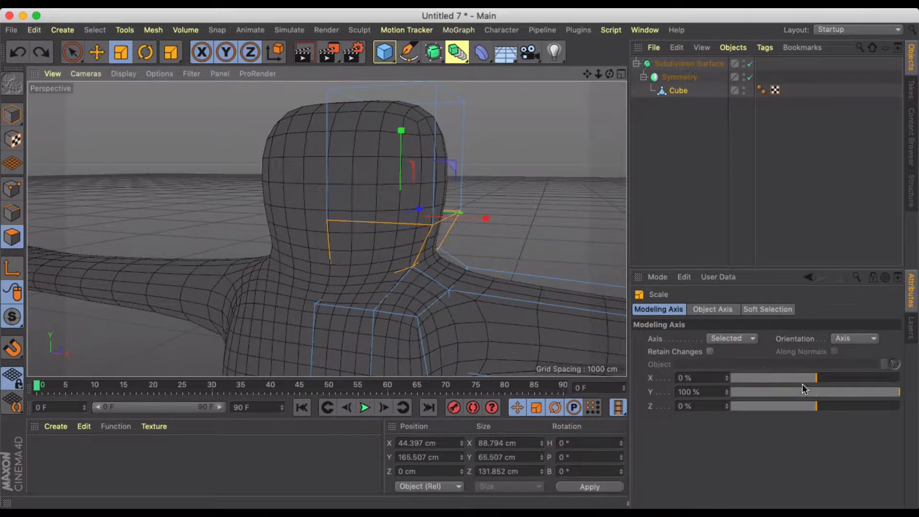
Set the modeling axis to X -100 % and Y 0 %, scale down the selected neck polygons, and clear the selection
{"action": "left_click", "coordinate": [706, 392]}
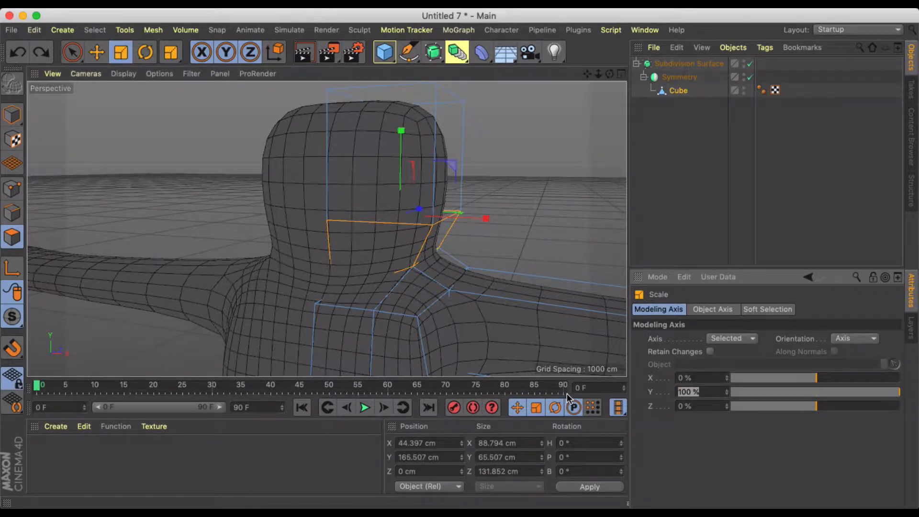
{"action": "type", "text": "0"}
{"action": "key", "text": "Return"}
{"action": "left_click_drag", "start_coordinate": [423, 273], "coordinate": [442, 261], "text": "alt"}
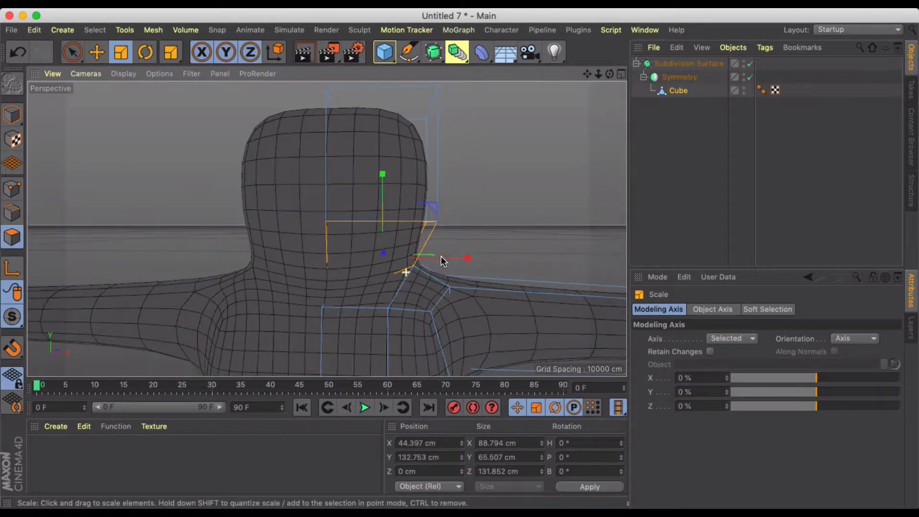
{"action": "mouse_move", "coordinate": [739, 378]}
{"action": "left_mouse_down"}
{"action": "mouse_move", "coordinate": [751, 378]}
{"action": "mouse_move", "coordinate": [728, 378]}
{"action": "left_mouse_up"}
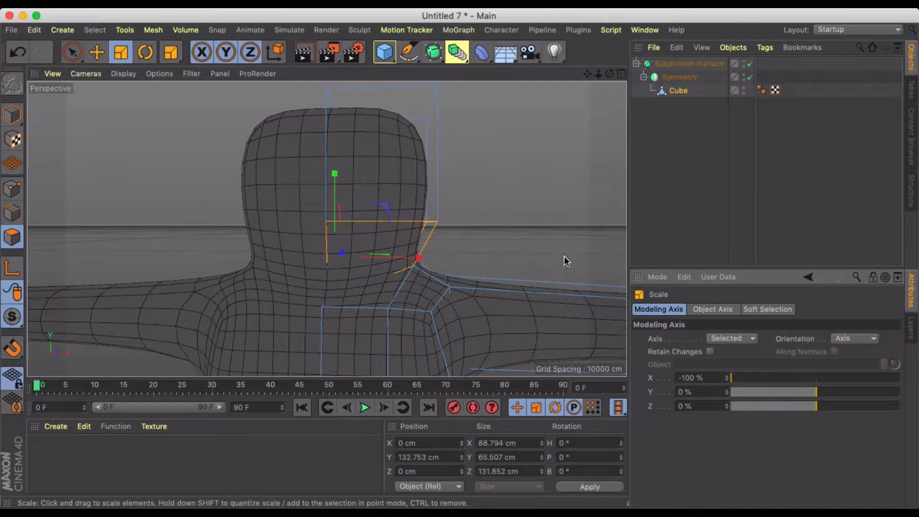
{"action": "left_click_drag", "start_coordinate": [550, 236], "coordinate": [222, 245]}
{"action": "left_click", "coordinate": [443, 223]}
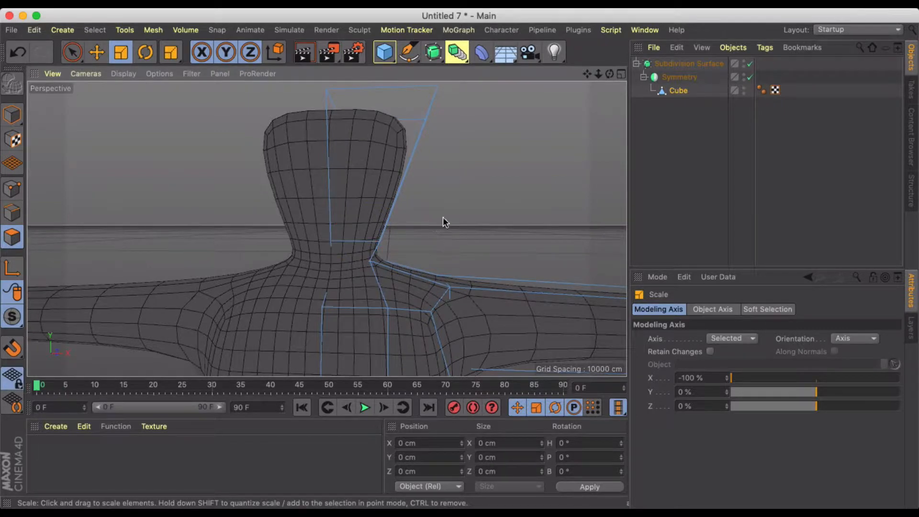
Add a Loop/Path Cut around the lower head just above the neck at about 17 % offset
{"action": "left_click_drag", "start_coordinate": [444, 221], "coordinate": [470, 220], "text": "alt"}
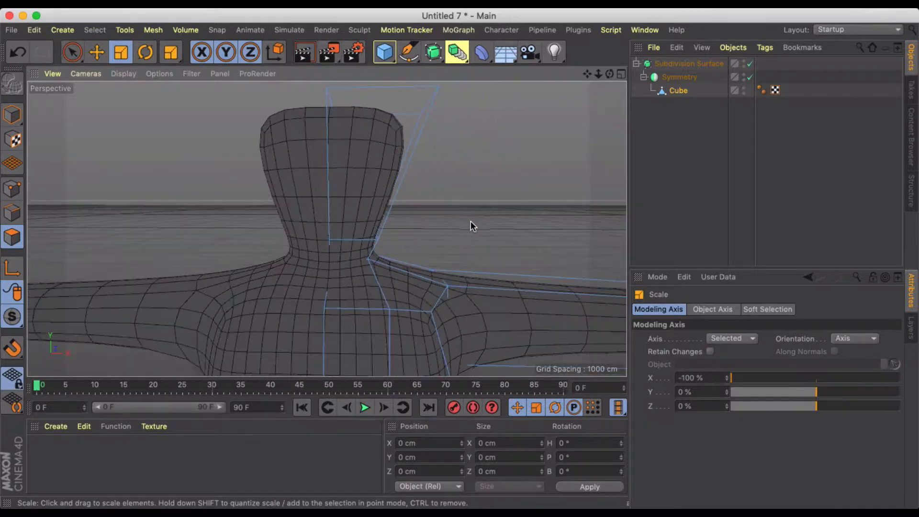
{"action": "left_click_drag", "start_coordinate": [540, 242], "coordinate": [451, 243], "text": "alt"}
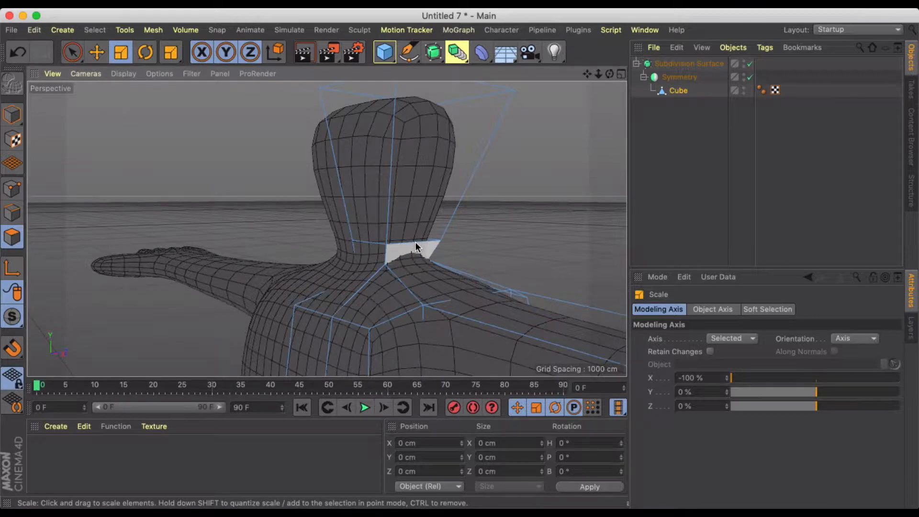
{"action": "key", "text": "k"}
{"action": "key", "text": "l"}
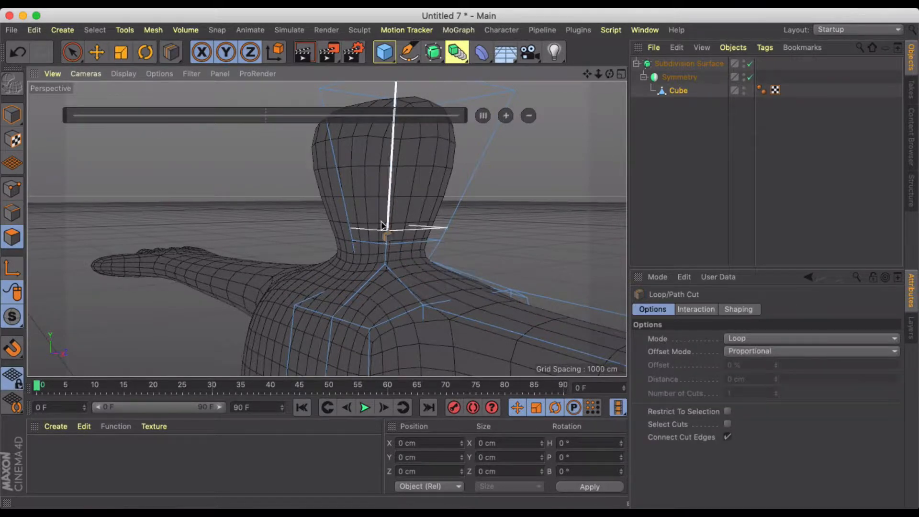
{"action": "left_click", "coordinate": [354, 219]}
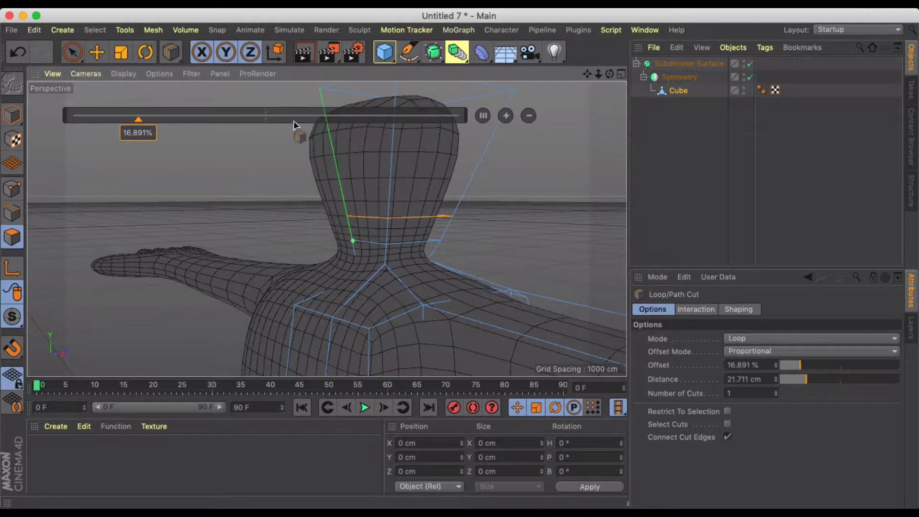
Select the new edge loop above the neck, scale it up to widen the head's base, and clear the selection
{"action": "left_click", "coordinate": [96, 52]}
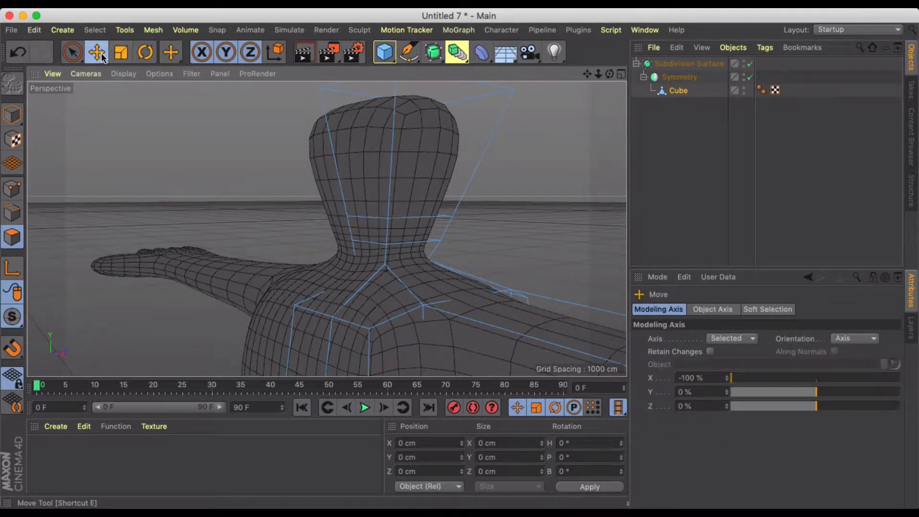
{"action": "left_click", "coordinate": [12, 212]}
{"action": "left_click_drag", "start_coordinate": [420, 234], "coordinate": [169, 234], "text": "alt"}
{"action": "left_click", "coordinate": [372, 219]}
{"action": "double_click", "coordinate": [420, 220]}
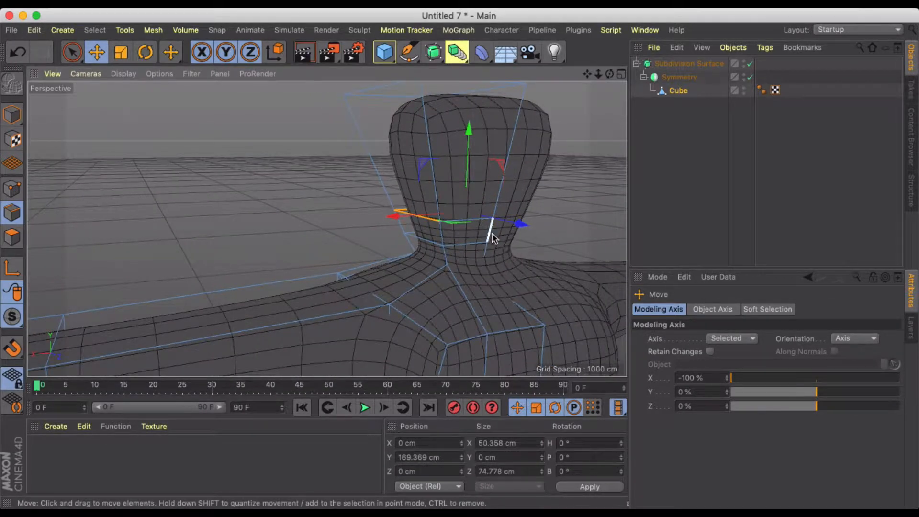
{"action": "mouse_move", "coordinate": [393, 214]}
{"action": "left_mouse_down", "text": "alt"}
{"action": "mouse_move", "coordinate": [619, 223]}
{"action": "mouse_move", "coordinate": [395, 221]}
{"action": "left_mouse_up", "text": "alt"}
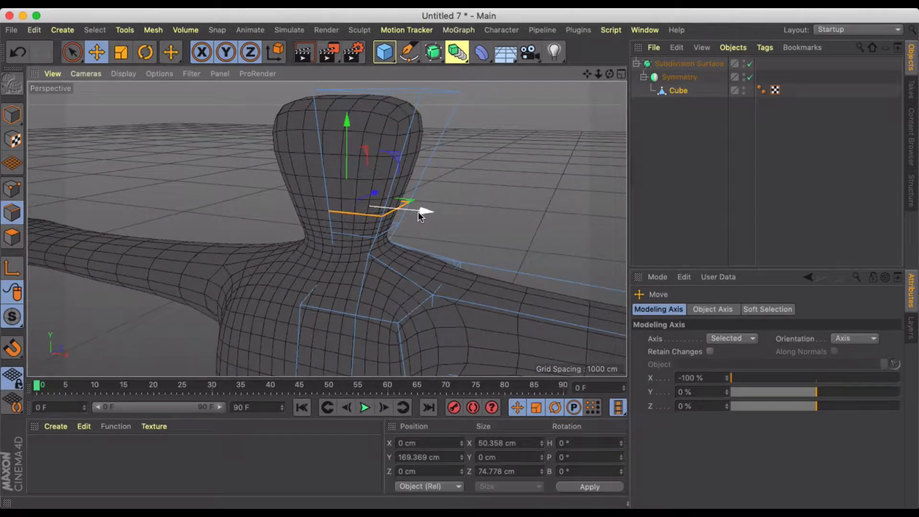
{"action": "key", "text": "t"}
{"action": "left_click_drag", "start_coordinate": [473, 220], "coordinate": [643, 193]}
{"action": "left_click", "coordinate": [507, 214]}
Select the head's outer side polygon and move it about 21 cm inward to narrow the head
{"action": "scroll", "coordinate": [476, 220], "scroll_direction": "down", "scroll_amount": 5}
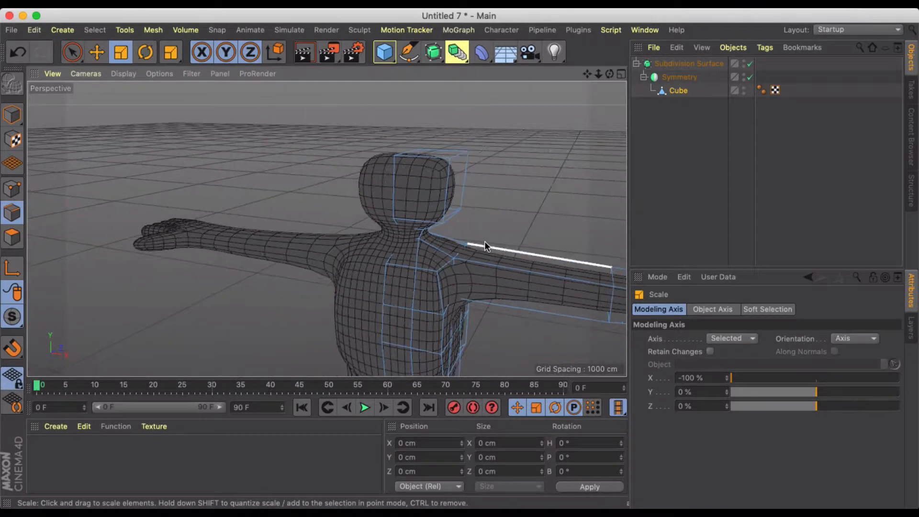
{"action": "mouse_move", "coordinate": [424, 214]}
{"action": "left_mouse_down", "text": "alt"}
{"action": "mouse_move", "coordinate": [489, 209]}
{"action": "mouse_move", "coordinate": [421, 205]}
{"action": "mouse_move", "coordinate": [417, 214]}
{"action": "left_mouse_up", "text": "alt"}
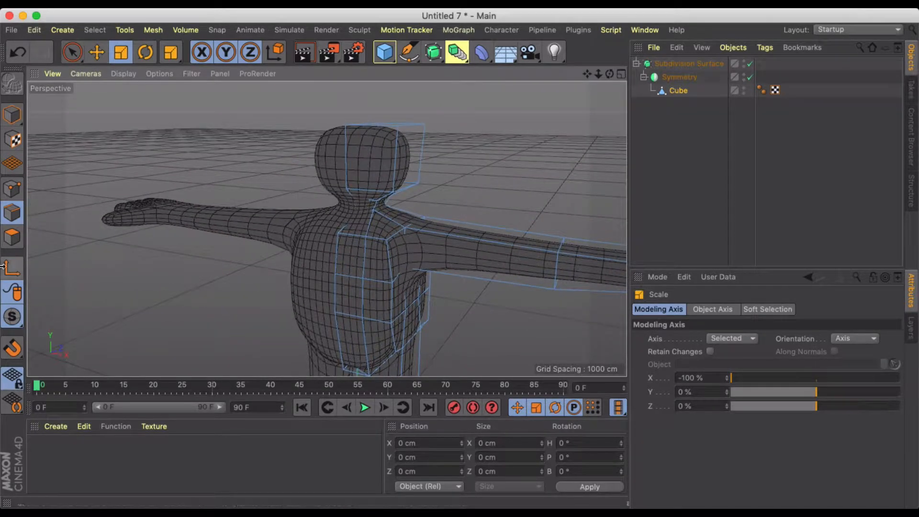
{"action": "left_click", "coordinate": [13, 237]}
{"action": "left_click", "coordinate": [416, 155]}
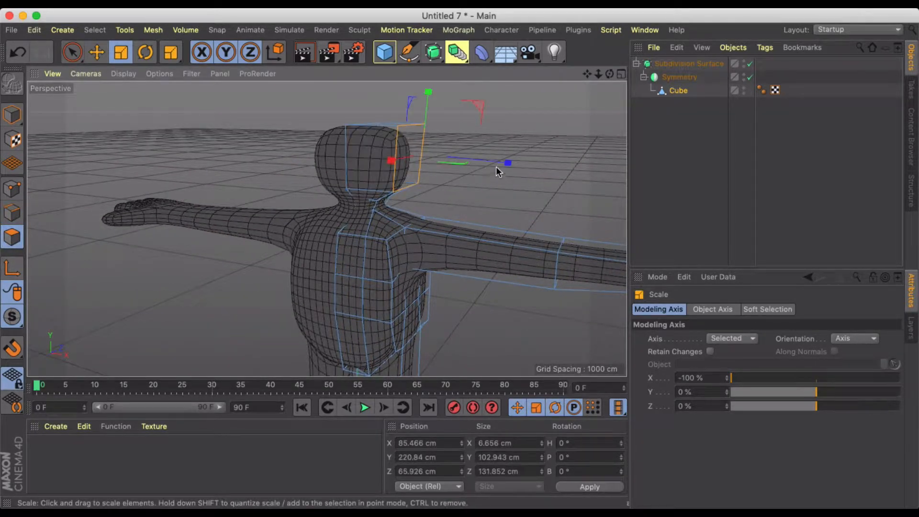
{"action": "key", "text": "e"}
{"action": "left_click_drag", "start_coordinate": [502, 164], "coordinate": [490, 168]}
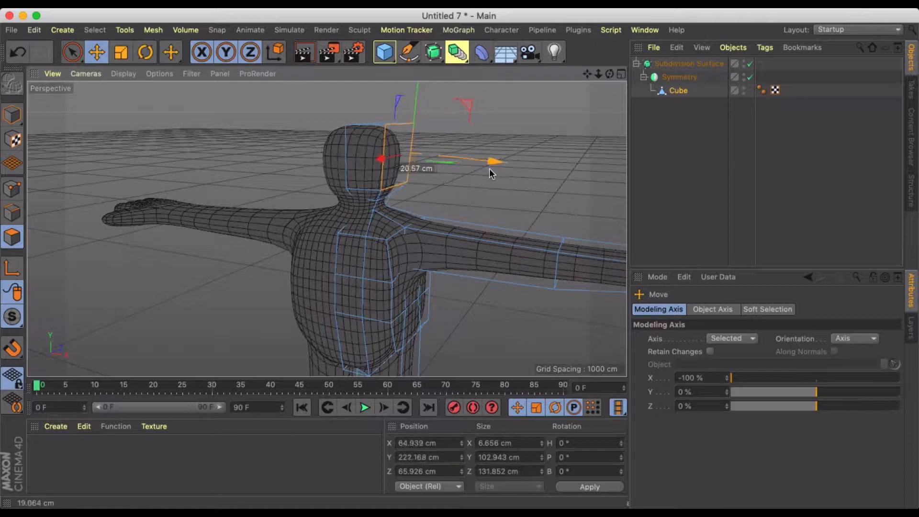
Try scaling down the head's top polygon, and undo the scaling
{"action": "scroll", "coordinate": [362, 170], "scroll_direction": "up", "scroll_amount": 5}
{"action": "left_click_drag", "start_coordinate": [361, 170], "coordinate": [398, 222], "text": "alt"}
{"action": "left_click", "coordinate": [378, 179]}
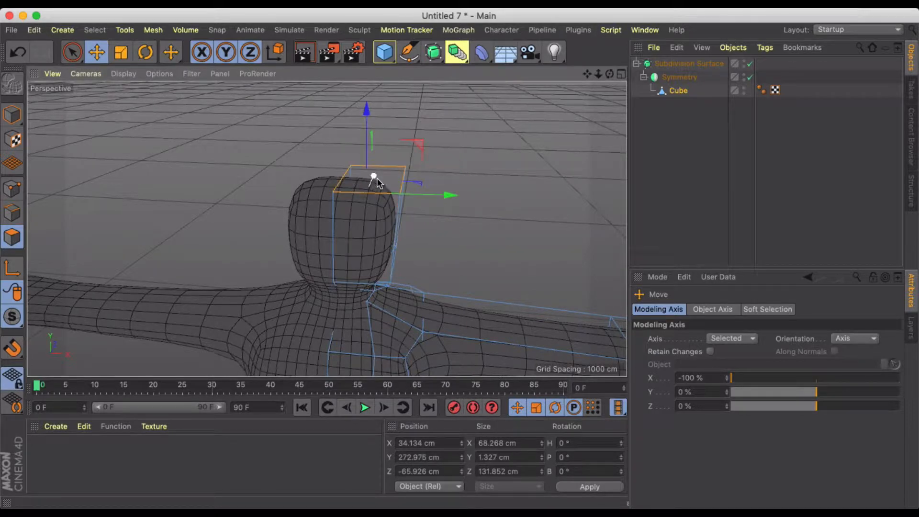
{"action": "key", "text": "t"}
{"action": "left_click_drag", "start_coordinate": [451, 195], "coordinate": [439, 200]}
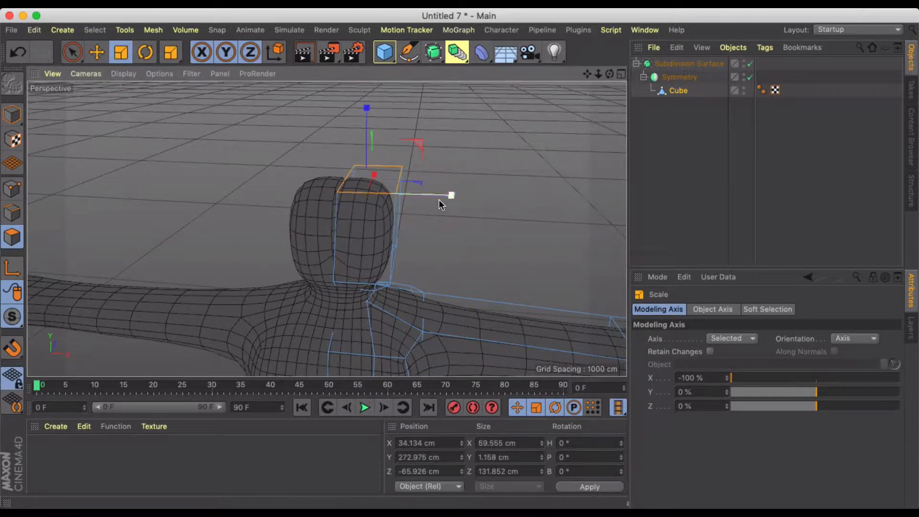
{"action": "key", "text": "super+z"}
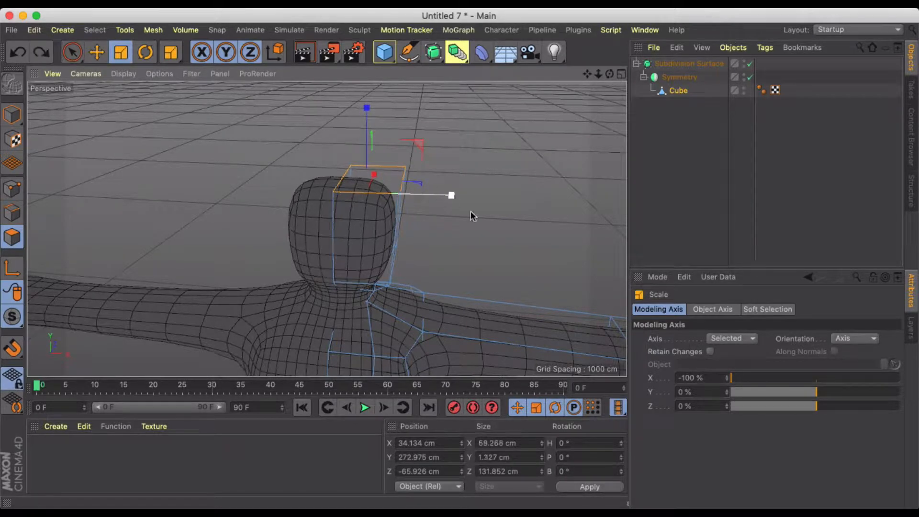
Set the modeling axis to X 0 % and Y -100 %, try scaling the head's top polygon again, and undo it
{"action": "left_click_drag", "start_coordinate": [307, 148], "coordinate": [437, 229], "text": "alt"}
{"action": "left_click", "coordinate": [691, 377]}
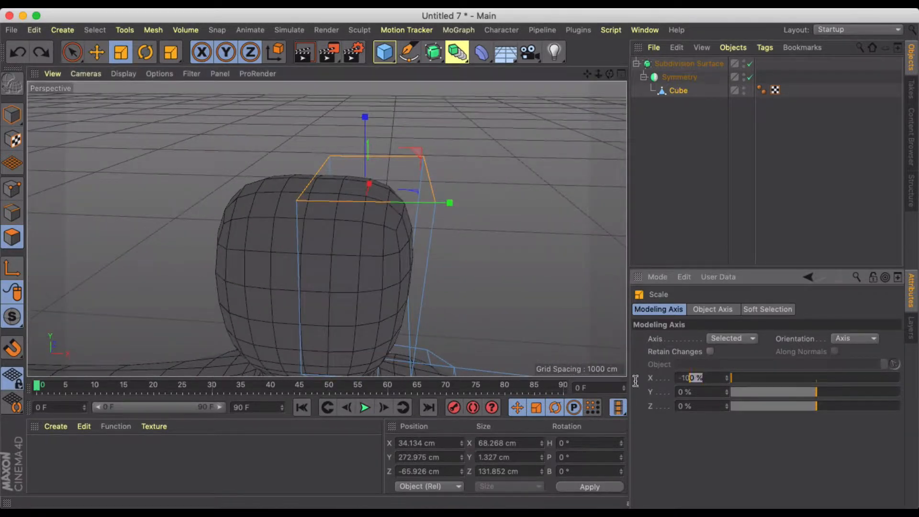
{"action": "key", "text": "Return"}
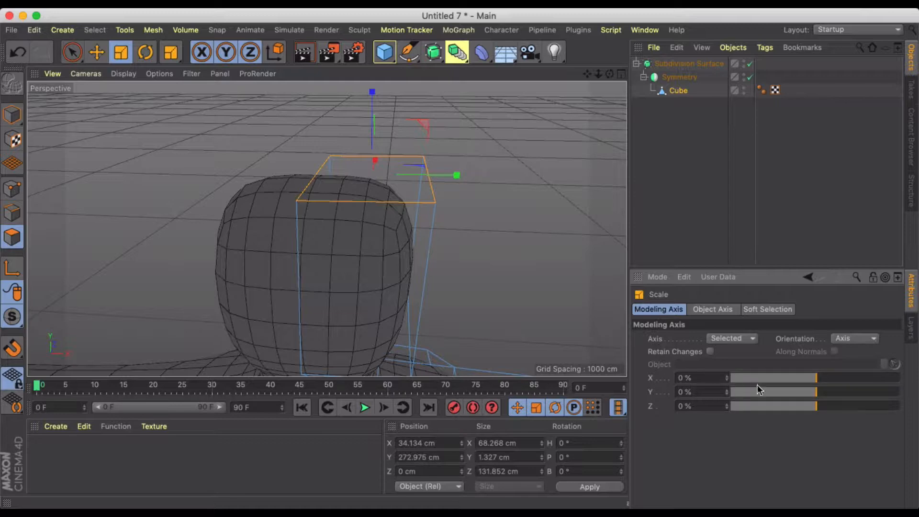
{"action": "left_click_drag", "start_coordinate": [758, 385], "coordinate": [709, 390]}
{"action": "left_click_drag", "start_coordinate": [493, 198], "coordinate": [538, 217]}
{"action": "scroll", "coordinate": [399, 214], "scroll_direction": "down", "scroll_amount": 4}
{"action": "key", "text": "super+z"}
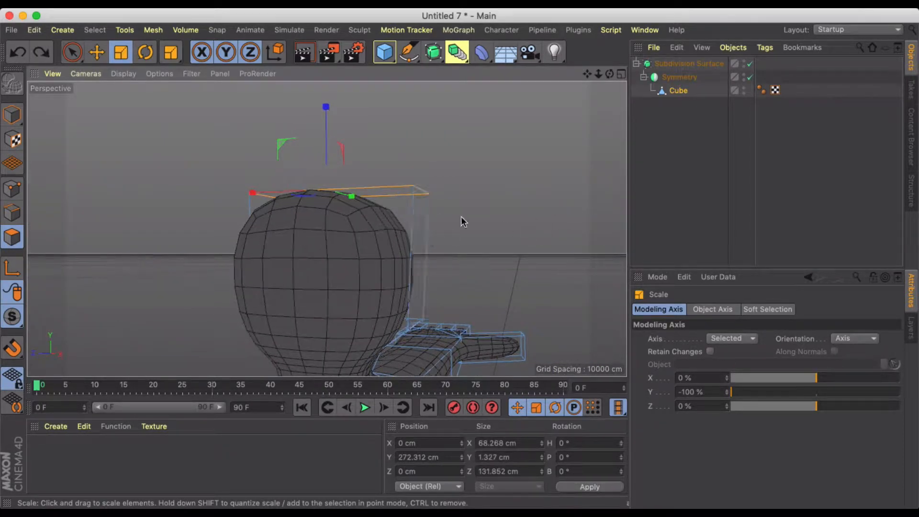
Clear the polygon selection, inspect the head from several sides, and select its front face polygon
{"action": "left_click_drag", "start_coordinate": [422, 218], "coordinate": [168, 252], "text": "alt"}
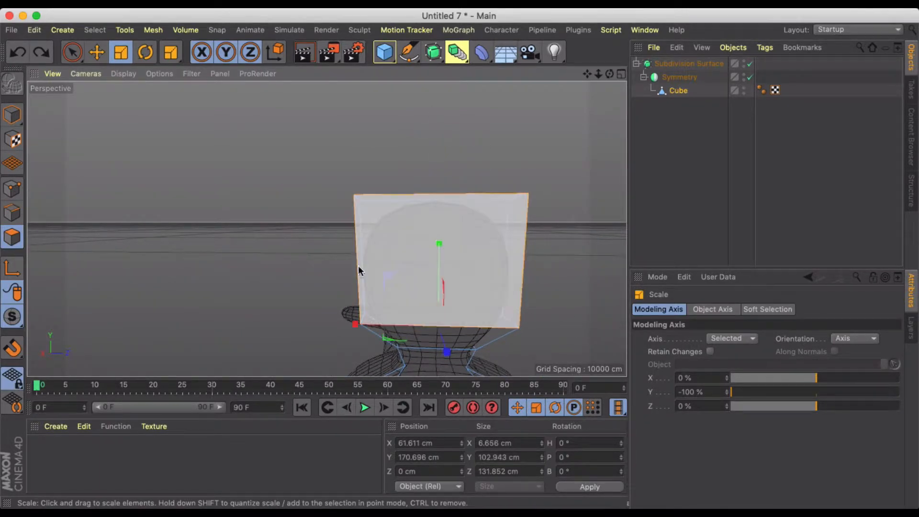
{"action": "left_click", "coordinate": [287, 260]}
{"action": "left_click_drag", "start_coordinate": [287, 260], "coordinate": [622, 256], "text": "alt"}
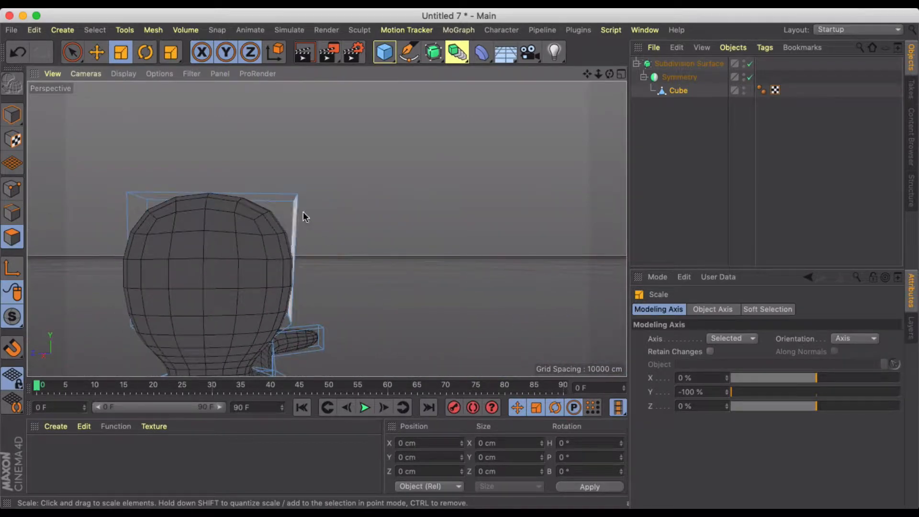
{"action": "left_click_drag", "start_coordinate": [287, 251], "coordinate": [252, 256], "text": "alt"}
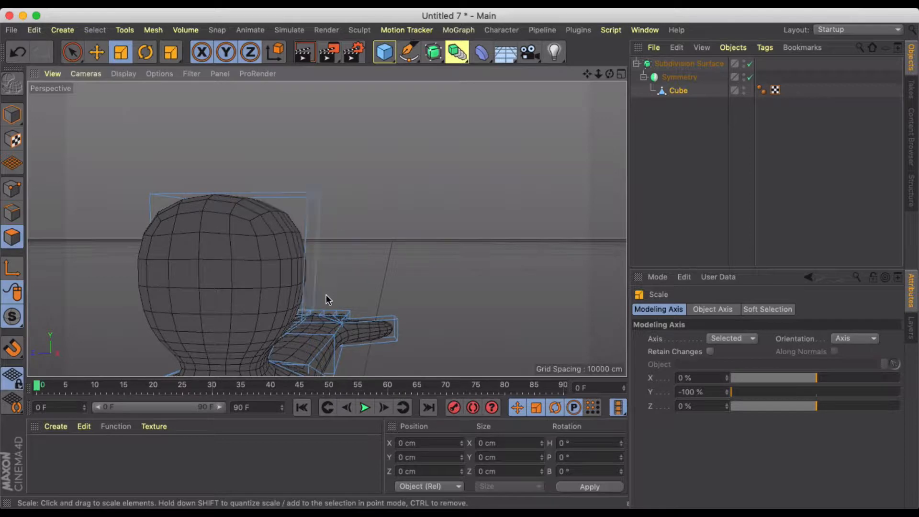
{"action": "left_click_drag", "start_coordinate": [326, 296], "coordinate": [145, 267], "text": "alt"}
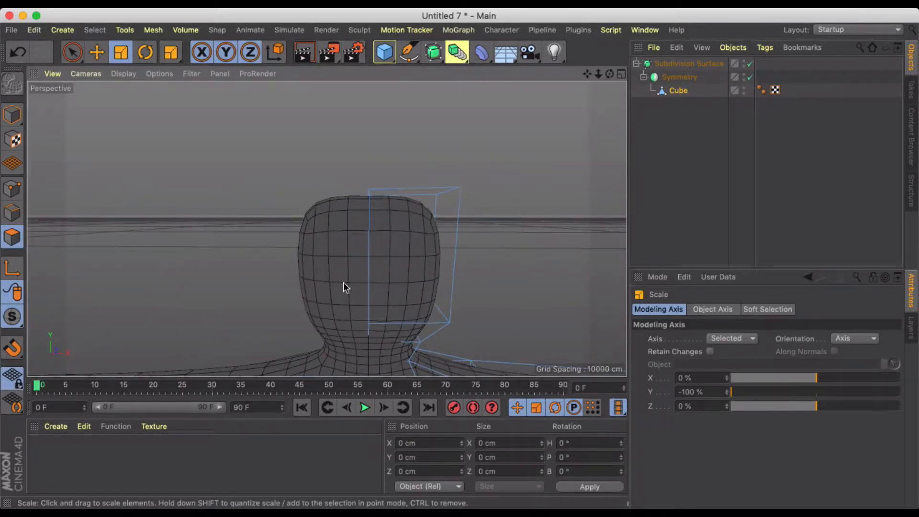
{"action": "left_click_drag", "start_coordinate": [343, 287], "coordinate": [417, 236], "text": "alt"}
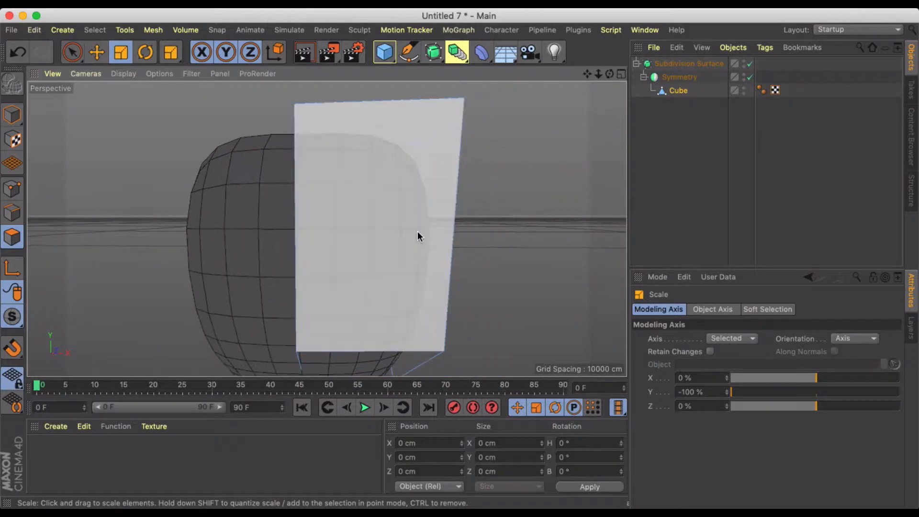
{"action": "scroll", "coordinate": [417, 232], "scroll_direction": "down", "scroll_amount": 3}
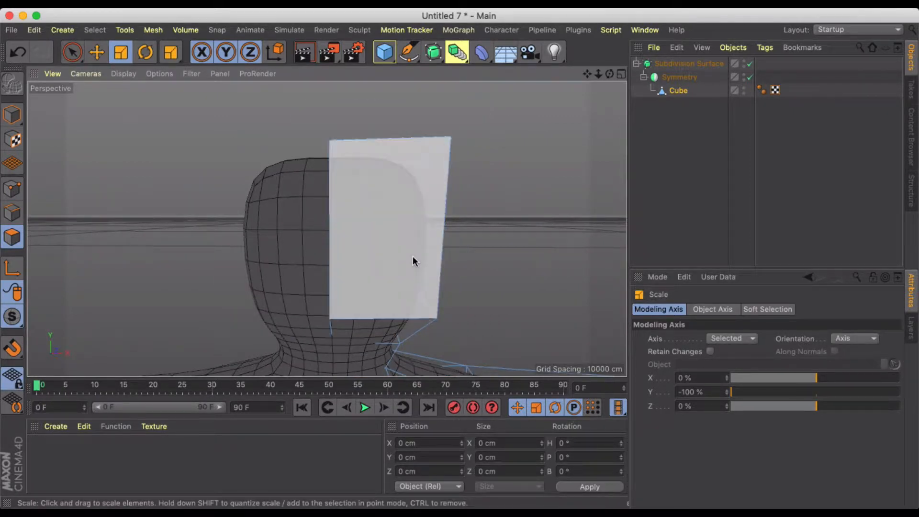
{"action": "left_click", "coordinate": [413, 257]}
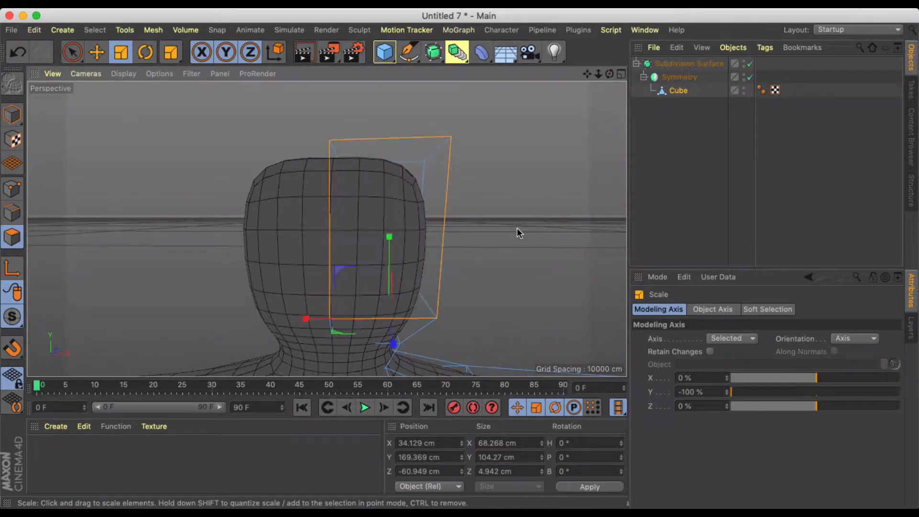
{"action": "key", "text": "e"}
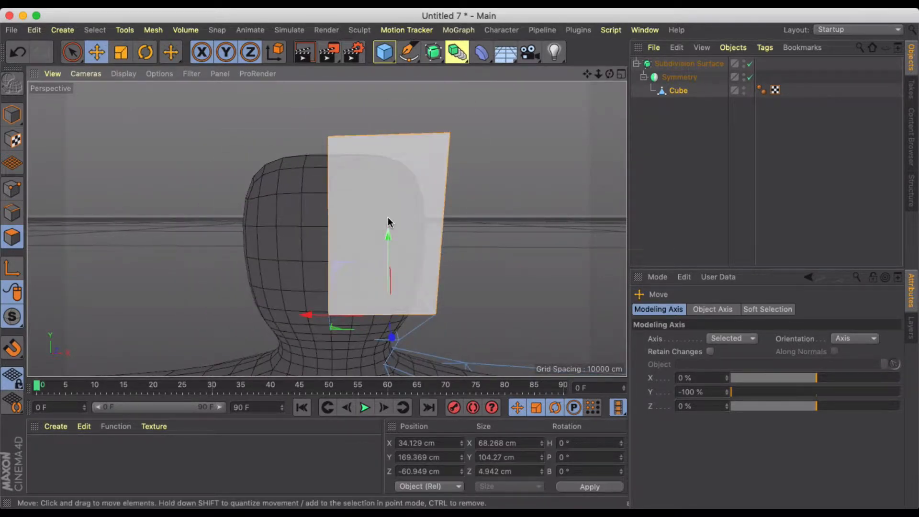
Try cutting a closed seven-point eye outline into the front face polygon with Line Cut
{"action": "key", "text": "k"}
{"action": "key", "text": "k"}
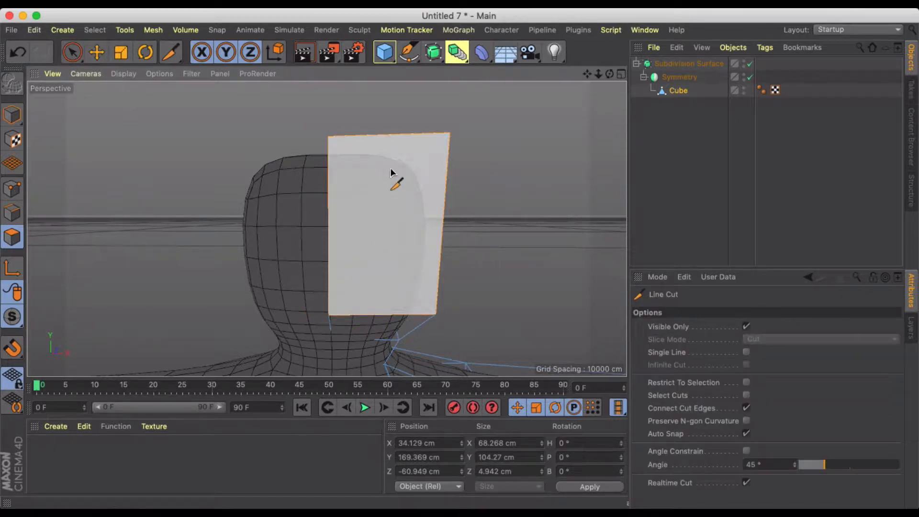
{"action": "left_click_drag", "start_coordinate": [375, 193], "coordinate": [372, 219], "text": "alt"}
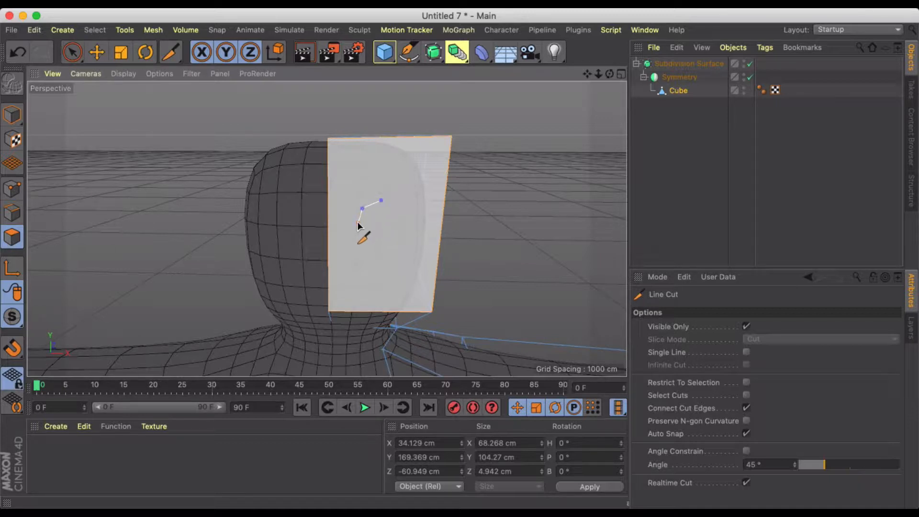
{"action": "left_click", "coordinate": [403, 220]}
{"action": "left_click", "coordinate": [402, 205]}
{"action": "left_click", "coordinate": [385, 201]}
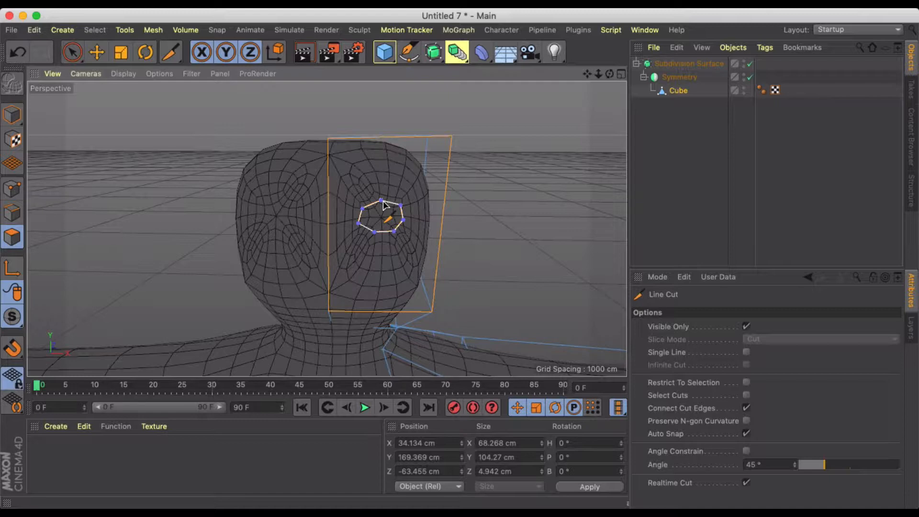
Undo the eye outline cut, cancel its remaining points, and return to the Move tool
{"action": "key", "text": "super+z"}
{"action": "key", "text": "super+z"}
{"action": "key", "text": "super+z"}
{"action": "key", "text": "super+z"}
{"action": "key", "text": "super+z"}
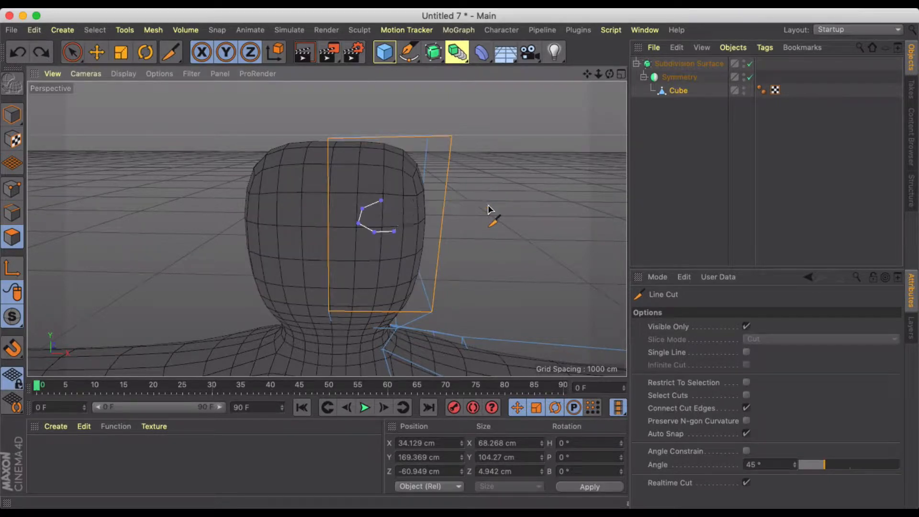
{"action": "key", "text": "Escape"}
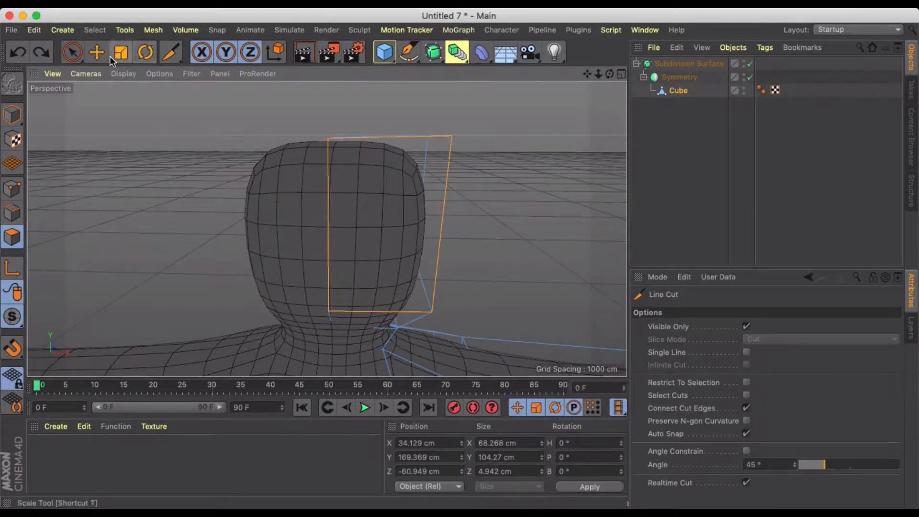
{"action": "left_click", "coordinate": [106, 55]}
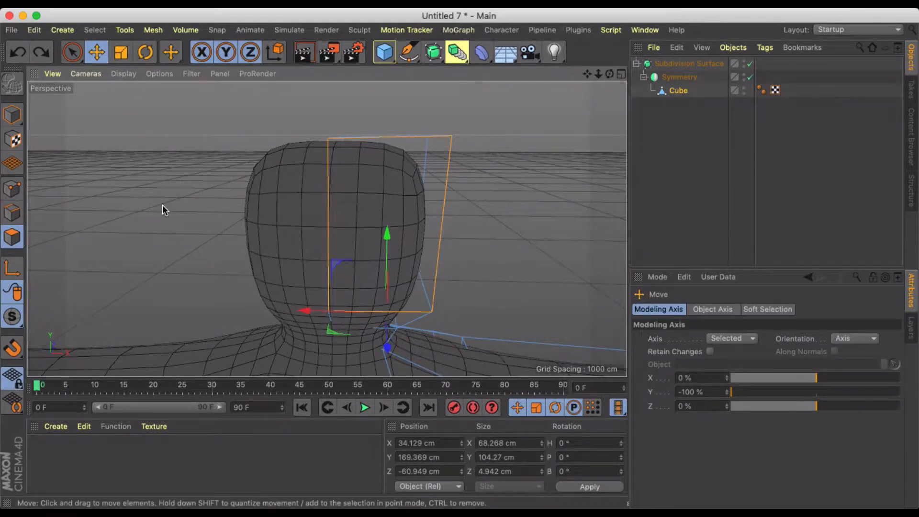
Try cutting a vertical line through the head's front face polygon with Line Cut, and undo the cut
{"action": "key", "text": "k"}
{"action": "key", "text": "l"}
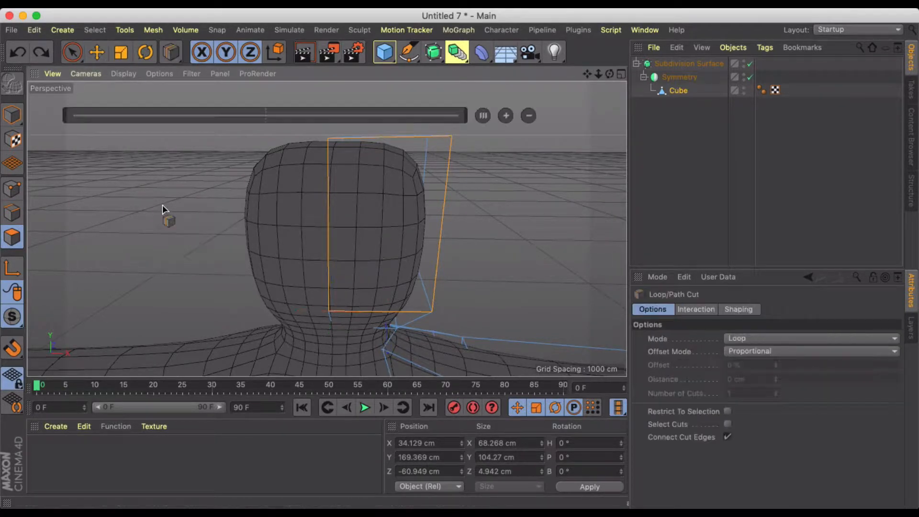
{"action": "key", "text": "k"}
{"action": "key", "text": "k"}
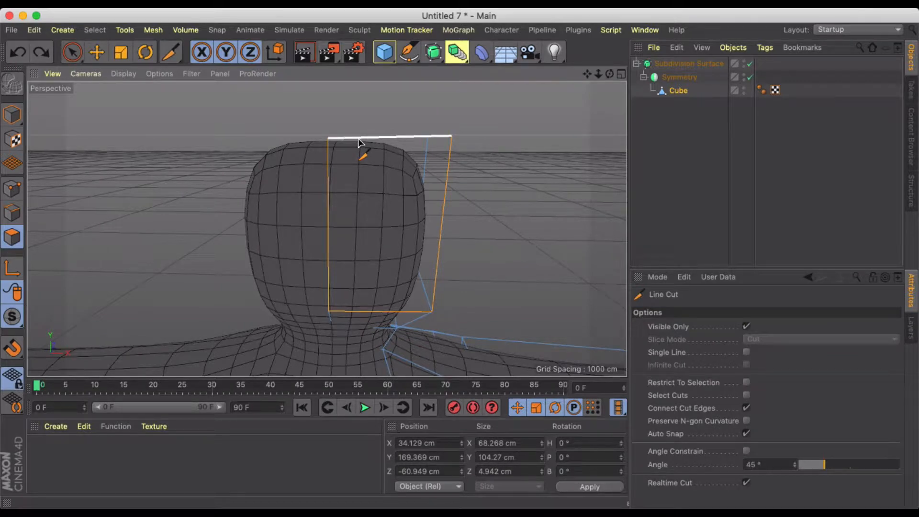
{"action": "left_click", "coordinate": [360, 139]}
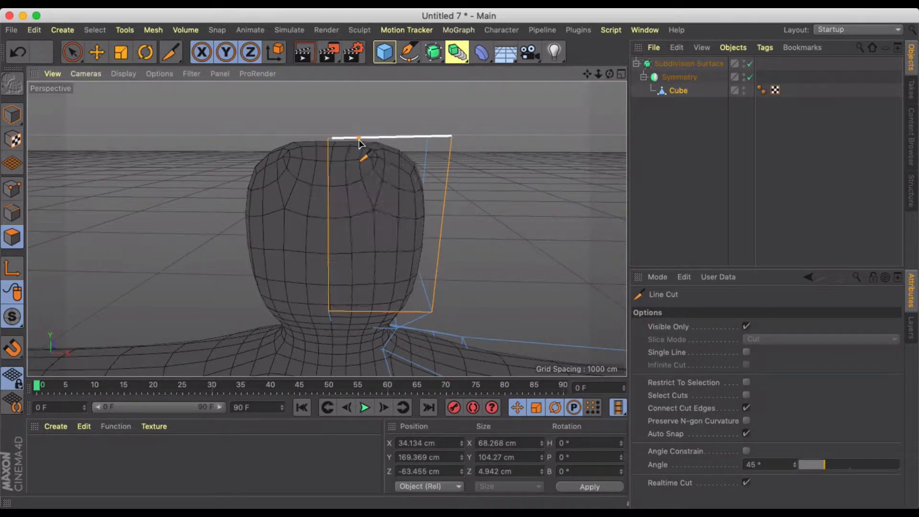
{"action": "left_click", "coordinate": [356, 311]}
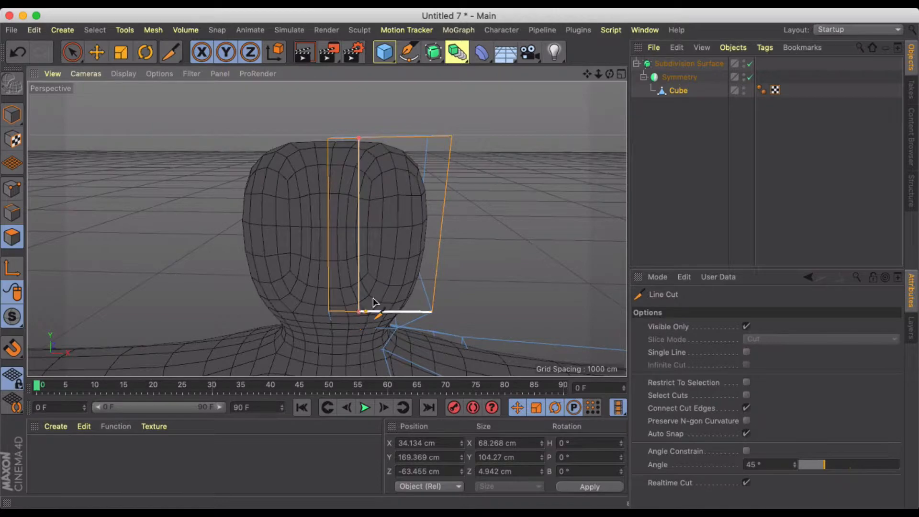
{"action": "left_click_drag", "start_coordinate": [351, 272], "coordinate": [333, 274], "text": "alt"}
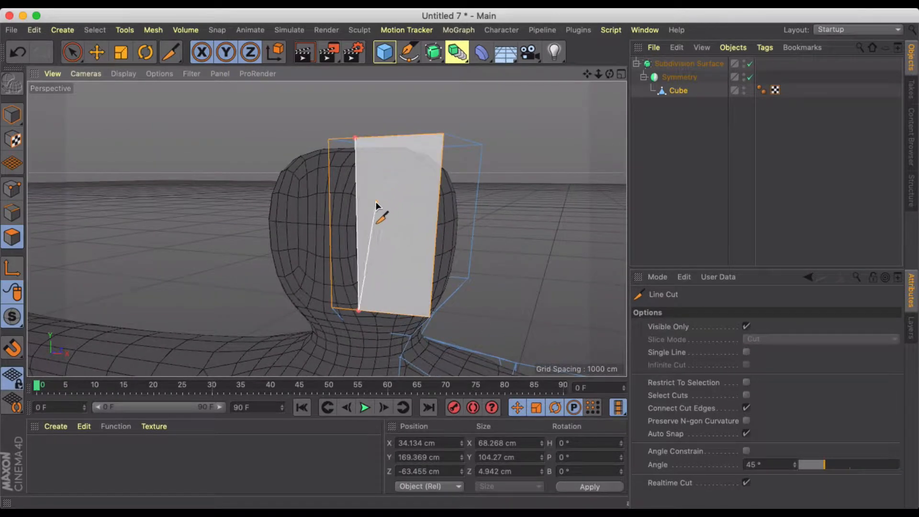
{"action": "key", "text": "super+z"}
Cut a line up the head's front face near the centre, over the top and down the back to the neck
{"action": "left_click_drag", "start_coordinate": [372, 206], "coordinate": [360, 302], "text": "alt"}
{"action": "left_click", "coordinate": [356, 304]}
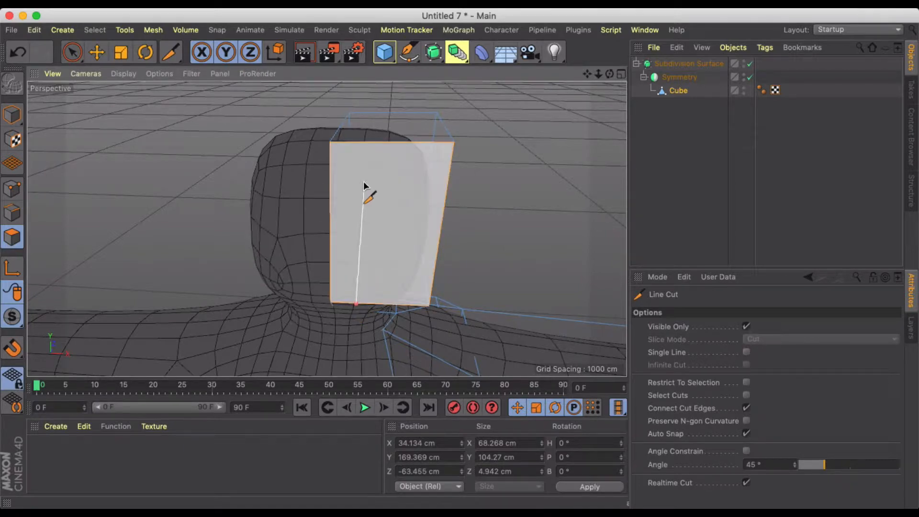
{"action": "left_click", "coordinate": [359, 142]}
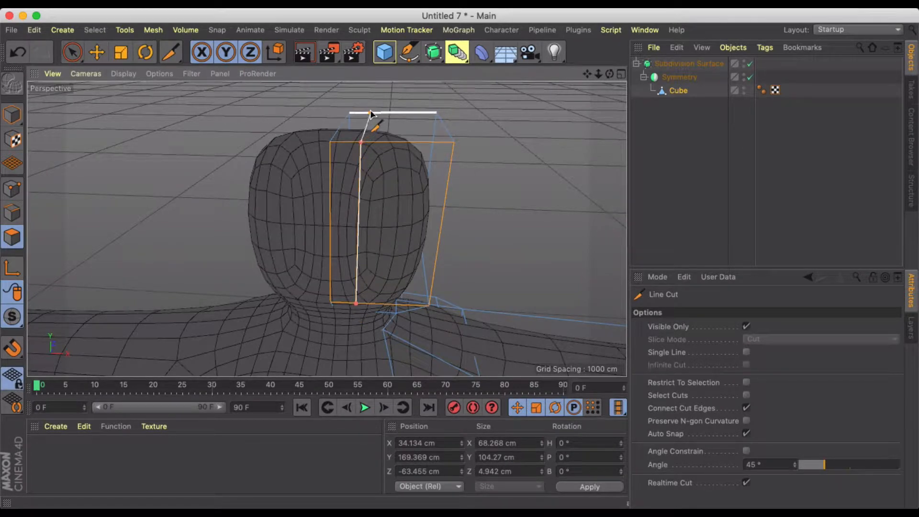
{"action": "left_click", "coordinate": [370, 113]}
{"action": "left_click_drag", "start_coordinate": [383, 120], "coordinate": [329, 208], "text": "alt"}
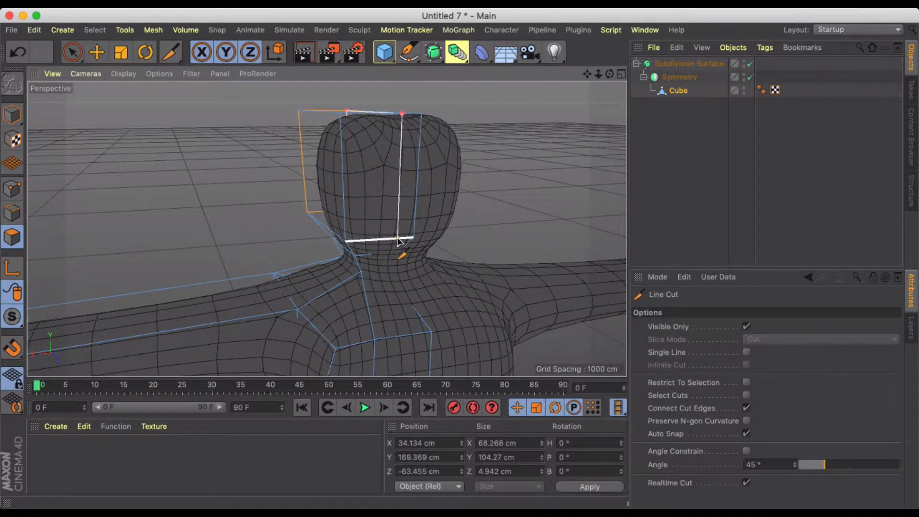
{"action": "left_click_drag", "start_coordinate": [404, 241], "coordinate": [384, 240], "text": "alt"}
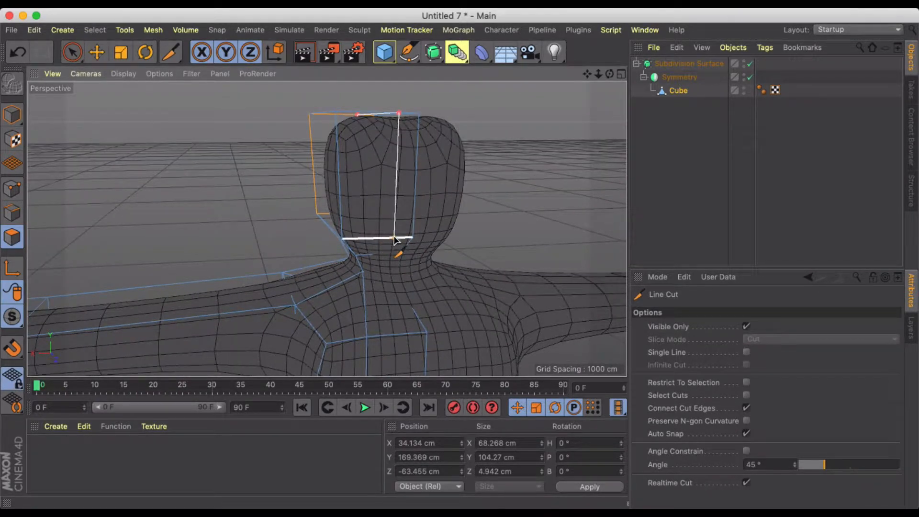
{"action": "left_click", "coordinate": [391, 238]}
{"action": "mouse_move", "coordinate": [363, 208]}
{"action": "left_mouse_down", "text": "alt"}
{"action": "mouse_move", "coordinate": [622, 210]}
{"action": "mouse_move", "coordinate": [365, 211]}
{"action": "left_mouse_up", "text": "alt"}
{"action": "left_click", "coordinate": [305, 240]}
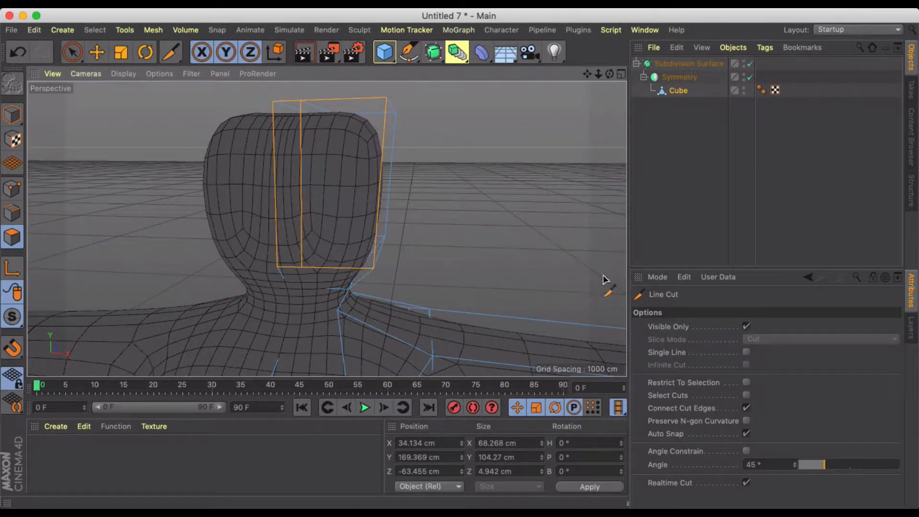
Cut a second line farther from the centre, up the head's front, over the top and down the back
{"action": "left_click_drag", "start_coordinate": [381, 209], "coordinate": [350, 237], "text": "alt"}
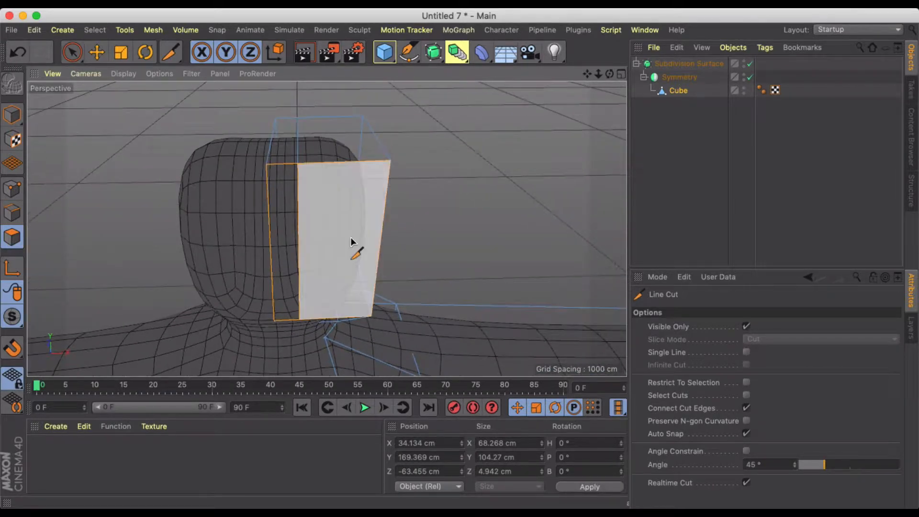
{"action": "left_click", "coordinate": [337, 321]}
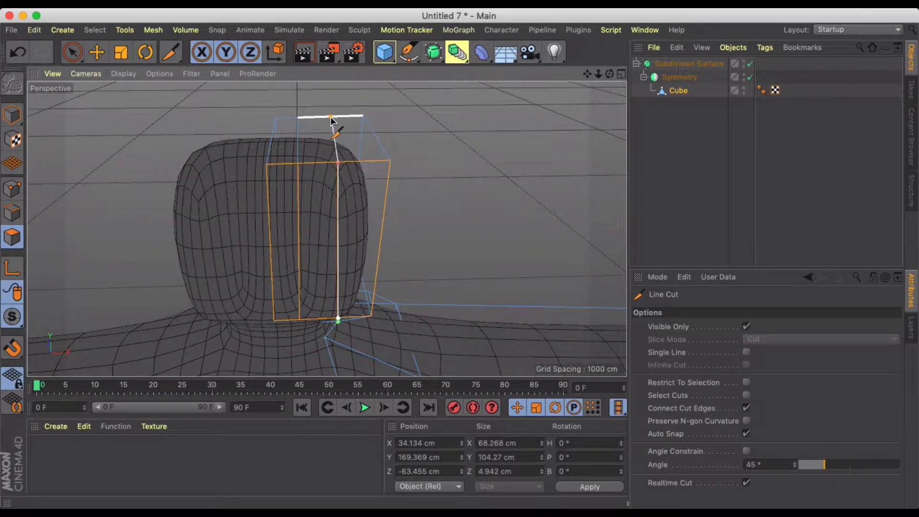
{"action": "left_click", "coordinate": [332, 119]}
{"action": "left_click_drag", "start_coordinate": [337, 125], "coordinate": [58, 103], "text": "alt"}
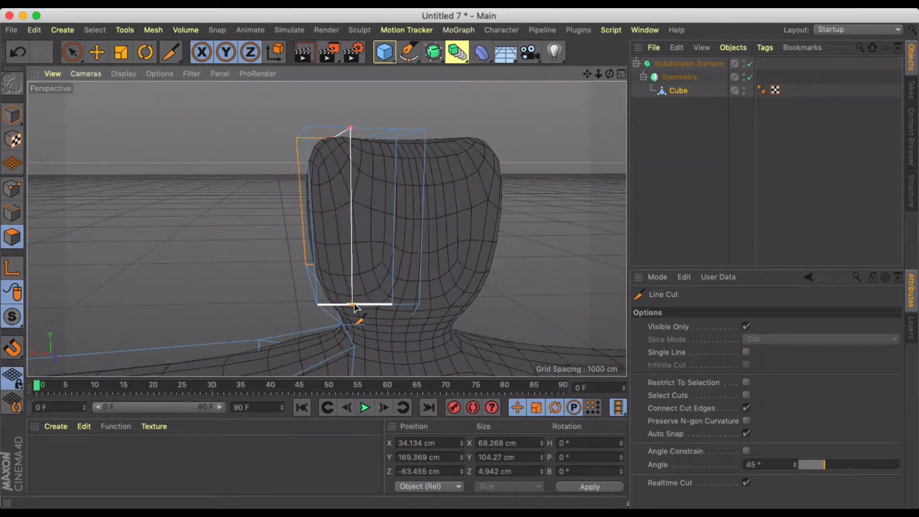
{"action": "left_click", "coordinate": [354, 304]}
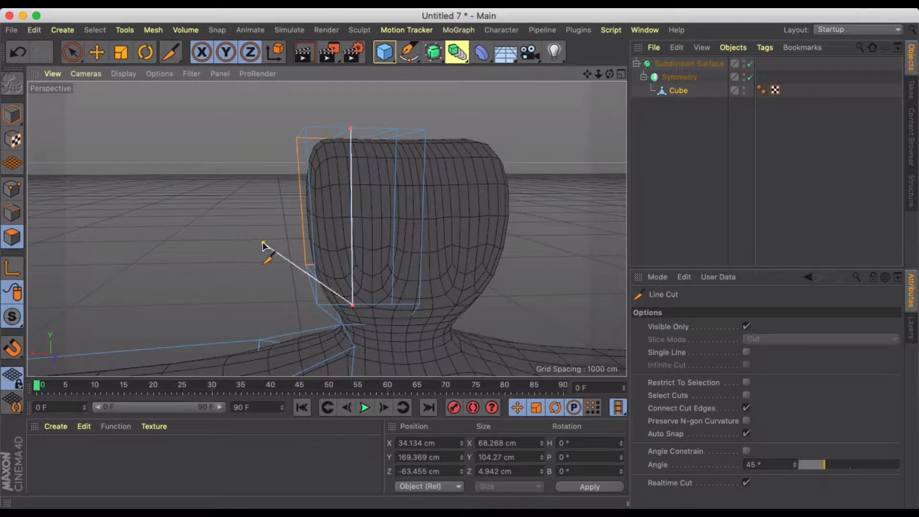
Cut a vertical line through the head's side face near the front, from the top edge to the bottom edge
{"action": "left_click_drag", "start_coordinate": [298, 257], "coordinate": [622, 259], "text": "alt"}
{"action": "left_click_drag", "start_coordinate": [269, 210], "coordinate": [218, 231], "text": "alt"}
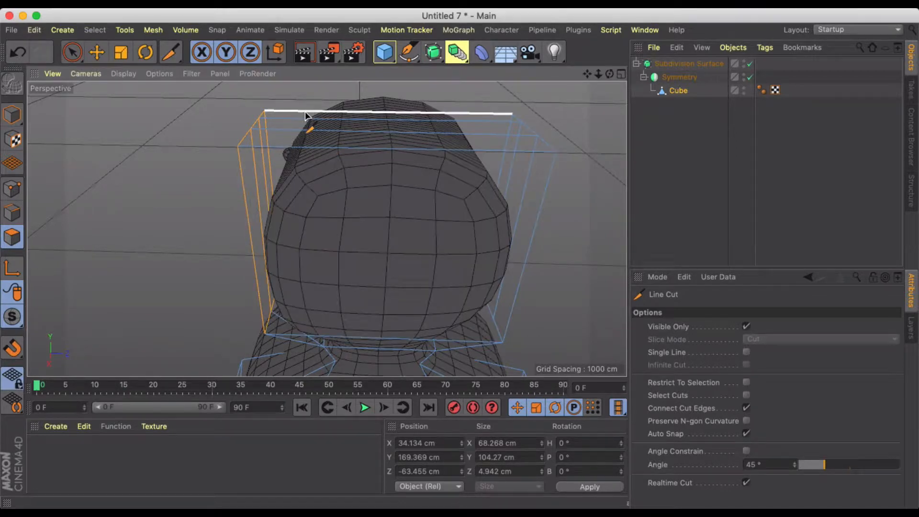
{"action": "key", "text": "k"}
{"action": "key", "text": "l"}
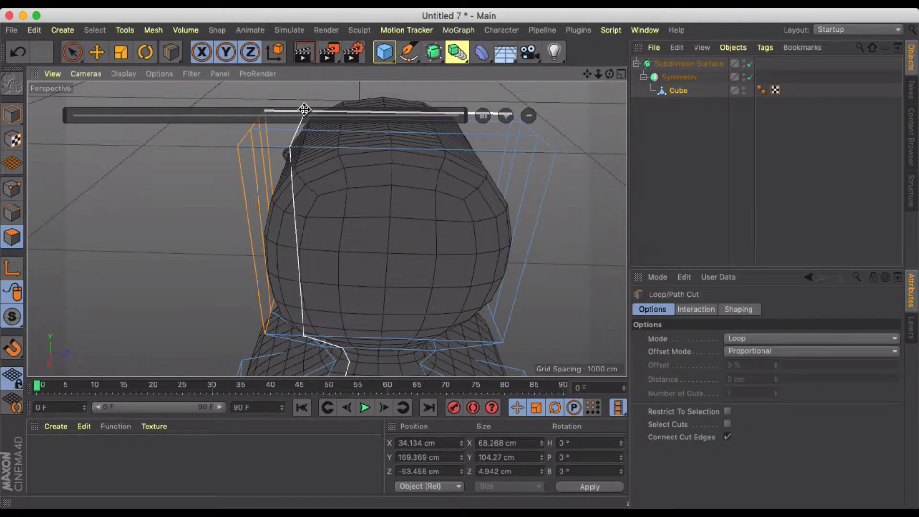
{"action": "key", "text": "k"}
{"action": "key", "text": "k"}
{"action": "left_click", "coordinate": [313, 113]}
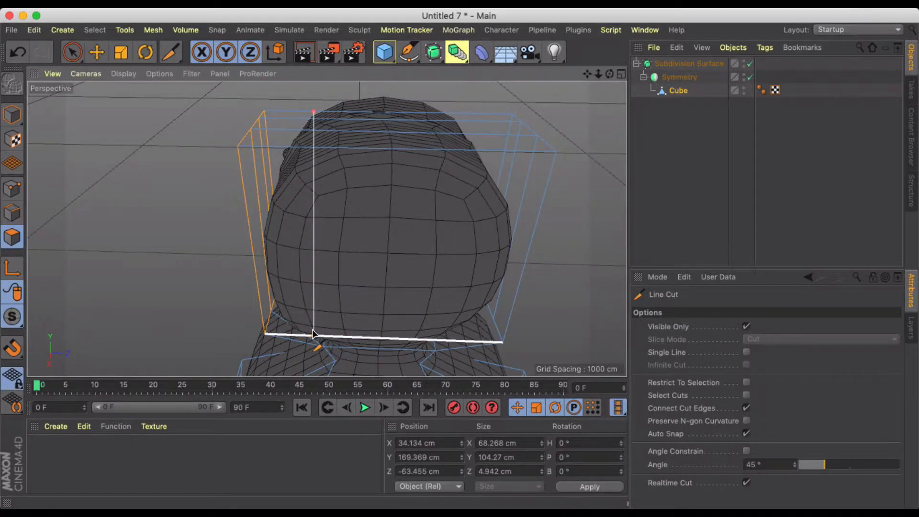
{"action": "left_click_drag", "start_coordinate": [312, 334], "coordinate": [308, 288], "text": "alt"}
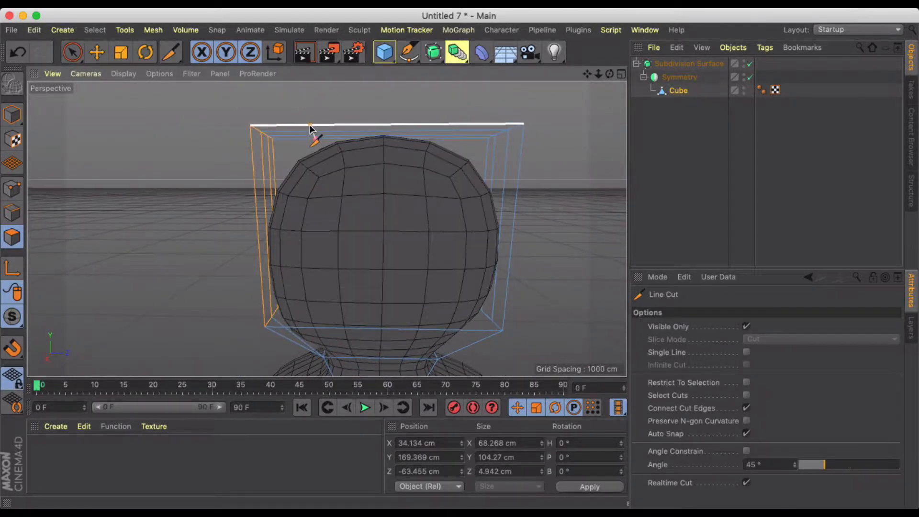
{"action": "left_click", "coordinate": [310, 126]}
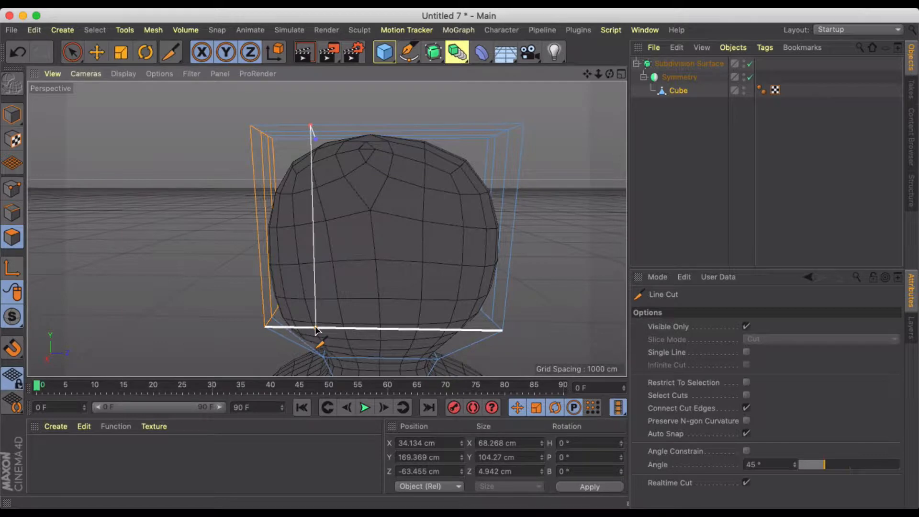
{"action": "left_click", "coordinate": [315, 329]}
Continue the front side cut across the top of the head to its centre edge
{"action": "left_click_drag", "start_coordinate": [410, 139], "coordinate": [412, 191], "text": "alt"}
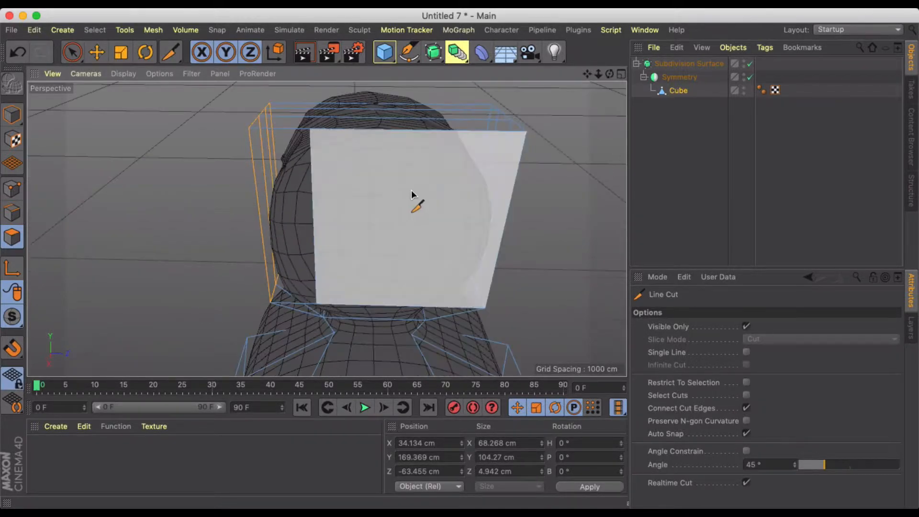
{"action": "left_click", "coordinate": [447, 95]}
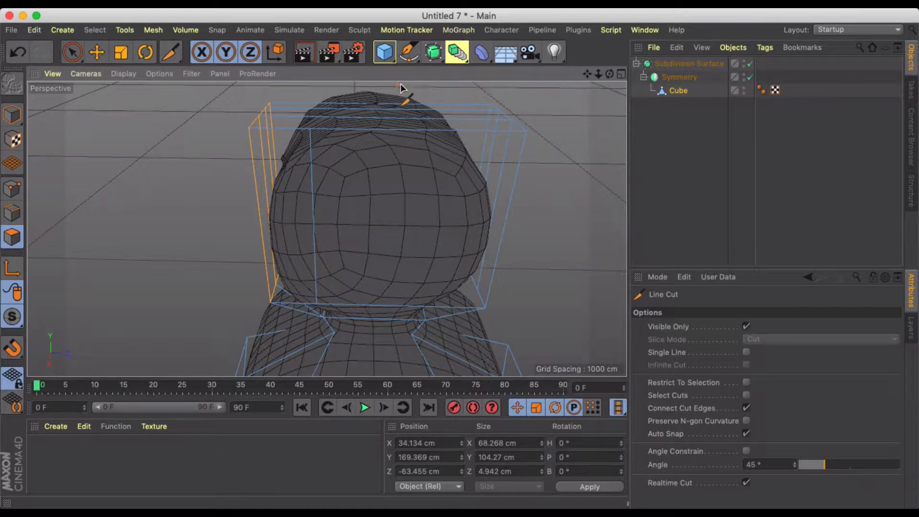
{"action": "left_click_drag", "start_coordinate": [298, 123], "coordinate": [312, 179], "text": "alt"}
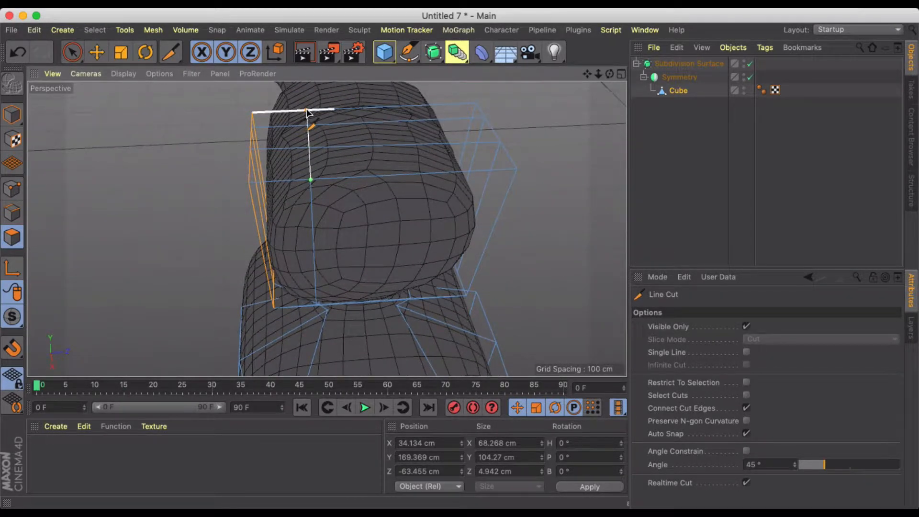
{"action": "left_click", "coordinate": [306, 111]}
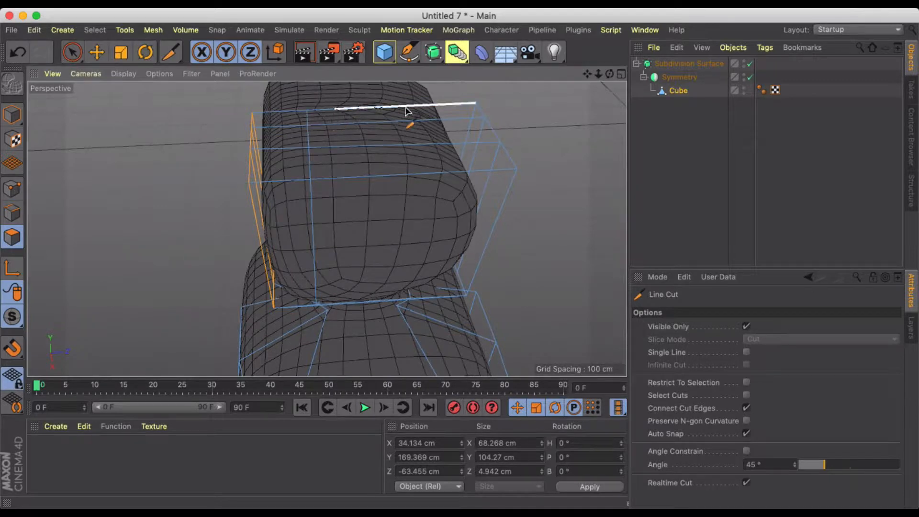
Cut a second vertical line through the head's side face near the back, and end the cut
{"action": "mouse_move", "coordinate": [436, 109]}
{"action": "left_mouse_down", "text": "alt"}
{"action": "mouse_move", "coordinate": [450, 182]}
{"action": "mouse_move", "coordinate": [426, 119]}
{"action": "left_mouse_up", "text": "alt"}
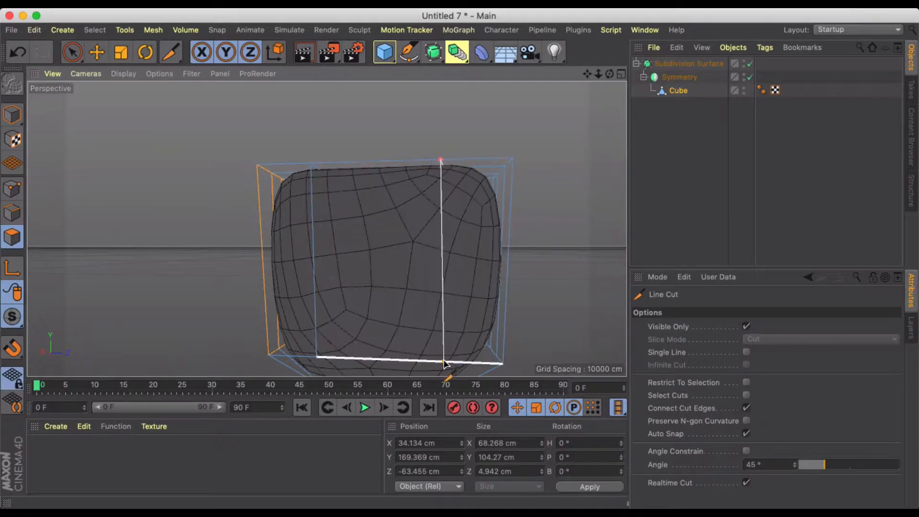
{"action": "left_click", "coordinate": [443, 361]}
{"action": "key", "text": "Escape"}
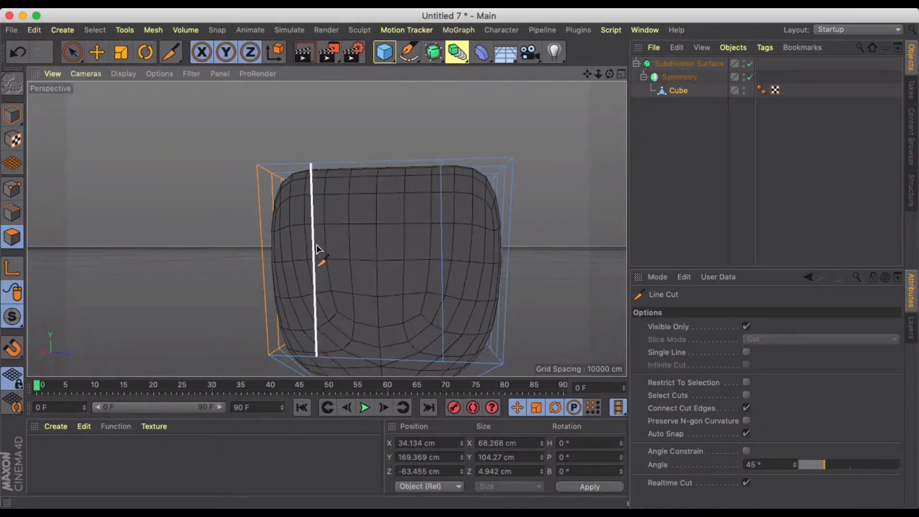
Cut two horizontal lines across the middle strip of the front face to frame an eye polygon, and return to the Move tool
{"action": "left_click_drag", "start_coordinate": [319, 251], "coordinate": [246, 203], "text": "alt"}
{"action": "scroll", "coordinate": [246, 203], "scroll_direction": "up", "scroll_amount": 2}
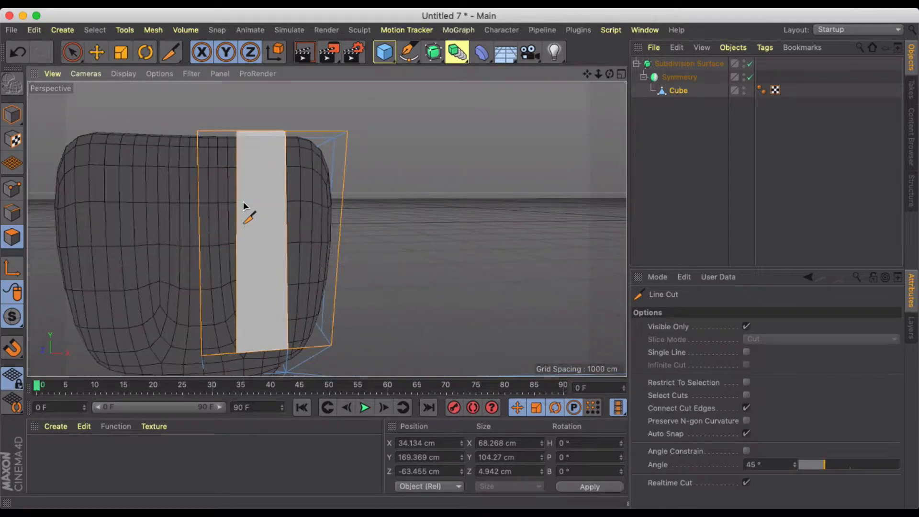
{"action": "left_click", "coordinate": [237, 201]}
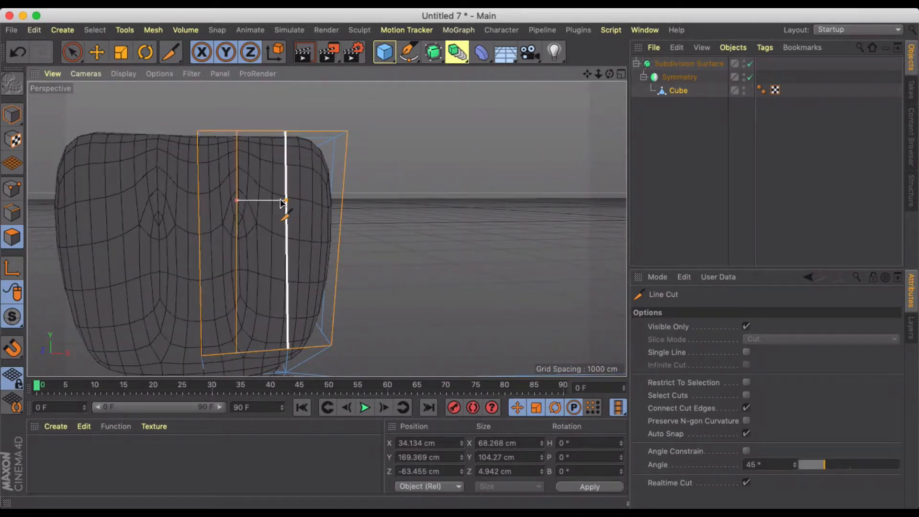
{"action": "left_click", "coordinate": [237, 241]}
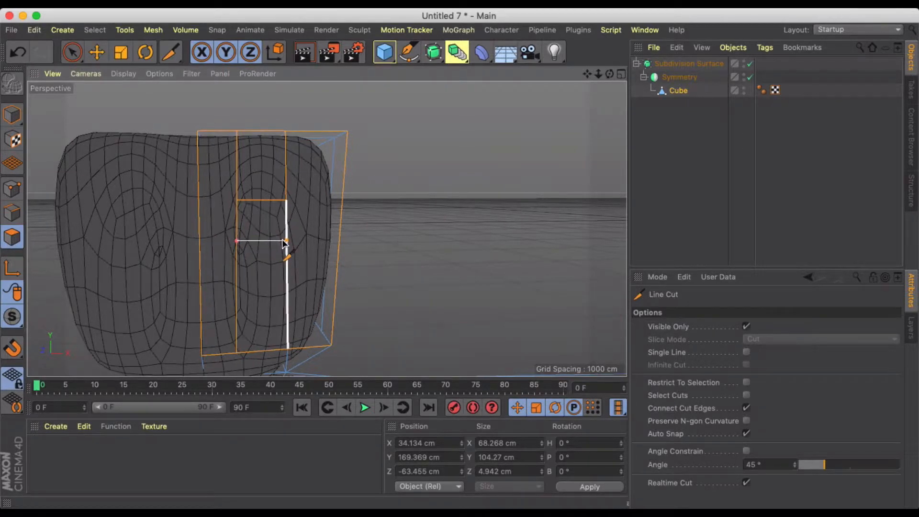
{"action": "left_click", "coordinate": [286, 240]}
{"action": "left_click", "coordinate": [97, 51]}
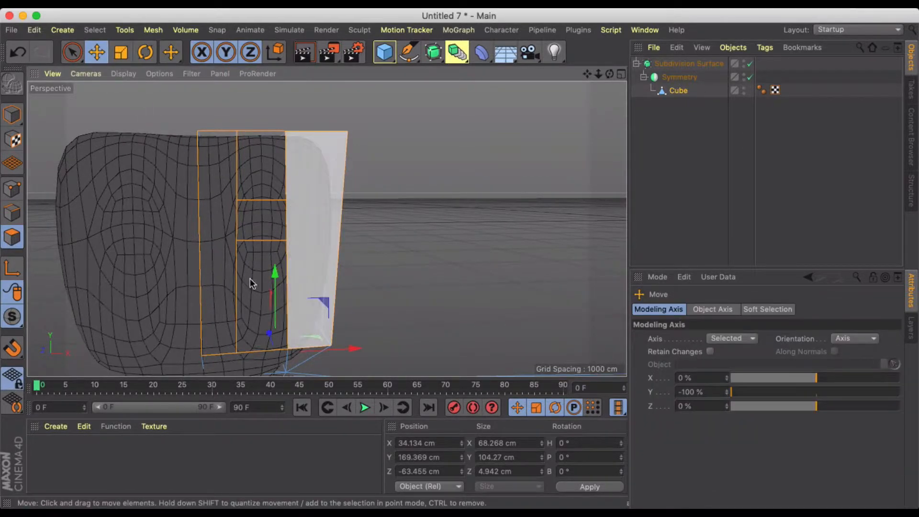
Clear the polygon selection and select only the small rectangular eye polygon in the front face's middle strip
{"action": "mouse_move", "coordinate": [455, 216]}
{"action": "left_mouse_down", "text": "alt"}
{"action": "mouse_move", "coordinate": [448, 238]}
{"action": "mouse_move", "coordinate": [429, 244]}
{"action": "mouse_move", "coordinate": [466, 217]}
{"action": "left_mouse_up", "text": "alt"}
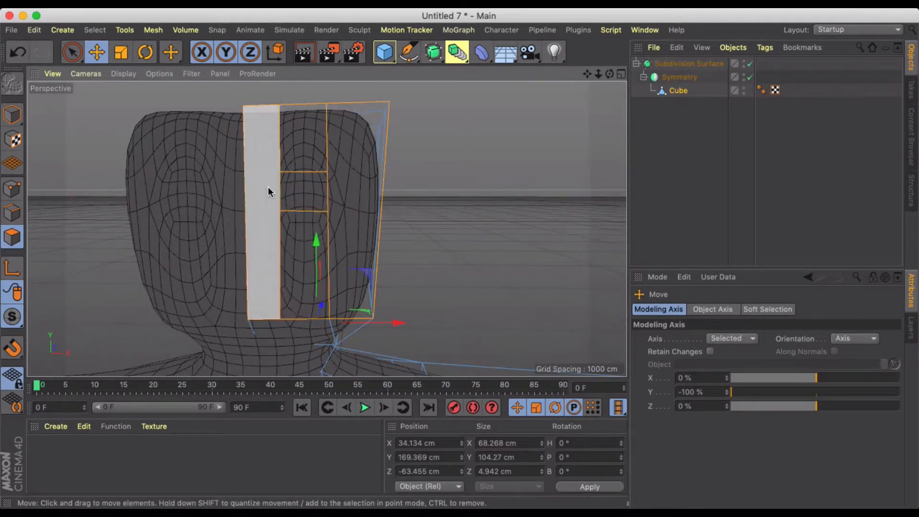
{"action": "scroll", "coordinate": [311, 207], "scroll_direction": "up", "scroll_amount": 5}
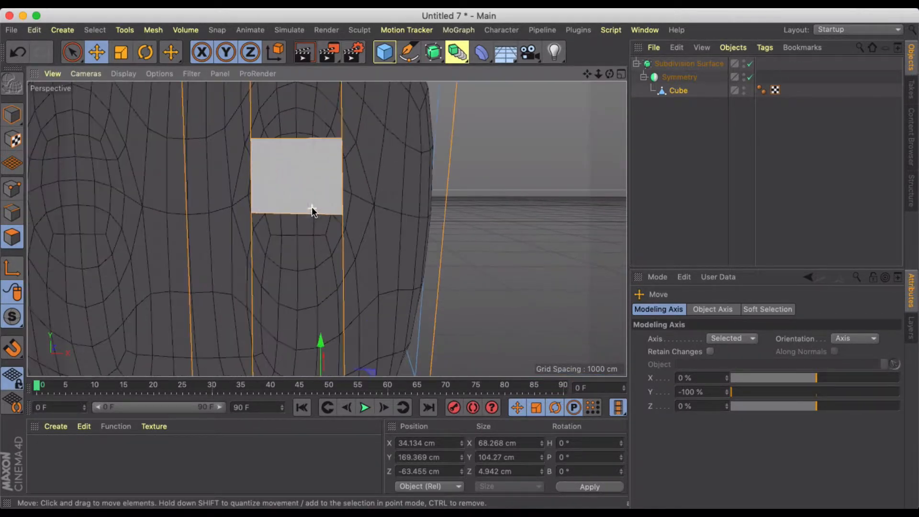
{"action": "scroll", "coordinate": [344, 160], "scroll_direction": "down", "scroll_amount": 5}
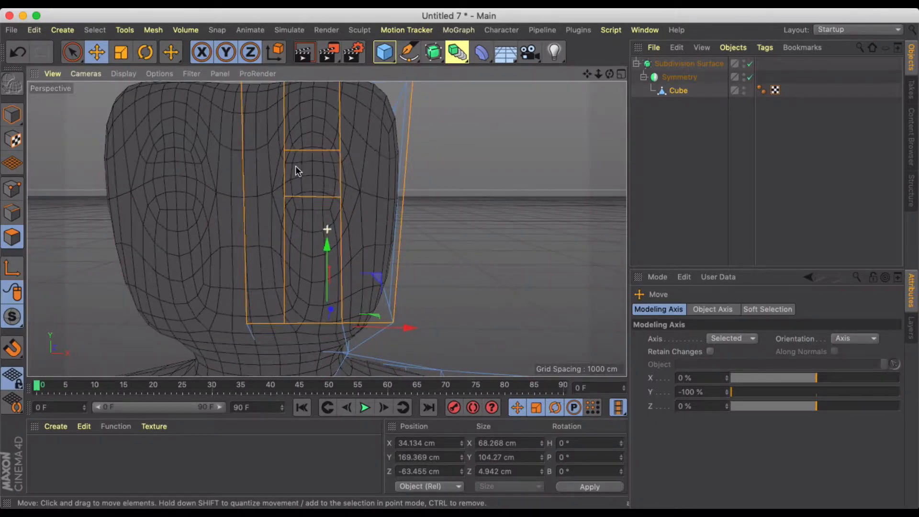
{"action": "scroll", "coordinate": [301, 177], "scroll_direction": "down", "scroll_amount": 1}
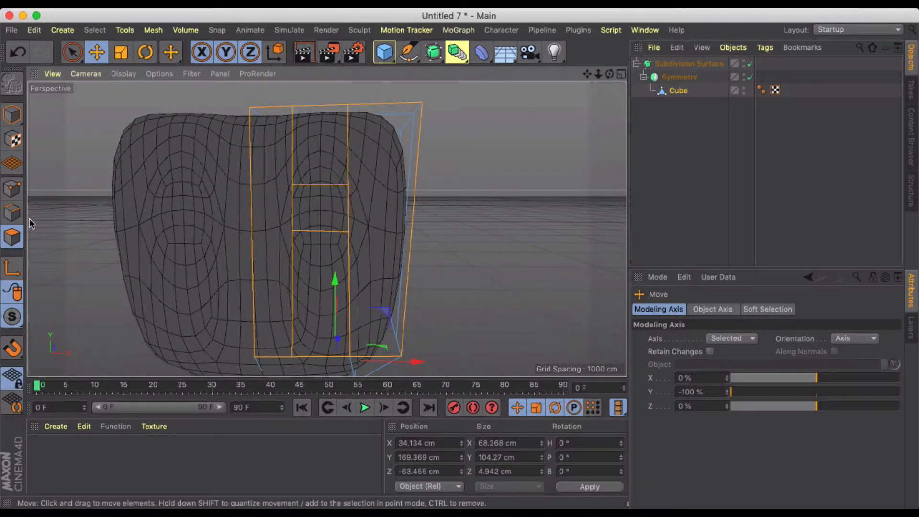
{"action": "left_click", "coordinate": [68, 225]}
{"action": "left_click", "coordinate": [335, 211]}
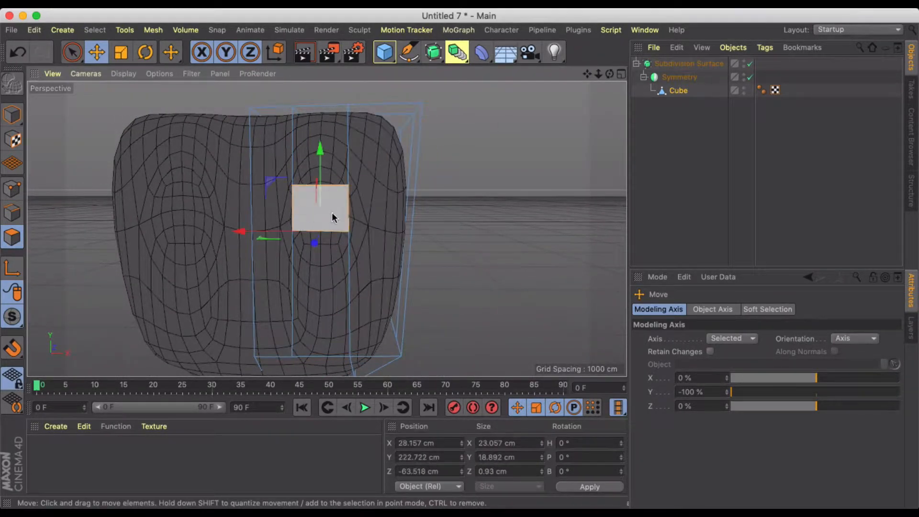
{"action": "scroll", "coordinate": [326, 205], "scroll_direction": "up", "scroll_amount": 3}
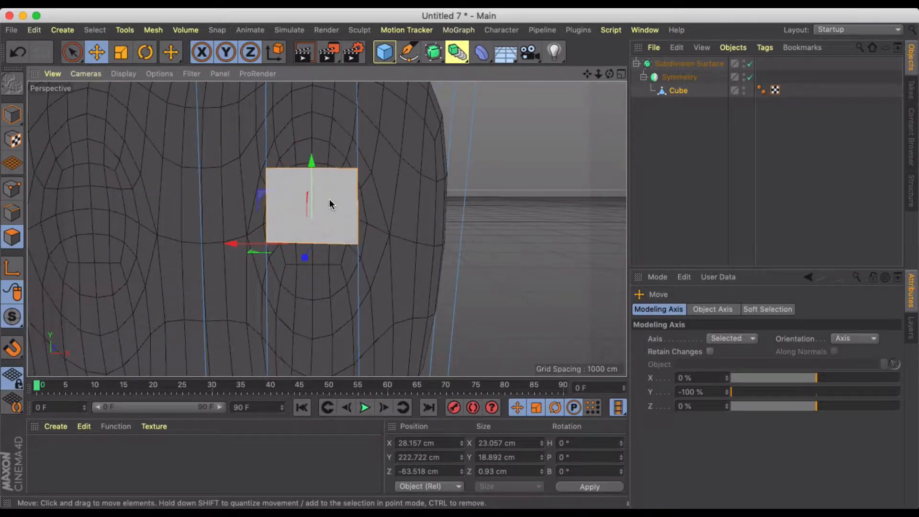
Reset the modeling axis Y to 0 % and inset the eye polygon by about 1.4 cm with Extrude Inner
{"action": "left_click", "coordinate": [713, 391]}
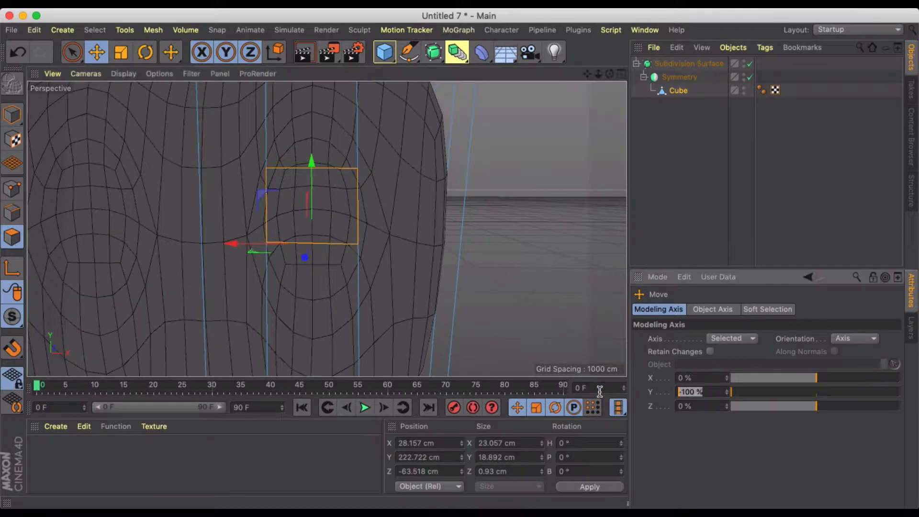
{"action": "type", "text": "0"}
{"action": "key", "text": "Return"}
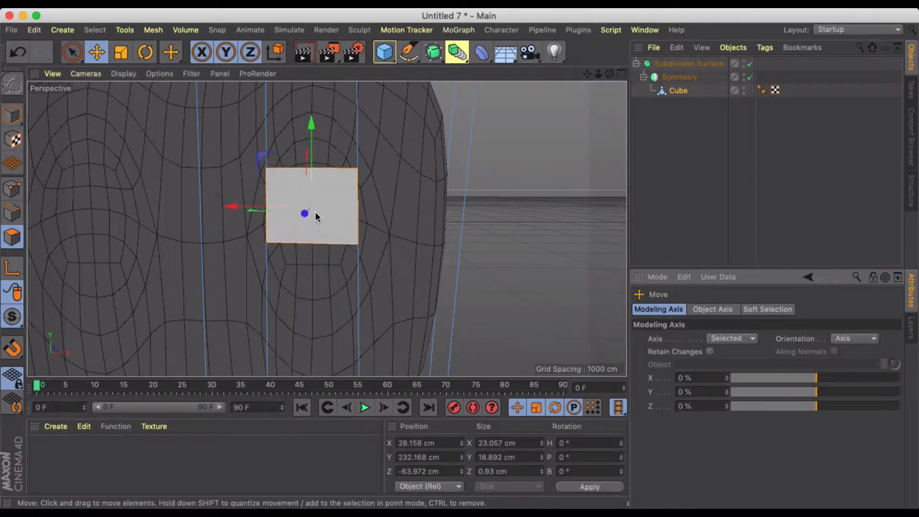
{"action": "right_click", "coordinate": [320, 201]}
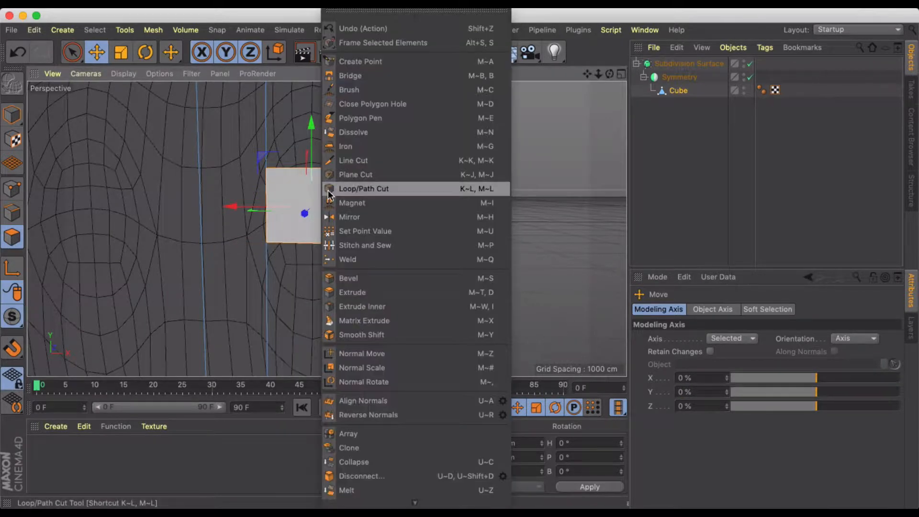
{"action": "left_click", "coordinate": [369, 305]}
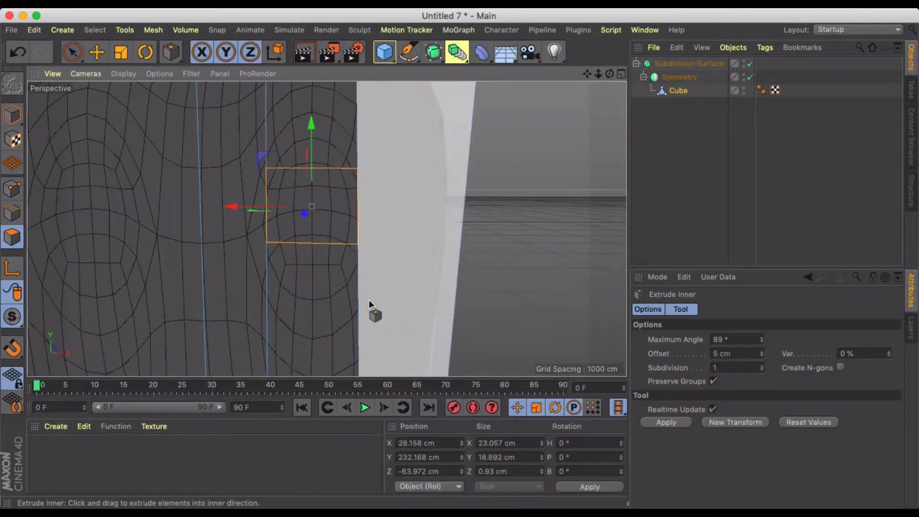
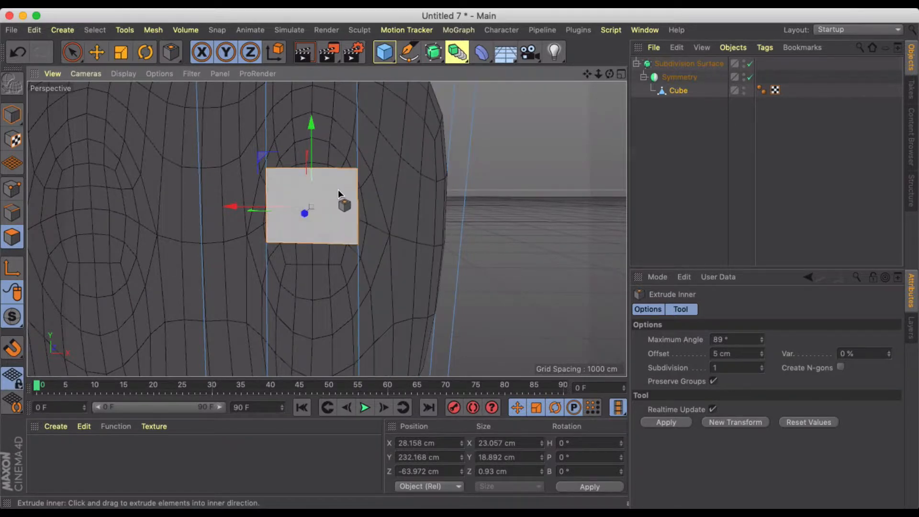
{"action": "left_click_drag", "start_coordinate": [338, 190], "coordinate": [327, 191]}
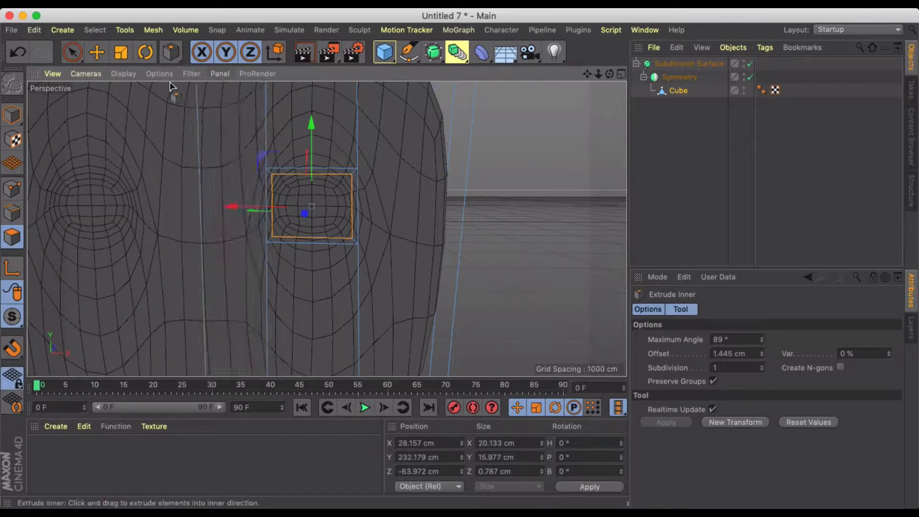
{"action": "left_click", "coordinate": [97, 53]}
Move the inset eye polygon back into the head, to about -46 cm in Z, to form an eye socket
{"action": "left_click_drag", "start_coordinate": [211, 163], "coordinate": [207, 239], "text": "alt"}
{"action": "left_click_drag", "start_coordinate": [219, 205], "coordinate": [338, 189], "text": "alt"}
{"action": "scroll", "coordinate": [297, 199], "scroll_direction": "down", "scroll_amount": 3}
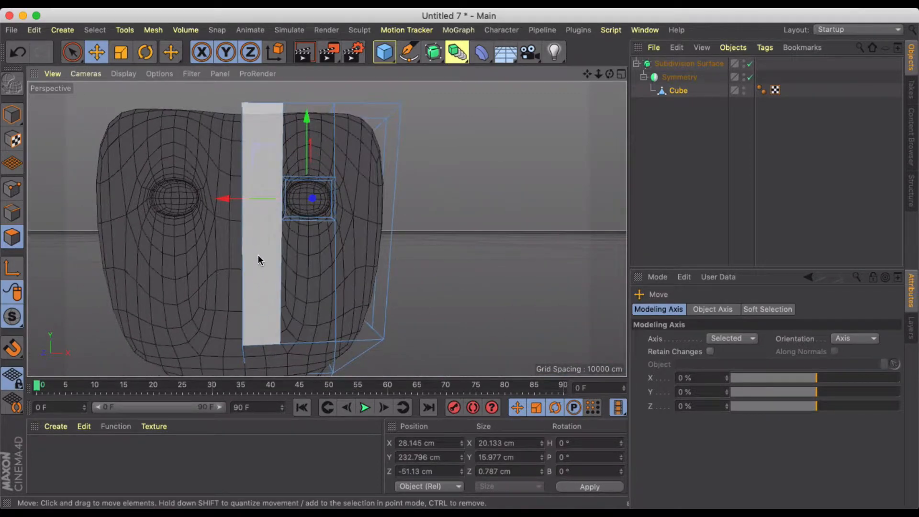
{"action": "left_click_drag", "start_coordinate": [251, 255], "coordinate": [168, 274], "text": "alt"}
{"action": "left_click_drag", "start_coordinate": [252, 208], "coordinate": [358, 208]}
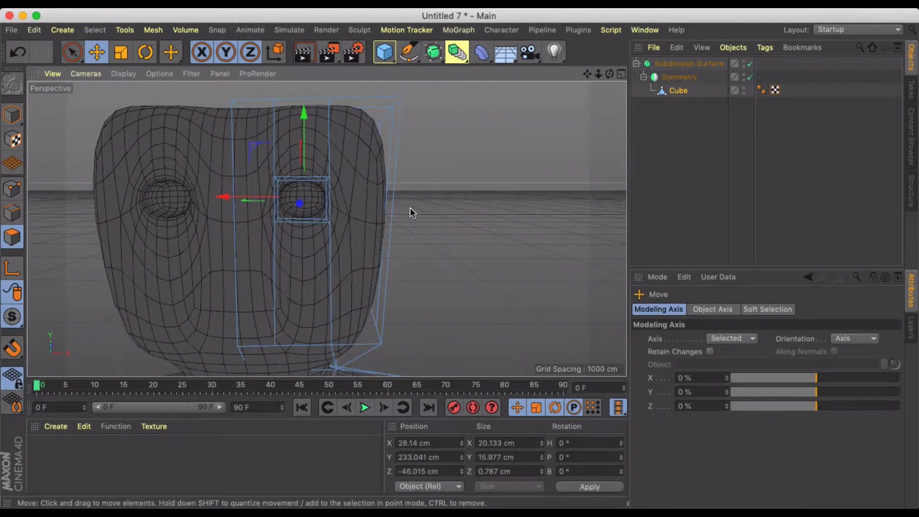
Scale the recessed eye polygon up slightly and clear the polygon selection
{"action": "key", "text": "t"}
{"action": "left_click_drag", "start_coordinate": [426, 237], "coordinate": [478, 201]}
{"action": "key", "text": "e"}
{"action": "scroll", "coordinate": [443, 251], "scroll_direction": "down", "scroll_amount": 5}
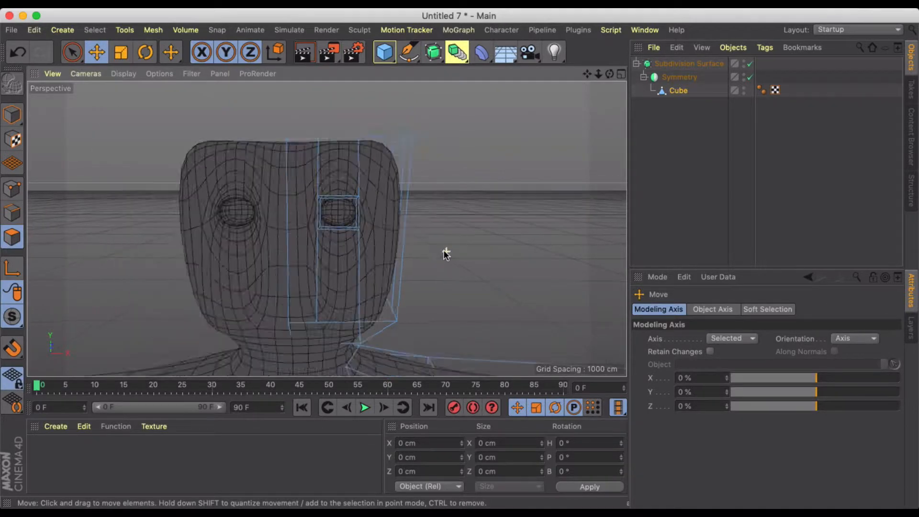
{"action": "scroll", "coordinate": [439, 254], "scroll_direction": "down", "scroll_amount": 1}
{"action": "middle_click_drag", "start_coordinate": [455, 234], "coordinate": [417, 194], "text": "alt"}
{"action": "scroll", "coordinate": [364, 189], "scroll_direction": "up", "scroll_amount": 10}
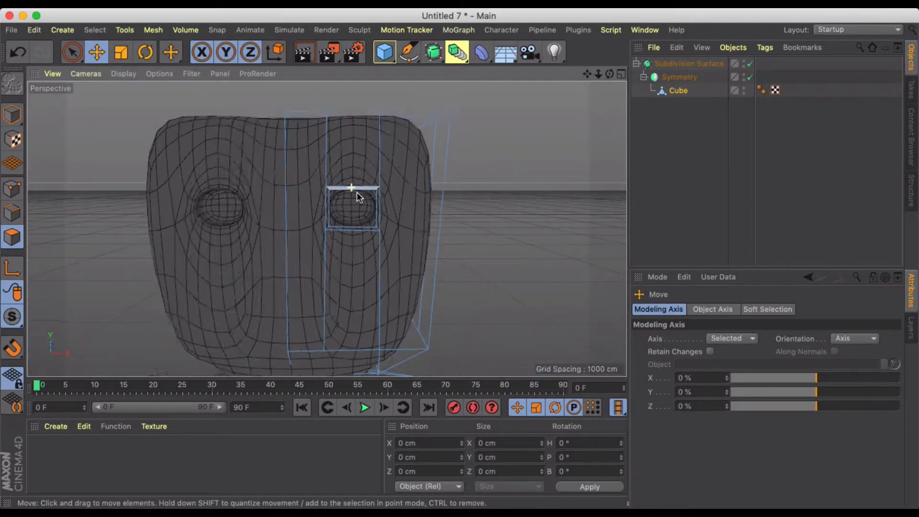
Add a sphere primitive for the eyeball and raise it from the feet to head height
{"action": "scroll", "coordinate": [558, 229], "scroll_direction": "down", "scroll_amount": 5}
{"action": "middle_click_drag", "start_coordinate": [545, 226], "coordinate": [484, 256], "text": "alt"}
{"action": "left_click_drag", "start_coordinate": [385, 61], "coordinate": [662, 92]}
{"action": "scroll", "coordinate": [555, 187], "scroll_direction": "down", "scroll_amount": 3}
{"action": "middle_click_drag", "start_coordinate": [556, 183], "coordinate": [487, 113], "text": "alt"}
{"action": "scroll", "coordinate": [486, 140], "scroll_direction": "down", "scroll_amount": 5}
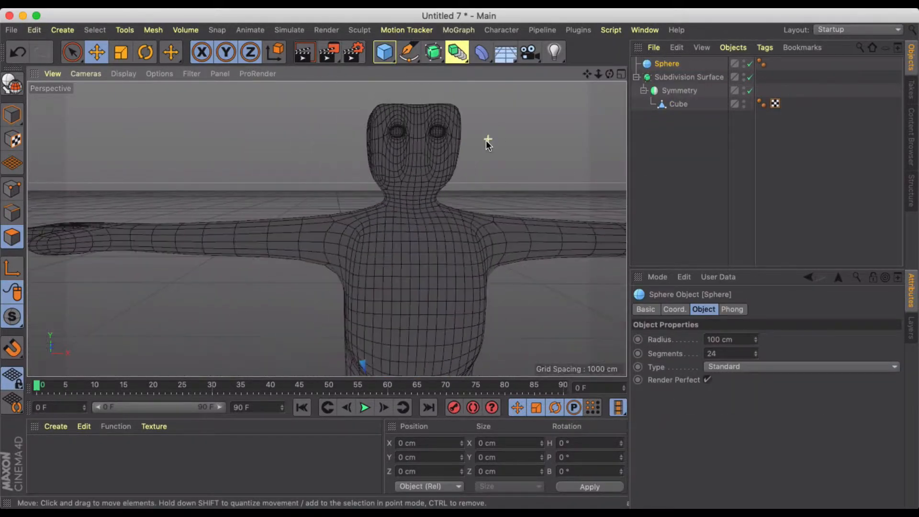
{"action": "middle_click_drag", "start_coordinate": [484, 151], "coordinate": [431, 106], "text": "alt"}
{"action": "scroll", "coordinate": [425, 144], "scroll_direction": "down", "scroll_amount": 3}
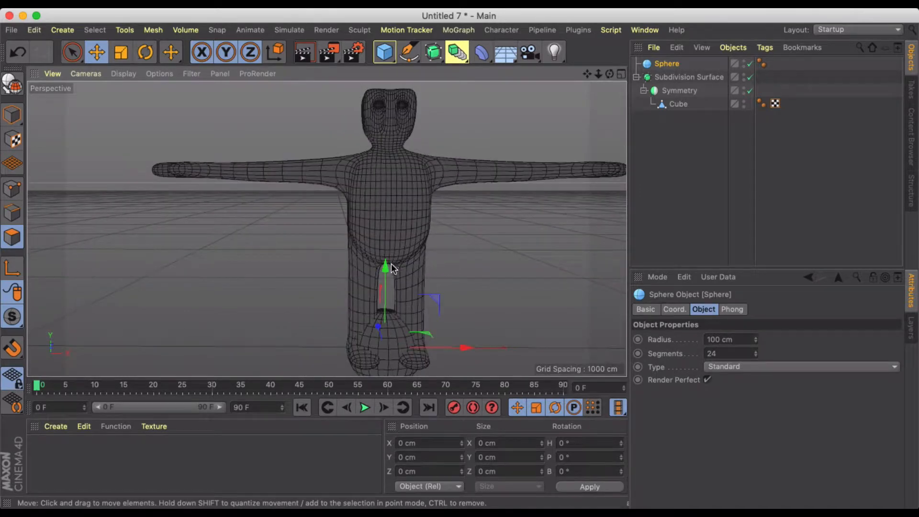
{"action": "left_click_drag", "start_coordinate": [389, 266], "coordinate": [389, 19]}
Scale the sphere down to a radius of about 44.5 cm and pull it forward in front of the face
{"action": "scroll", "coordinate": [398, 240], "scroll_direction": "up", "scroll_amount": 5}
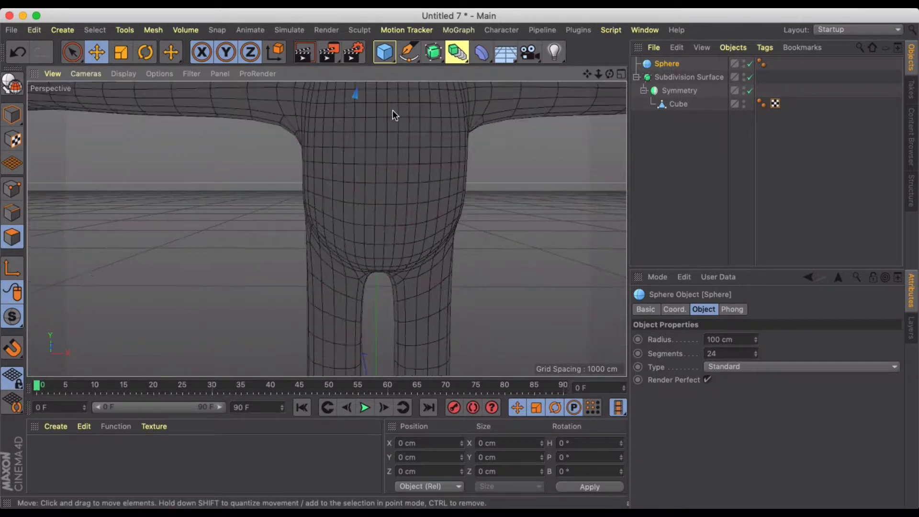
{"action": "key", "text": "o"}
{"action": "key", "text": "t"}
{"action": "left_click_drag", "start_coordinate": [435, 131], "coordinate": [164, 211]}
{"action": "key", "text": "e"}
{"action": "left_click_drag", "start_coordinate": [365, 262], "coordinate": [239, 304], "text": "alt"}
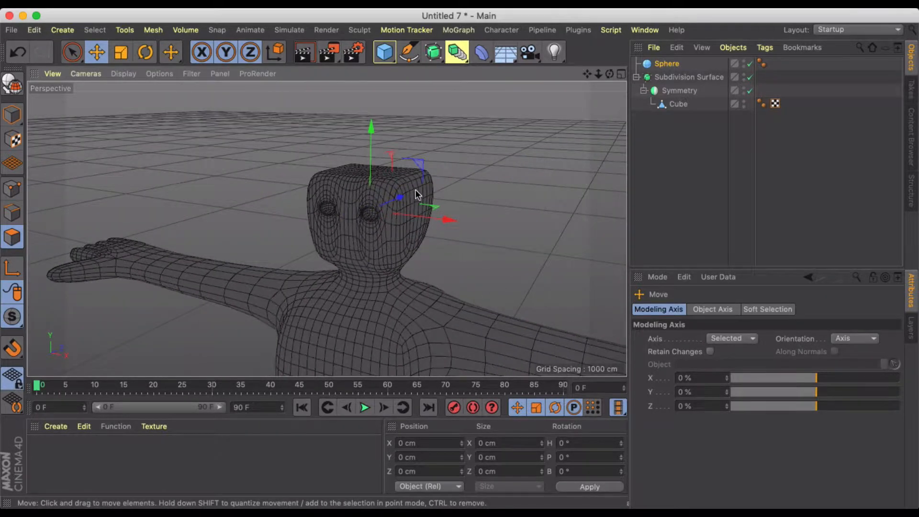
{"action": "left_click_drag", "start_coordinate": [415, 190], "coordinate": [431, 234]}
{"action": "scroll", "coordinate": [378, 207], "scroll_direction": "up", "scroll_amount": 5}
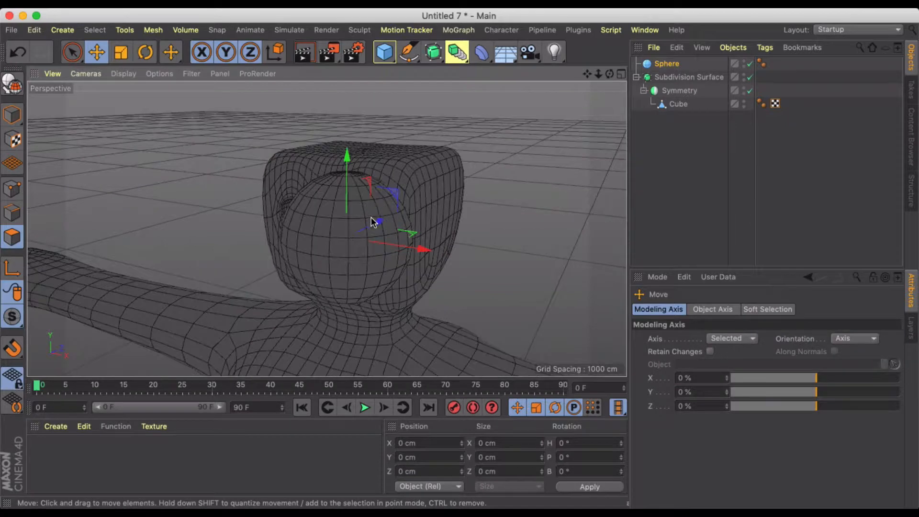
{"action": "key", "text": "super+z"}
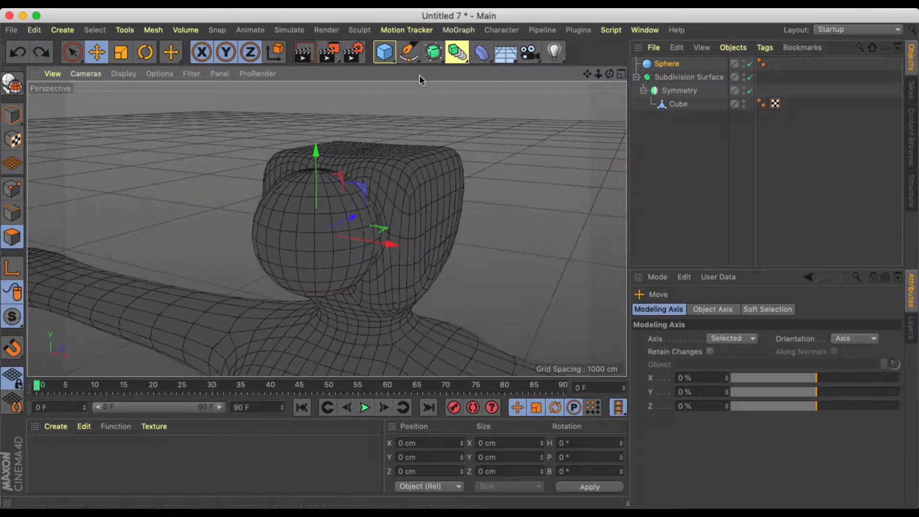
Add a new Symmetry object and make the sphere its child
{"action": "left_click", "coordinate": [434, 54]}
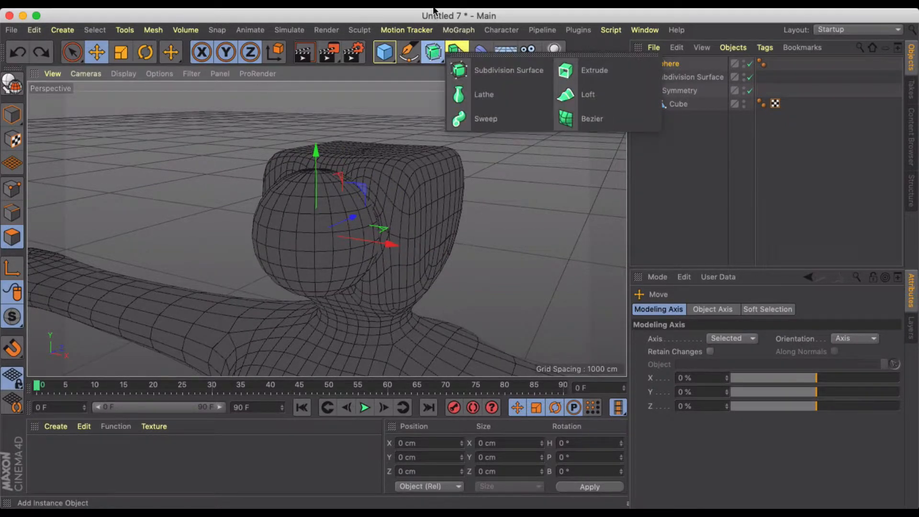
{"action": "left_click", "coordinate": [456, 51]}
{"action": "left_click", "coordinate": [600, 117]}
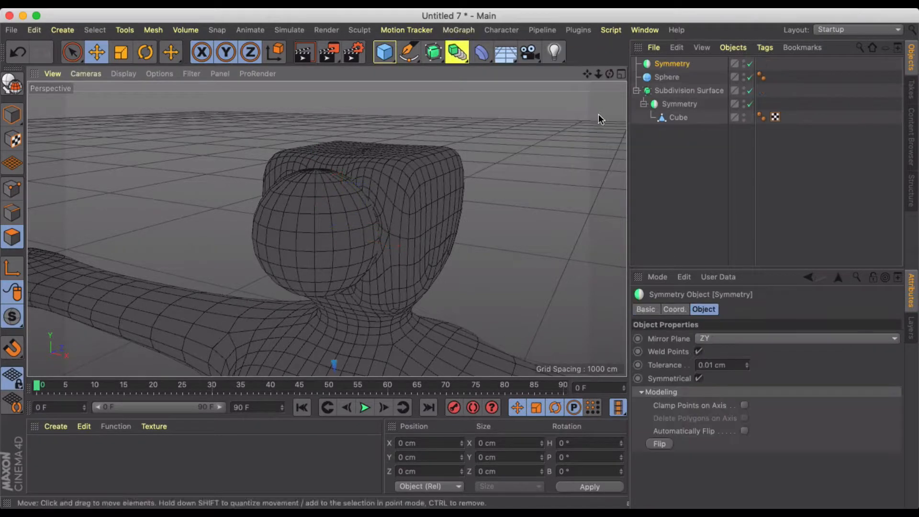
{"action": "left_click_drag", "start_coordinate": [667, 77], "coordinate": [671, 63]}
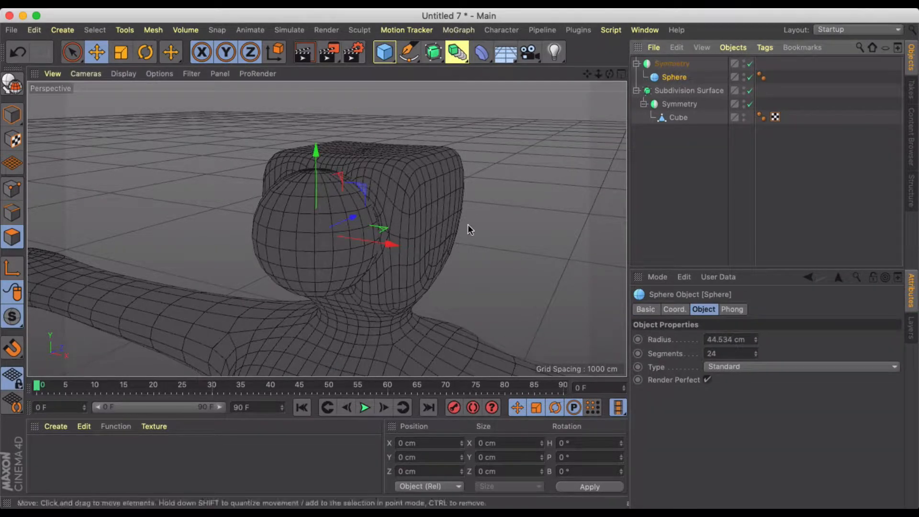
Move the sphere sideways off the mirror plane and scale it down to roughly eye size
{"action": "left_click_drag", "start_coordinate": [391, 245], "coordinate": [454, 254]}
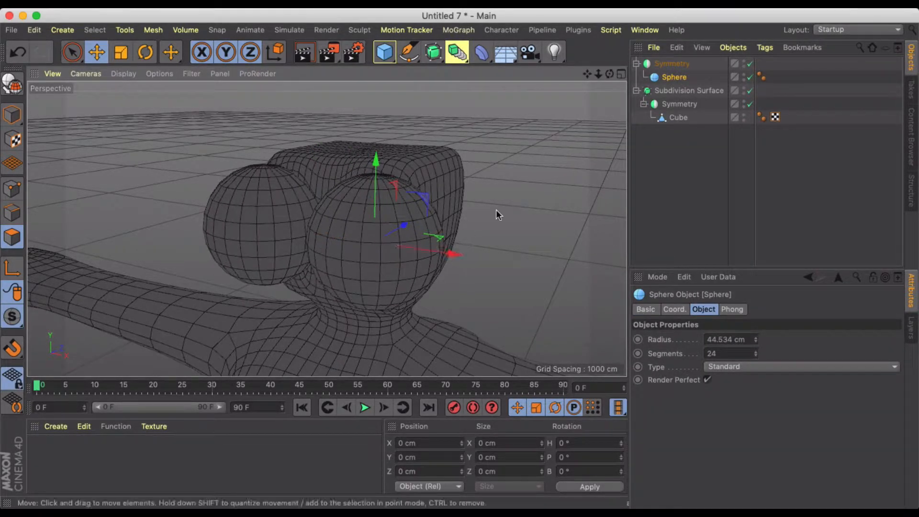
{"action": "key", "text": "t"}
{"action": "left_click_drag", "start_coordinate": [497, 208], "coordinate": [141, 267]}
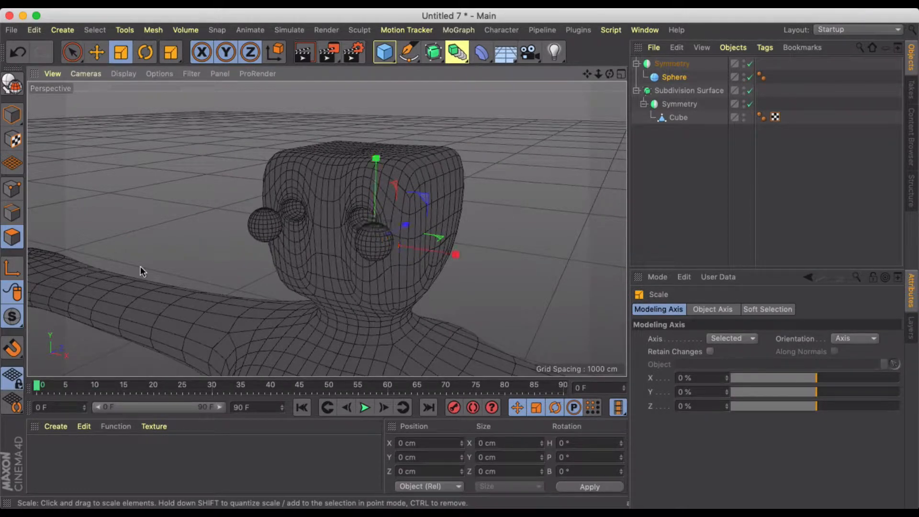
Align the mirrored eye sphere with the eye socket in height and width, and push it back into the socket
{"action": "key", "text": "e"}
{"action": "left_click_drag", "start_coordinate": [250, 283], "coordinate": [324, 228], "text": "alt"}
{"action": "mouse_move", "coordinate": [421, 246]}
{"action": "left_mouse_down"}
{"action": "mouse_move", "coordinate": [404, 251]}
{"action": "mouse_move", "coordinate": [404, 242]}
{"action": "left_mouse_up"}
{"action": "left_click_drag", "start_coordinate": [326, 163], "coordinate": [326, 149]}
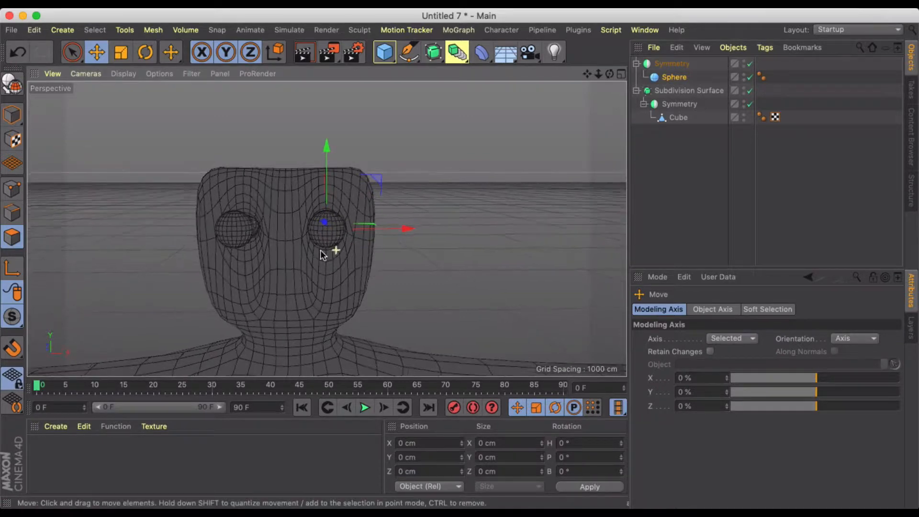
{"action": "left_click_drag", "start_coordinate": [320, 250], "coordinate": [175, 301], "text": "alt"}
{"action": "left_click_drag", "start_coordinate": [379, 212], "coordinate": [398, 202]}
{"action": "scroll", "coordinate": [317, 234], "scroll_direction": "up", "scroll_amount": 4}
{"action": "left_click_drag", "start_coordinate": [317, 239], "coordinate": [467, 186], "text": "alt"}
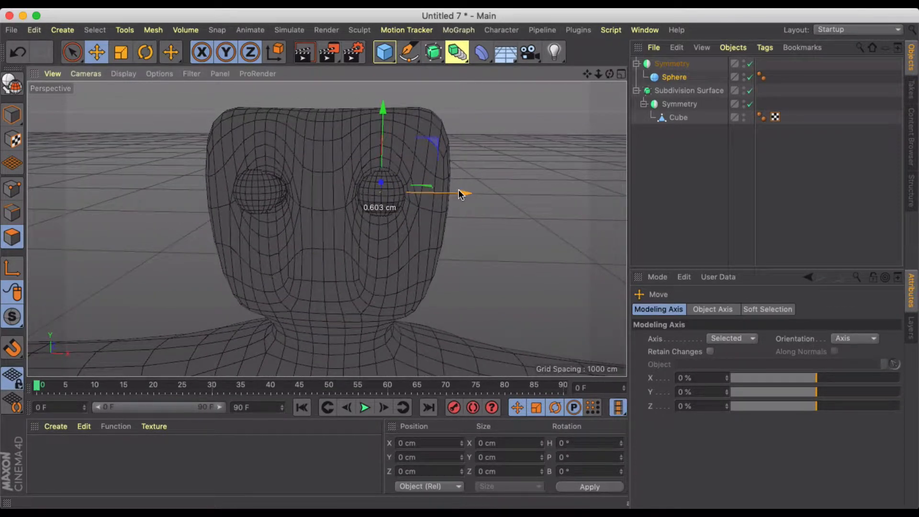
{"action": "scroll", "coordinate": [429, 205], "scroll_direction": "down", "scroll_amount": 2}
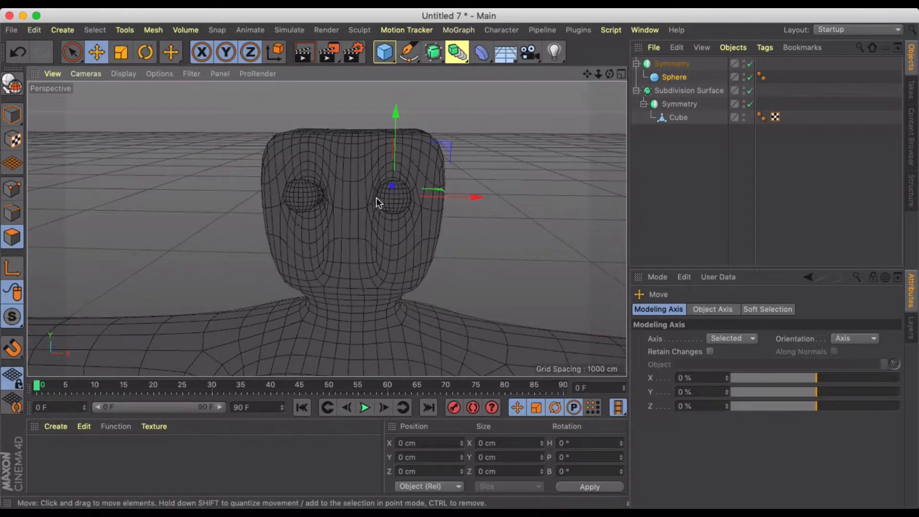
Undo the eyeball edits back to the single large sphere without its Symmetry object
{"action": "key", "text": "super+z"}
{"action": "key", "text": "super+z"}
{"action": "key", "text": "super+z"}
{"action": "key", "text": "super+z"}
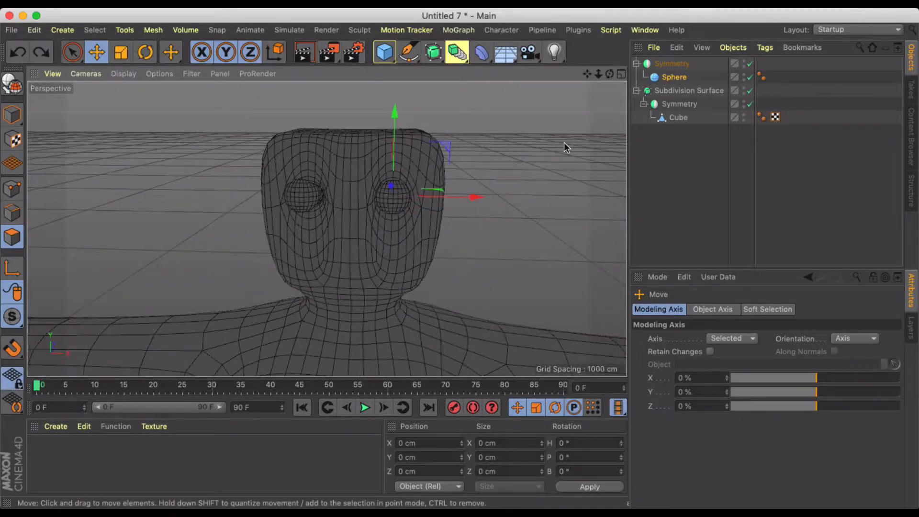
{"action": "key", "text": "super+z"}
{"action": "key", "text": "super+z"}
{"action": "key", "text": "super+z"}
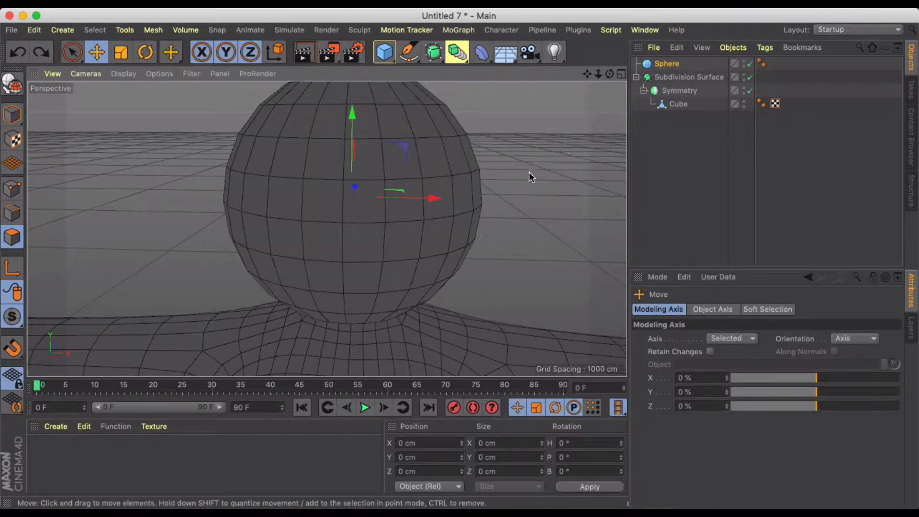
Try scaling the single sphere down in front of the face, and undo back to the model without the sphere
{"action": "key", "text": "t"}
{"action": "left_click_drag", "start_coordinate": [546, 174], "coordinate": [419, 189]}
{"action": "key", "text": "e"}
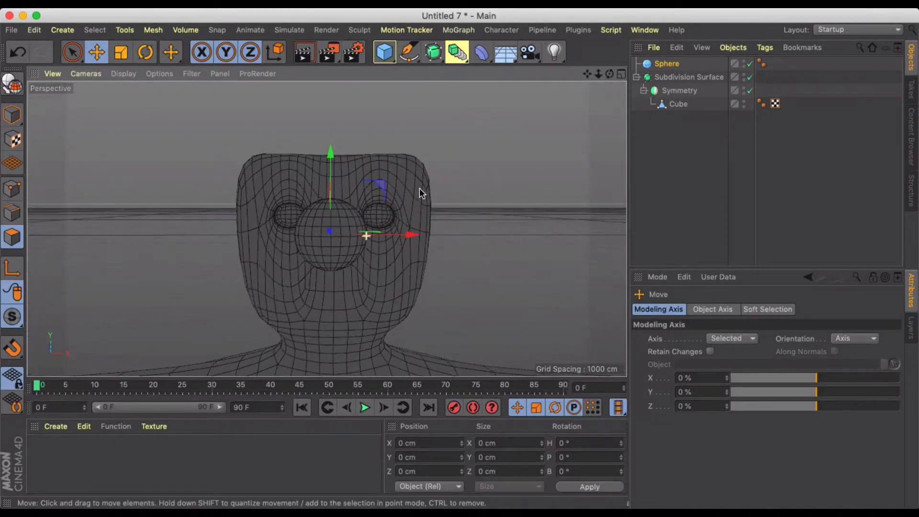
{"action": "scroll", "coordinate": [419, 188], "scroll_direction": "down", "scroll_amount": 5}
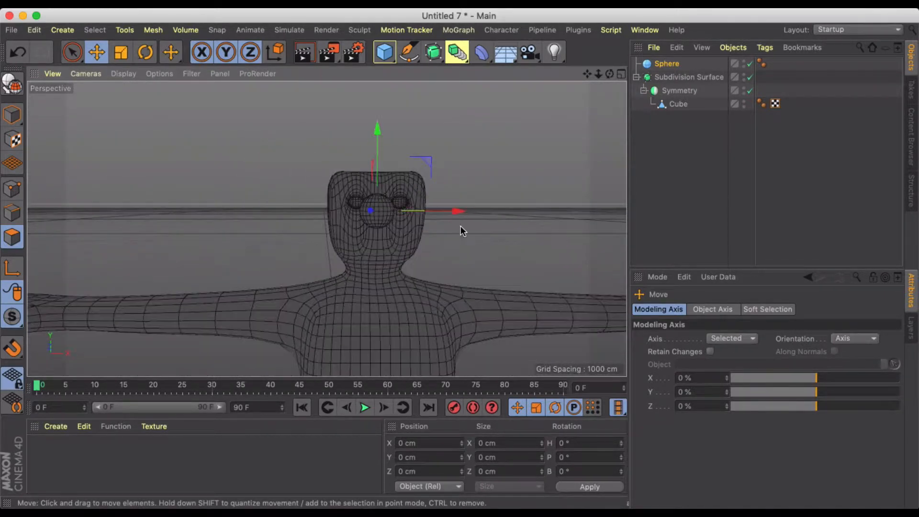
{"action": "middle_click_drag", "start_coordinate": [462, 229], "coordinate": [412, 216], "text": "alt"}
{"action": "left_click_drag", "start_coordinate": [411, 216], "coordinate": [419, 222], "text": "alt"}
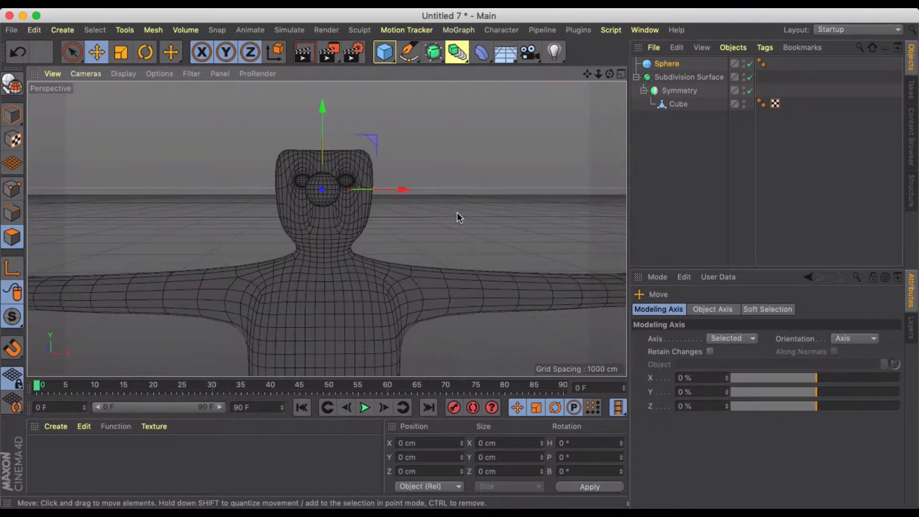
{"action": "key", "text": "super+z"}
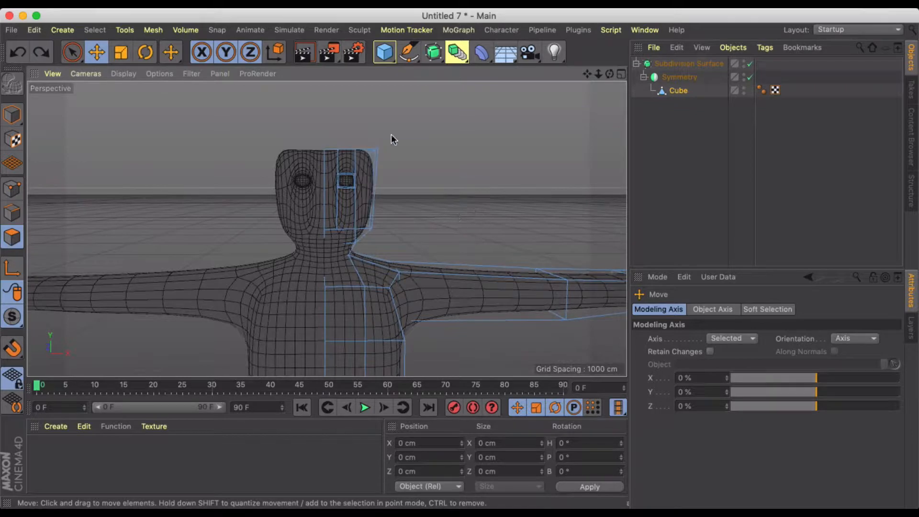
Add a new sphere primitive and raise it along its vertical axis to the height of the head
{"action": "left_click", "coordinate": [394, 56]}
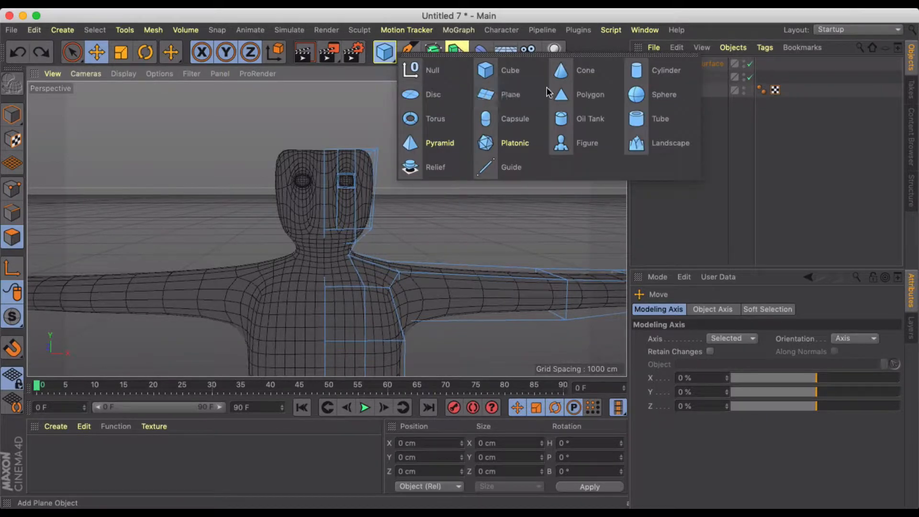
{"action": "left_click", "coordinate": [670, 92]}
{"action": "scroll", "coordinate": [448, 177], "scroll_direction": "down", "scroll_amount": 3}
{"action": "middle_click_drag", "start_coordinate": [441, 233], "coordinate": [381, 205], "text": "alt"}
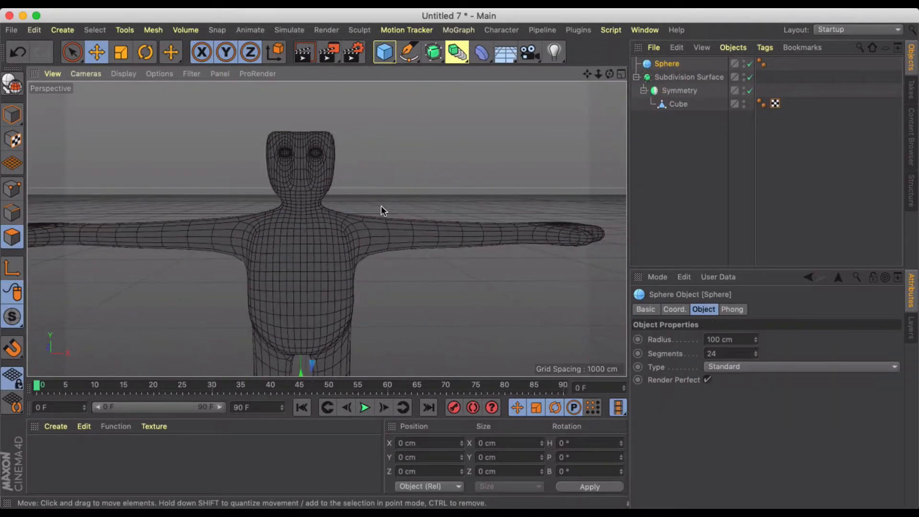
{"action": "key", "text": "e"}
{"action": "middle_click_drag", "start_coordinate": [332, 313], "coordinate": [329, 174], "text": "alt"}
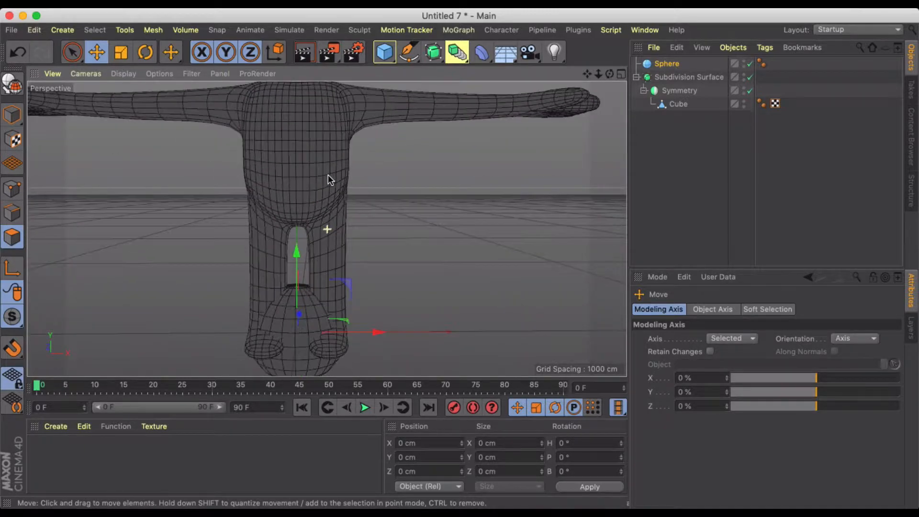
{"action": "left_click_drag", "start_coordinate": [304, 245], "coordinate": [301, 87]}
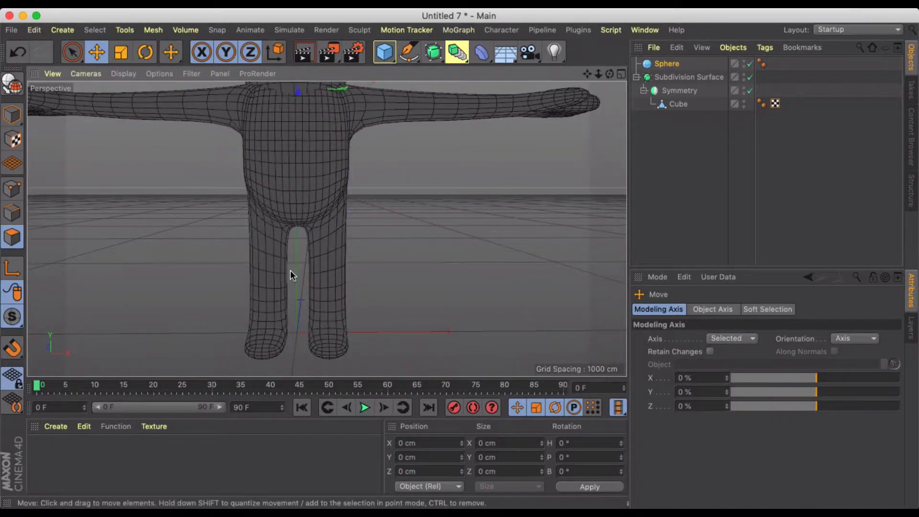
{"action": "middle_click_drag", "start_coordinate": [285, 254], "coordinate": [294, 344], "text": "alt"}
{"action": "left_click_drag", "start_coordinate": [308, 174], "coordinate": [310, 144]}
Scale the sphere down to a small ball and pull it forward in front of the face
{"action": "key", "text": "t"}
{"action": "left_click_drag", "start_coordinate": [488, 204], "coordinate": [163, 232]}
{"action": "key", "text": "e"}
{"action": "left_click_drag", "start_coordinate": [251, 251], "coordinate": [211, 284], "text": "alt"}
{"action": "left_click_drag", "start_coordinate": [347, 191], "coordinate": [282, 217]}
{"action": "scroll", "coordinate": [283, 217], "scroll_direction": "up", "scroll_amount": 3}
Nest the sphere in a new Symmetry object, and offset and shrink it into a mirrored pair of eye-sized balls
{"action": "left_click_drag", "start_coordinate": [458, 54], "coordinate": [610, 117]}
{"action": "left_click_drag", "start_coordinate": [668, 81], "coordinate": [672, 67]}
{"action": "left_click_drag", "start_coordinate": [360, 233], "coordinate": [389, 240]}
{"action": "key", "text": "t"}
{"action": "left_click_drag", "start_coordinate": [479, 215], "coordinate": [155, 274]}
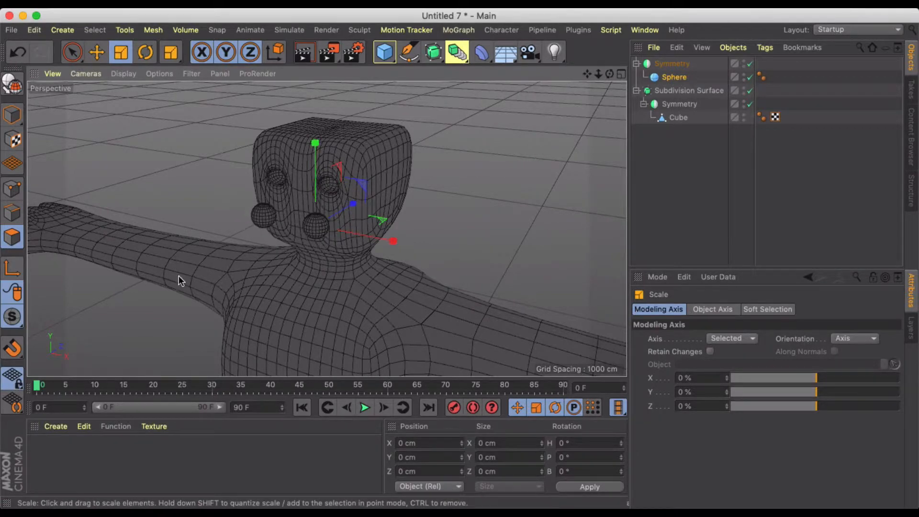
Move the sphere sideways and raise it so the mirrored pair lines up with the eye sockets
{"action": "scroll", "coordinate": [272, 254], "scroll_direction": "up", "scroll_amount": 8}
{"action": "key", "text": "e"}
{"action": "scroll", "coordinate": [330, 248], "scroll_direction": "up", "scroll_amount": 2}
{"action": "left_click_drag", "start_coordinate": [349, 283], "coordinate": [390, 273], "text": "alt"}
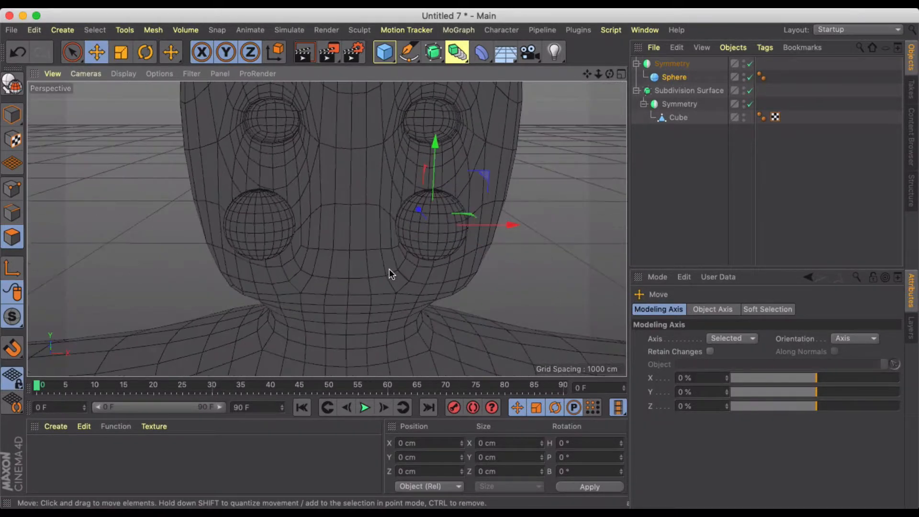
{"action": "left_click_drag", "start_coordinate": [507, 224], "coordinate": [513, 225]}
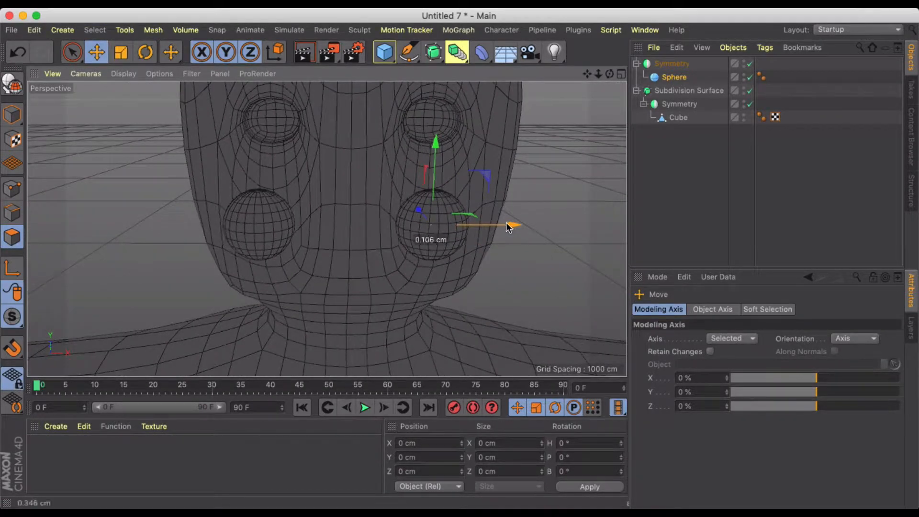
{"action": "mouse_move", "coordinate": [436, 146]}
{"action": "left_mouse_down"}
{"action": "mouse_move", "coordinate": [438, 72]}
{"action": "mouse_move", "coordinate": [438, 144]}
{"action": "left_mouse_up"}
{"action": "scroll", "coordinate": [439, 155], "scroll_direction": "up", "scroll_amount": 5}
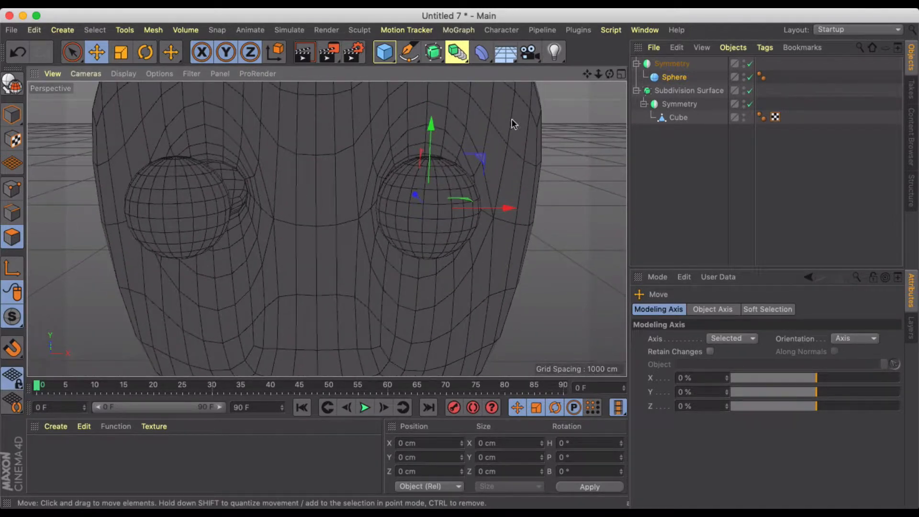
Shift the eyeballs' Symmetry object slightly along its X axis to centre the pair on the face
{"action": "left_click", "coordinate": [672, 63]}
{"action": "scroll", "coordinate": [380, 252], "scroll_direction": "down", "scroll_amount": 5}
{"action": "scroll", "coordinate": [382, 258], "scroll_direction": "down", "scroll_amount": 6}
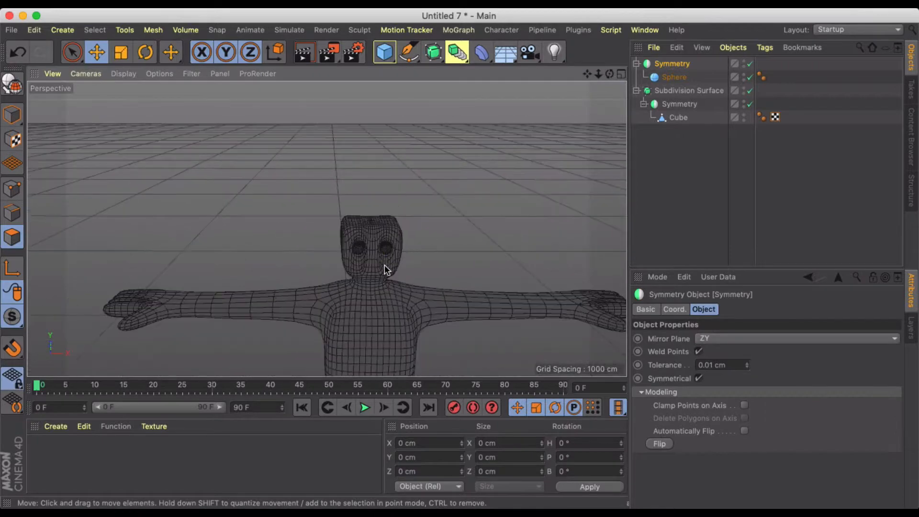
{"action": "scroll", "coordinate": [378, 295], "scroll_direction": "up", "scroll_amount": 1}
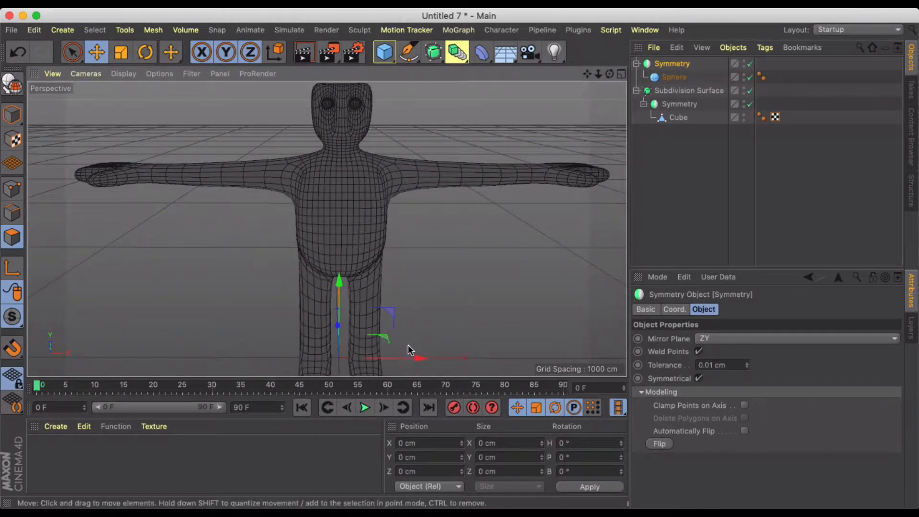
{"action": "left_click_drag", "start_coordinate": [409, 357], "coordinate": [414, 358]}
{"action": "scroll", "coordinate": [371, 145], "scroll_direction": "up", "scroll_amount": 8}
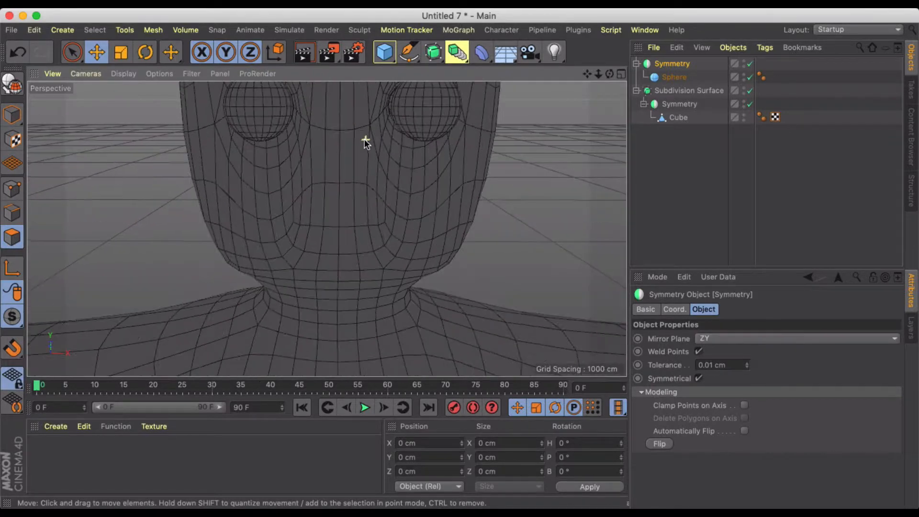
{"action": "left_click_drag", "start_coordinate": [361, 179], "coordinate": [369, 202], "text": "alt"}
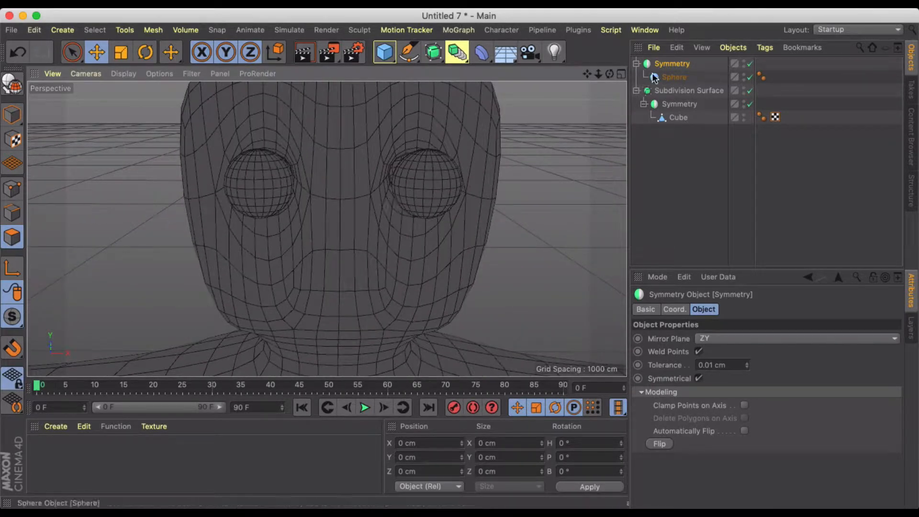
Push the sphere back into the head until the eyeballs sit in their sockets, and preview them with a viewport render
{"action": "left_click", "coordinate": [674, 78]}
{"action": "left_click_drag", "start_coordinate": [287, 230], "coordinate": [458, 154], "text": "alt"}
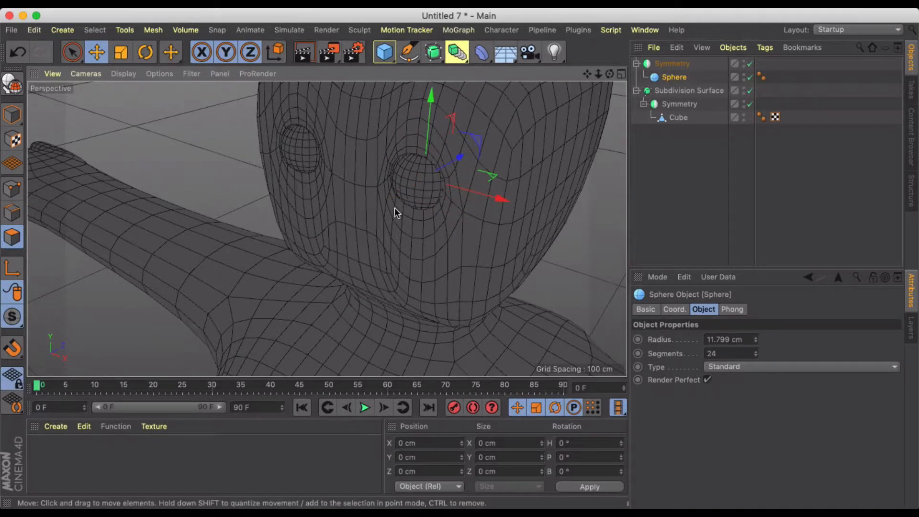
{"action": "left_click_drag", "start_coordinate": [395, 208], "coordinate": [435, 195], "text": "alt"}
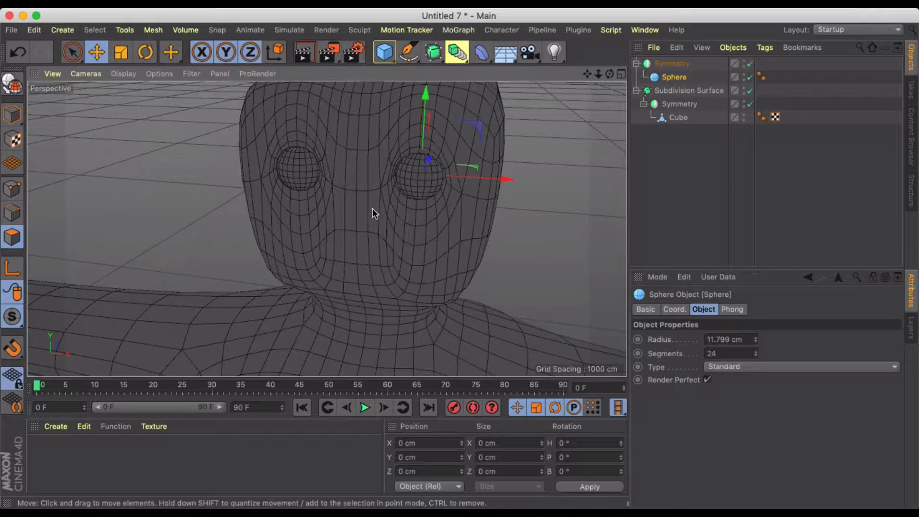
{"action": "left_click_drag", "start_coordinate": [372, 209], "coordinate": [404, 179], "text": "alt"}
{"action": "scroll", "coordinate": [405, 184], "scroll_direction": "down", "scroll_amount": 3}
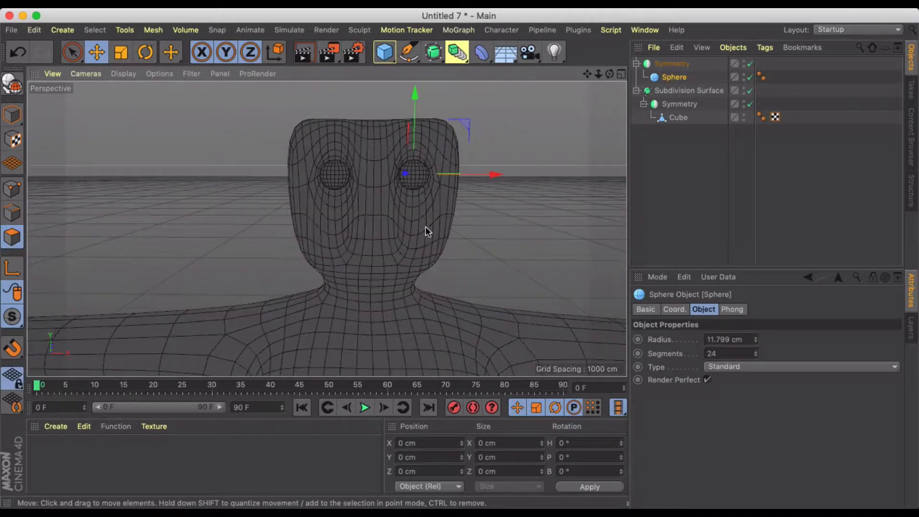
{"action": "left_click", "coordinate": [306, 57]}
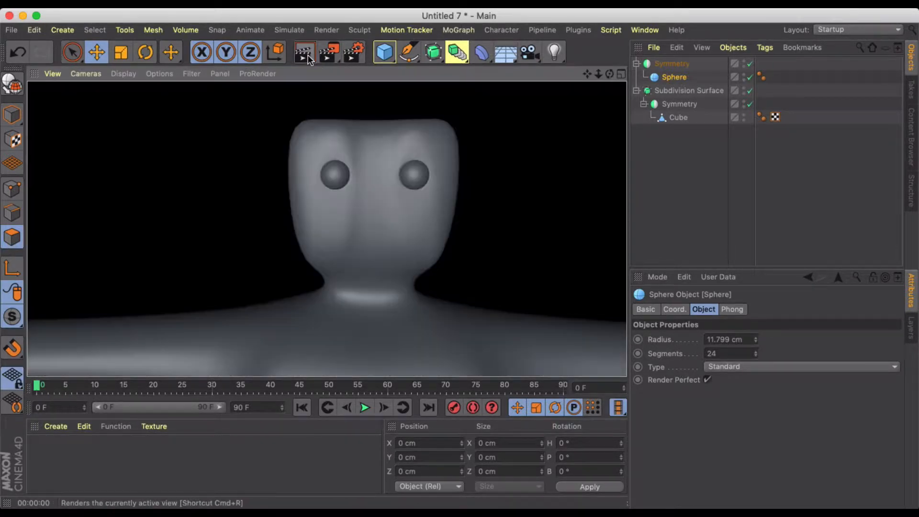
{"action": "left_click", "coordinate": [543, 228]}
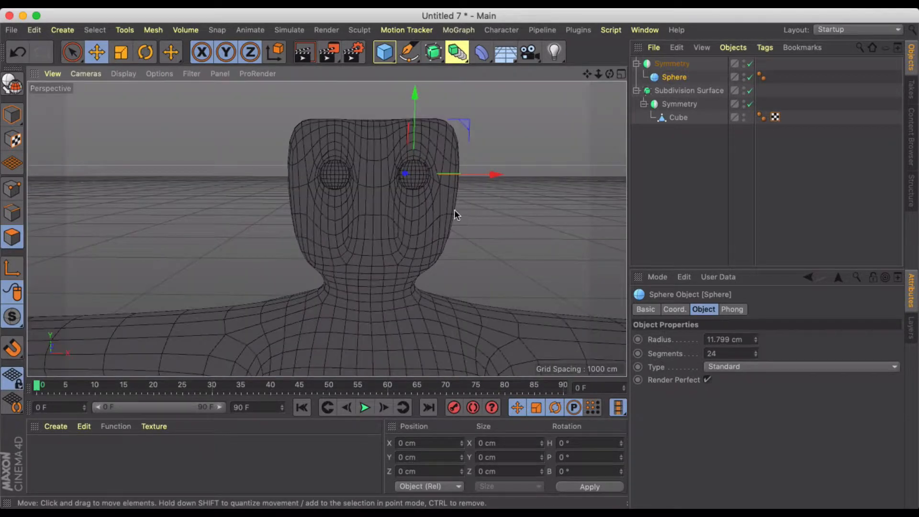
Select the Cube mesh under the Subdivision Surface, activate Line Cut for the front of the head, and undo the last change
{"action": "scroll", "coordinate": [450, 210], "scroll_direction": "up", "scroll_amount": 4}
{"action": "left_click_drag", "start_coordinate": [399, 196], "coordinate": [379, 213], "text": "alt"}
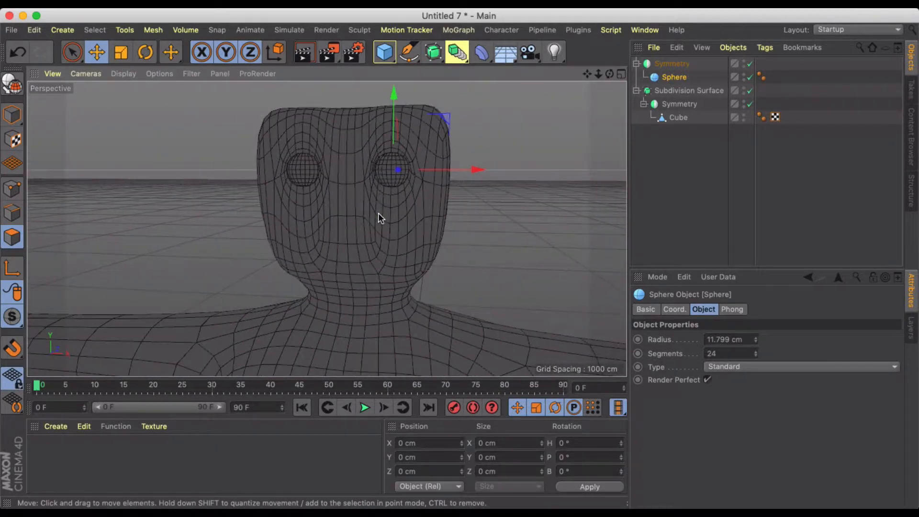
{"action": "left_click", "coordinate": [670, 117]}
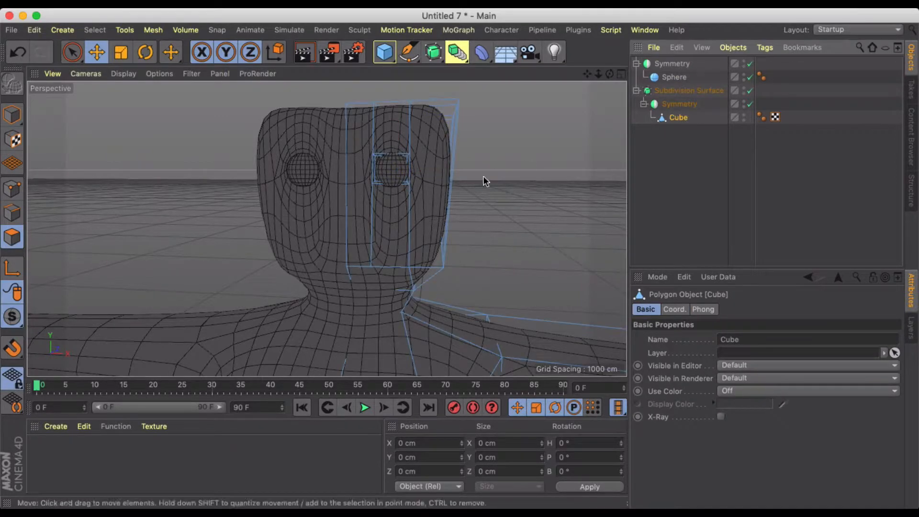
{"action": "left_click_drag", "start_coordinate": [447, 197], "coordinate": [363, 250], "text": "alt"}
{"action": "scroll", "coordinate": [356, 218], "scroll_direction": "up", "scroll_amount": 4}
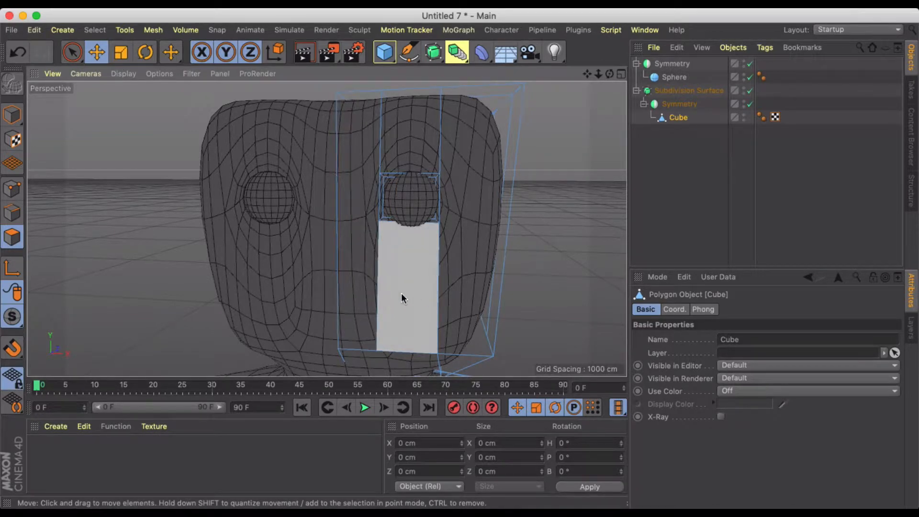
{"action": "key", "text": "k"}
{"action": "key", "text": "k"}
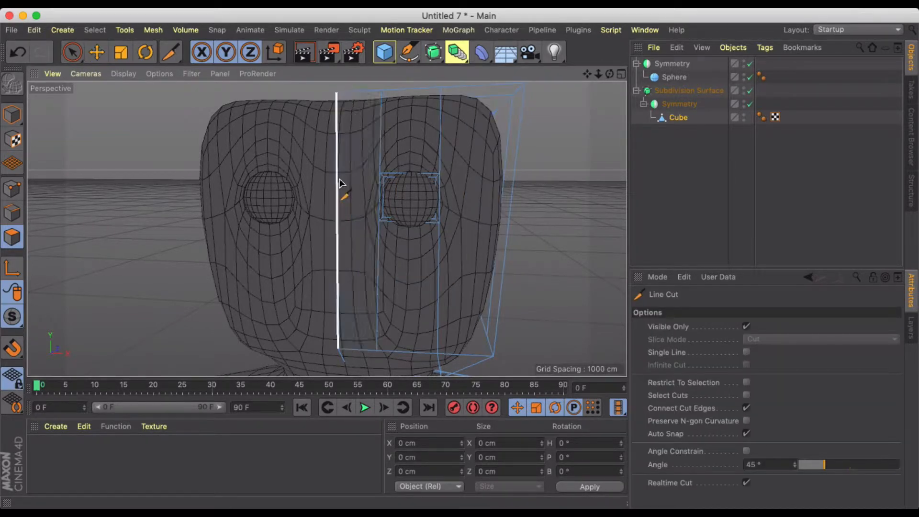
{"action": "key", "text": "ctrl+z"}
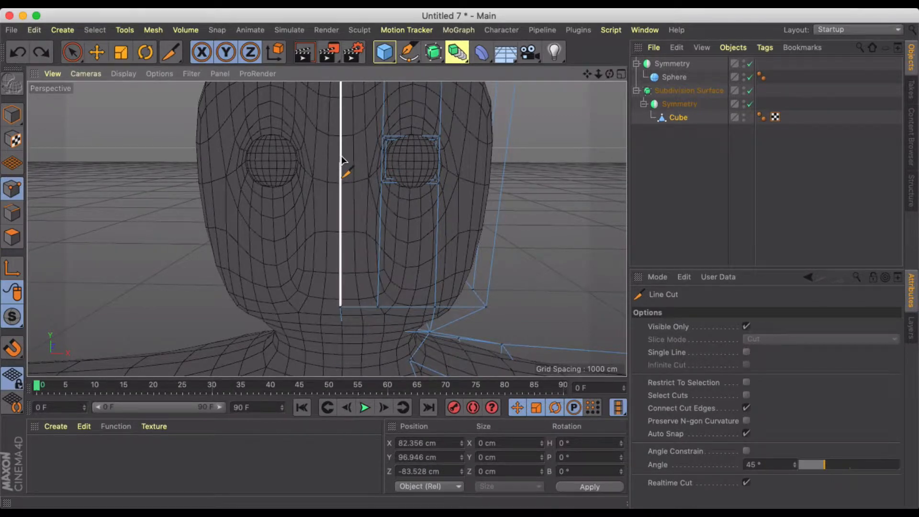
{"action": "left_click_drag", "start_coordinate": [349, 156], "coordinate": [328, 234], "text": "alt"}
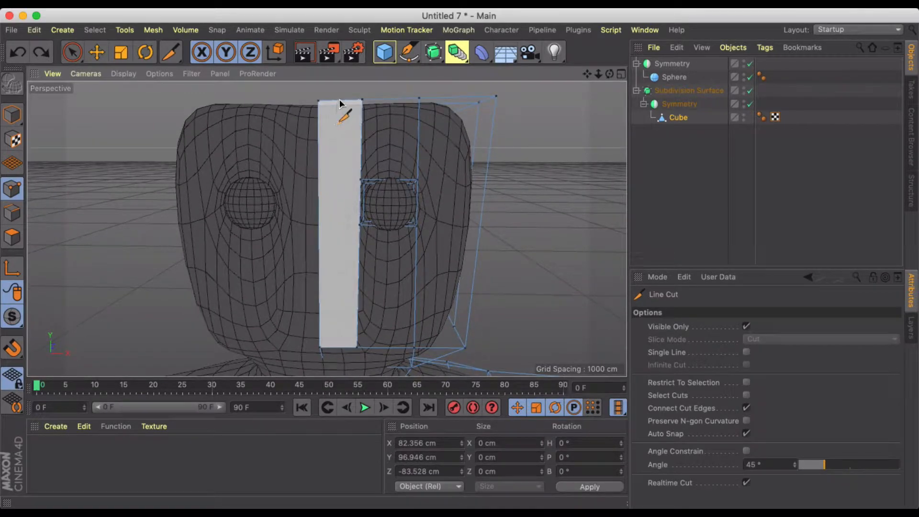
Try a vertical line cut in polygon mode down the strip between the face's centreline and the eye, and undo it
{"action": "left_click", "coordinate": [11, 237]}
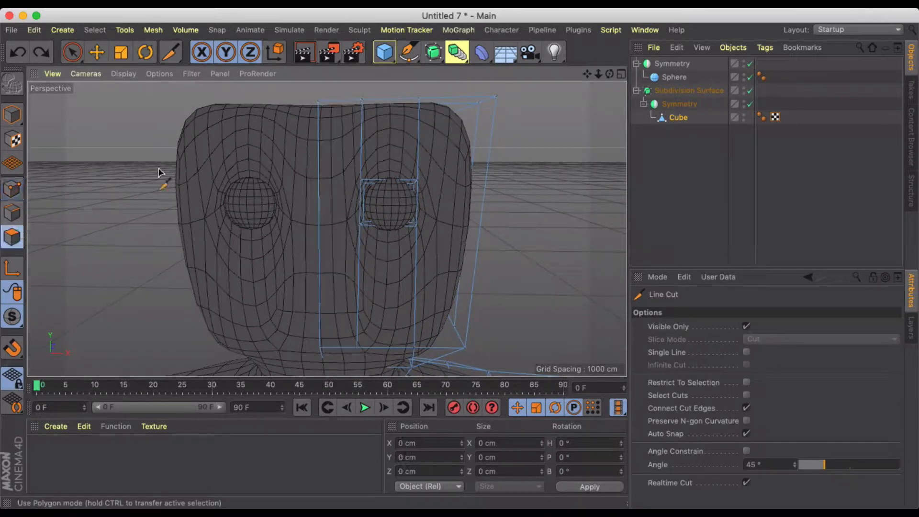
{"action": "left_click", "coordinate": [339, 101]}
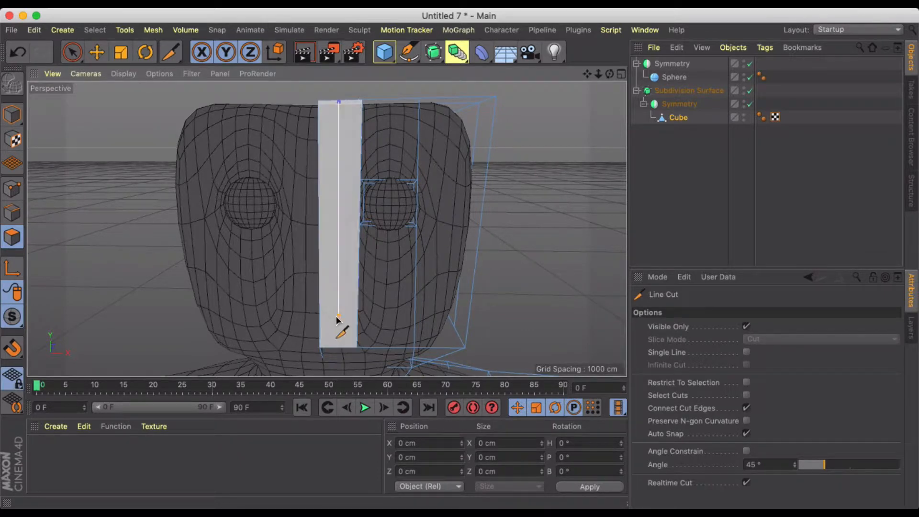
{"action": "left_click", "coordinate": [338, 347]}
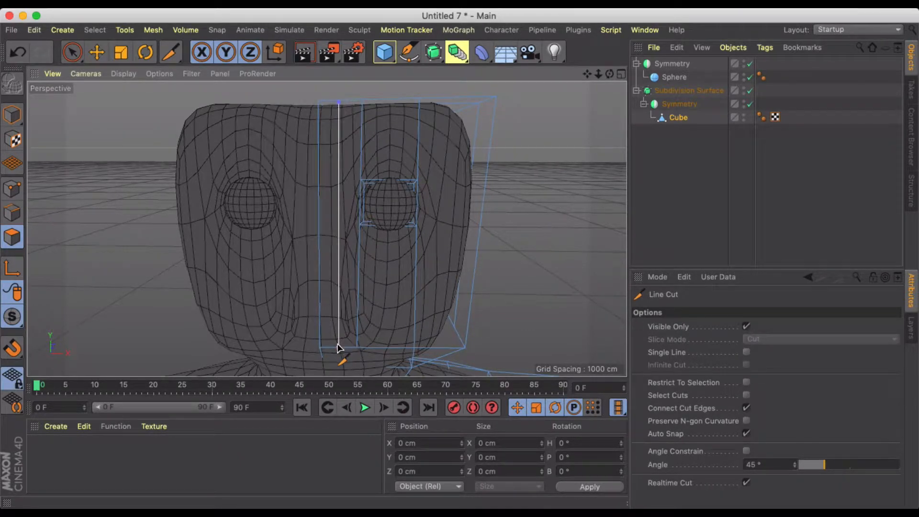
{"action": "key", "text": "e"}
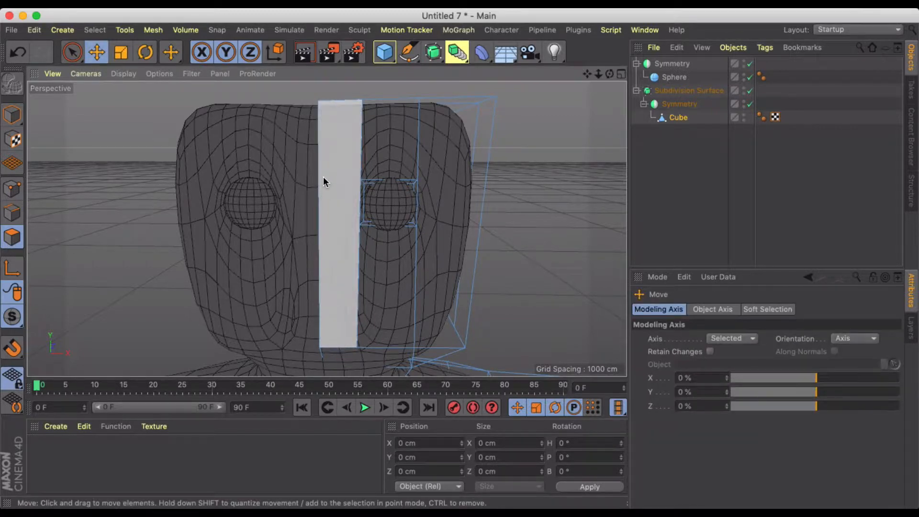
{"action": "key", "text": "super+z"}
{"action": "left_click_drag", "start_coordinate": [342, 220], "coordinate": [300, 254], "text": "alt"}
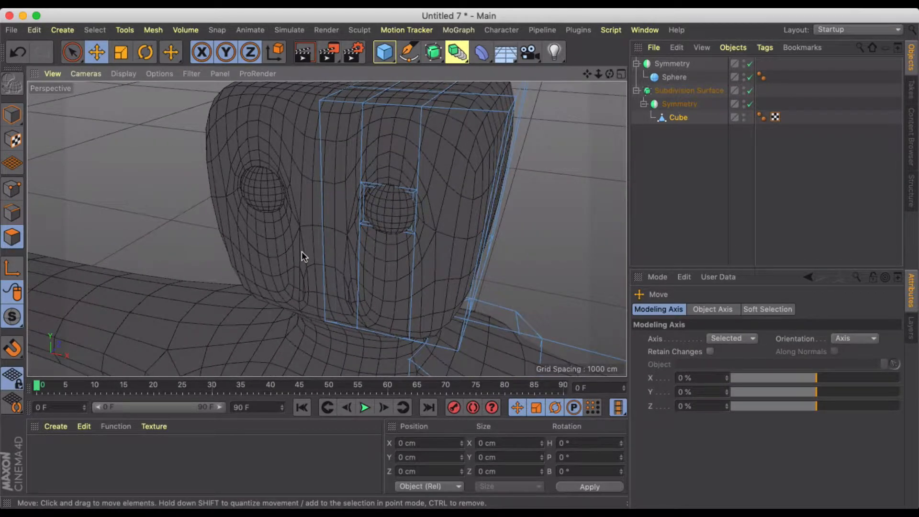
{"action": "left_click_drag", "start_coordinate": [335, 159], "coordinate": [369, 145], "text": "alt"}
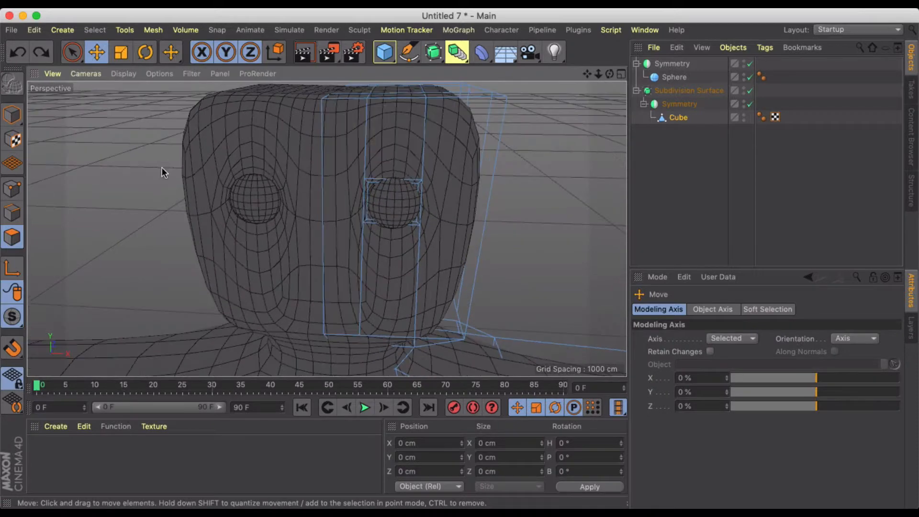
Line-cut the front strip between the centreline and the eye vertically, from the head's top edge to its bottom edge
{"action": "key", "text": "m"}
{"action": "key", "text": "k"}
{"action": "key", "text": "k"}
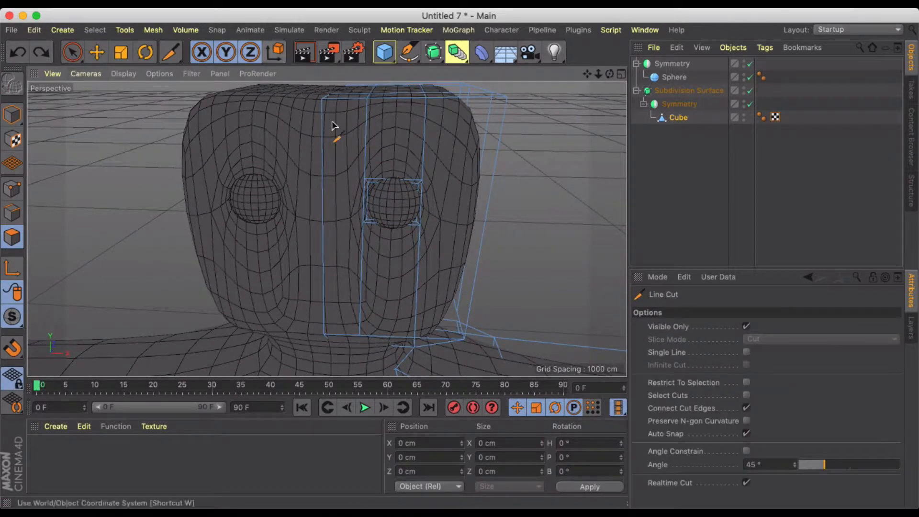
{"action": "left_click", "coordinate": [345, 100]}
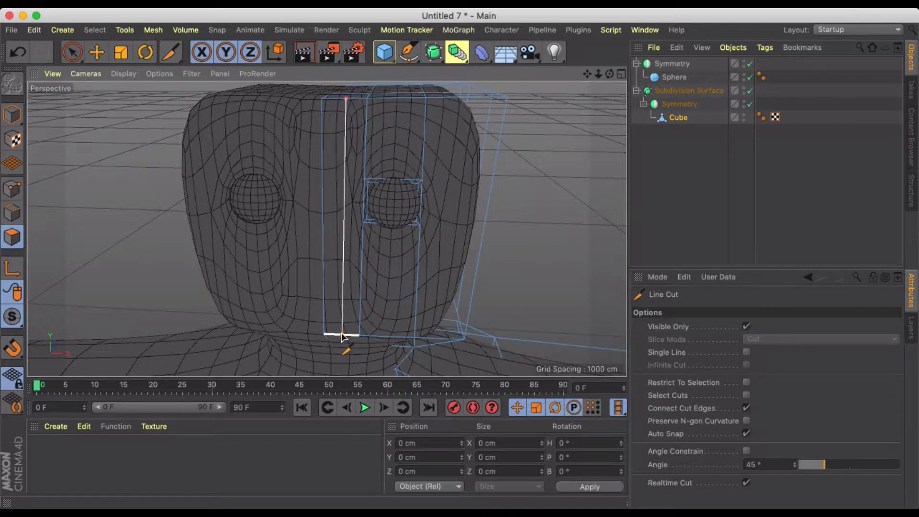
{"action": "left_click", "coordinate": [343, 335]}
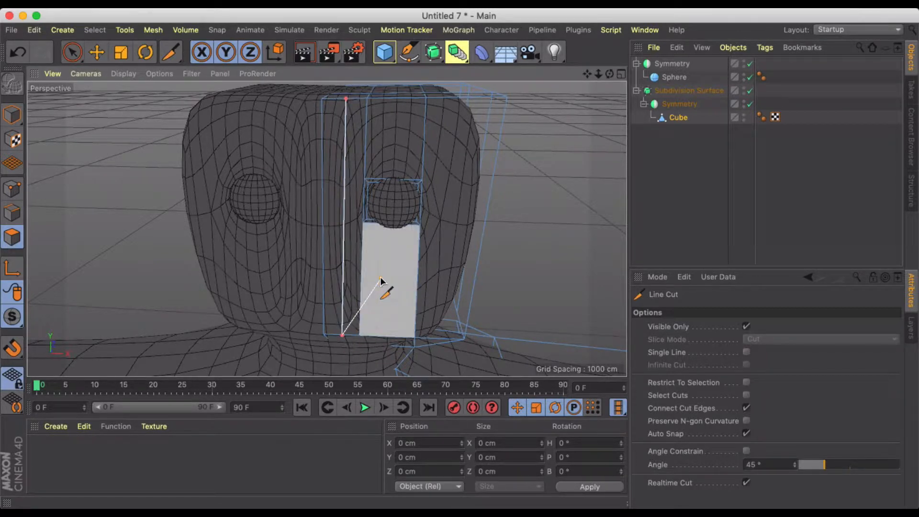
Make two short horizontal line cuts across the narrow central strip, one at eye height and one lower at nose height
{"action": "scroll", "coordinate": [355, 252], "scroll_direction": "up", "scroll_amount": 8}
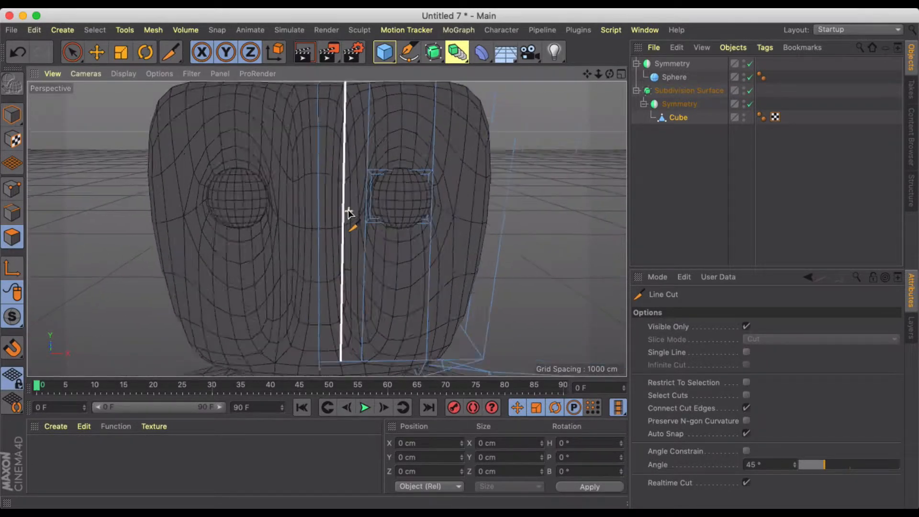
{"action": "scroll", "coordinate": [348, 209], "scroll_direction": "down", "scroll_amount": 8}
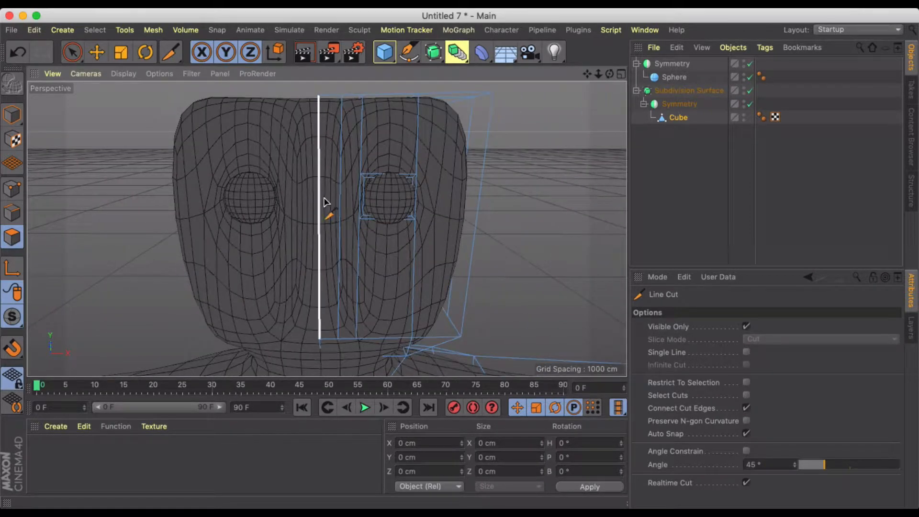
{"action": "left_click", "coordinate": [319, 198]}
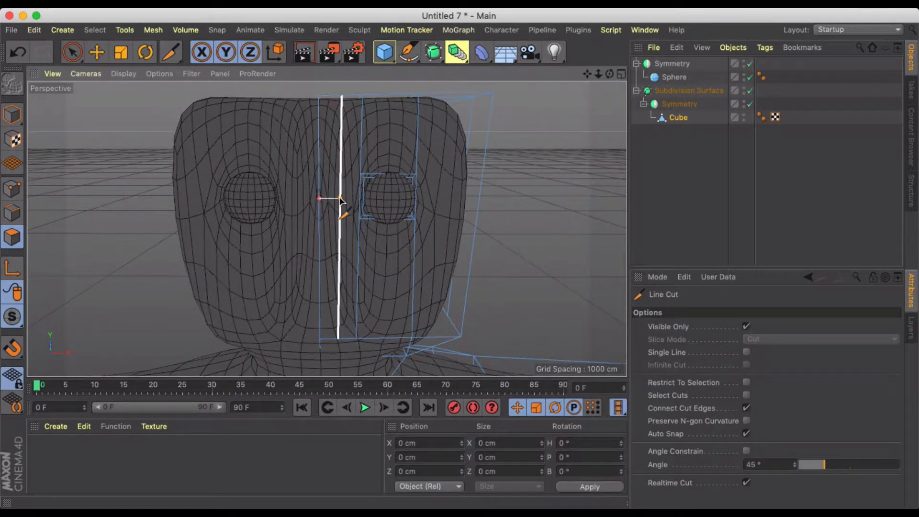
{"action": "left_click", "coordinate": [340, 198]}
{"action": "key", "text": "Escape"}
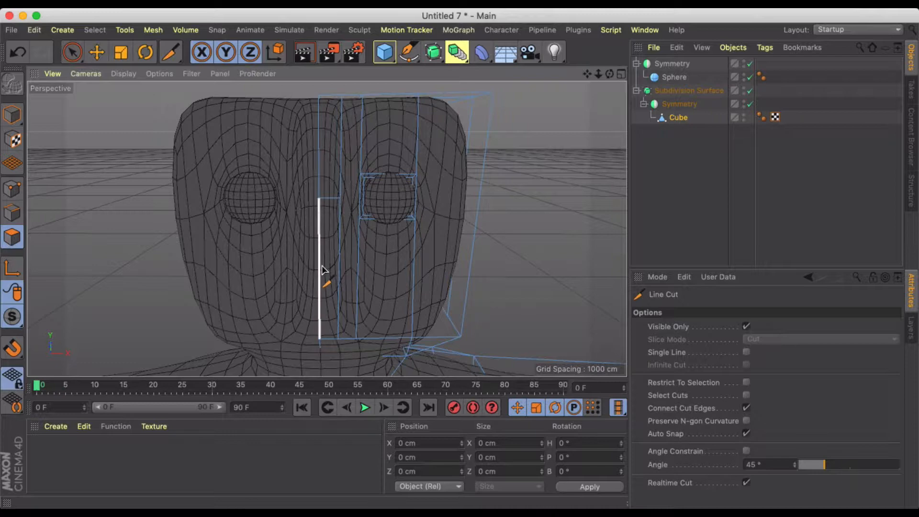
{"action": "left_click", "coordinate": [320, 268]}
{"action": "left_click", "coordinate": [338, 268]}
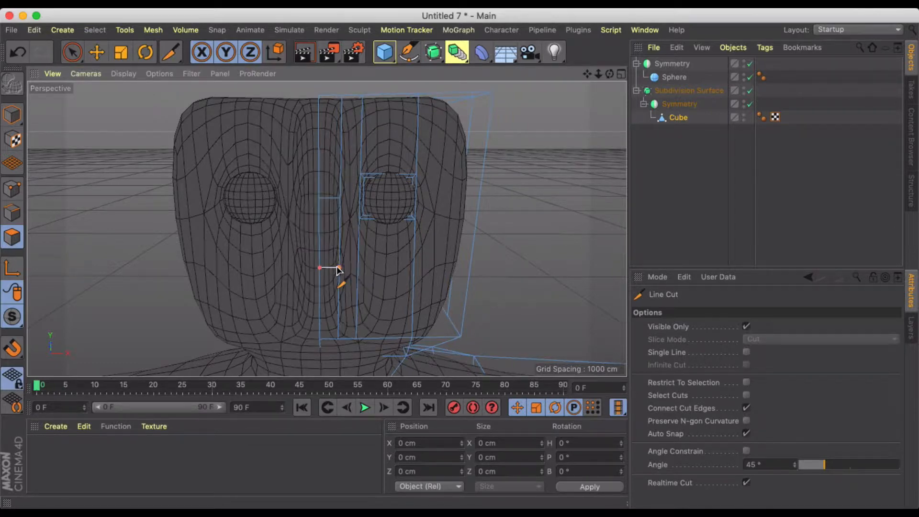
Extrude the polygon between the two horizontal cuts forward out of the face to form the nose
{"action": "left_click", "coordinate": [97, 52]}
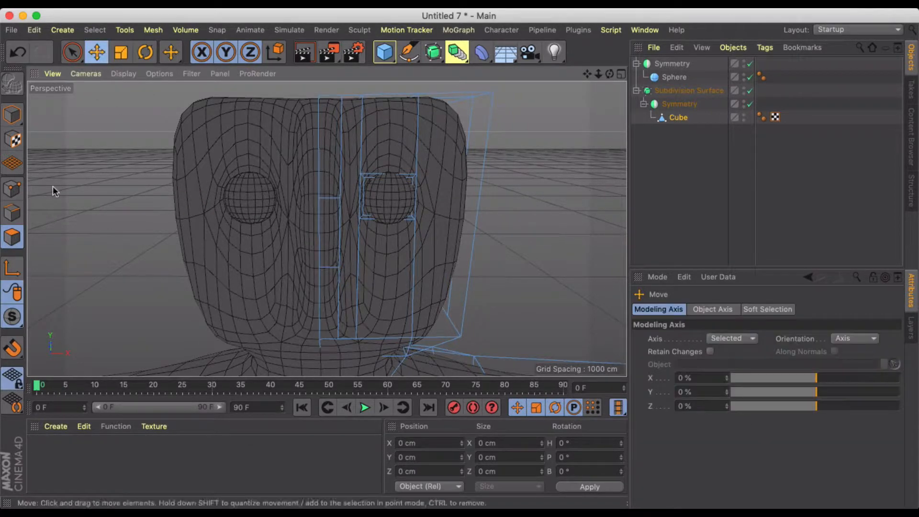
{"action": "left_click", "coordinate": [332, 245]}
{"action": "left_click_drag", "start_coordinate": [330, 249], "coordinate": [246, 278], "text": "alt"}
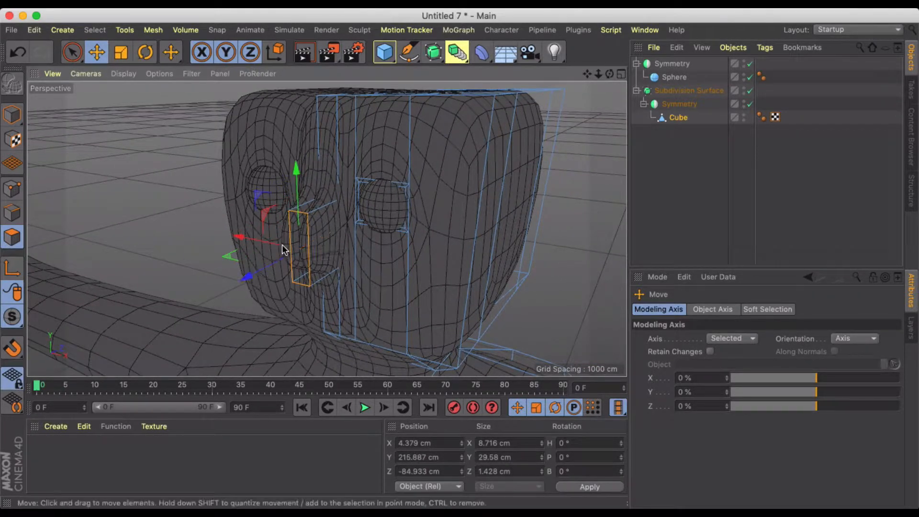
{"action": "scroll", "coordinate": [295, 227], "scroll_direction": "up", "scroll_amount": 4}
{"action": "left_click_drag", "start_coordinate": [295, 227], "coordinate": [383, 226], "text": "alt"}
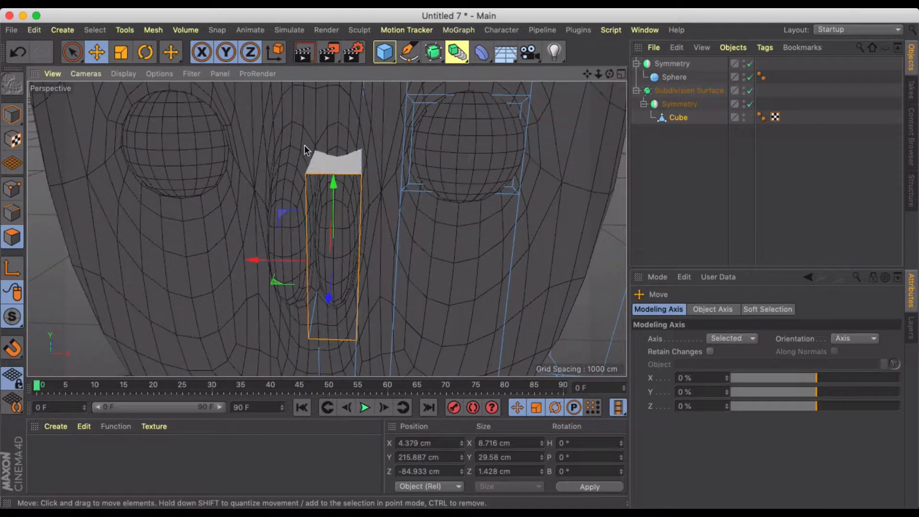
Delete the nose's inner side polygon on the symmetry plane with smoothing and body symmetry switched off, and turn both back on
{"action": "left_click", "coordinate": [750, 90]}
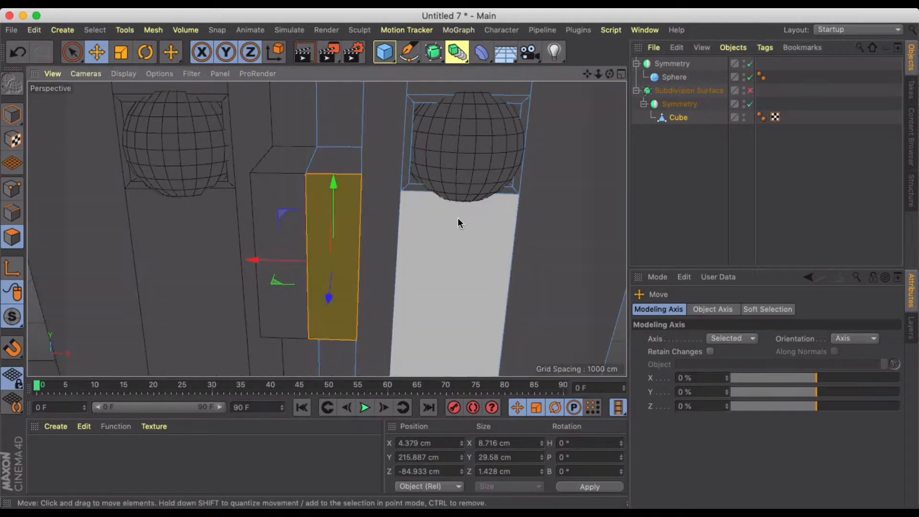
{"action": "left_click_drag", "start_coordinate": [457, 218], "coordinate": [493, 215], "text": "alt"}
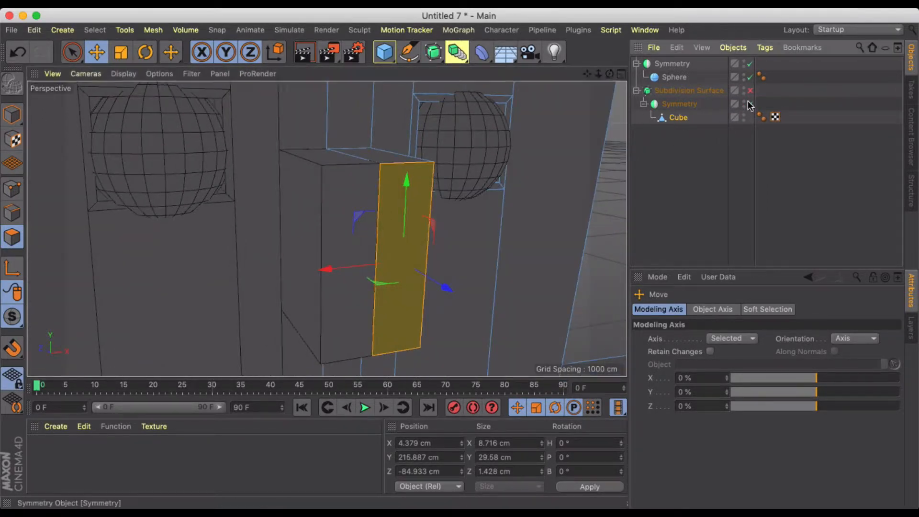
{"action": "left_click", "coordinate": [750, 103]}
{"action": "left_click", "coordinate": [375, 219]}
{"action": "key", "text": "Delete"}
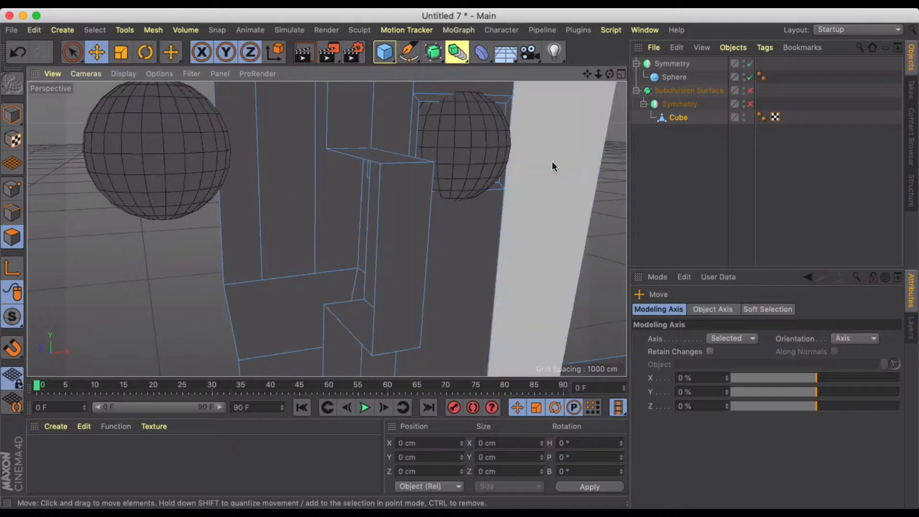
{"action": "left_click", "coordinate": [750, 104]}
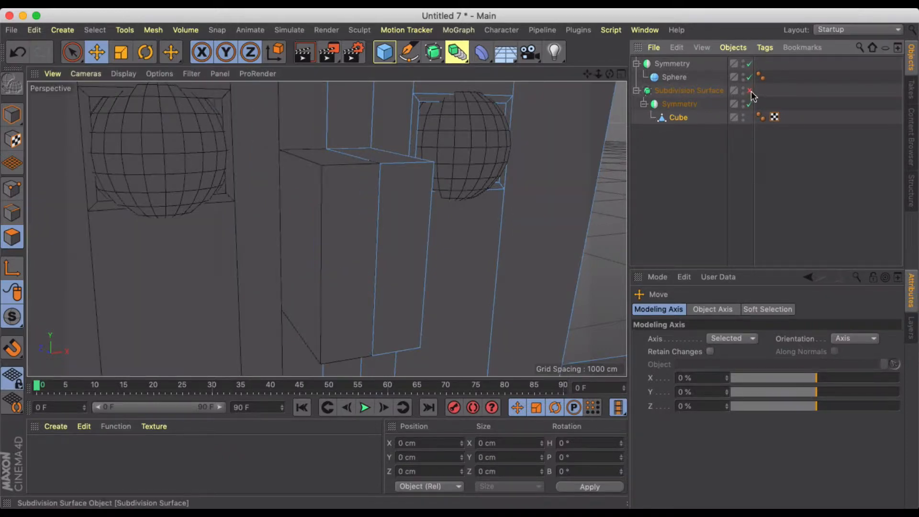
{"action": "left_click", "coordinate": [750, 91]}
With smoothing temporarily off, raise the centreline point at the nose's top root to about Y 242 cm to form the bridge
{"action": "scroll", "coordinate": [362, 205], "scroll_direction": "down", "scroll_amount": 3}
{"action": "left_click_drag", "start_coordinate": [362, 206], "coordinate": [245, 235], "text": "alt"}
{"action": "scroll", "coordinate": [368, 150], "scroll_direction": "up", "scroll_amount": 8}
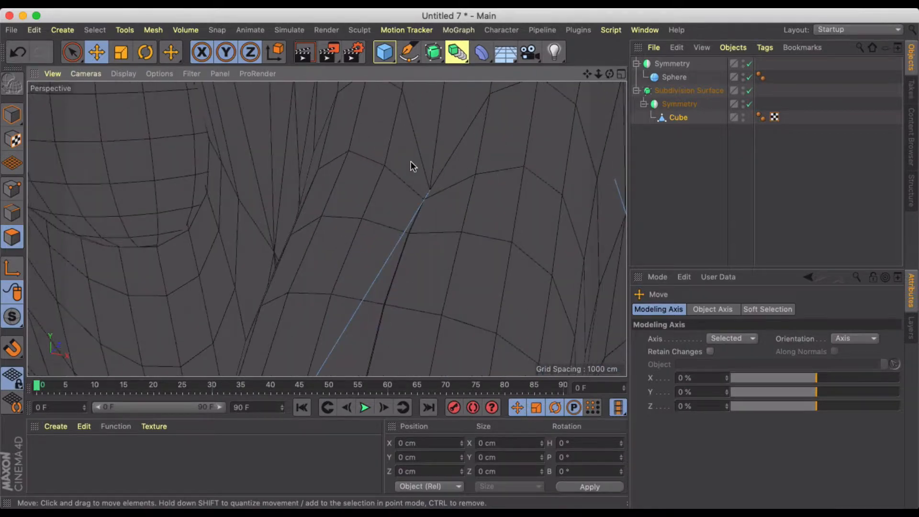
{"action": "scroll", "coordinate": [419, 178], "scroll_direction": "down", "scroll_amount": 12}
{"action": "left_click_drag", "start_coordinate": [418, 177], "coordinate": [421, 158], "text": "alt"}
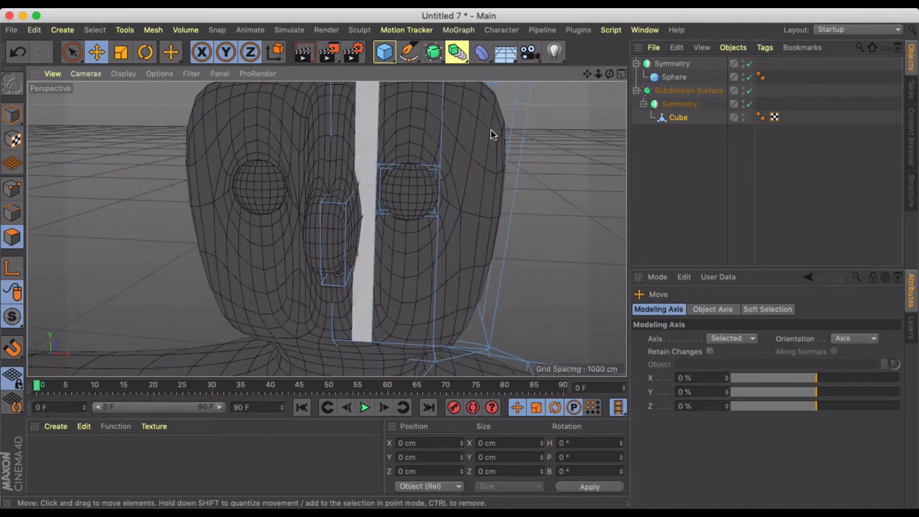
{"action": "left_click", "coordinate": [749, 90]}
{"action": "scroll", "coordinate": [246, 188], "scroll_direction": "up", "scroll_amount": 4}
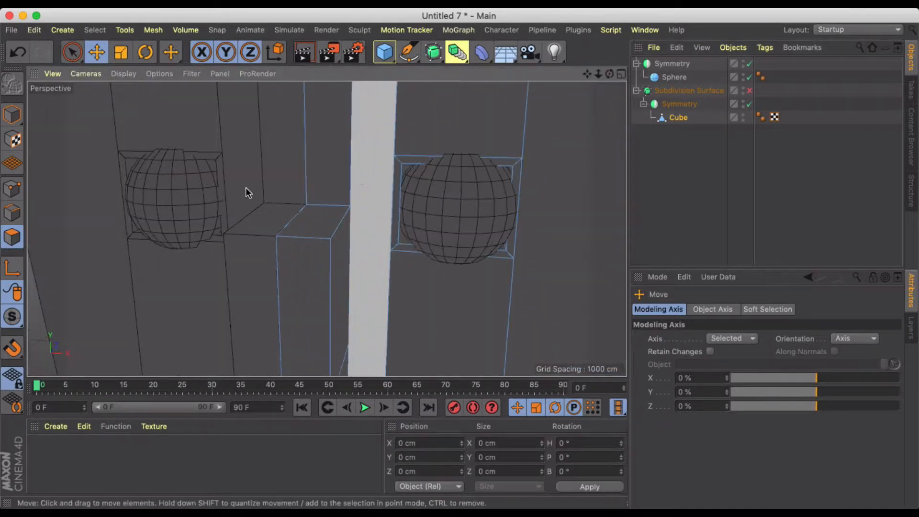
{"action": "left_click", "coordinate": [12, 189]}
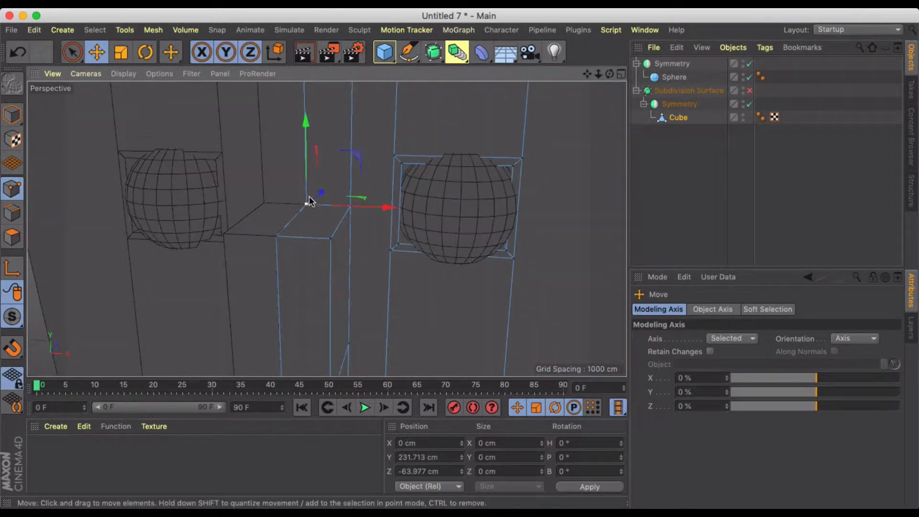
{"action": "mouse_move", "coordinate": [306, 122]}
{"action": "left_mouse_down"}
{"action": "mouse_move", "coordinate": [306, 89]}
{"action": "mouse_move", "coordinate": [316, 127]}
{"action": "left_mouse_up"}
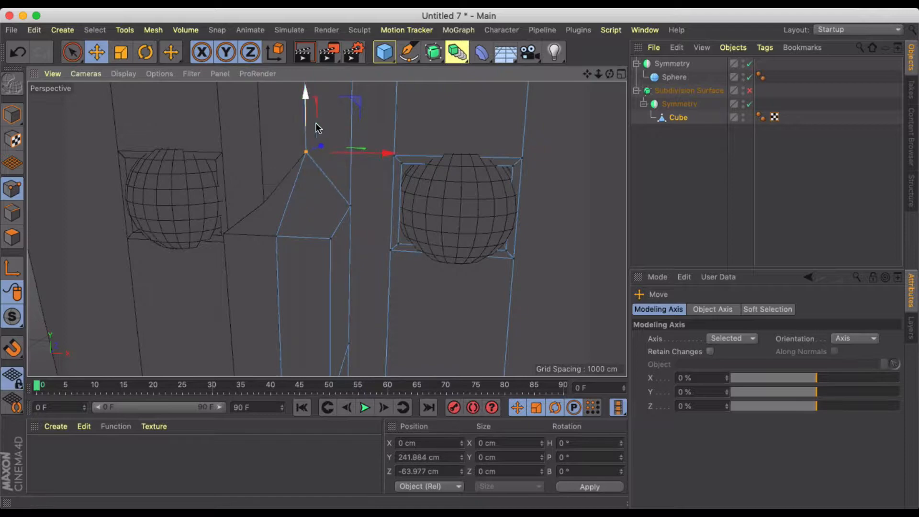
{"action": "left_click", "coordinate": [750, 90]}
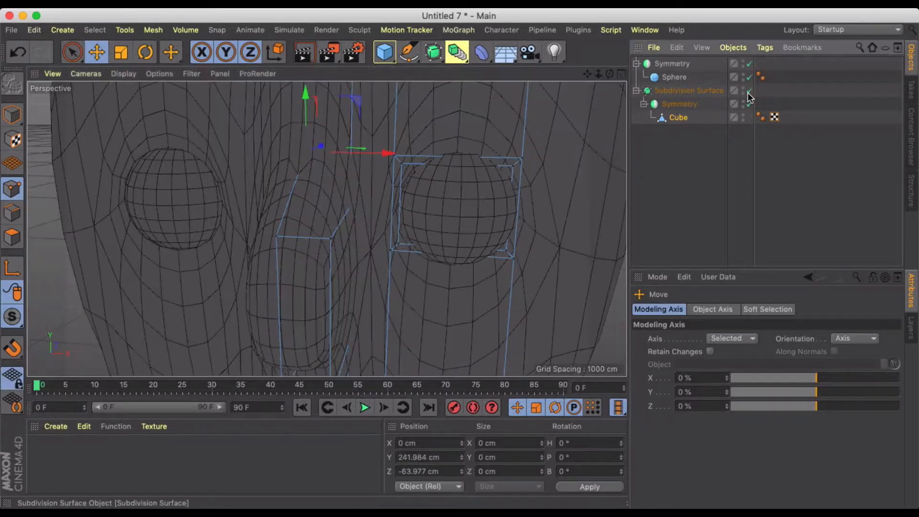
Select the front polygon at the nose tip and pull it forward out of the face to about Z -92.8 cm
{"action": "scroll", "coordinate": [318, 252], "scroll_direction": "down", "scroll_amount": 3}
{"action": "left_click_drag", "start_coordinate": [318, 253], "coordinate": [401, 239], "text": "alt"}
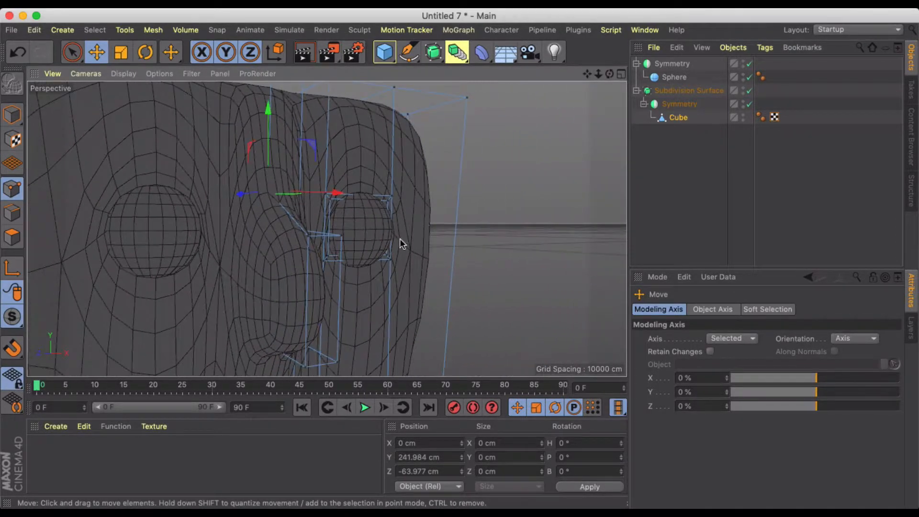
{"action": "scroll", "coordinate": [400, 239], "scroll_direction": "down", "scroll_amount": 4}
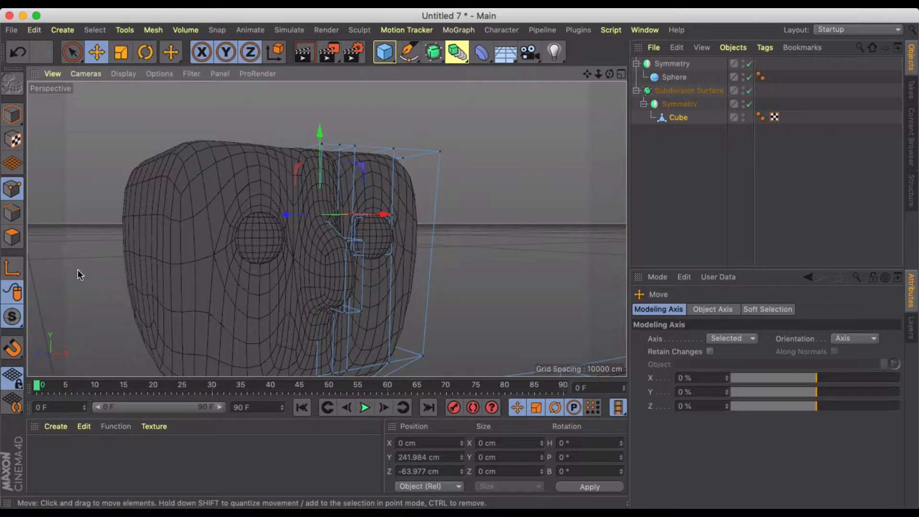
{"action": "left_click", "coordinate": [12, 237]}
{"action": "left_click", "coordinate": [355, 277]}
{"action": "left_click_drag", "start_coordinate": [356, 278], "coordinate": [375, 227], "text": "alt"}
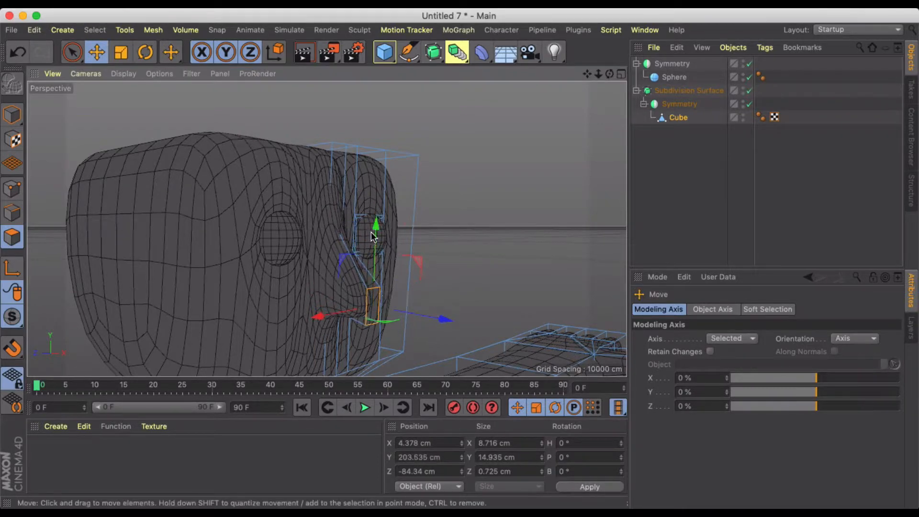
{"action": "left_click_drag", "start_coordinate": [437, 318], "coordinate": [354, 288]}
Set the modeling axis X to 100% and scale the nose tip's front polygon outward from the centreline to about 14.4 cm wide
{"action": "key", "text": "t"}
{"action": "left_click_drag", "start_coordinate": [220, 308], "coordinate": [189, 307]}
{"action": "key", "text": "super+z"}
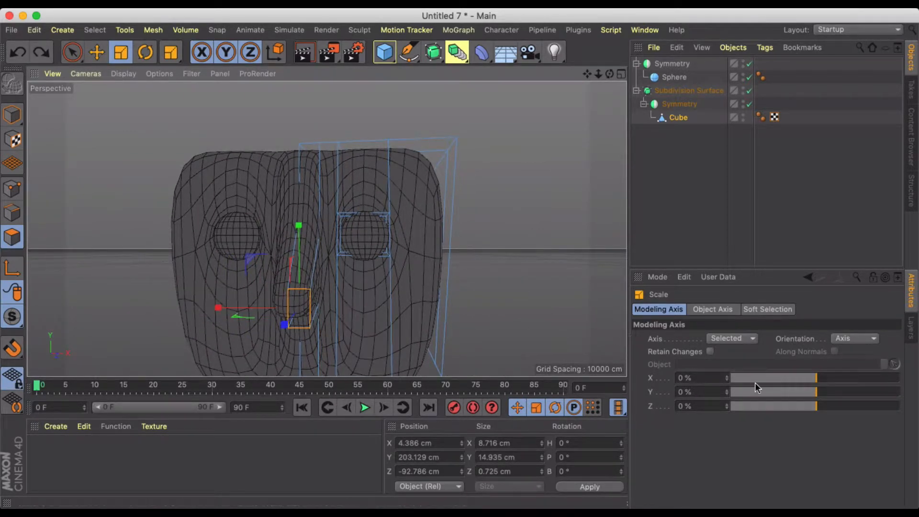
{"action": "left_click_drag", "start_coordinate": [769, 378], "coordinate": [900, 378]}
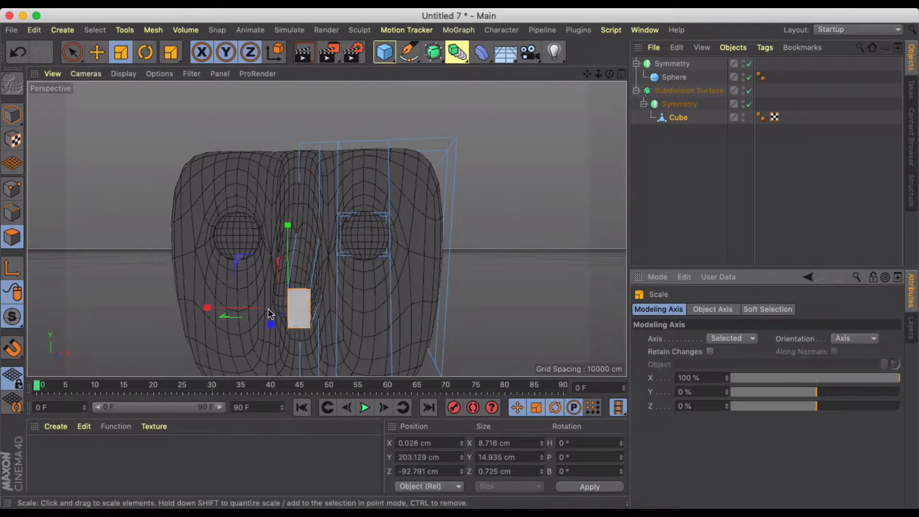
{"action": "left_click_drag", "start_coordinate": [209, 311], "coordinate": [159, 308]}
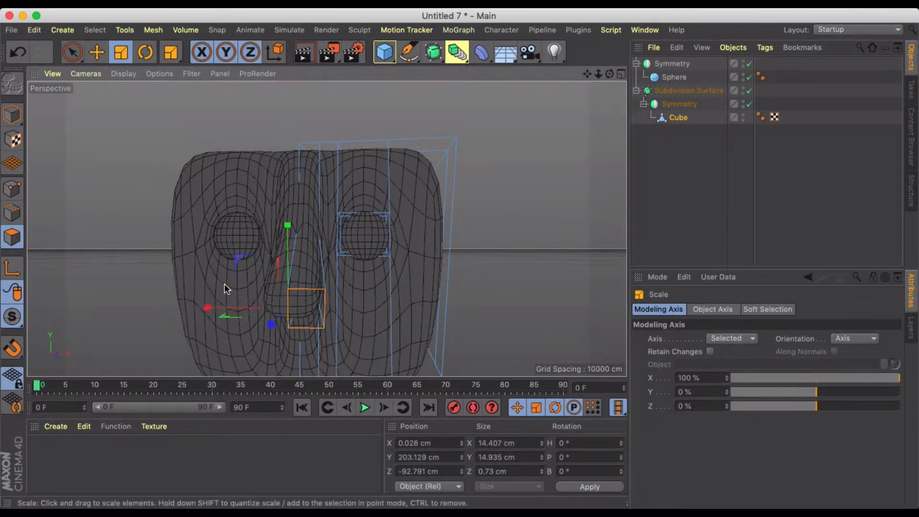
{"action": "left_click_drag", "start_coordinate": [254, 261], "coordinate": [278, 225], "text": "alt"}
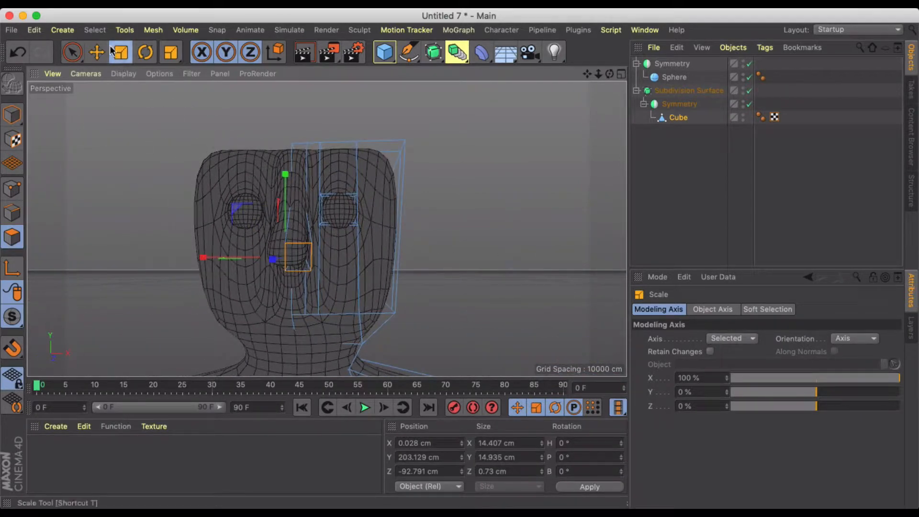
{"action": "left_click", "coordinate": [97, 52]}
{"action": "left_click", "coordinate": [119, 133]}
{"action": "scroll", "coordinate": [200, 264], "scroll_direction": "up", "scroll_amount": 5}
{"action": "left_click_drag", "start_coordinate": [272, 268], "coordinate": [351, 250], "text": "alt"}
{"action": "scroll", "coordinate": [398, 300], "scroll_direction": "up", "scroll_amount": 6}
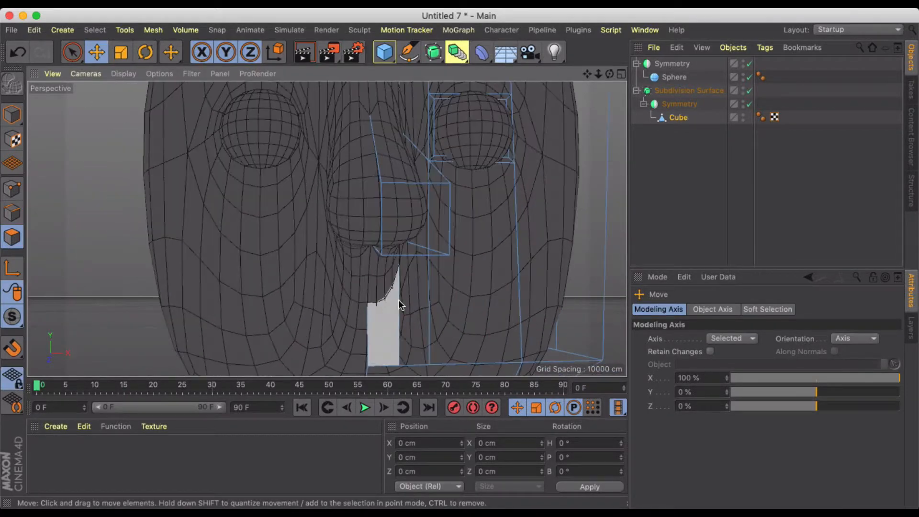
Line-cut the two narrow polygon columns below the nose from the centre line outward, slanting slightly upward at the outer edge, for the upper lip
{"action": "scroll", "coordinate": [353, 296], "scroll_direction": "up", "scroll_amount": 4}
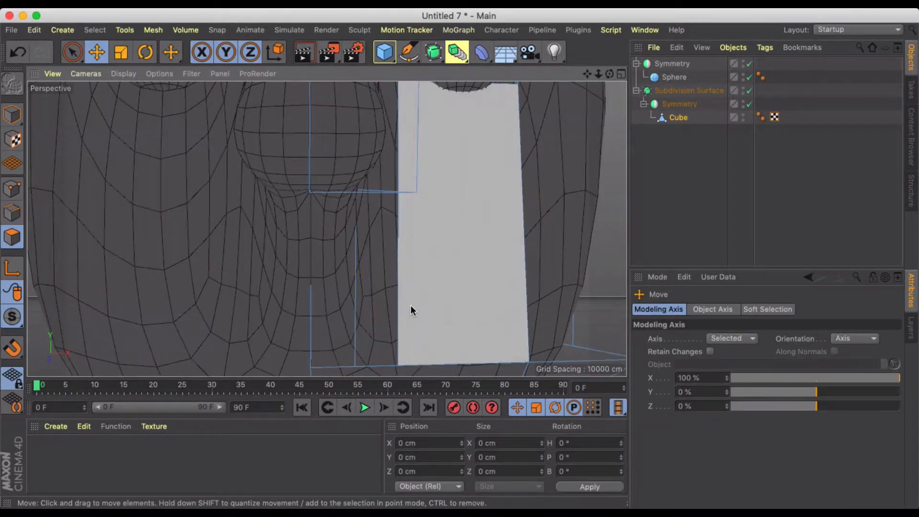
{"action": "middle_click_drag", "start_coordinate": [403, 309], "coordinate": [328, 277], "text": "alt"}
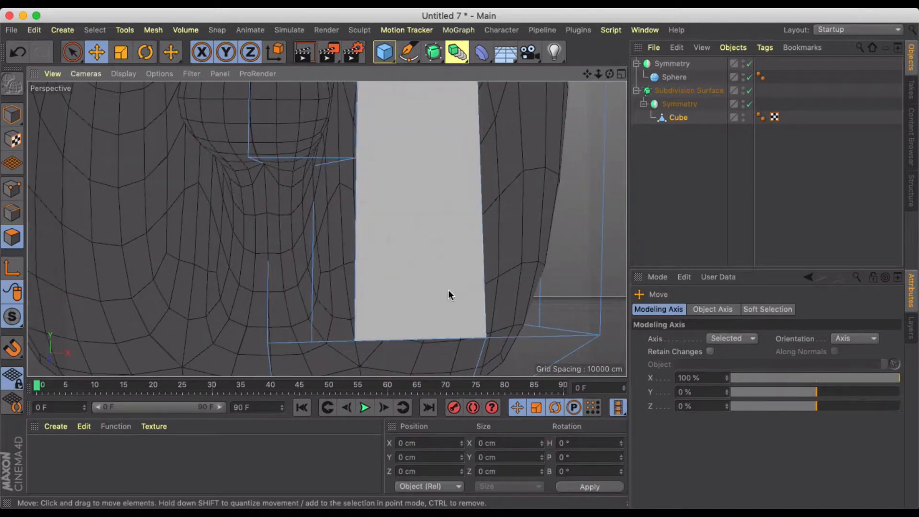
{"action": "key", "text": "k"}
{"action": "key", "text": "k"}
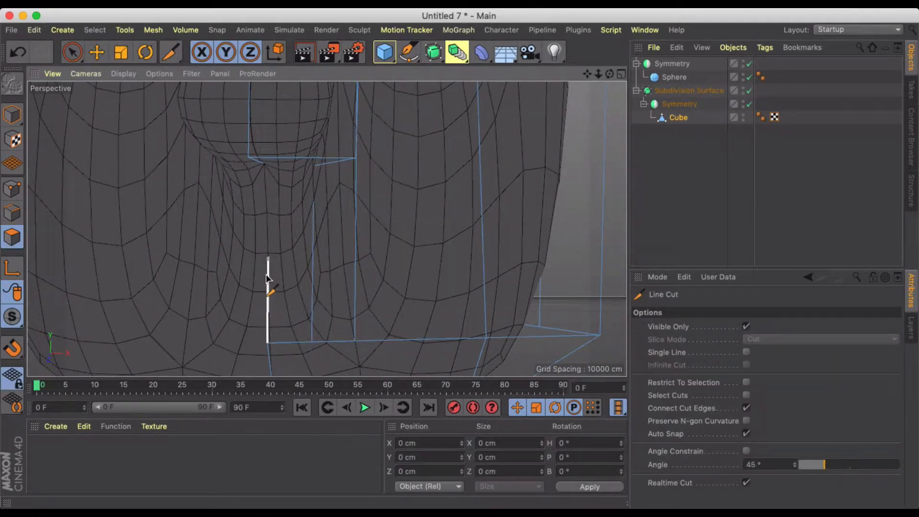
{"action": "left_click", "coordinate": [267, 276]}
{"action": "left_click", "coordinate": [313, 278]}
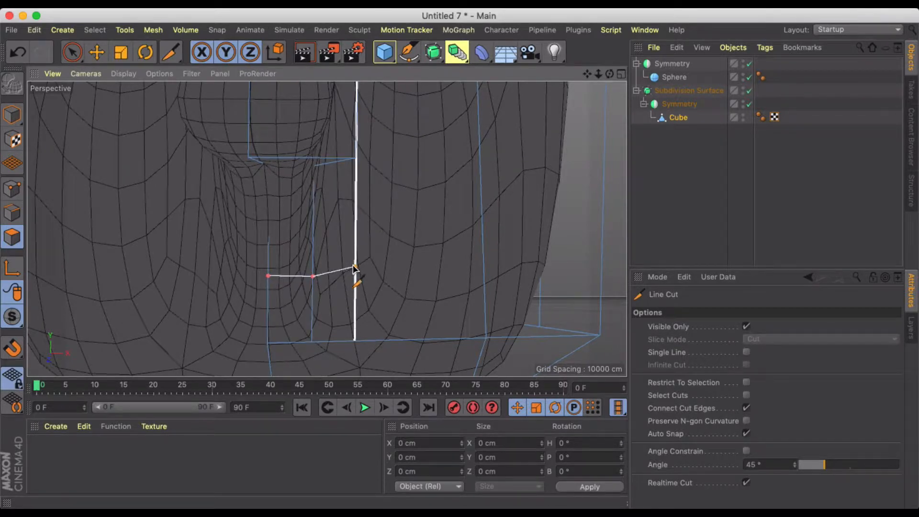
{"action": "left_click", "coordinate": [356, 261]}
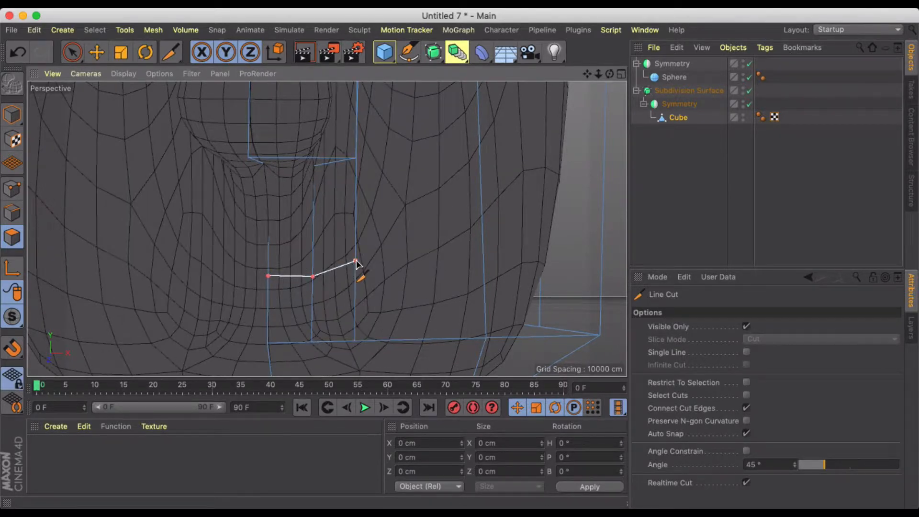
Line-cut the same two columns again a little lower, from the centre line to the outer edge, for the lower lip
{"action": "left_click", "coordinate": [269, 311]}
{"action": "left_click", "coordinate": [313, 310]}
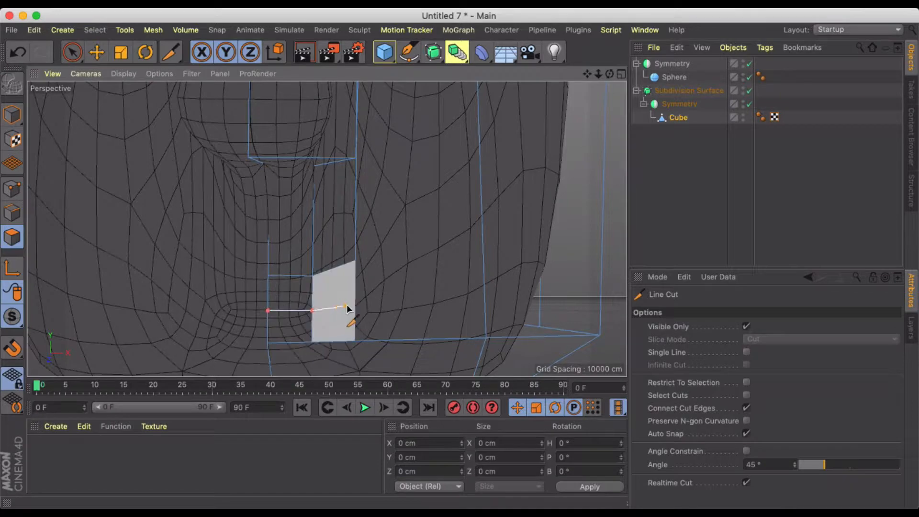
{"action": "left_click", "coordinate": [353, 299]}
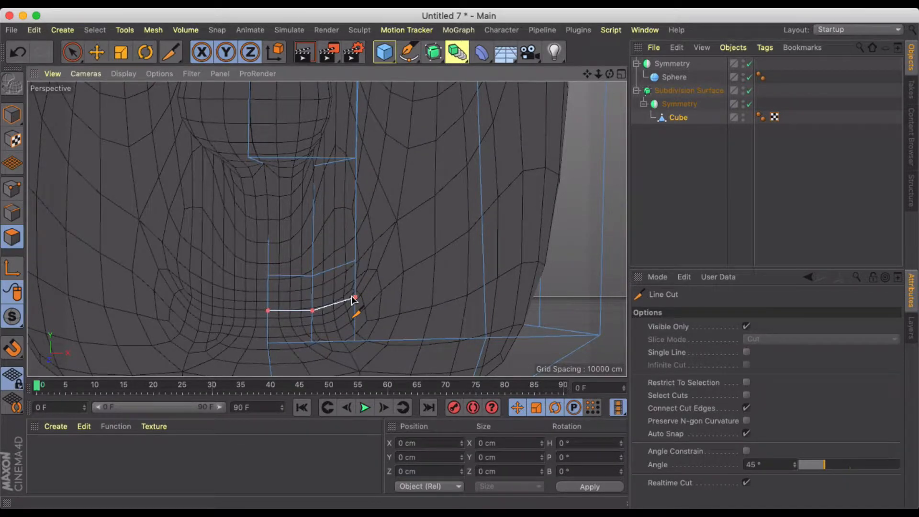
Select the two polygons between the mouth cuts and move them about 12 cm into the head along Z
{"action": "scroll", "coordinate": [322, 273], "scroll_direction": "down", "scroll_amount": 5}
{"action": "left_click_drag", "start_coordinate": [323, 272], "coordinate": [284, 271], "text": "alt"}
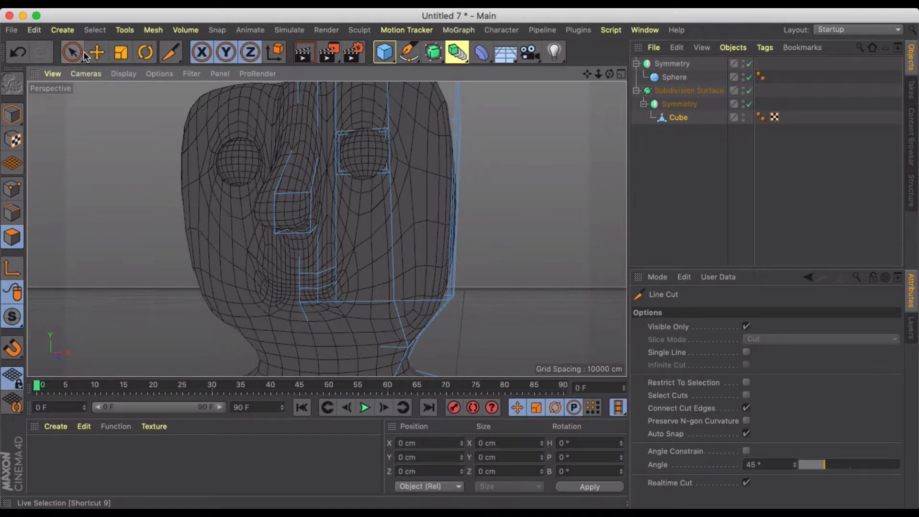
{"action": "key", "text": "e"}
{"action": "left_click", "coordinate": [308, 281]}
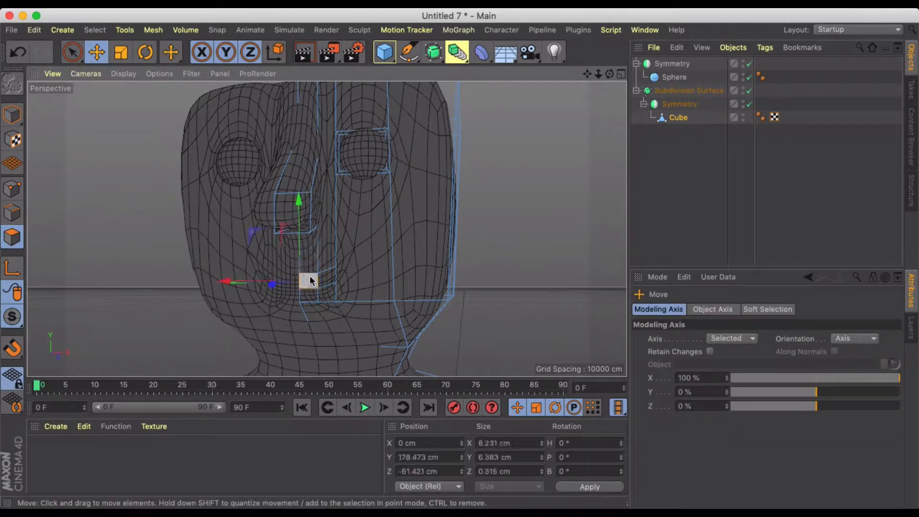
{"action": "left_click", "coordinate": [335, 280], "text": "shift"}
{"action": "scroll", "coordinate": [334, 278], "scroll_direction": "up", "scroll_amount": 5}
{"action": "left_click_drag", "start_coordinate": [334, 275], "coordinate": [224, 304], "text": "alt"}
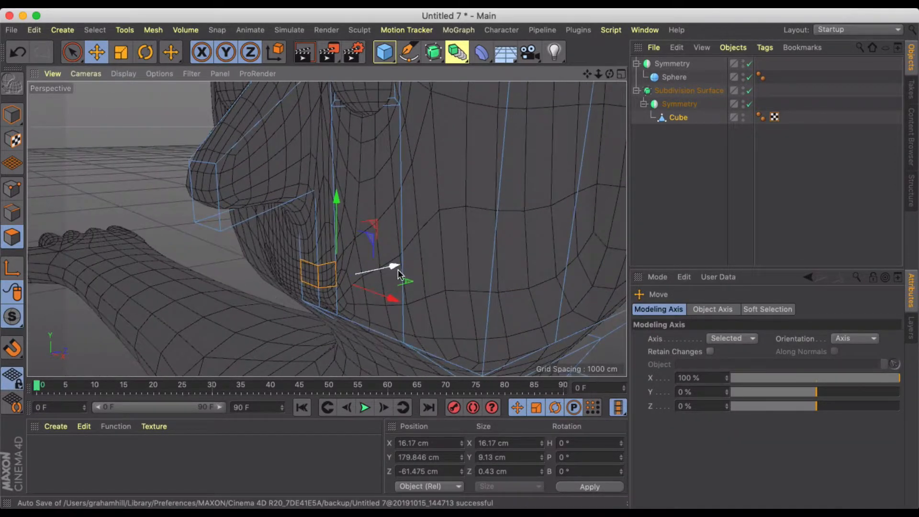
{"action": "left_click_drag", "start_coordinate": [390, 262], "coordinate": [419, 245]}
Delete the leftover inner mouth polygon on the symmetry plane, switching Subdivision Surface off for the deletion and back on
{"action": "scroll", "coordinate": [313, 259], "scroll_direction": "up", "scroll_amount": 3}
{"action": "left_click_drag", "start_coordinate": [312, 260], "coordinate": [511, 246], "text": "alt"}
{"action": "left_click", "coordinate": [750, 90]}
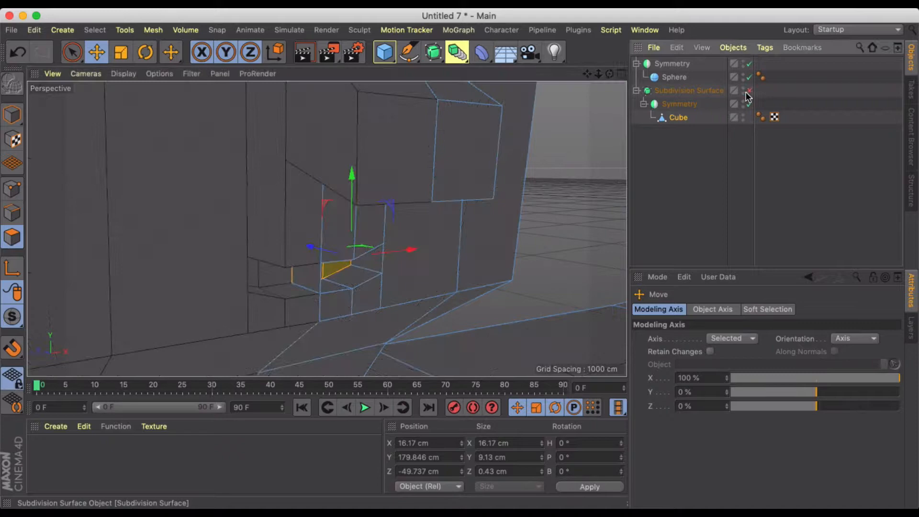
{"action": "left_click", "coordinate": [305, 283]}
{"action": "key", "text": "Delete"}
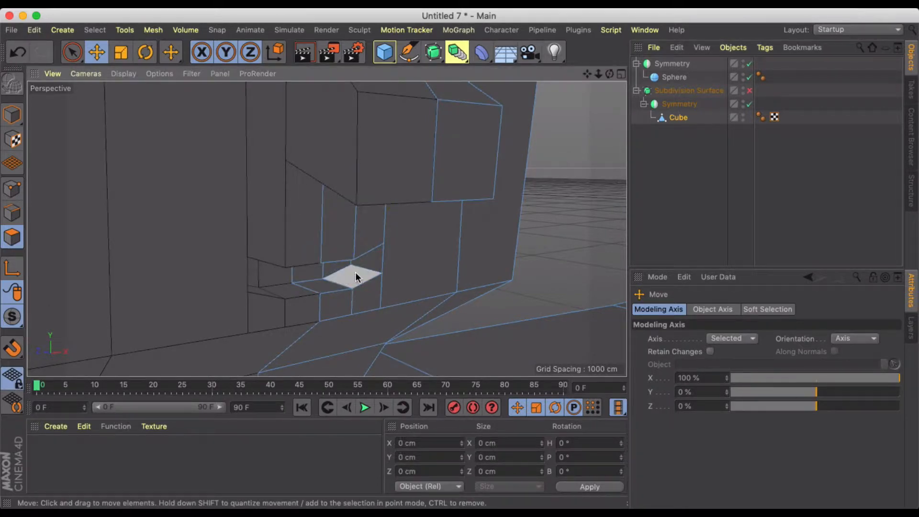
{"action": "left_click", "coordinate": [750, 91]}
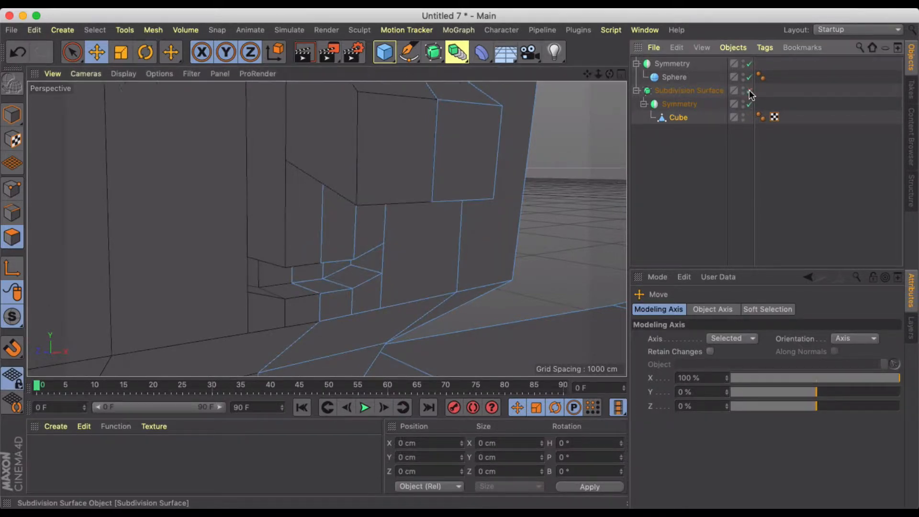
Examine the new mouth opening and the face's proportions from the front, the side and farther away
{"action": "scroll", "coordinate": [376, 222], "scroll_direction": "down", "scroll_amount": 10}
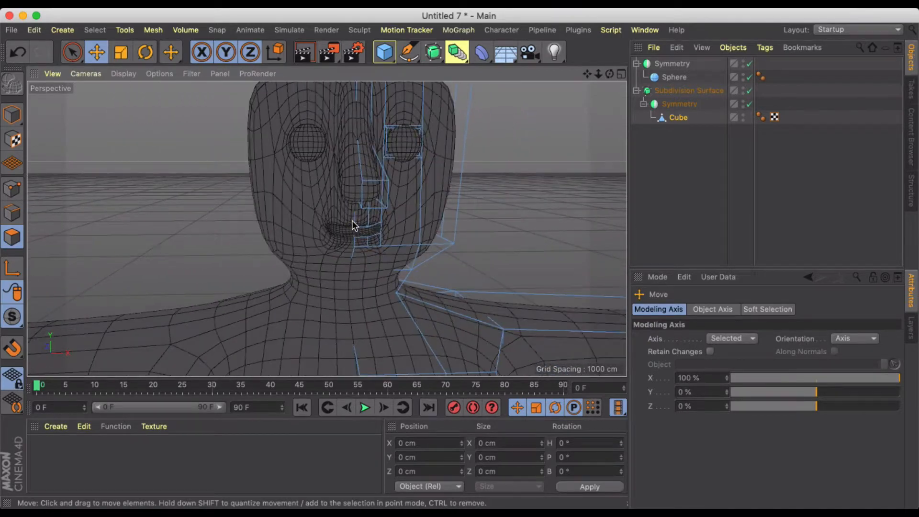
{"action": "scroll", "coordinate": [354, 230], "scroll_direction": "up", "scroll_amount": 10}
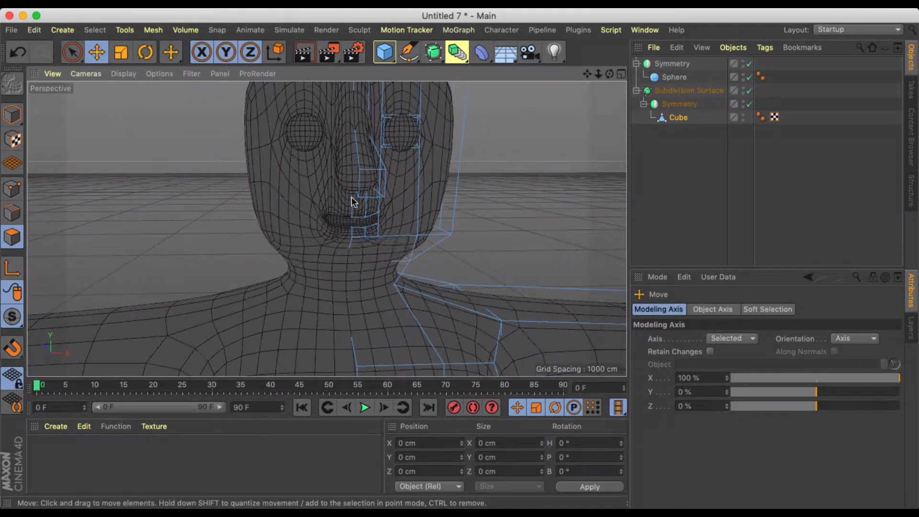
{"action": "scroll", "coordinate": [358, 242], "scroll_direction": "down", "scroll_amount": 10}
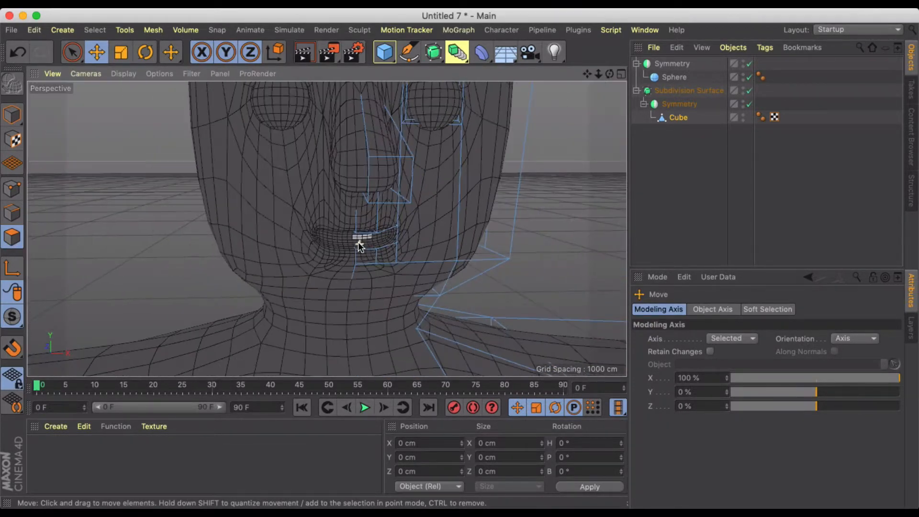
{"action": "scroll", "coordinate": [358, 243], "scroll_direction": "down", "scroll_amount": 3}
{"action": "scroll", "coordinate": [358, 242], "scroll_direction": "up", "scroll_amount": 5}
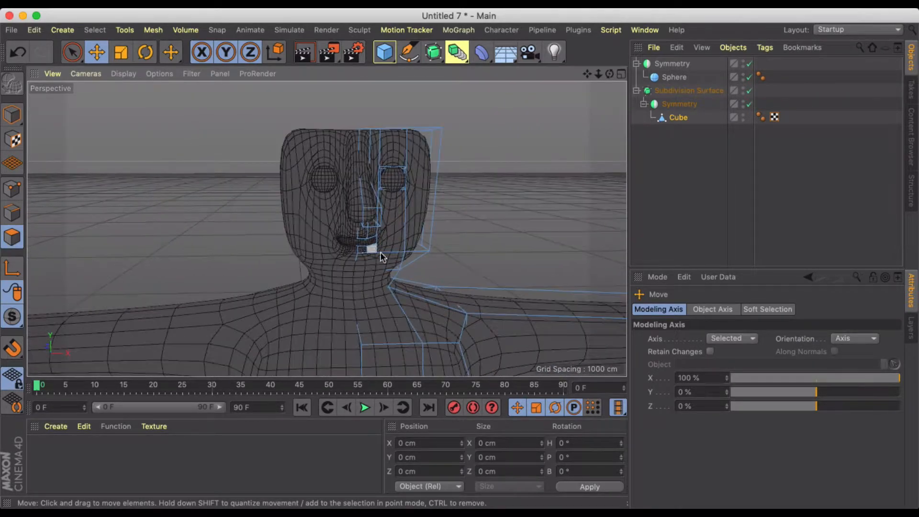
{"action": "scroll", "coordinate": [351, 249], "scroll_direction": "down", "scroll_amount": 3}
{"action": "scroll", "coordinate": [318, 243], "scroll_direction": "up", "scroll_amount": 8}
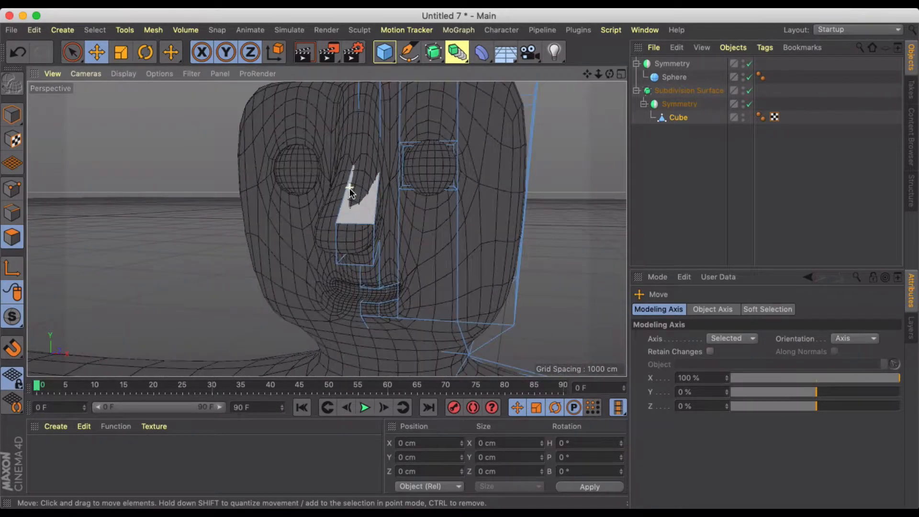
{"action": "left_click_drag", "start_coordinate": [450, 190], "coordinate": [413, 195], "text": "alt"}
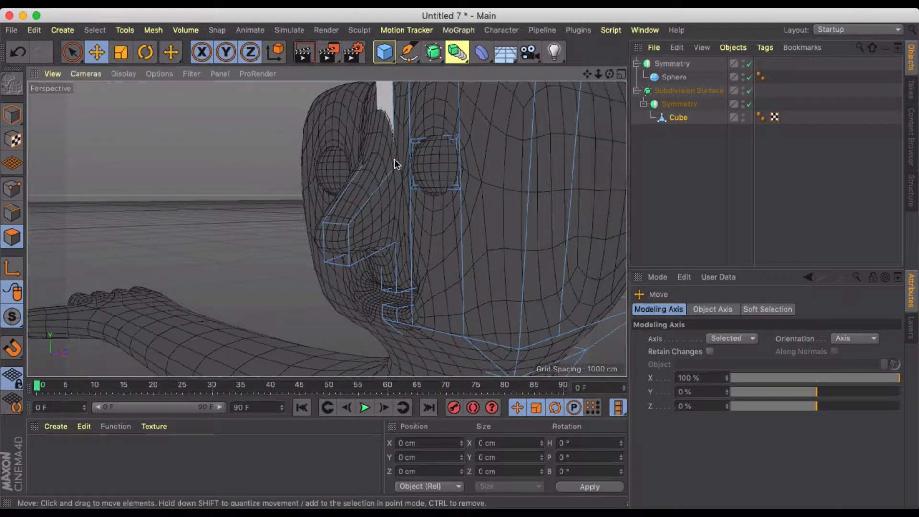
{"action": "left_click_drag", "start_coordinate": [394, 160], "coordinate": [416, 164], "text": "alt"}
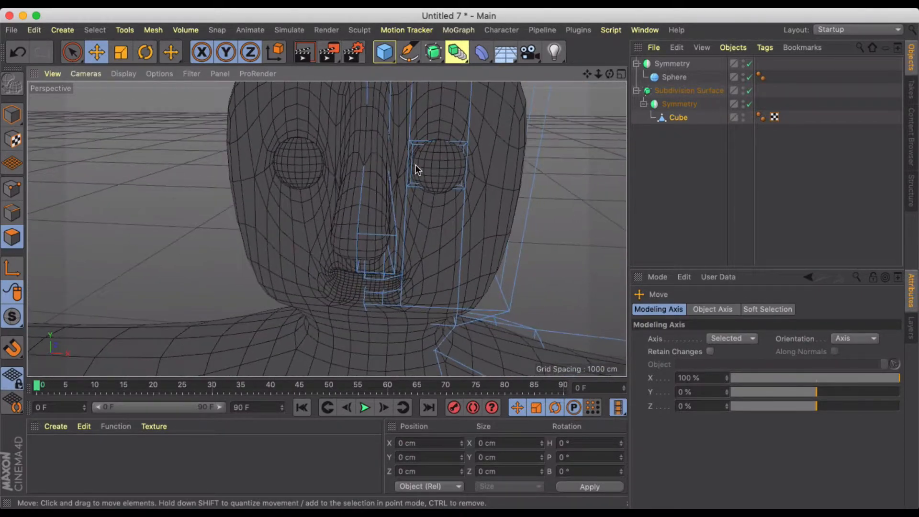
{"action": "scroll", "coordinate": [415, 164], "scroll_direction": "up", "scroll_amount": 2}
{"action": "scroll", "coordinate": [370, 168], "scroll_direction": "down", "scroll_amount": 5}
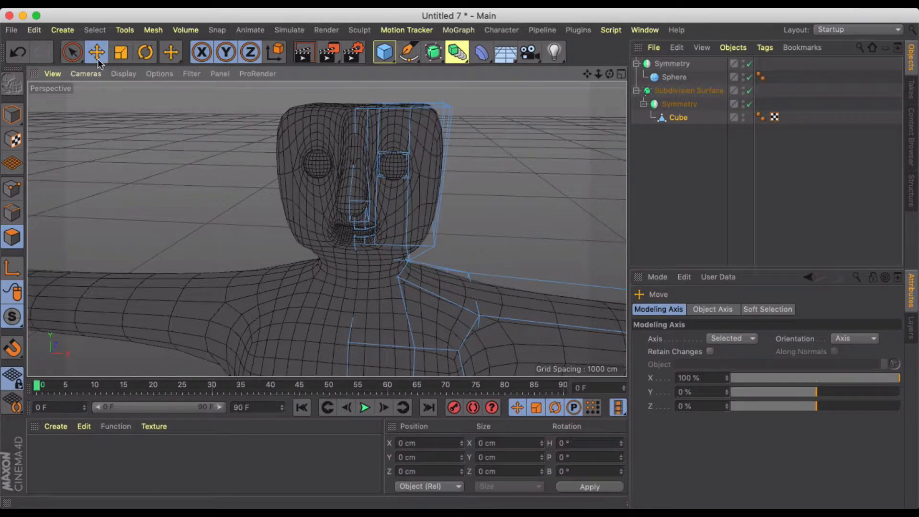
Turn off Only Select Visible Elements for Live Selection
{"action": "left_click", "coordinate": [72, 52]}
{"action": "left_click", "coordinate": [769, 377]}
{"action": "mouse_move", "coordinate": [359, 196]}
{"action": "left_mouse_down"}
{"action": "mouse_move", "coordinate": [371, 129]}
{"action": "mouse_move", "coordinate": [357, 201]}
{"action": "left_mouse_up"}
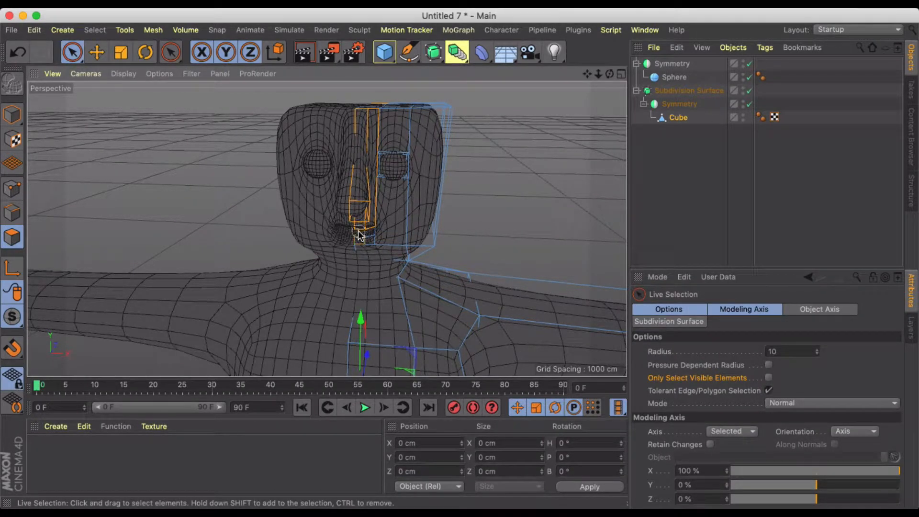
{"action": "left_click_drag", "start_coordinate": [367, 235], "coordinate": [395, 190]}
{"action": "scroll", "coordinate": [395, 190], "scroll_direction": "up", "scroll_amount": 1}
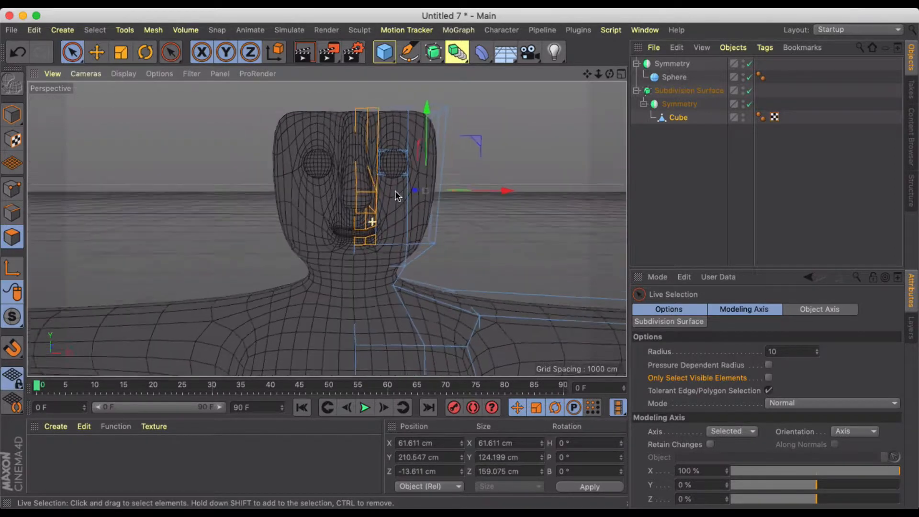
{"action": "scroll", "coordinate": [367, 254], "scroll_direction": "up", "scroll_amount": 3}
{"action": "scroll", "coordinate": [367, 255], "scroll_direction": "down", "scroll_amount": 1}
{"action": "mouse_move", "coordinate": [394, 249]}
{"action": "left_mouse_down"}
{"action": "mouse_move", "coordinate": [369, 262]}
{"action": "mouse_move", "coordinate": [386, 262]}
{"action": "left_mouse_up"}
{"action": "left_click_drag", "start_coordinate": [431, 235], "coordinate": [371, 220], "text": "alt"}
{"action": "scroll", "coordinate": [367, 268], "scroll_direction": "down", "scroll_amount": 2}
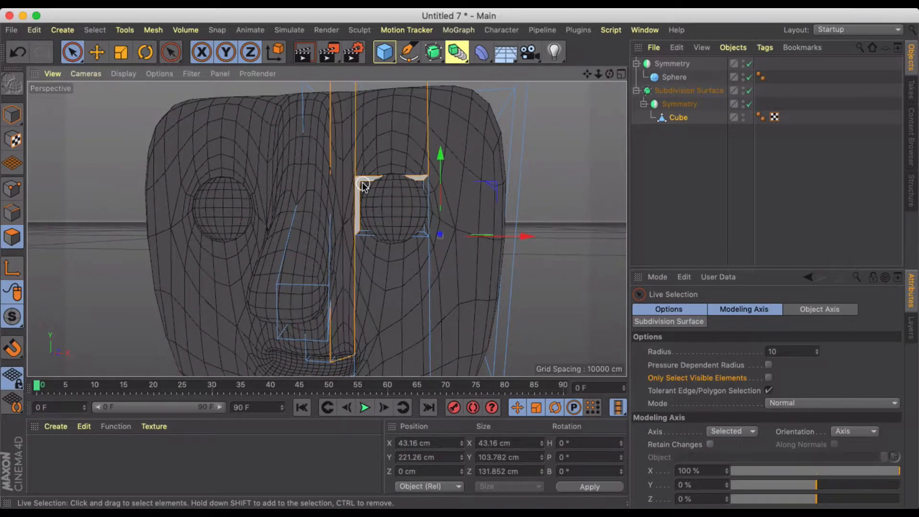
{"action": "key", "text": "ctrl+z"}
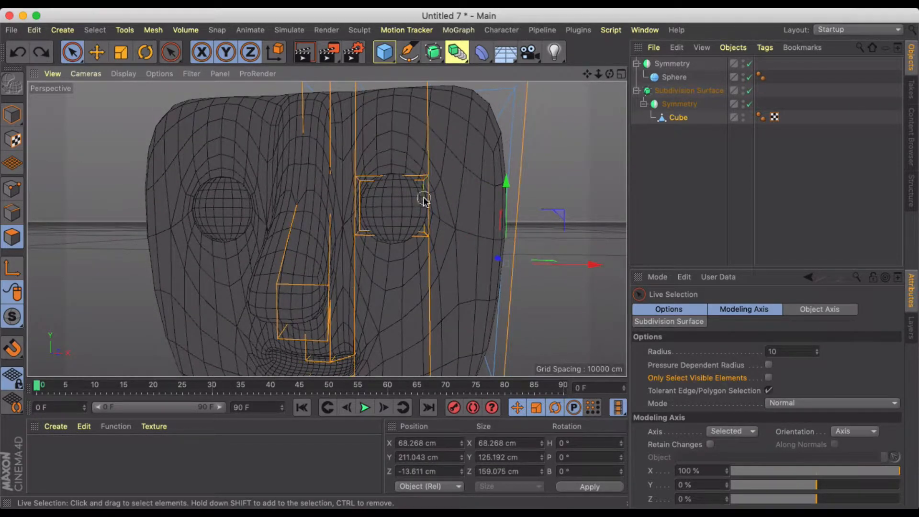
{"action": "key", "text": "ctrl+z"}
{"action": "scroll", "coordinate": [408, 213], "scroll_direction": "down", "scroll_amount": 3}
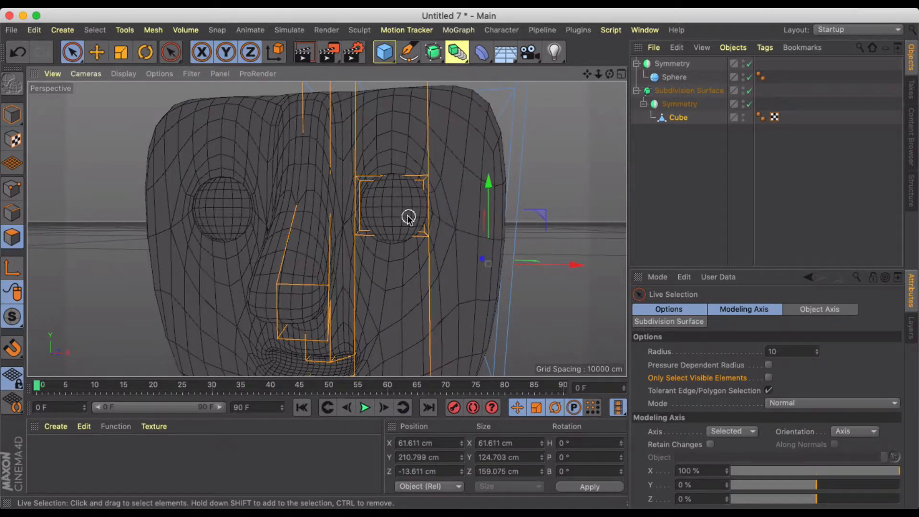
{"action": "left_click_drag", "start_coordinate": [406, 233], "coordinate": [289, 254], "text": "alt"}
{"action": "mouse_move", "coordinate": [528, 231]}
{"action": "left_mouse_down"}
{"action": "mouse_move", "coordinate": [550, 237]}
{"action": "mouse_move", "coordinate": [535, 244]}
{"action": "left_mouse_up"}
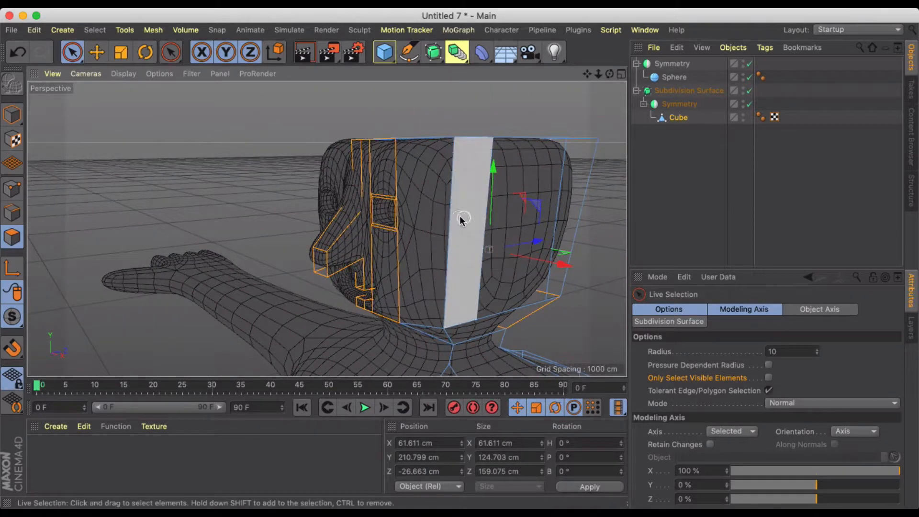
{"action": "left_click", "coordinate": [262, 160]}
Switch to point editing and check the nose-bridge point on the centre line with Subdivision Surface temporarily off
{"action": "scroll", "coordinate": [391, 233], "scroll_direction": "up", "scroll_amount": 3}
{"action": "left_click_drag", "start_coordinate": [390, 234], "coordinate": [431, 234], "text": "alt"}
{"action": "scroll", "coordinate": [339, 191], "scroll_direction": "up", "scroll_amount": 5}
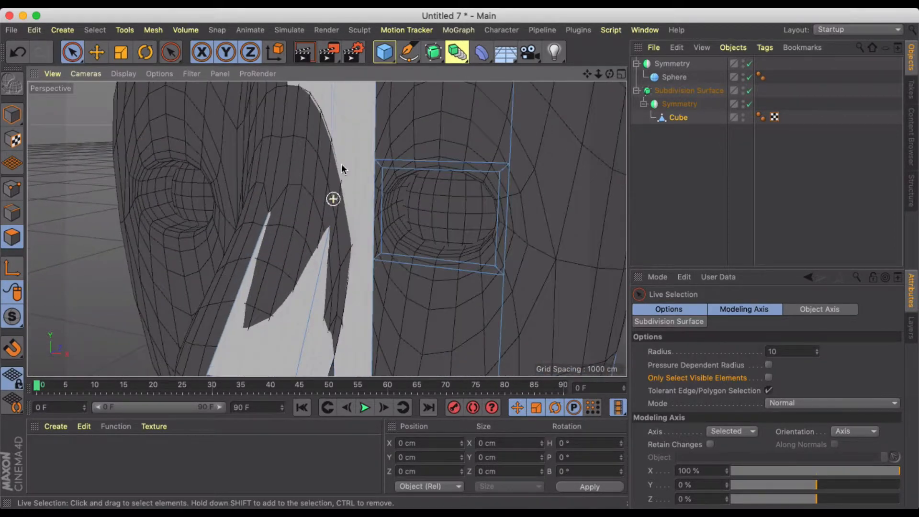
{"action": "middle_click_drag", "start_coordinate": [383, 147], "coordinate": [373, 237], "text": "alt"}
{"action": "left_click", "coordinate": [10, 195]}
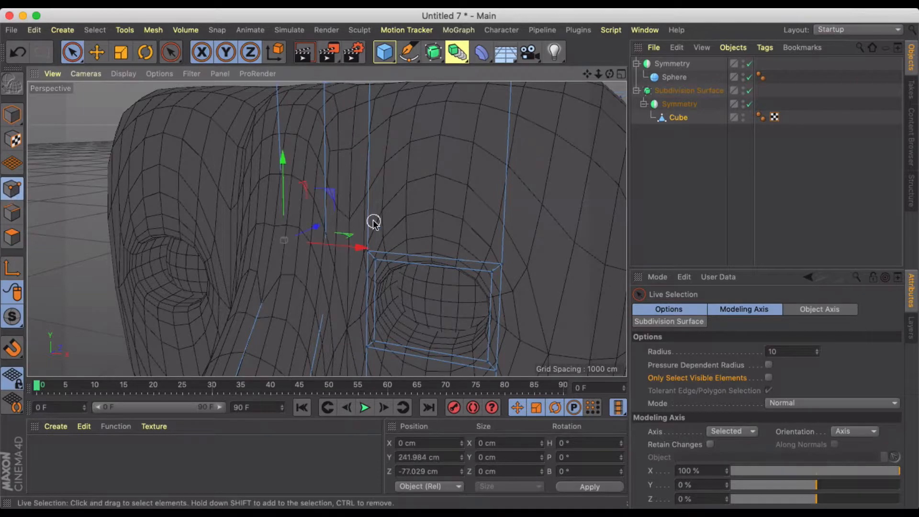
{"action": "left_click", "coordinate": [749, 91]}
{"action": "left_click_drag", "start_coordinate": [364, 191], "coordinate": [332, 247], "text": "alt"}
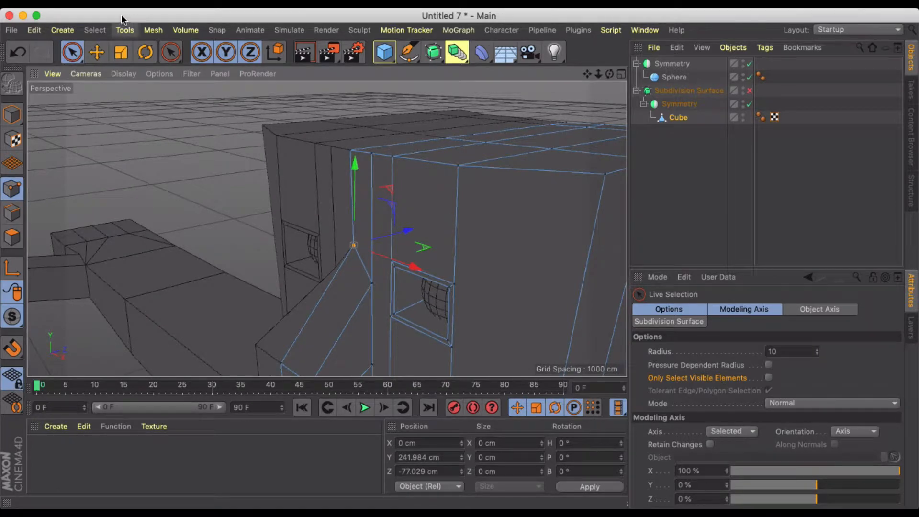
{"action": "left_click", "coordinate": [97, 52]}
{"action": "left_click", "coordinate": [749, 90]}
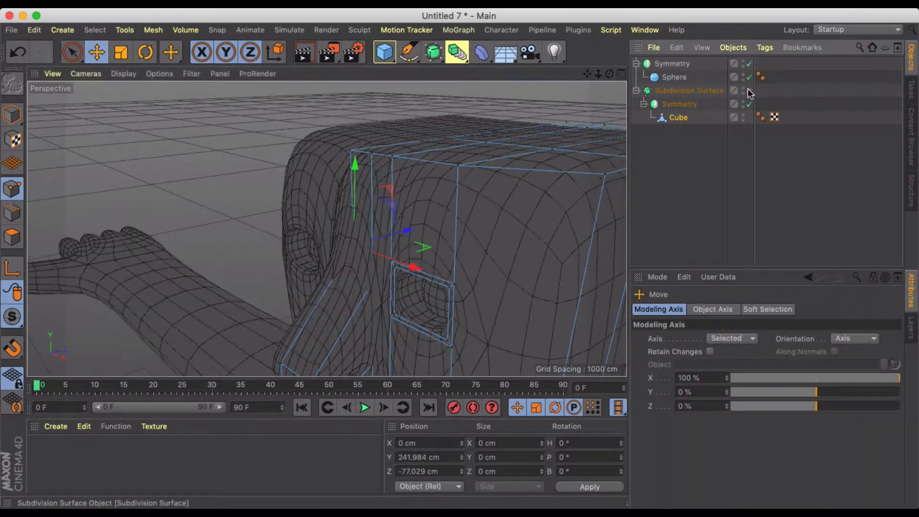
Line-cut across the forehead above the eyes, from the centre line to the outer edge of the head
{"action": "left_click_drag", "start_coordinate": [392, 223], "coordinate": [467, 211], "text": "alt"}
{"action": "key", "text": "k"}
{"action": "key", "text": "k"}
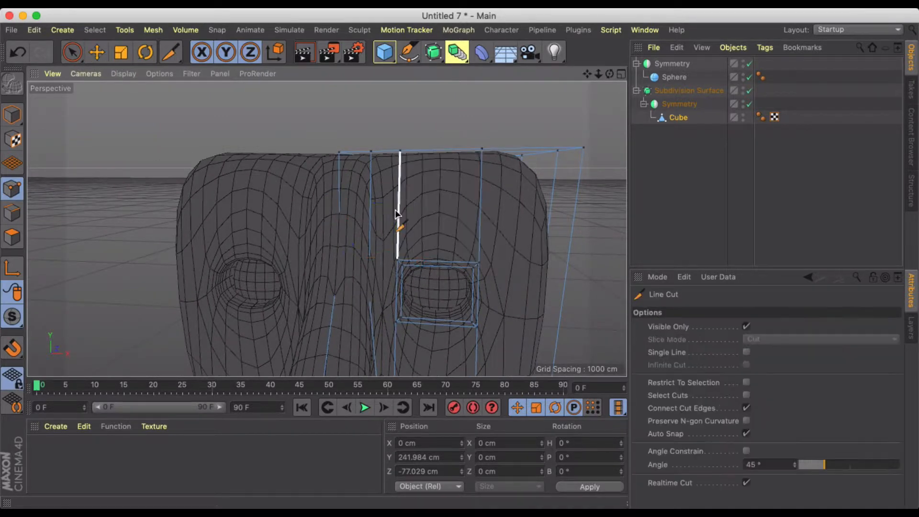
{"action": "left_click", "coordinate": [339, 219]}
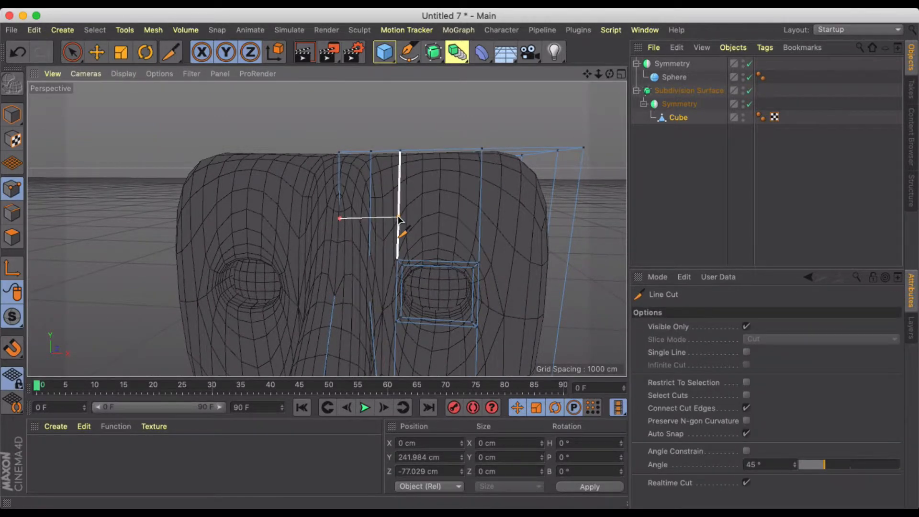
{"action": "left_click", "coordinate": [481, 218]}
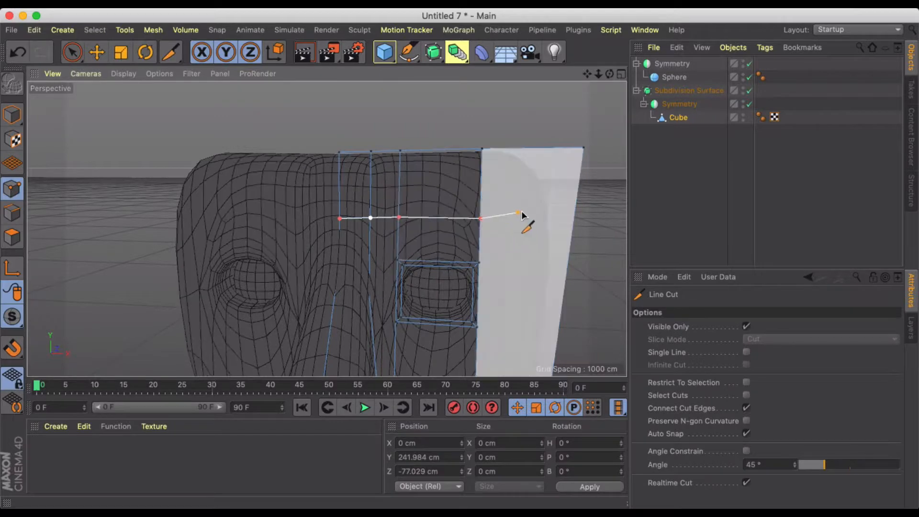
{"action": "left_click", "coordinate": [577, 194]}
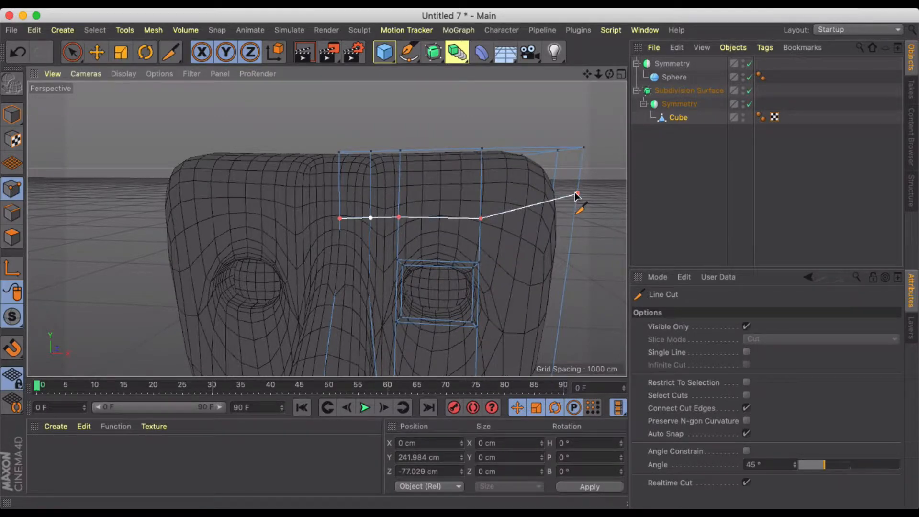
Finish the forehead cut and examine the face, nose and crown from the front, the sides and above
{"action": "key", "text": "Escape"}
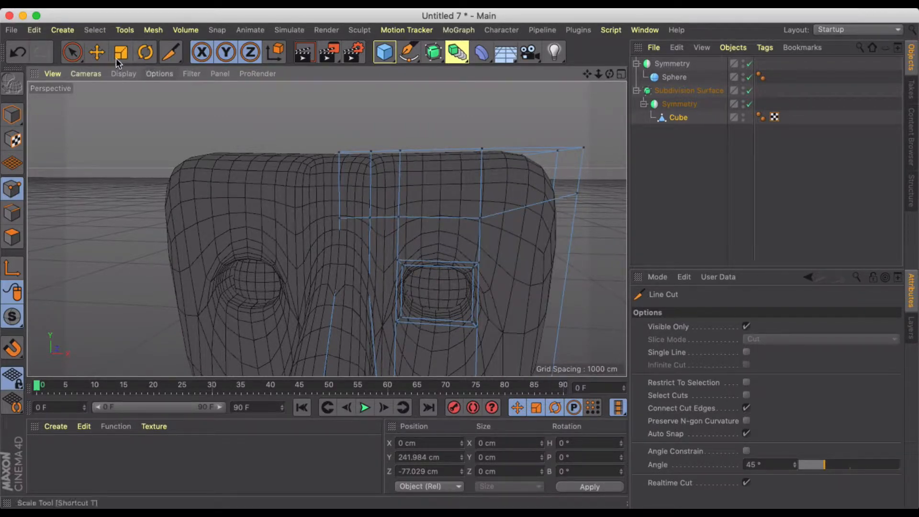
{"action": "left_click", "coordinate": [101, 54]}
{"action": "left_click_drag", "start_coordinate": [469, 219], "coordinate": [332, 227], "text": "alt"}
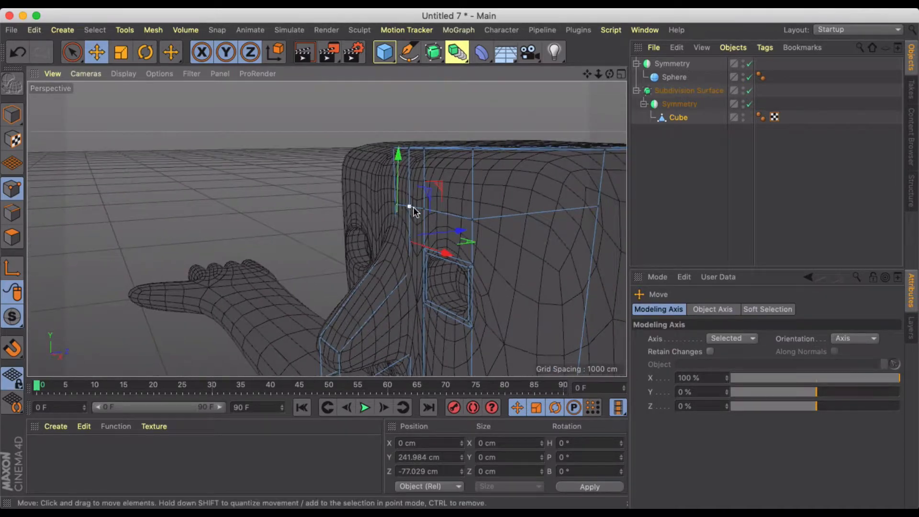
{"action": "mouse_move", "coordinate": [407, 244]}
{"action": "left_mouse_down", "text": "alt"}
{"action": "mouse_move", "coordinate": [386, 189]}
{"action": "mouse_move", "coordinate": [607, 158]}
{"action": "mouse_move", "coordinate": [536, 147]}
{"action": "left_mouse_up", "text": "alt"}
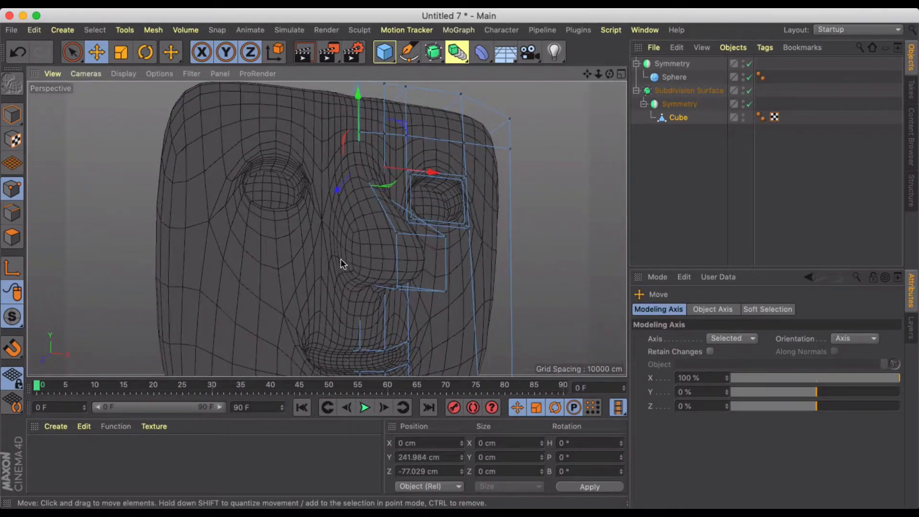
{"action": "mouse_move", "coordinate": [340, 259]}
{"action": "left_mouse_down", "text": "alt"}
{"action": "mouse_move", "coordinate": [424, 260]}
{"action": "mouse_move", "coordinate": [348, 263]}
{"action": "left_mouse_up", "text": "alt"}
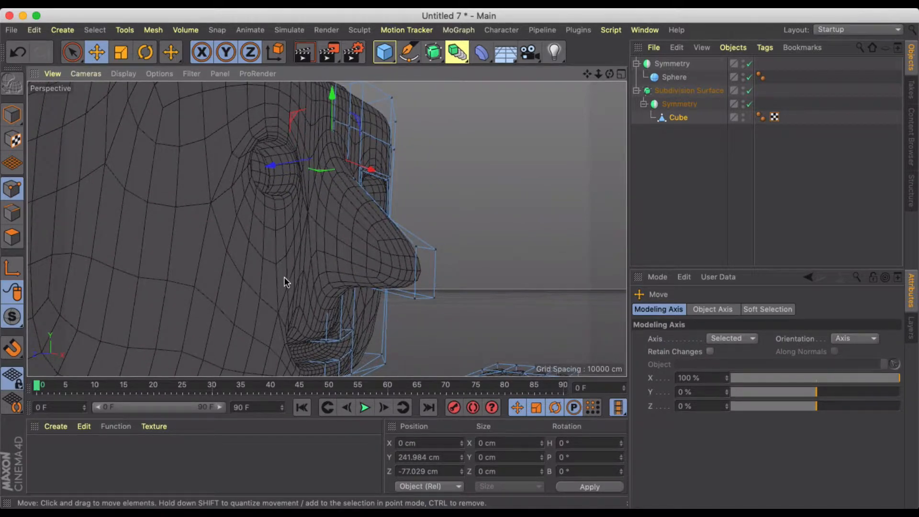
{"action": "mouse_move", "coordinate": [283, 277]}
{"action": "left_mouse_down", "text": "alt"}
{"action": "mouse_move", "coordinate": [242, 268]}
{"action": "mouse_move", "coordinate": [143, 277]}
{"action": "mouse_move", "coordinate": [154, 276]}
{"action": "left_mouse_up", "text": "alt"}
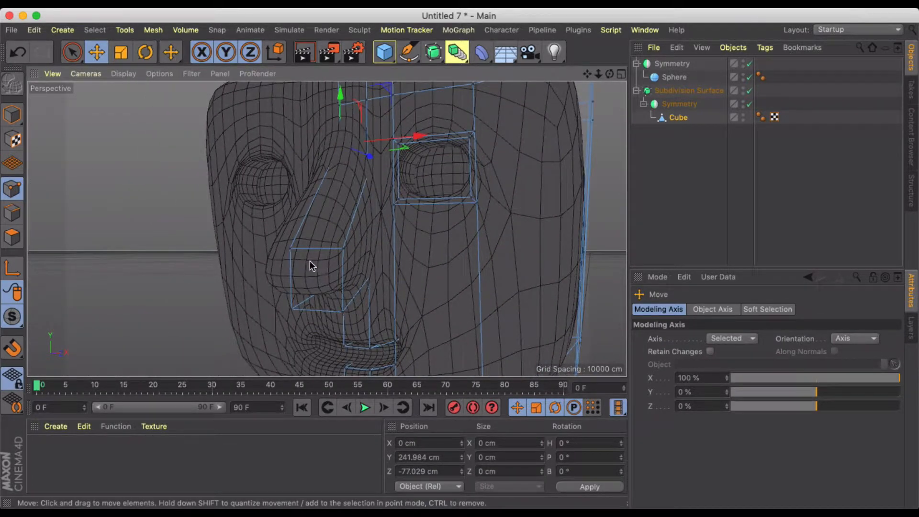
{"action": "scroll", "coordinate": [391, 252], "scroll_direction": "down", "scroll_amount": 5}
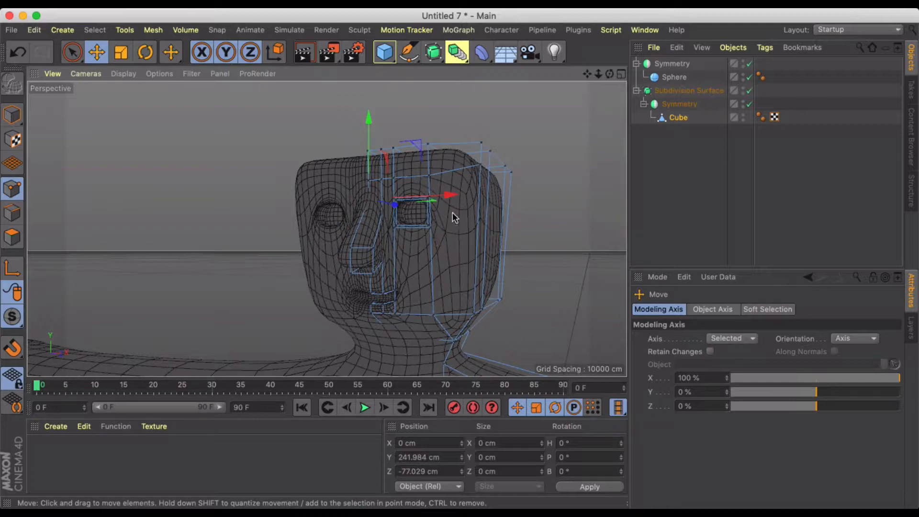
{"action": "middle_click_drag", "start_coordinate": [455, 218], "coordinate": [443, 266], "text": "alt"}
{"action": "left_click_drag", "start_coordinate": [446, 248], "coordinate": [335, 302], "text": "alt"}
{"action": "scroll", "coordinate": [458, 245], "scroll_direction": "up", "scroll_amount": 3}
{"action": "mouse_move", "coordinate": [441, 237]}
{"action": "left_mouse_down", "text": "alt"}
{"action": "mouse_move", "coordinate": [543, 238]}
{"action": "mouse_move", "coordinate": [567, 263]}
{"action": "left_mouse_up", "text": "alt"}
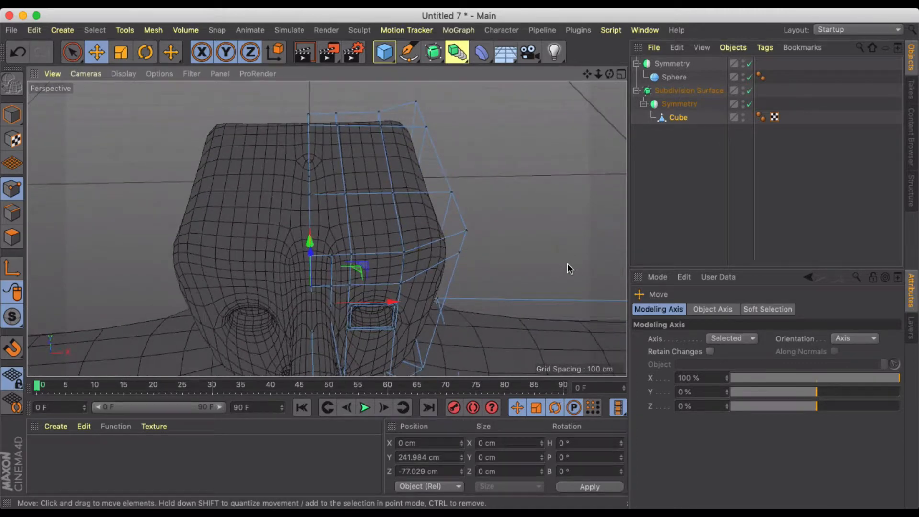
Raise the two polygons on the crown next to the centre line, lifting the innermost one to round the top of the head
{"action": "left_click", "coordinate": [12, 237]}
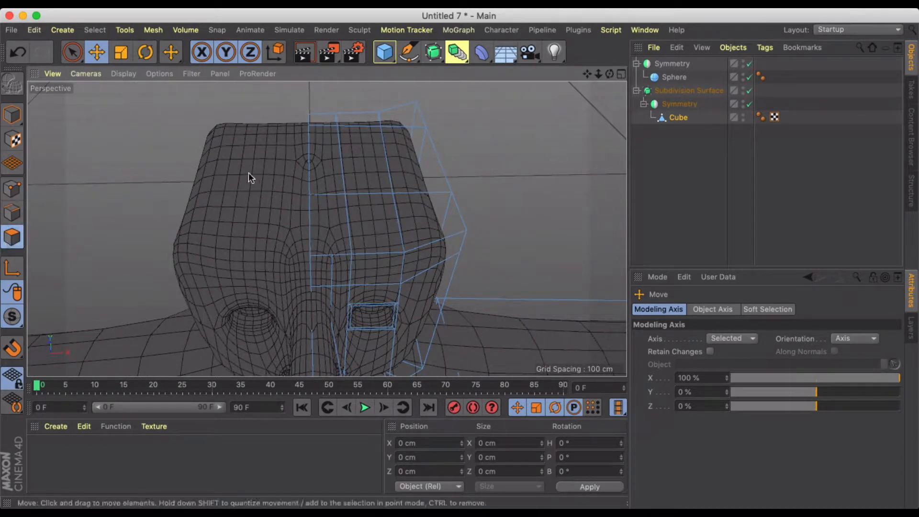
{"action": "left_click", "coordinate": [313, 165]}
{"action": "left_click", "coordinate": [367, 158], "text": "shift"}
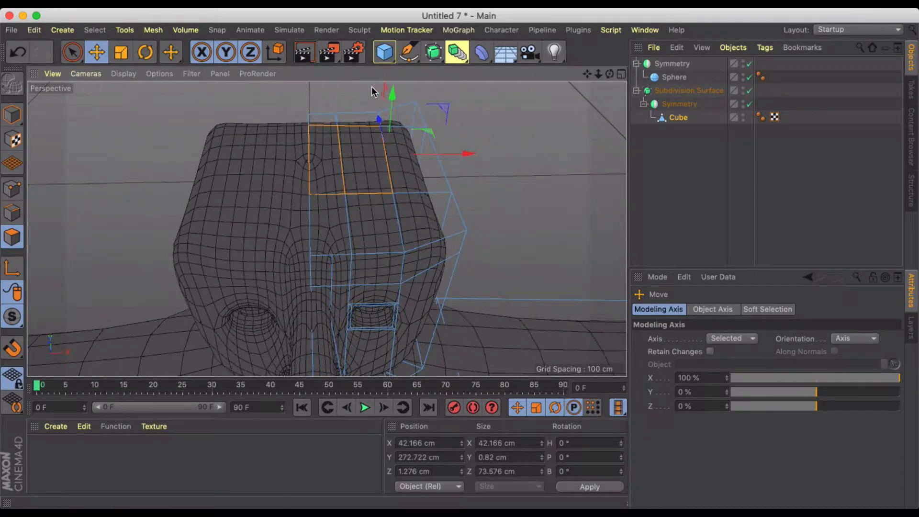
{"action": "left_click_drag", "start_coordinate": [386, 93], "coordinate": [387, 53]}
{"action": "left_click_drag", "start_coordinate": [343, 182], "coordinate": [341, 86], "text": "alt"}
{"action": "left_click", "coordinate": [325, 158]}
{"action": "scroll", "coordinate": [320, 207], "scroll_direction": "down", "scroll_amount": 5}
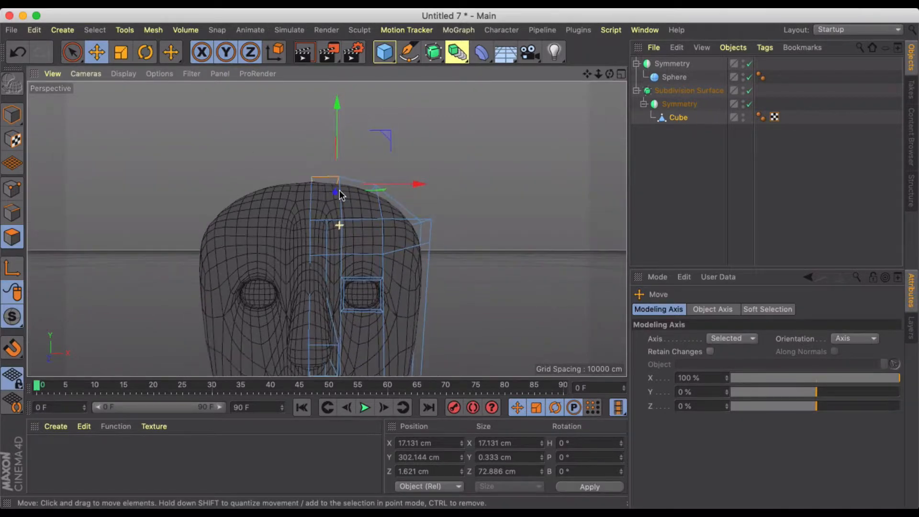
{"action": "middle_click_drag", "start_coordinate": [375, 213], "coordinate": [278, 220], "text": "alt"}
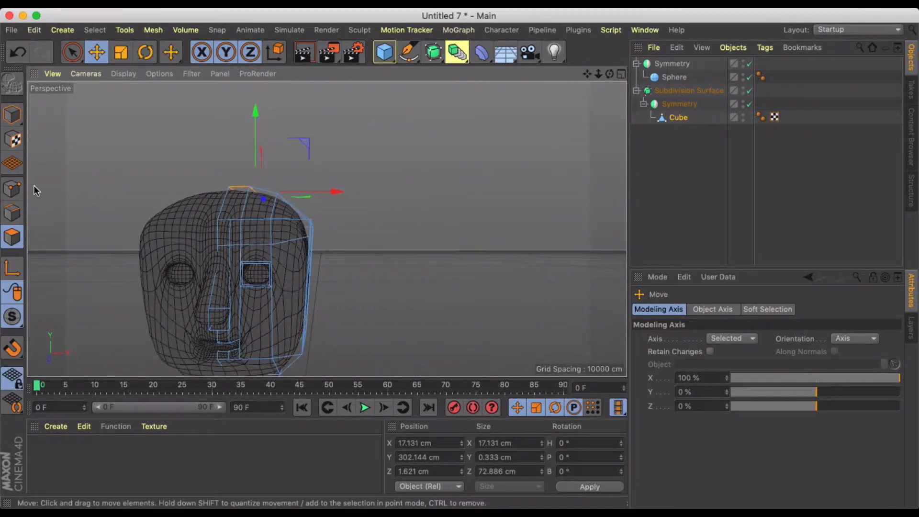
Turn on Only Select Visible Elements and move the outer forehead-cut point at the temple inward to X 64.118 cm
{"action": "left_click", "coordinate": [13, 189]}
{"action": "right_click_drag", "start_coordinate": [233, 234], "coordinate": [297, 220], "text": "alt"}
{"action": "left_click_drag", "start_coordinate": [297, 220], "coordinate": [315, 237], "text": "alt"}
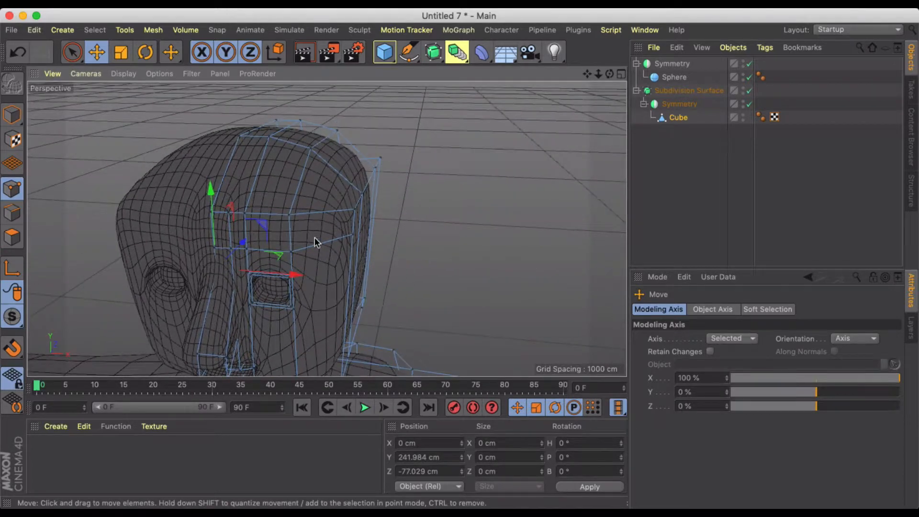
{"action": "key", "text": "space"}
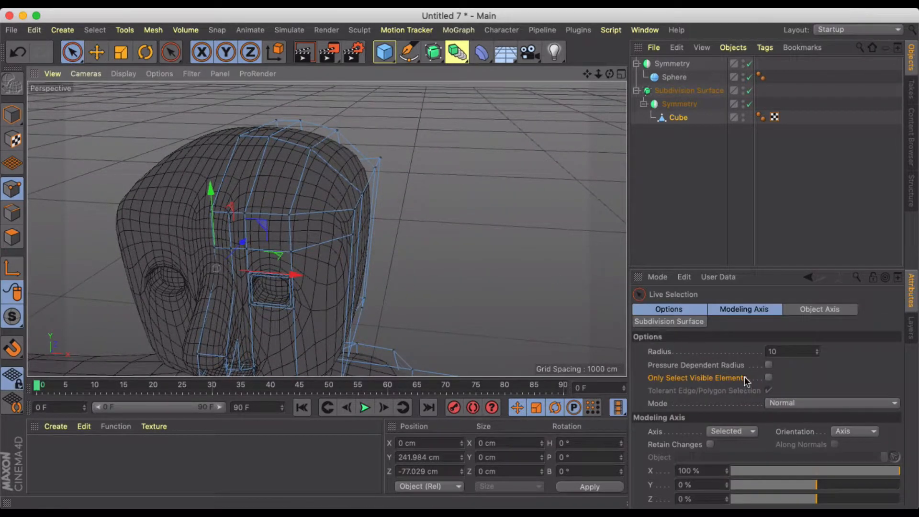
{"action": "left_click", "coordinate": [769, 378]}
{"action": "mouse_move", "coordinate": [350, 216]}
{"action": "left_mouse_down"}
{"action": "mouse_move", "coordinate": [345, 238]}
{"action": "mouse_move", "coordinate": [354, 210]}
{"action": "left_mouse_up"}
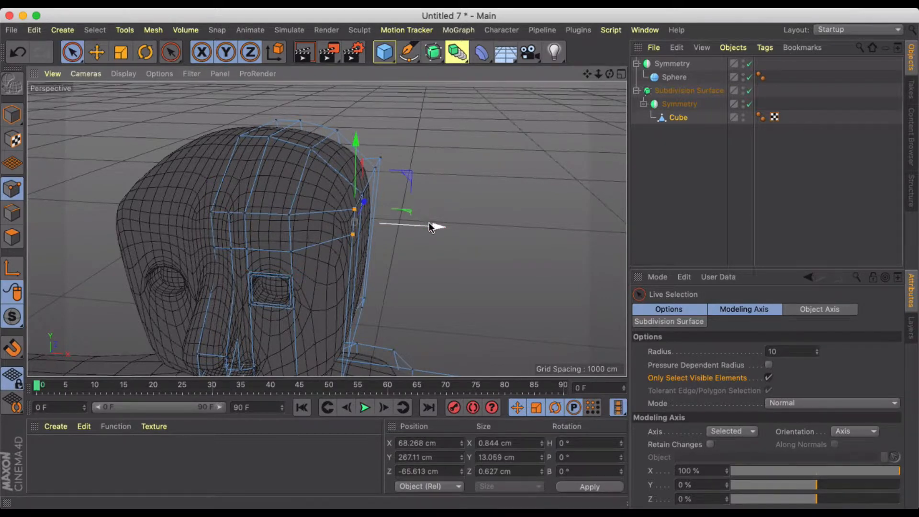
{"action": "mouse_move", "coordinate": [430, 226]}
{"action": "left_mouse_down"}
{"action": "mouse_move", "coordinate": [413, 227]}
{"action": "mouse_move", "coordinate": [419, 238]}
{"action": "mouse_move", "coordinate": [174, 209]}
{"action": "mouse_move", "coordinate": [460, 236]}
{"action": "mouse_move", "coordinate": [211, 236]}
{"action": "mouse_move", "coordinate": [250, 253]}
{"action": "left_mouse_up"}
{"action": "left_click", "coordinate": [337, 234]}
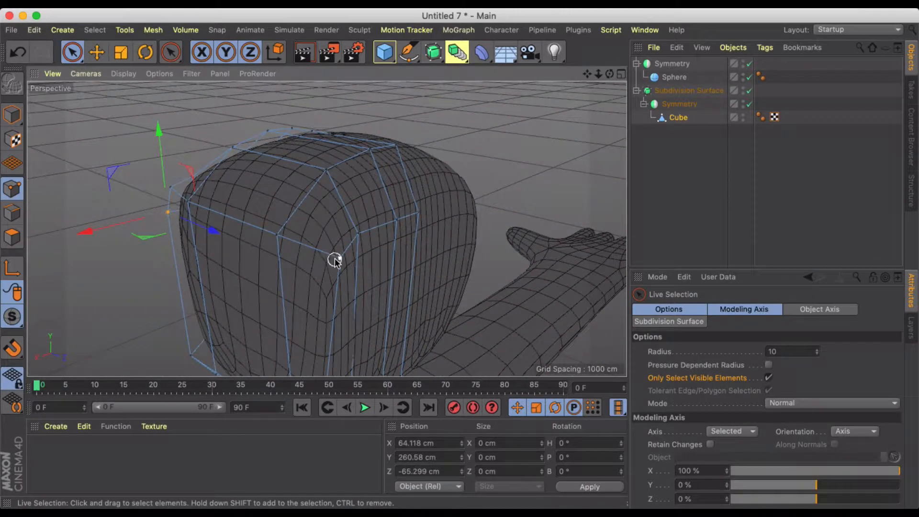
Pull the points along the back's upper edge and at the base of the skull backward to round the back of the head
{"action": "left_click_drag", "start_coordinate": [335, 261], "coordinate": [351, 250], "text": "alt"}
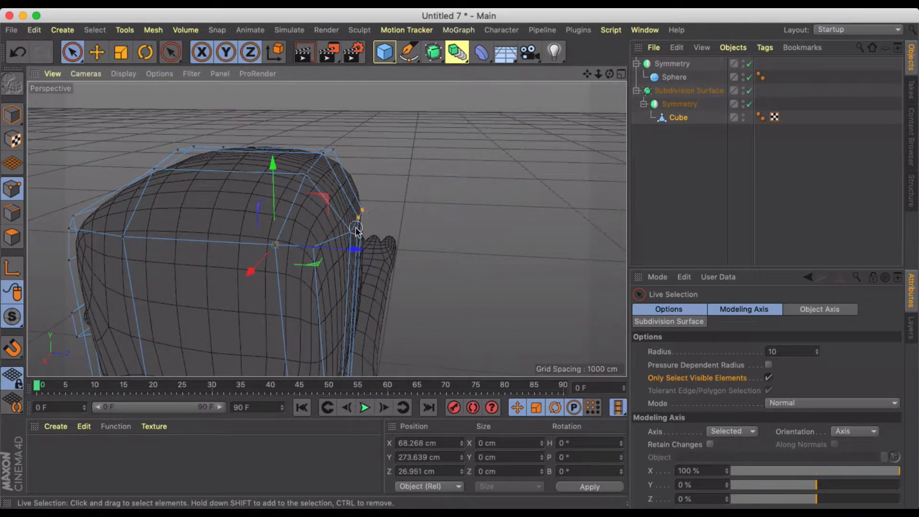
{"action": "left_click", "coordinate": [357, 229]}
{"action": "left_click_drag", "start_coordinate": [427, 234], "coordinate": [481, 245]}
{"action": "left_click_drag", "start_coordinate": [375, 256], "coordinate": [377, 217], "text": "alt"}
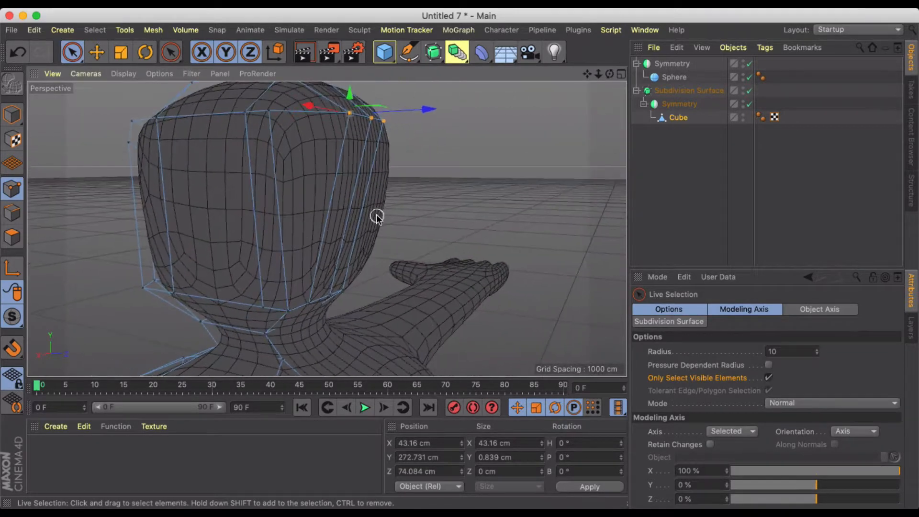
{"action": "left_click", "coordinate": [313, 302]}
{"action": "left_click_drag", "start_coordinate": [391, 318], "coordinate": [426, 316]}
Raise the row of points along the forehead's upper edge to Y 276.898 cm and move it back to Z -72.932 cm
{"action": "mouse_move", "coordinate": [314, 286]}
{"action": "left_mouse_down", "text": "alt"}
{"action": "mouse_move", "coordinate": [467, 290]}
{"action": "mouse_move", "coordinate": [420, 293]}
{"action": "mouse_move", "coordinate": [458, 285]}
{"action": "mouse_move", "coordinate": [392, 247]}
{"action": "mouse_move", "coordinate": [425, 246]}
{"action": "mouse_move", "coordinate": [328, 242]}
{"action": "mouse_move", "coordinate": [188, 185]}
{"action": "mouse_move", "coordinate": [253, 240]}
{"action": "mouse_move", "coordinate": [243, 238]}
{"action": "mouse_move", "coordinate": [248, 215]}
{"action": "mouse_move", "coordinate": [286, 216]}
{"action": "left_mouse_up", "text": "alt"}
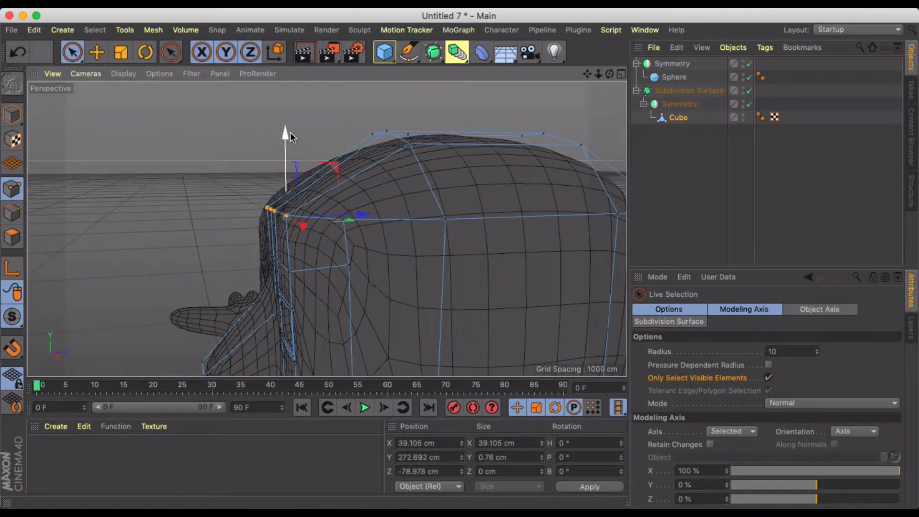
{"action": "left_click_drag", "start_coordinate": [286, 132], "coordinate": [286, 120]}
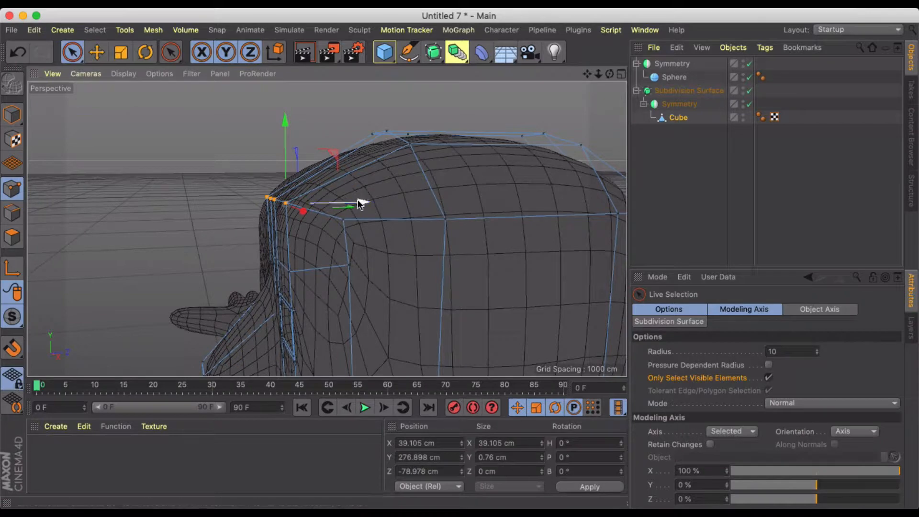
{"action": "left_click_drag", "start_coordinate": [358, 199], "coordinate": [383, 202]}
{"action": "left_click_drag", "start_coordinate": [335, 231], "coordinate": [449, 192], "text": "alt"}
Leave point editing, deselect everything and examine the reshaped head from farther away
{"action": "scroll", "coordinate": [450, 192], "scroll_direction": "down", "scroll_amount": 3}
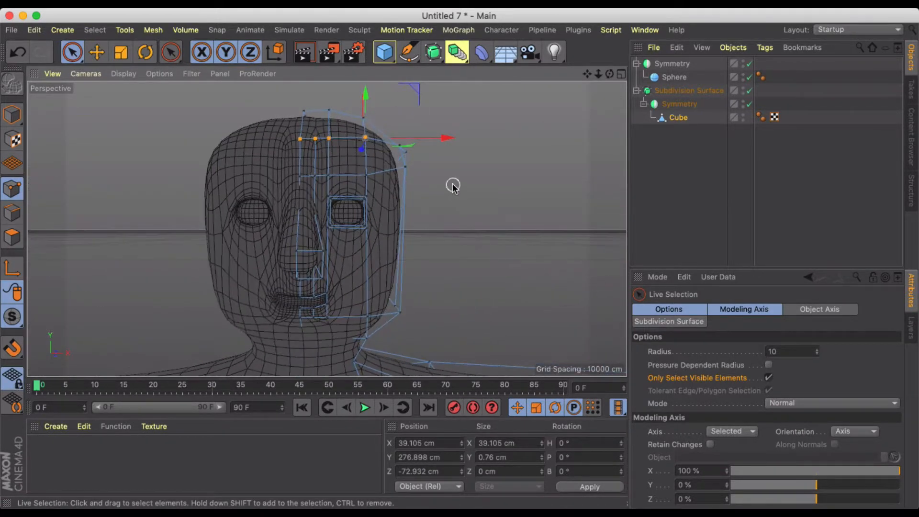
{"action": "middle_click_drag", "start_coordinate": [494, 239], "coordinate": [455, 240], "text": "alt"}
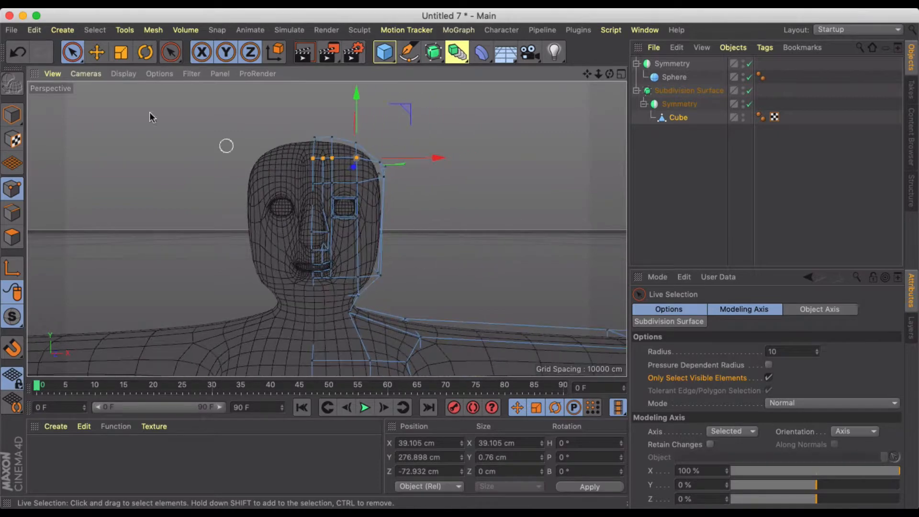
{"action": "left_click", "coordinate": [97, 52]}
{"action": "left_click", "coordinate": [122, 156]}
{"action": "left_click", "coordinate": [12, 114]}
{"action": "left_click", "coordinate": [210, 188]}
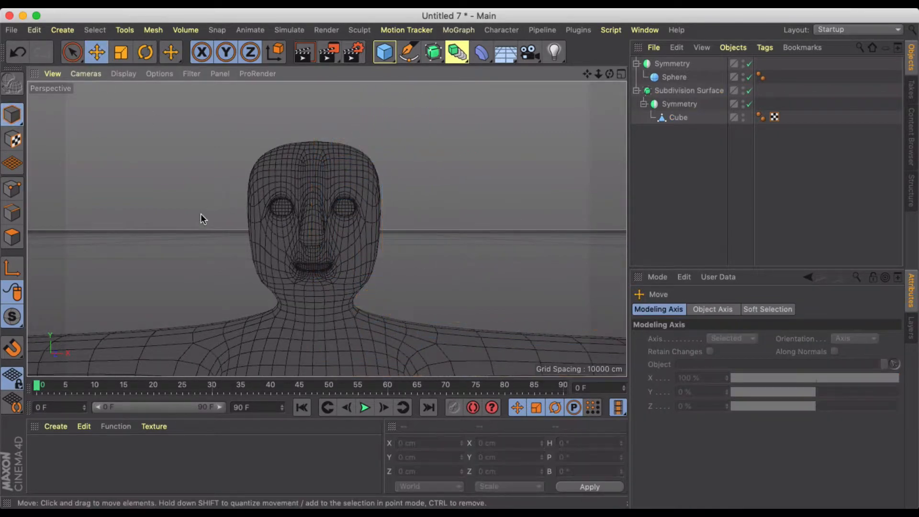
{"action": "scroll", "coordinate": [414, 253], "scroll_direction": "down", "scroll_amount": 2}
Try to centre the axis of the eyes' Symmetry object with Axis Center, set to Axis to and All Points
{"action": "left_click", "coordinate": [678, 64]}
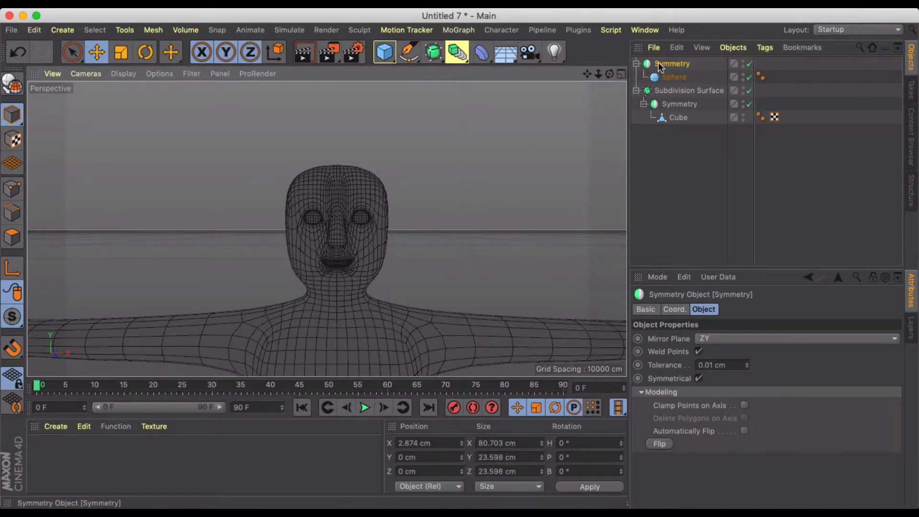
{"action": "left_click", "coordinate": [142, 31]}
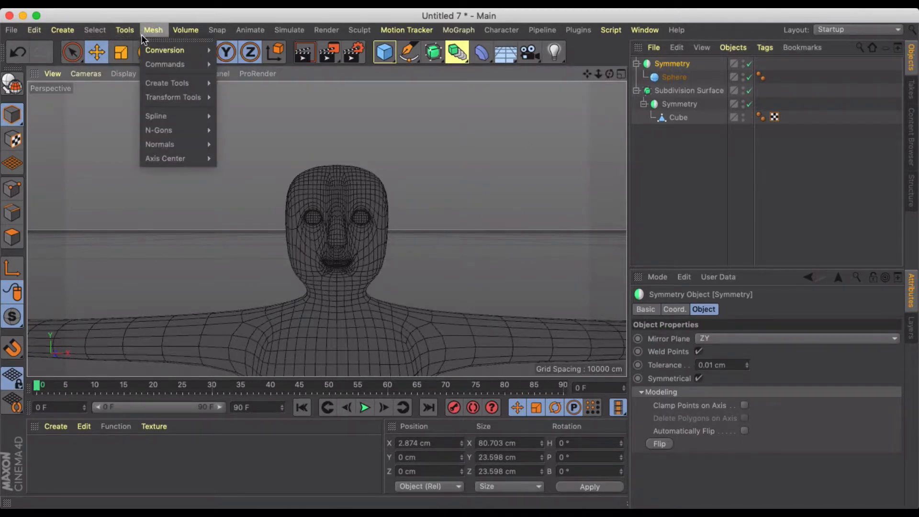
{"action": "mouse_move", "coordinate": [175, 158]}
{"action": "left_click", "coordinate": [231, 161]}
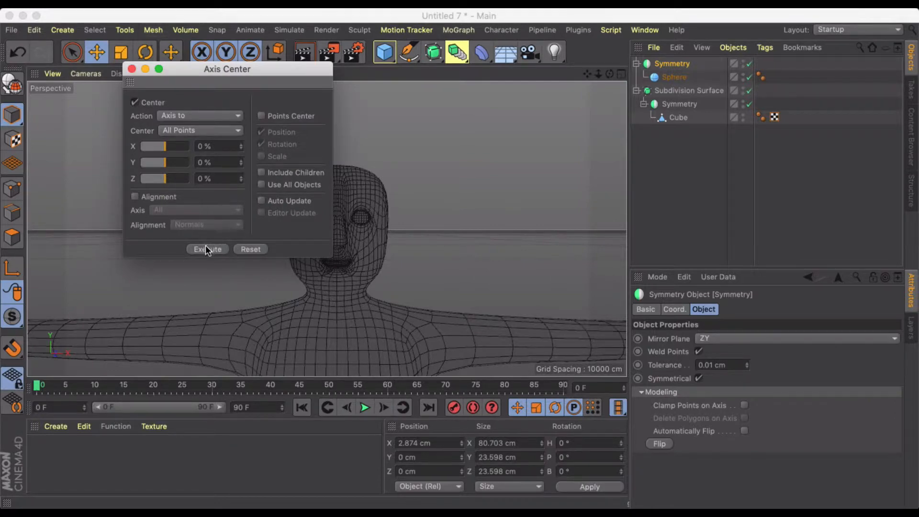
{"action": "left_click", "coordinate": [132, 70]}
Move only the axis of the eyes' Symmetry object up into the head, at about Y 636 cm and Z -11 cm
{"action": "scroll", "coordinate": [210, 142], "scroll_direction": "down", "scroll_amount": 5}
{"action": "middle_click_drag", "start_coordinate": [264, 156], "coordinate": [283, 94], "text": "alt"}
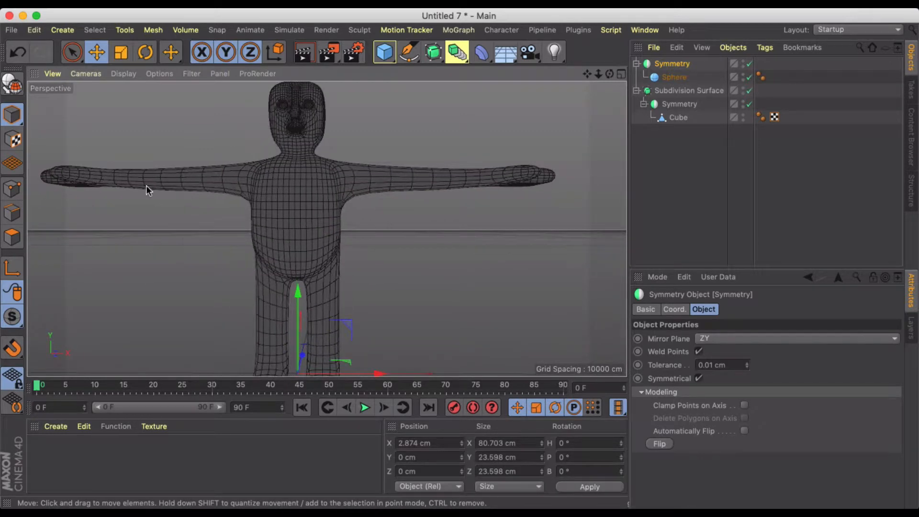
{"action": "left_click", "coordinate": [11, 268]}
{"action": "left_click_drag", "start_coordinate": [297, 292], "coordinate": [299, 236]}
{"action": "left_click", "coordinate": [15, 268]}
{"action": "middle_click_drag", "start_coordinate": [209, 238], "coordinate": [196, 312], "text": "alt"}
{"action": "scroll", "coordinate": [290, 255], "scroll_direction": "up", "scroll_amount": 5}
{"action": "left_click_drag", "start_coordinate": [293, 258], "coordinate": [429, 203], "text": "alt"}
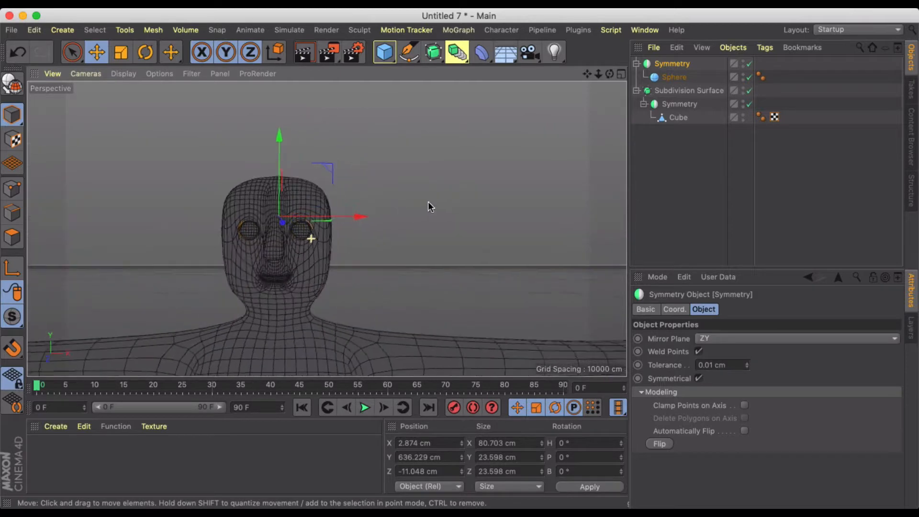
{"action": "left_click", "coordinate": [417, 256]}
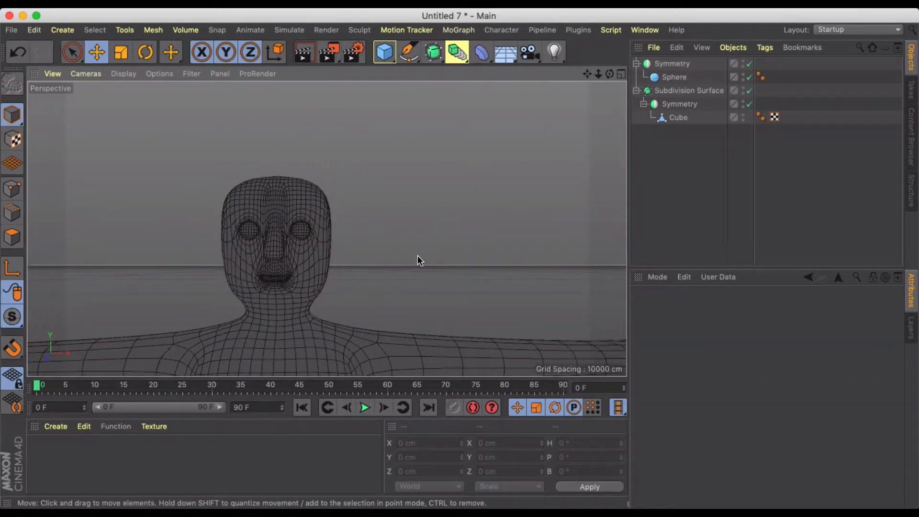
Inspect the head around the mouth and select the body's Cube mesh for polygon editing
{"action": "scroll", "coordinate": [415, 257], "scroll_direction": "up", "scroll_amount": 3}
{"action": "scroll", "coordinate": [328, 274], "scroll_direction": "up", "scroll_amount": 3}
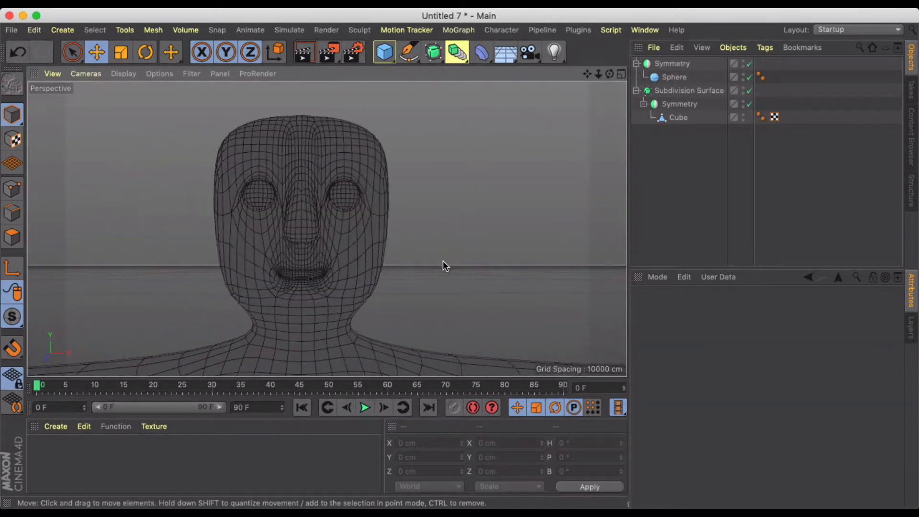
{"action": "left_click_drag", "start_coordinate": [443, 260], "coordinate": [510, 254], "text": "alt"}
{"action": "scroll", "coordinate": [308, 258], "scroll_direction": "up", "scroll_amount": 5}
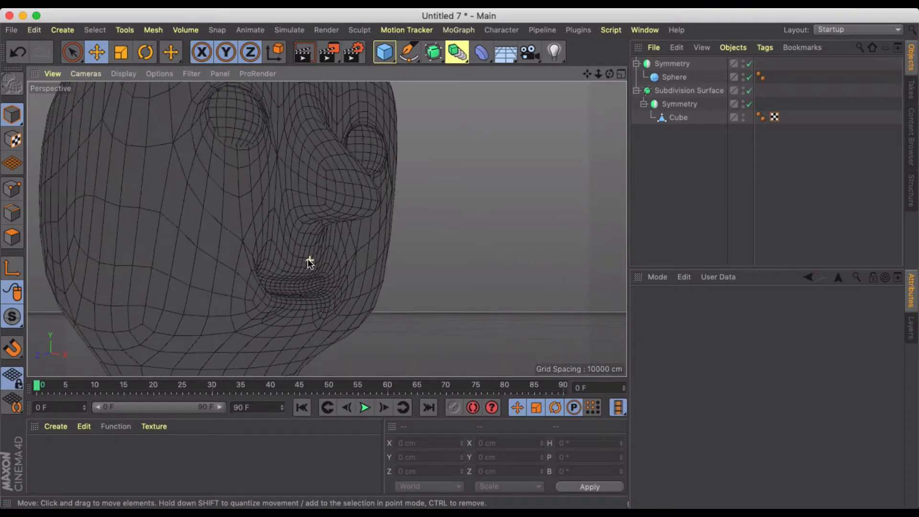
{"action": "scroll", "coordinate": [372, 239], "scroll_direction": "down", "scroll_amount": 5}
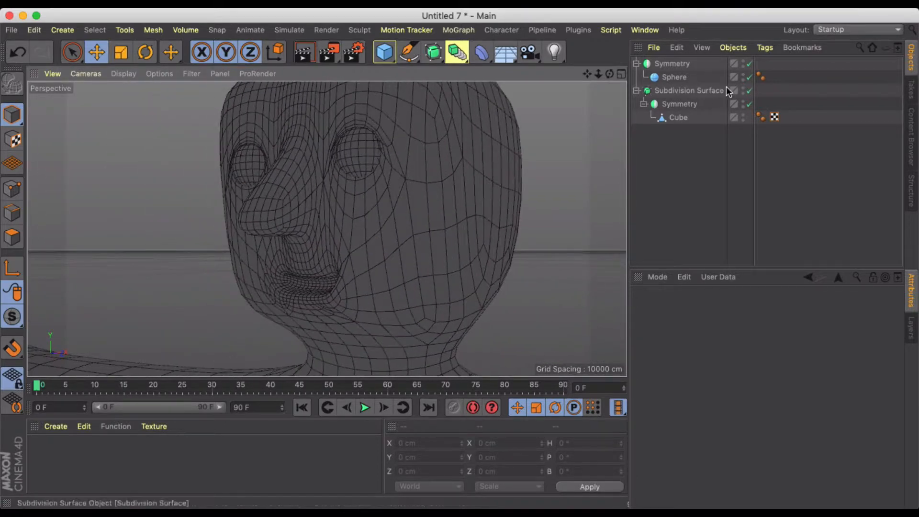
{"action": "left_click", "coordinate": [670, 118]}
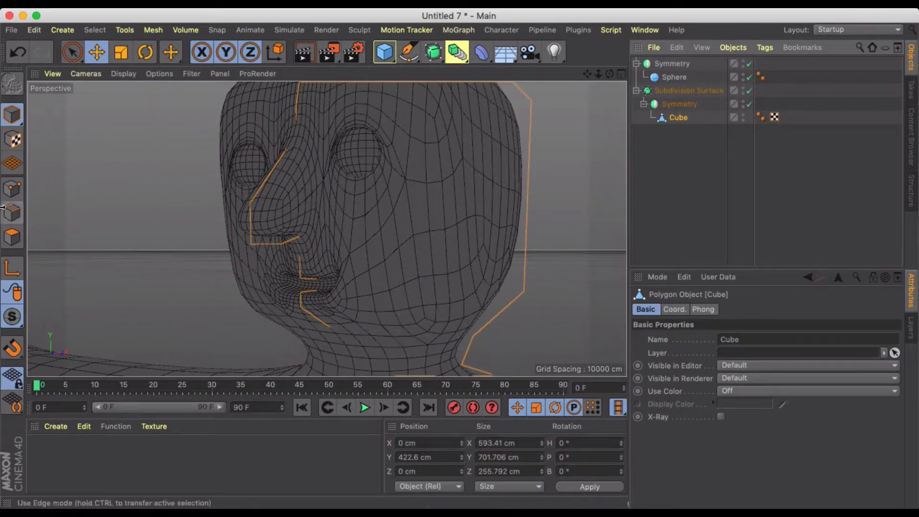
{"action": "left_click", "coordinate": [6, 238]}
Try adjusting the two lower-lip polygons beside the centre line with Live Selection, then undo and clear the selection
{"action": "scroll", "coordinate": [241, 271], "scroll_direction": "up", "scroll_amount": 5}
{"action": "left_click_drag", "start_coordinate": [287, 287], "coordinate": [221, 292], "text": "alt"}
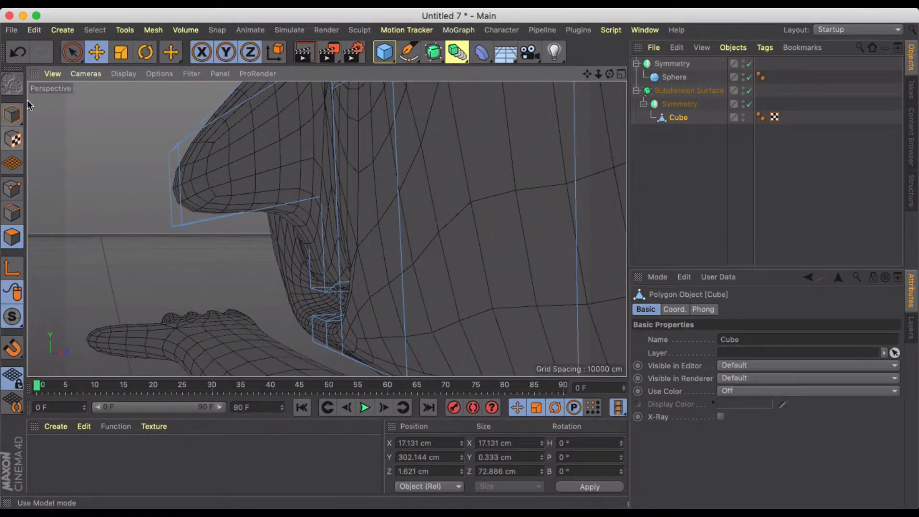
{"action": "left_click", "coordinate": [73, 52]}
{"action": "middle_click_drag", "start_coordinate": [268, 255], "coordinate": [261, 192], "text": "alt"}
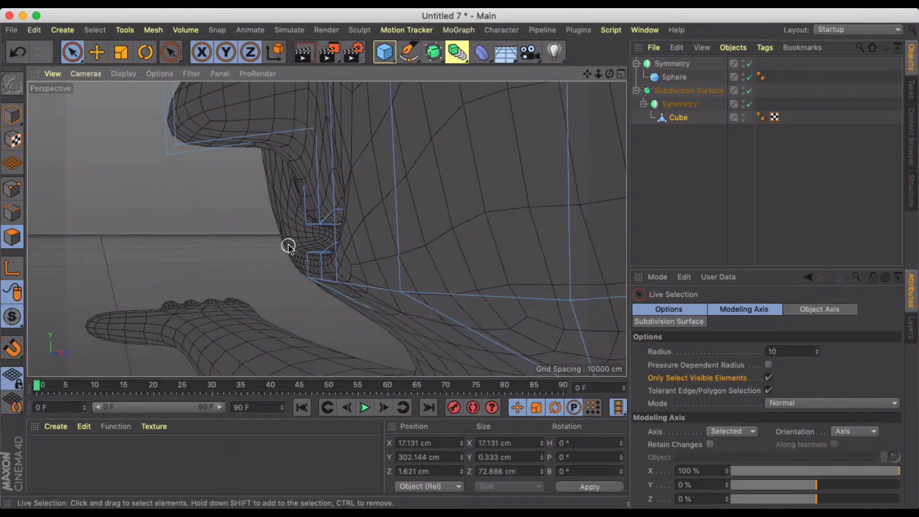
{"action": "left_click_drag", "start_coordinate": [288, 246], "coordinate": [369, 259], "text": "alt"}
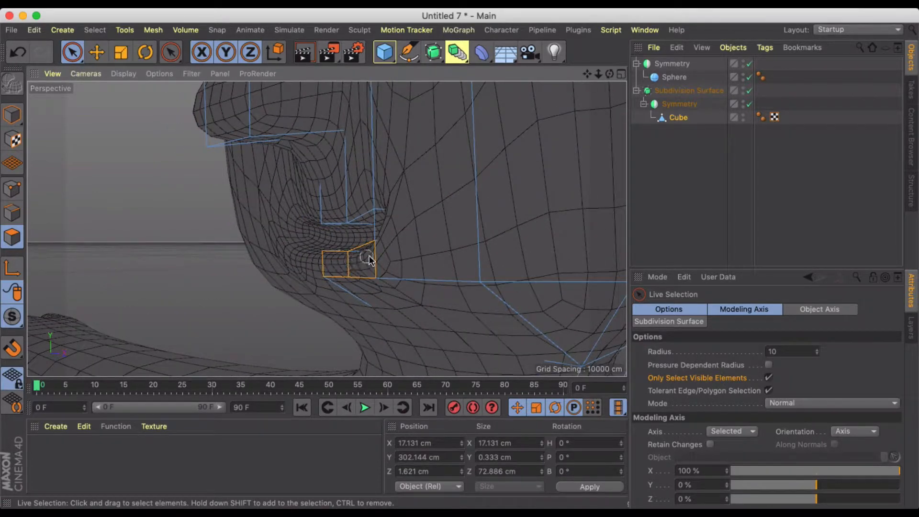
{"action": "left_click", "coordinate": [369, 260]}
{"action": "left_click", "coordinate": [338, 265]}
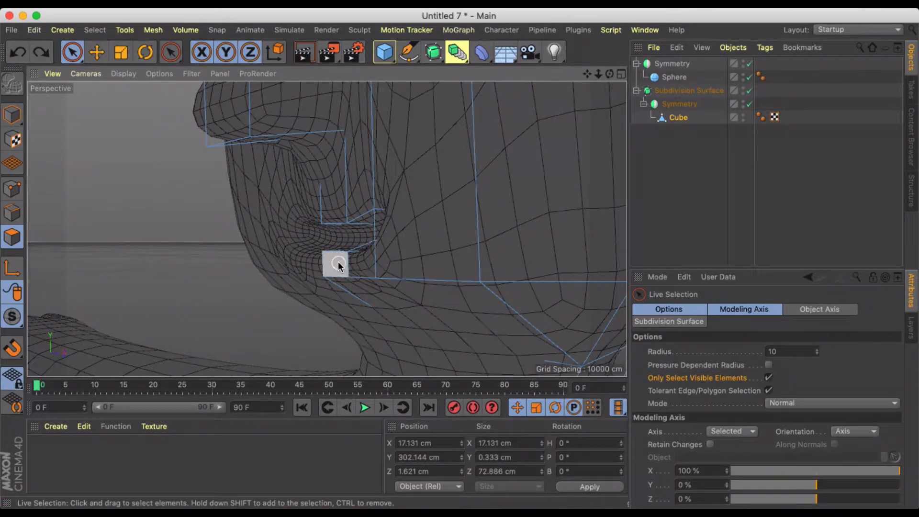
{"action": "left_click_drag", "start_coordinate": [354, 266], "coordinate": [187, 212], "text": "alt"}
{"action": "key", "text": "super+z"}
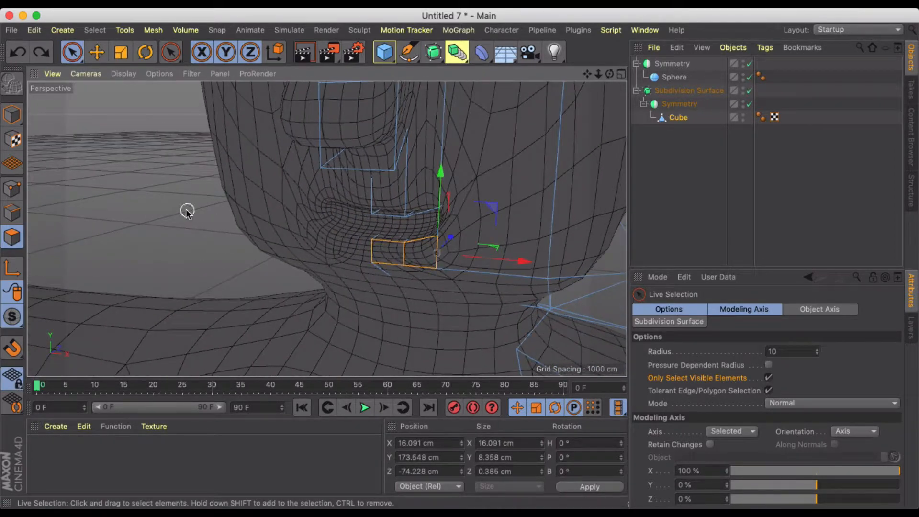
{"action": "left_click", "coordinate": [187, 212]}
Cut a line across the upper-lip polygons from the centre line to the mouth corner with Line Cut
{"action": "key", "text": "k"}
{"action": "key", "text": "k"}
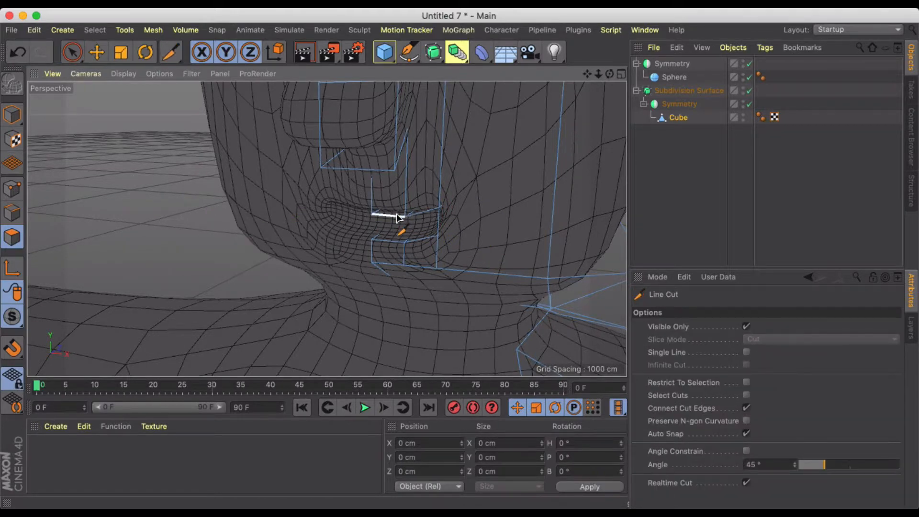
{"action": "left_click_drag", "start_coordinate": [396, 217], "coordinate": [456, 211], "text": "alt"}
{"action": "key", "text": "super+z"}
{"action": "left_click", "coordinate": [381, 200]}
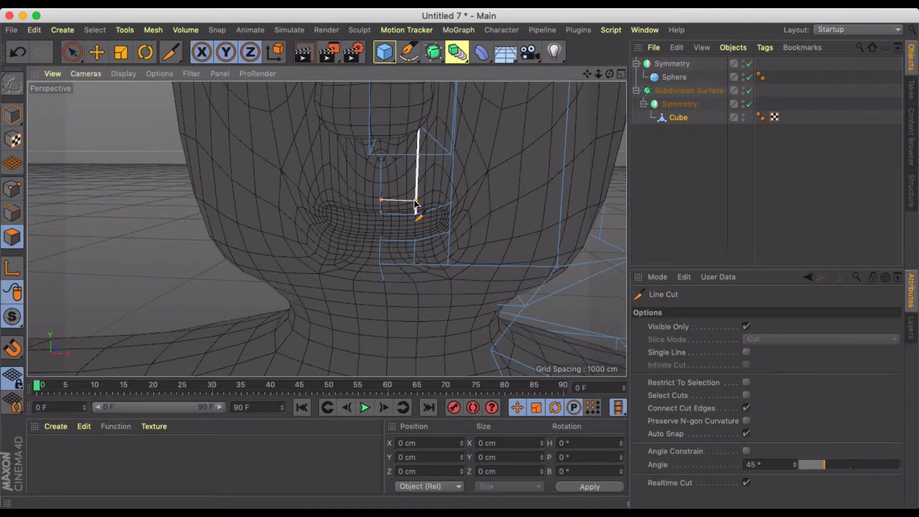
{"action": "left_click", "coordinate": [416, 200]}
{"action": "left_click", "coordinate": [451, 191]}
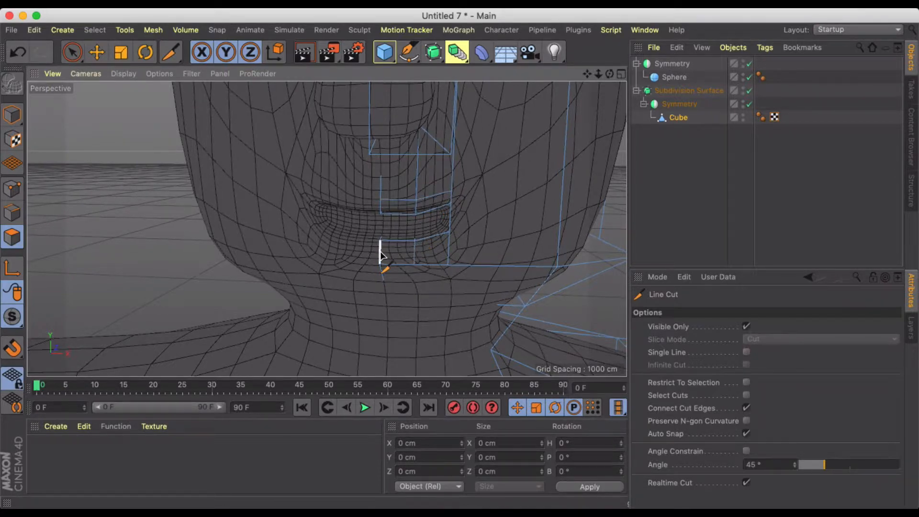
Cut a matching line across the lower-lip polygons and carry the cut around the mouth corner
{"action": "left_click", "coordinate": [414, 252]}
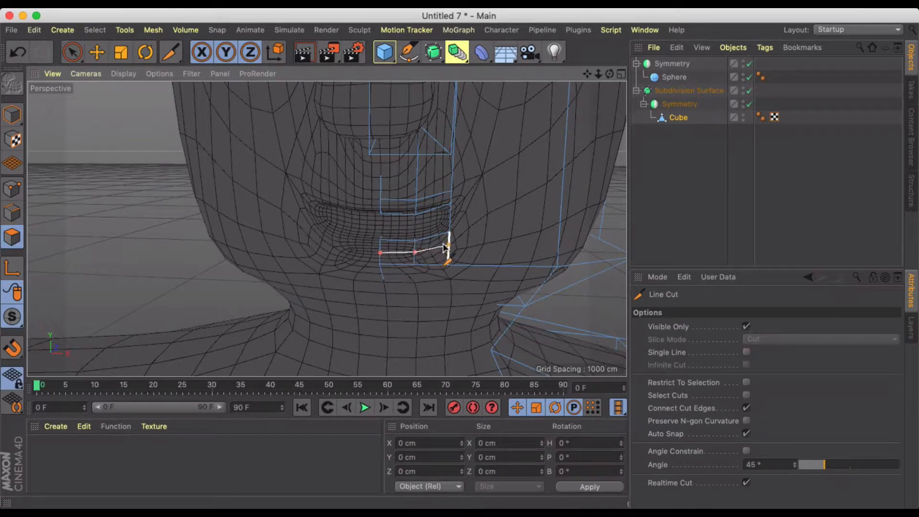
{"action": "left_click", "coordinate": [448, 243]}
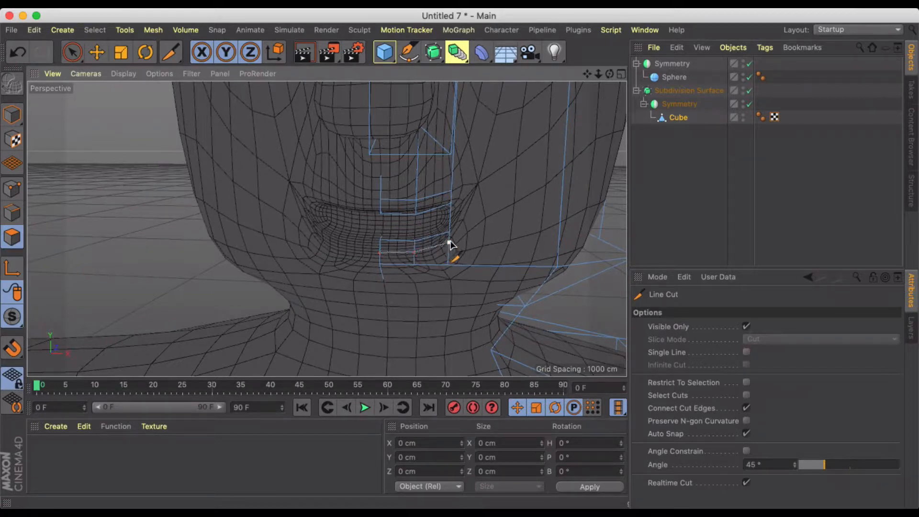
{"action": "left_click_drag", "start_coordinate": [449, 233], "coordinate": [425, 243], "text": "alt"}
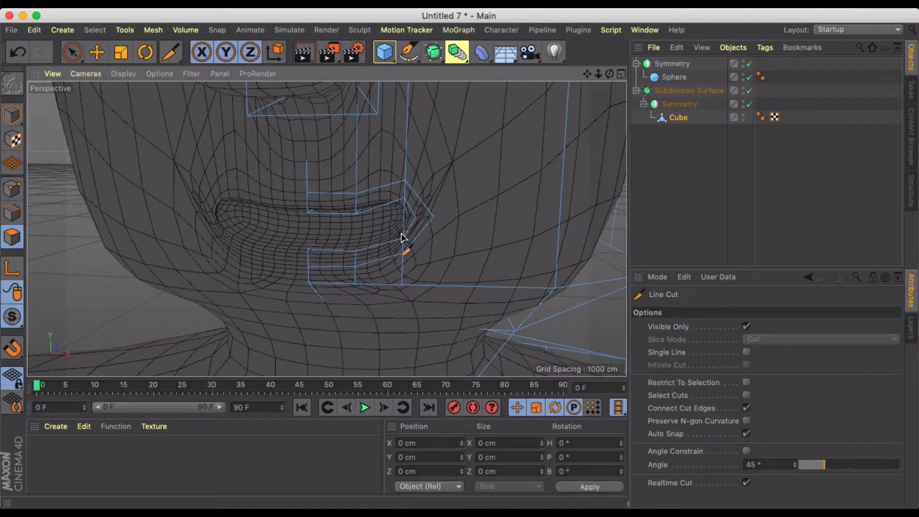
{"action": "mouse_move", "coordinate": [402, 237]}
{"action": "left_mouse_down", "text": "alt"}
{"action": "mouse_move", "coordinate": [263, 243]}
{"action": "mouse_move", "coordinate": [433, 222]}
{"action": "mouse_move", "coordinate": [535, 225]}
{"action": "mouse_move", "coordinate": [401, 217]}
{"action": "mouse_move", "coordinate": [278, 237]}
{"action": "mouse_move", "coordinate": [196, 231]}
{"action": "mouse_move", "coordinate": [394, 239]}
{"action": "mouse_move", "coordinate": [419, 236]}
{"action": "mouse_move", "coordinate": [414, 228]}
{"action": "left_mouse_up", "text": "alt"}
Push the polygons ringing the upper lip, mouth corner and lower lip forward to Z -84.223 cm, then clear the selection
{"action": "left_click", "coordinate": [77, 54]}
{"action": "left_click", "coordinate": [370, 282]}
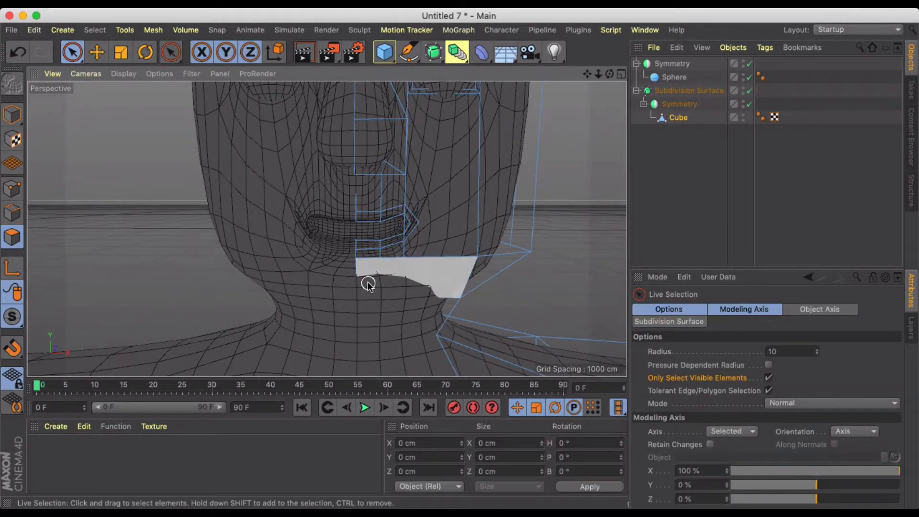
{"action": "scroll", "coordinate": [376, 214], "scroll_direction": "up", "scroll_amount": 5}
{"action": "left_click", "coordinate": [410, 199]}
{"action": "scroll", "coordinate": [365, 237], "scroll_direction": "up", "scroll_amount": 3}
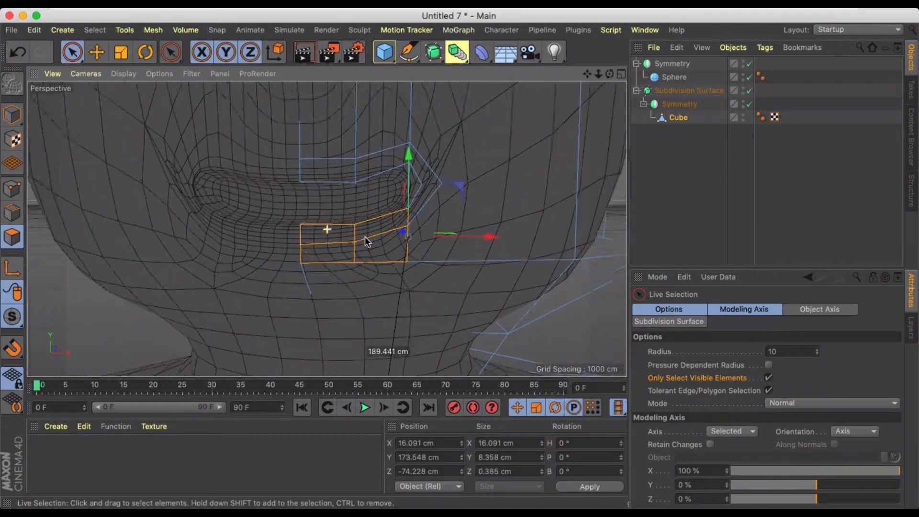
{"action": "scroll", "coordinate": [360, 240], "scroll_direction": "up", "scroll_amount": 2}
{"action": "left_click", "coordinate": [367, 239]}
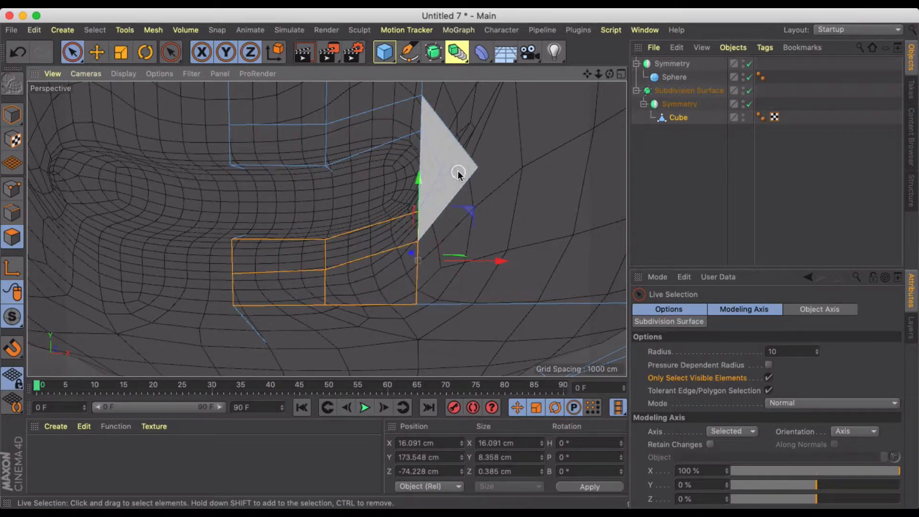
{"action": "left_click", "coordinate": [433, 170], "text": "shift"}
{"action": "left_click", "coordinate": [393, 141], "text": "shift"}
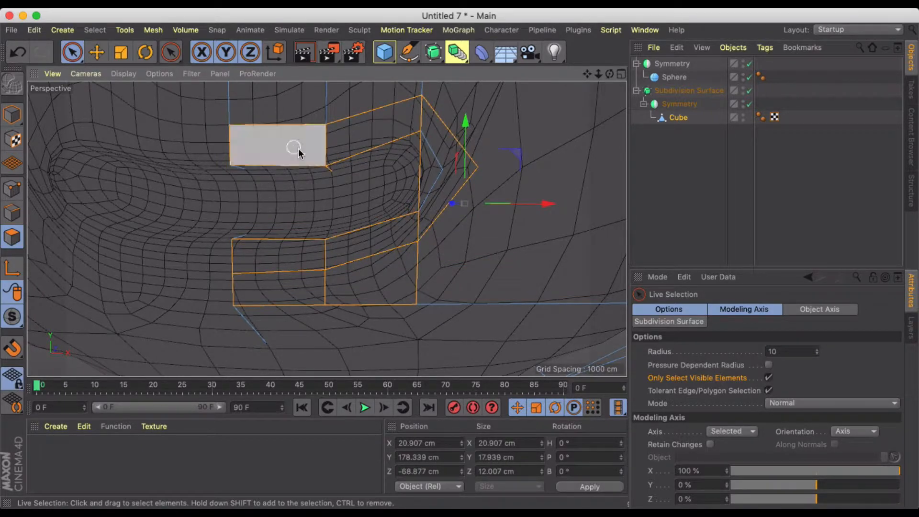
{"action": "left_click_drag", "start_coordinate": [348, 189], "coordinate": [423, 182], "text": "alt"}
{"action": "left_click_drag", "start_coordinate": [348, 216], "coordinate": [412, 202], "text": "alt"}
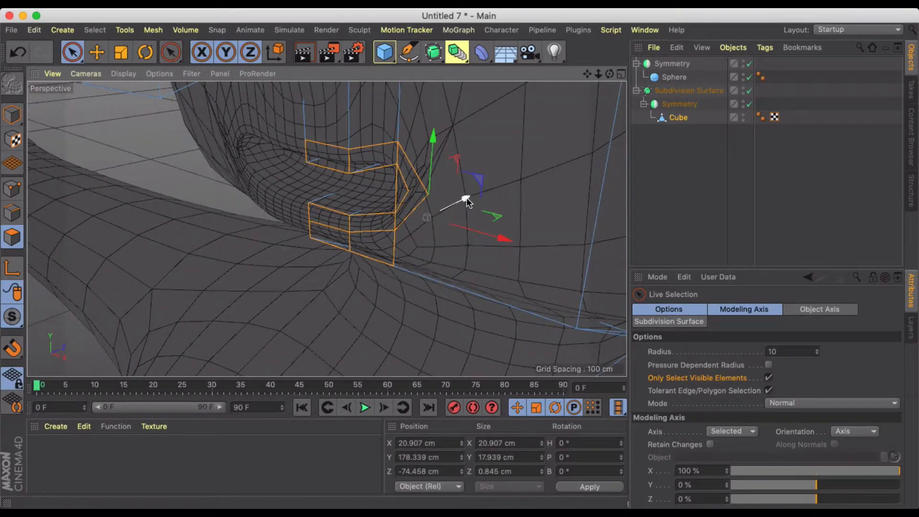
{"action": "left_click_drag", "start_coordinate": [466, 197], "coordinate": [394, 168]}
{"action": "key", "text": "super+z"}
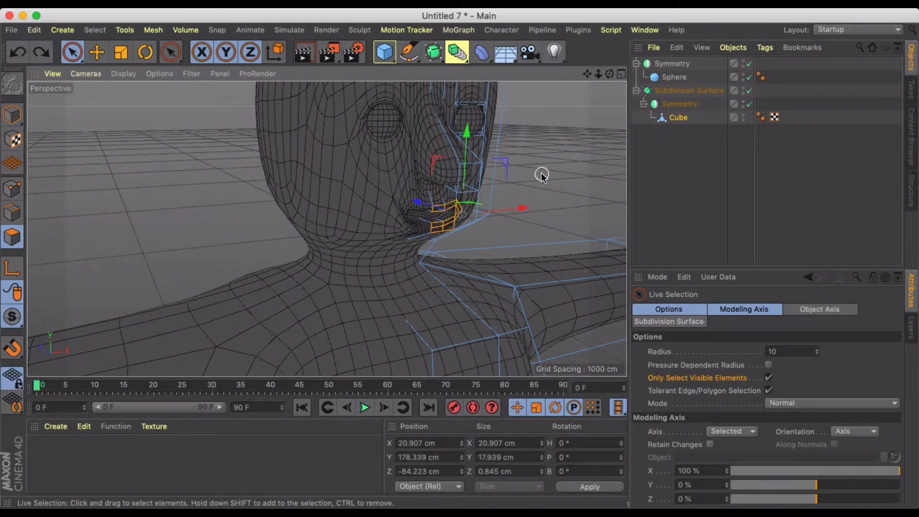
{"action": "left_click", "coordinate": [545, 174]}
Cut a horizontal line around the underside of the jaw from the front centre line to the back of the head
{"action": "left_click_drag", "start_coordinate": [529, 216], "coordinate": [298, 214], "text": "alt"}
{"action": "scroll", "coordinate": [262, 229], "scroll_direction": "up", "scroll_amount": 5}
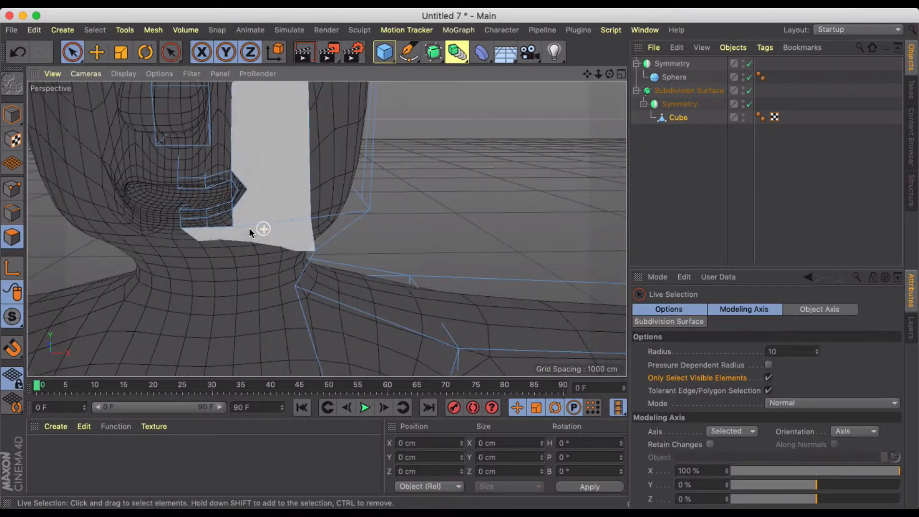
{"action": "middle_click_drag", "start_coordinate": [254, 256], "coordinate": [326, 230], "text": "alt"}
{"action": "left_click_drag", "start_coordinate": [292, 195], "coordinate": [326, 164], "text": "alt"}
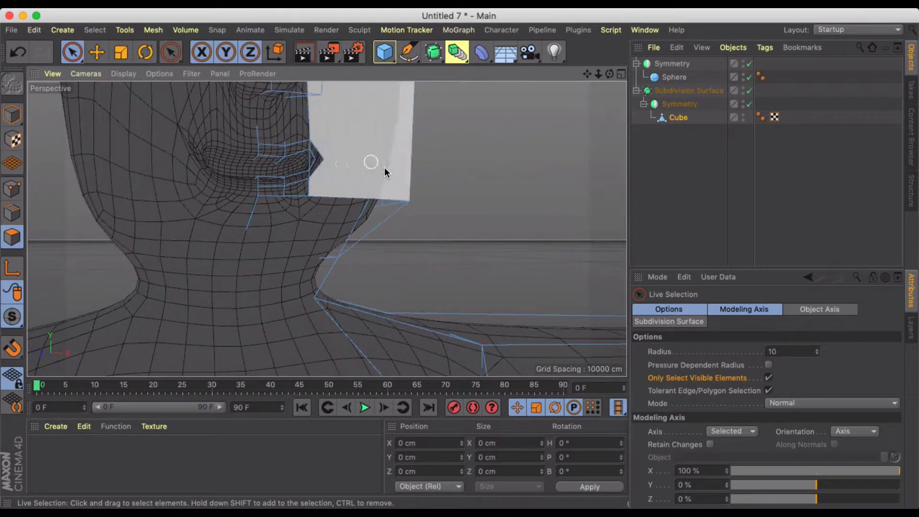
{"action": "scroll", "coordinate": [453, 195], "scroll_direction": "up", "scroll_amount": 5}
{"action": "middle_click_drag", "start_coordinate": [453, 196], "coordinate": [493, 211], "text": "alt"}
{"action": "scroll", "coordinate": [493, 211], "scroll_direction": "down", "scroll_amount": 2}
{"action": "left_click_drag", "start_coordinate": [494, 211], "coordinate": [348, 237], "text": "alt"}
{"action": "key", "text": "k"}
{"action": "key", "text": "k"}
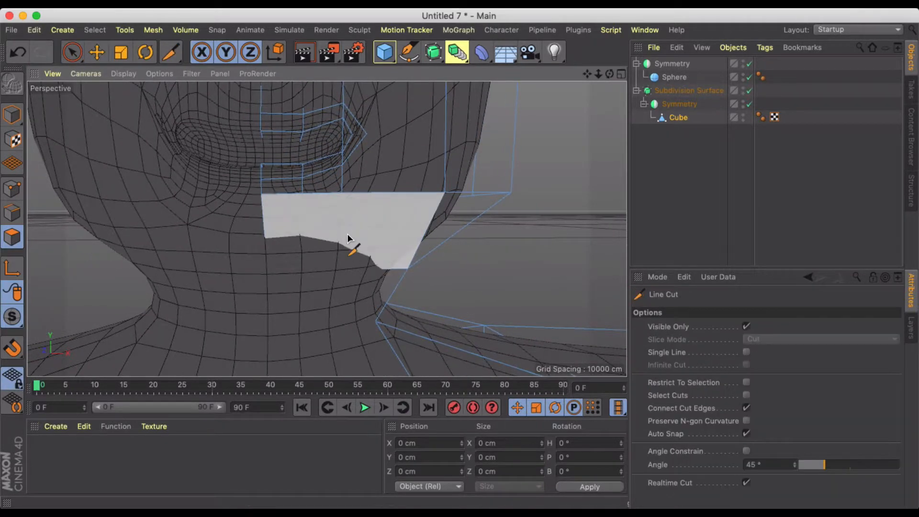
{"action": "left_click", "coordinate": [264, 238]}
{"action": "left_click", "coordinate": [423, 235]}
{"action": "left_click_drag", "start_coordinate": [436, 231], "coordinate": [348, 244], "text": "alt"}
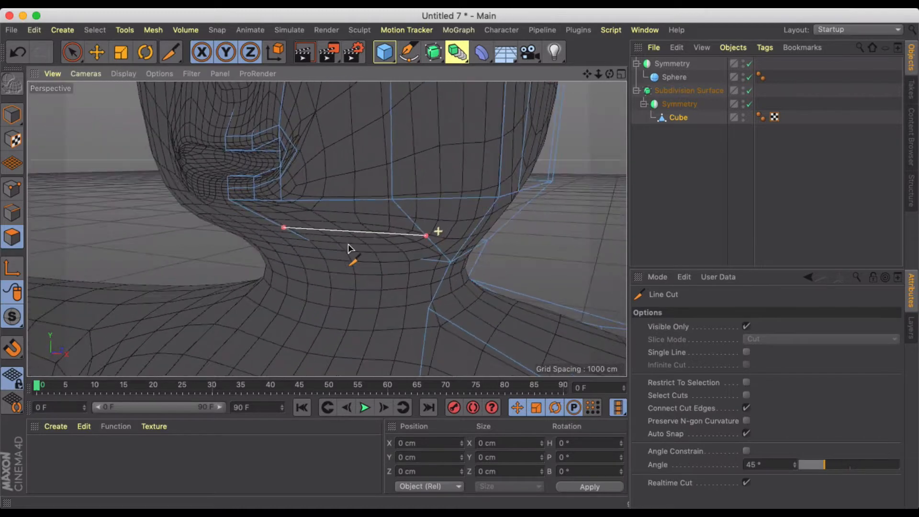
{"action": "left_click_drag", "start_coordinate": [484, 220], "coordinate": [172, 222], "text": "alt"}
{"action": "left_click_drag", "start_coordinate": [416, 227], "coordinate": [387, 211], "text": "alt"}
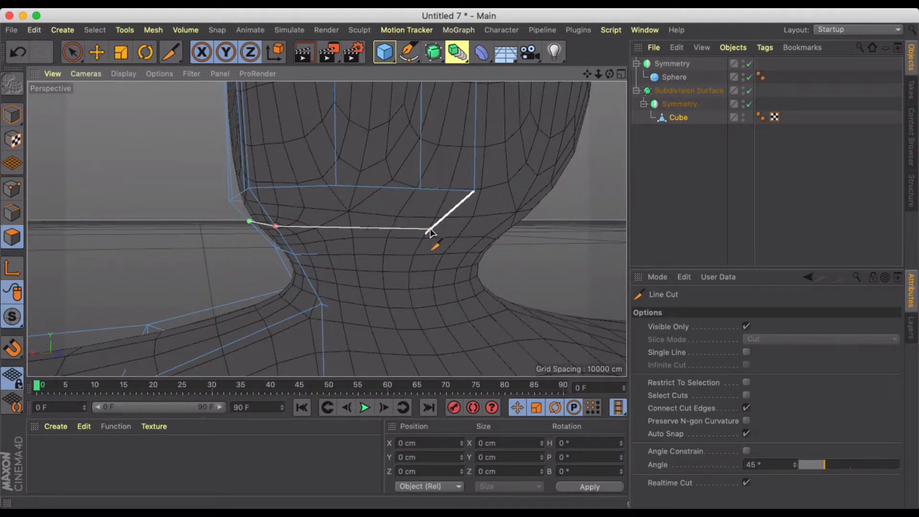
{"action": "left_click_drag", "start_coordinate": [433, 229], "coordinate": [502, 231], "text": "alt"}
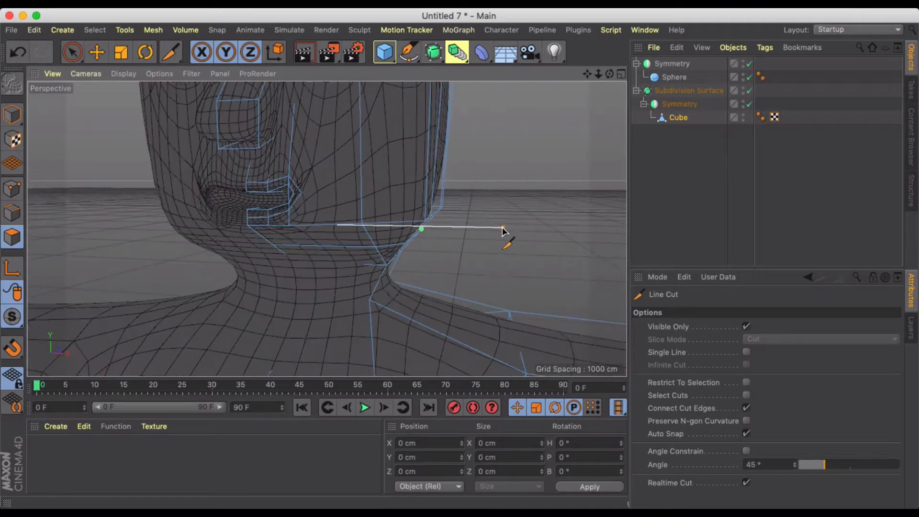
Move the two front points of the new cut under the chin forward to Z -87.1 cm and down to Y 147.424 cm
{"action": "left_click", "coordinate": [72, 52]}
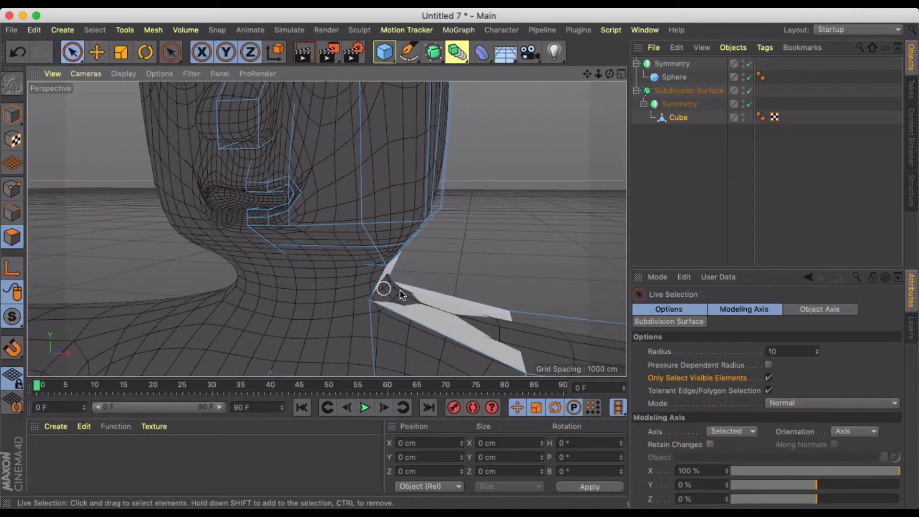
{"action": "left_click_drag", "start_coordinate": [400, 289], "coordinate": [292, 220], "text": "alt"}
{"action": "left_click", "coordinate": [299, 224]}
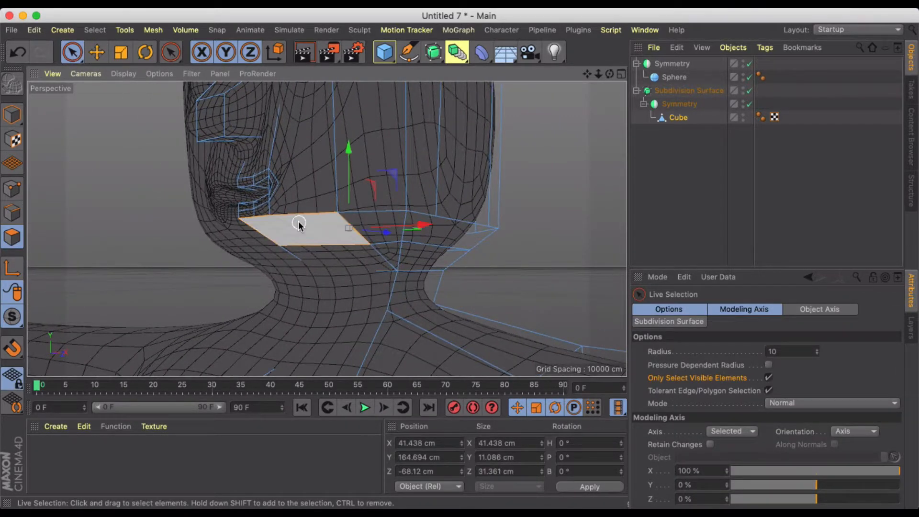
{"action": "left_click", "coordinate": [12, 189]}
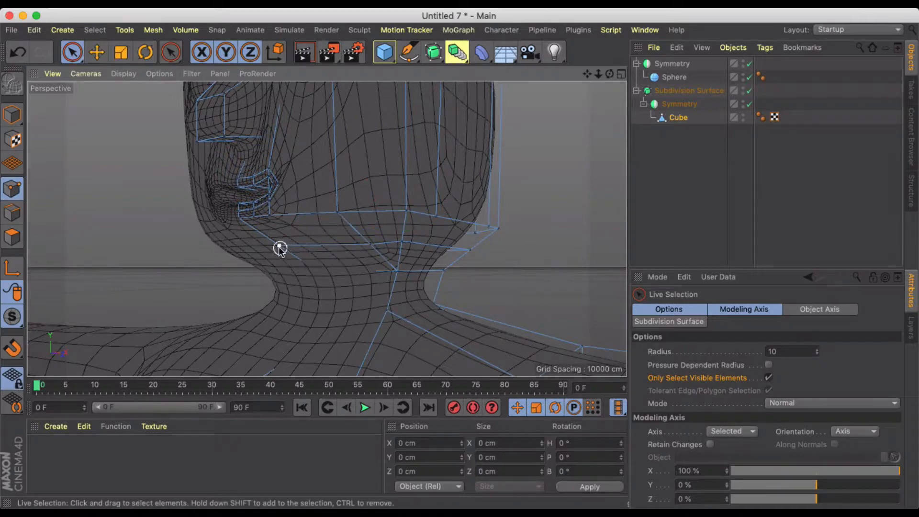
{"action": "left_click_drag", "start_coordinate": [374, 239], "coordinate": [372, 242]}
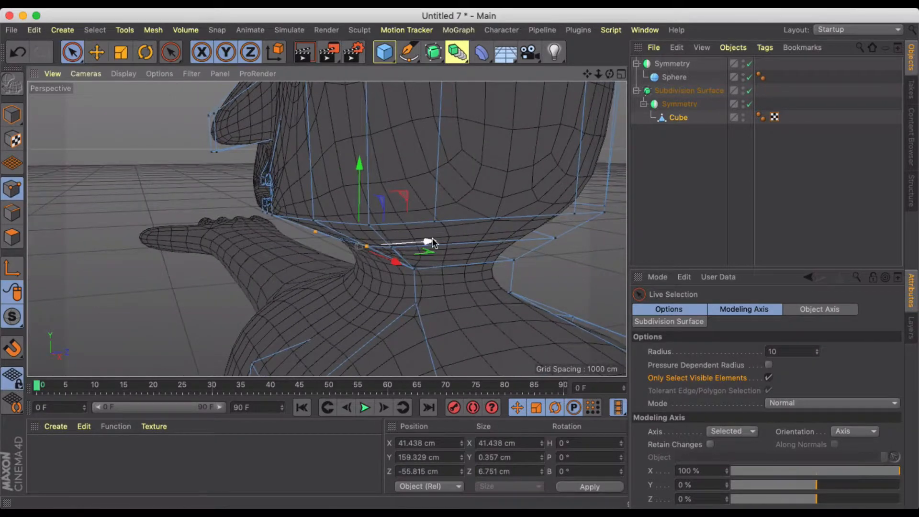
{"action": "left_click_drag", "start_coordinate": [432, 242], "coordinate": [353, 248]}
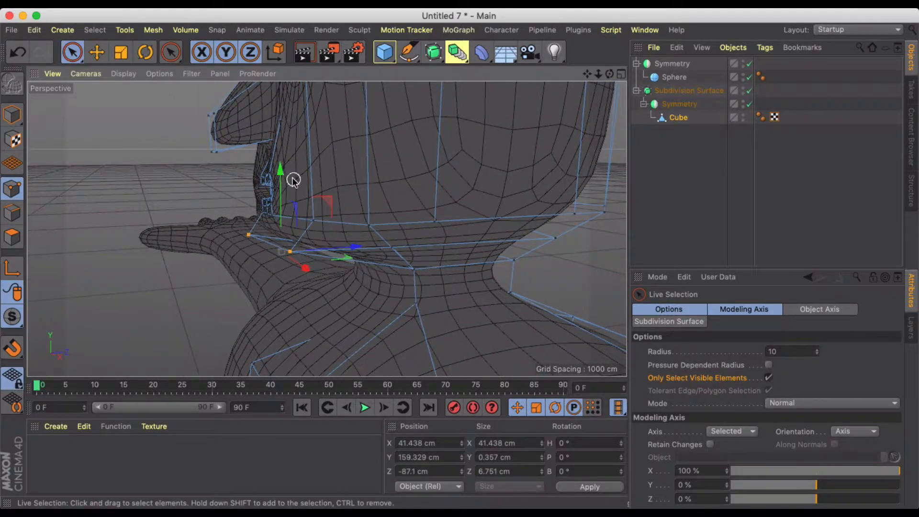
{"action": "left_click_drag", "start_coordinate": [278, 173], "coordinate": [269, 204]}
Lower only the centre-line point under the chin to Y 126.959 cm and check the whole figure from the front
{"action": "left_click_drag", "start_coordinate": [240, 258], "coordinate": [317, 221], "text": "alt"}
{"action": "scroll", "coordinate": [314, 228], "scroll_direction": "up", "scroll_amount": 3}
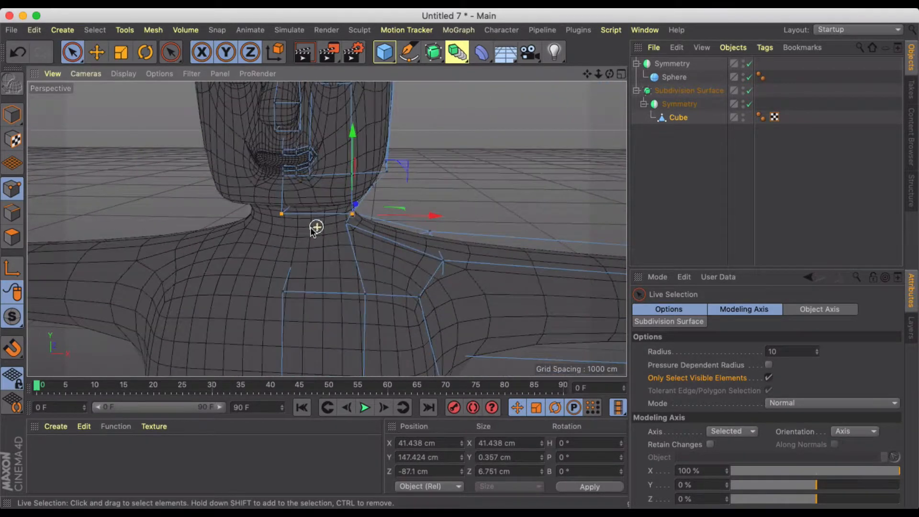
{"action": "left_click", "coordinate": [284, 216]}
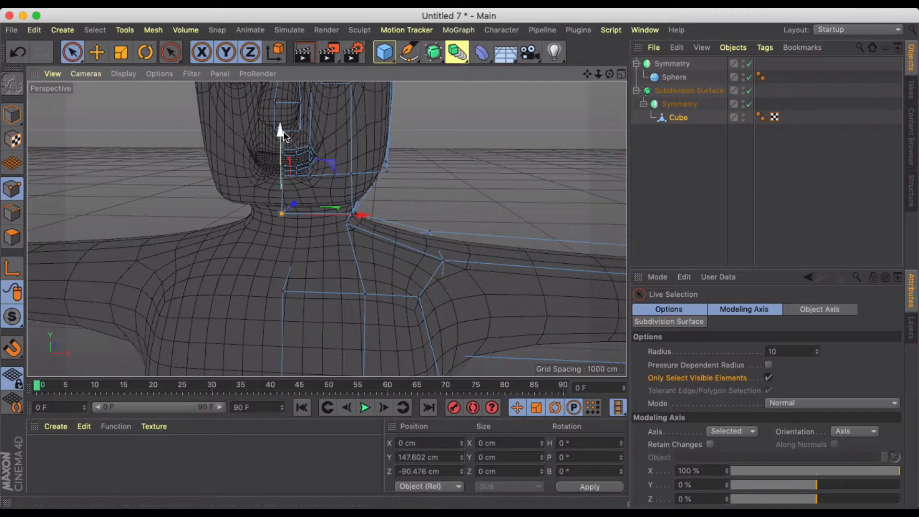
{"action": "left_click_drag", "start_coordinate": [281, 134], "coordinate": [276, 170]}
{"action": "left_click_drag", "start_coordinate": [264, 191], "coordinate": [205, 217], "text": "alt"}
{"action": "left_click_drag", "start_coordinate": [375, 142], "coordinate": [453, 199], "text": "alt"}
{"action": "scroll", "coordinate": [453, 201], "scroll_direction": "down", "scroll_amount": 3}
{"action": "scroll", "coordinate": [396, 163], "scroll_direction": "down", "scroll_amount": 4}
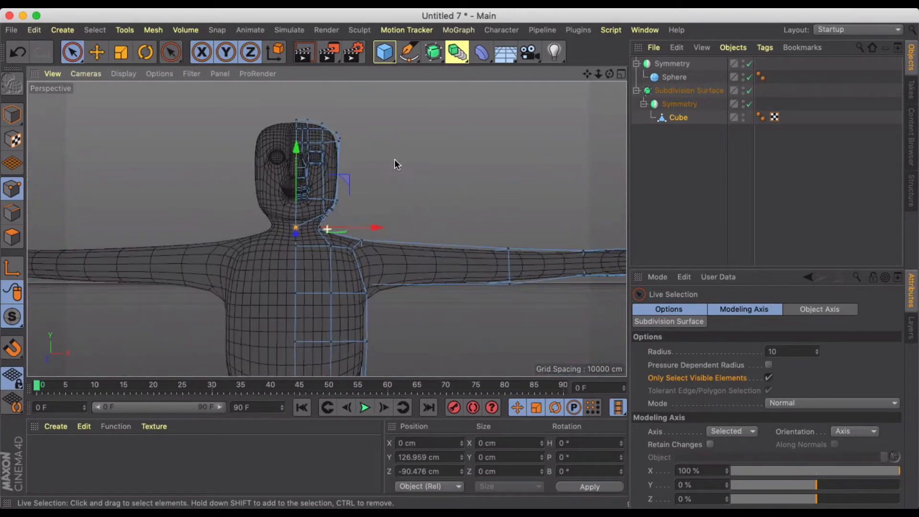
Check the whole figure, return to whole-object editing, deselect the mesh and render a preview of the upper body from the front
{"action": "middle_click_drag", "start_coordinate": [449, 290], "coordinate": [410, 245], "text": "alt"}
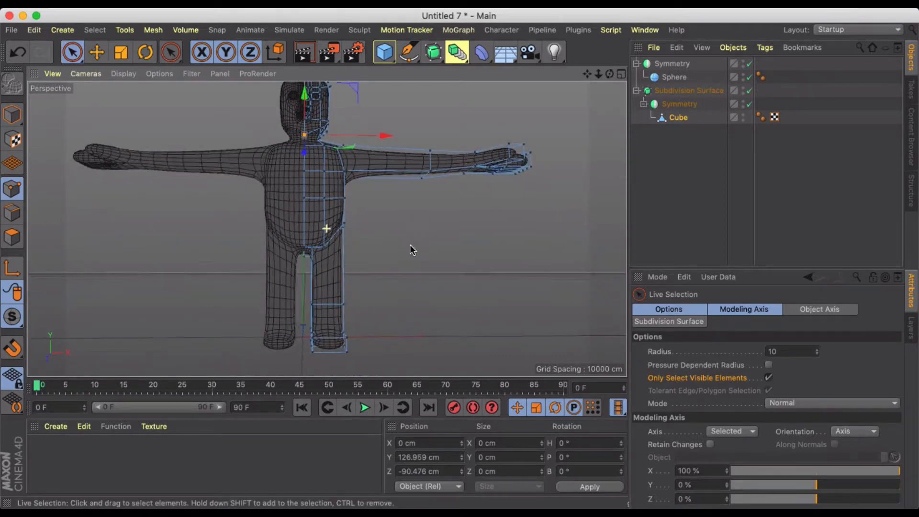
{"action": "left_click_drag", "start_coordinate": [410, 245], "coordinate": [390, 236], "text": "alt"}
{"action": "scroll", "coordinate": [392, 236], "scroll_direction": "down", "scroll_amount": 2}
{"action": "middle_click_drag", "start_coordinate": [392, 239], "coordinate": [393, 260], "text": "alt"}
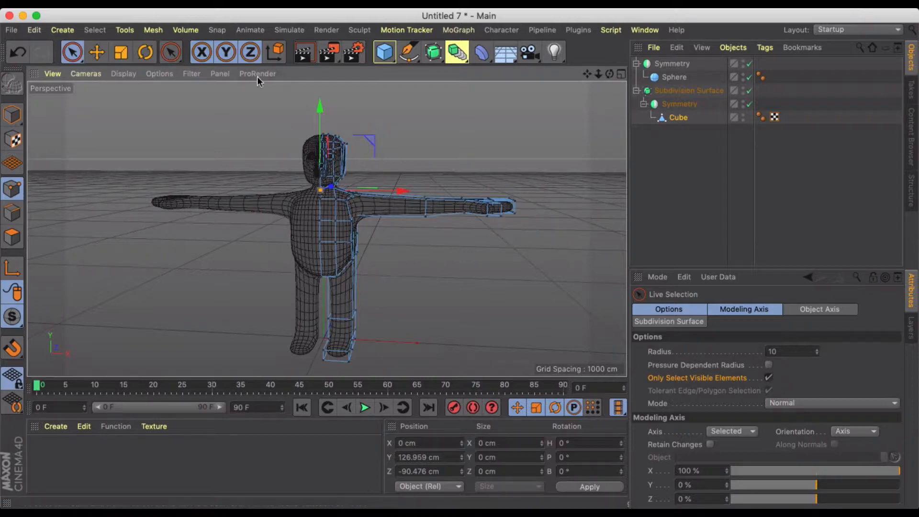
{"action": "scroll", "coordinate": [353, 165], "scroll_direction": "up", "scroll_amount": 4}
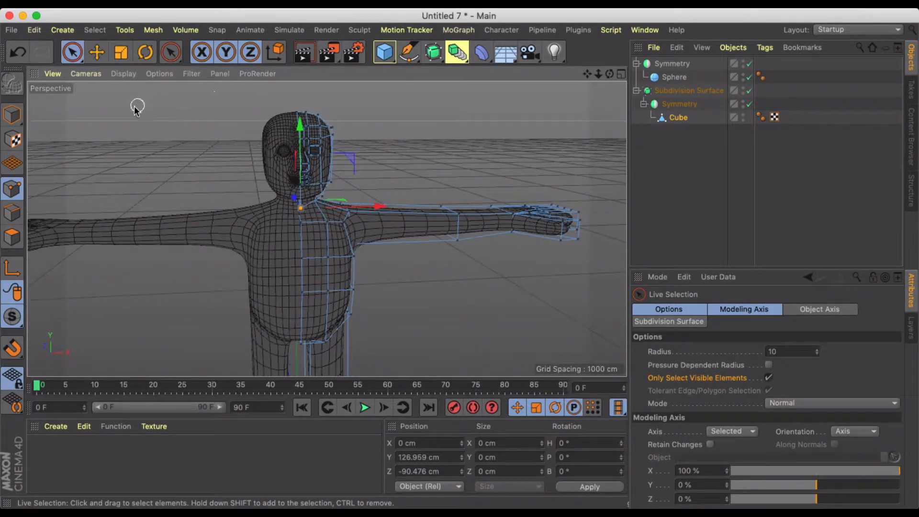
{"action": "left_click", "coordinate": [12, 115]}
{"action": "left_click", "coordinate": [97, 52]}
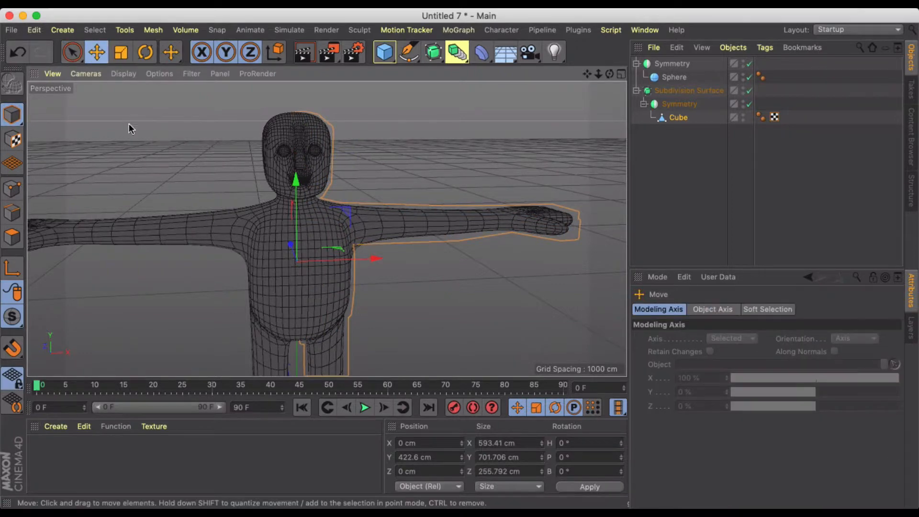
{"action": "left_click", "coordinate": [129, 129]}
{"action": "left_click", "coordinate": [303, 52]}
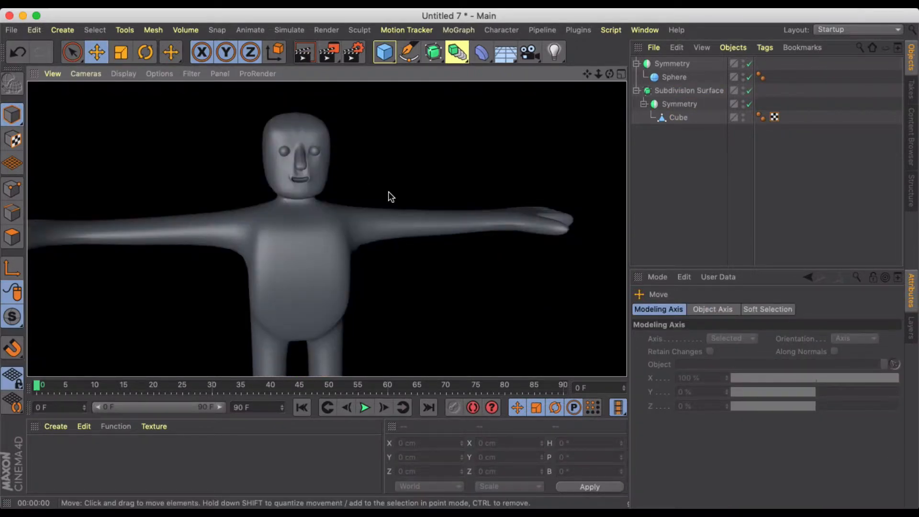
Render a close-up preview of the face to examine the eyes, nose and mouth
{"action": "scroll", "coordinate": [247, 136], "scroll_direction": "up", "scroll_amount": 5}
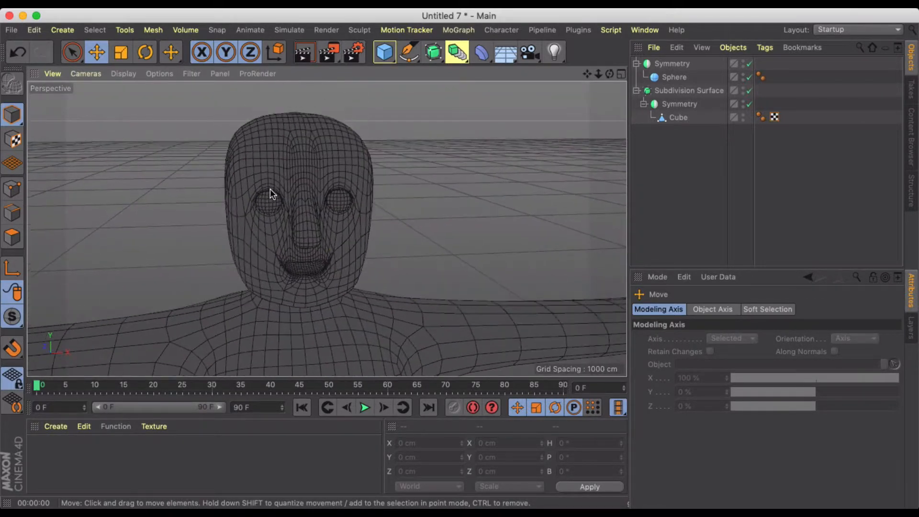
{"action": "left_click", "coordinate": [299, 53]}
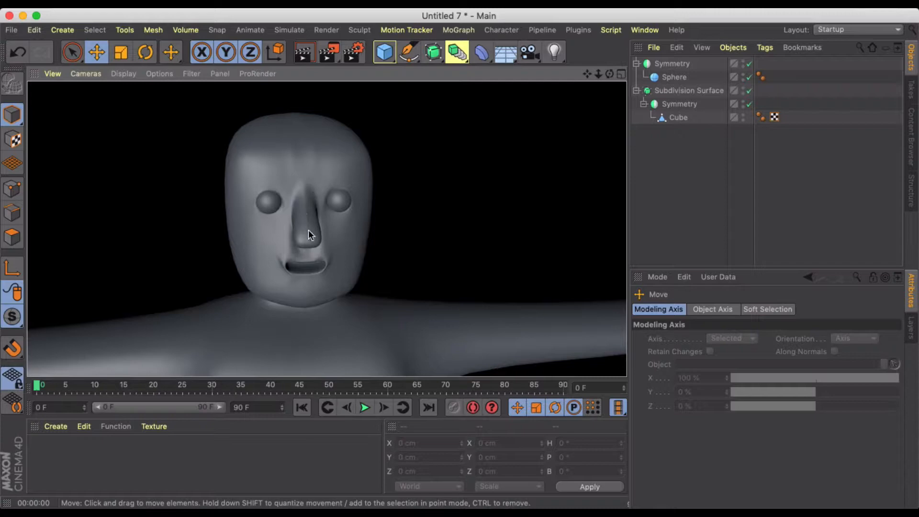
{"action": "scroll", "coordinate": [308, 235], "scroll_direction": "up", "scroll_amount": 4}
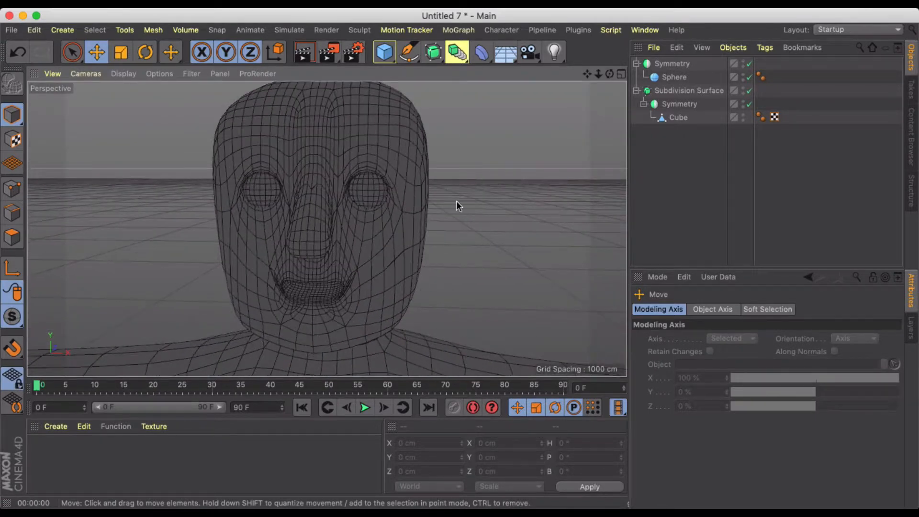
Select the Cube mesh, activate Line Cut and set the viewport display to smooth shading without wireframe lines
{"action": "left_click", "coordinate": [679, 118]}
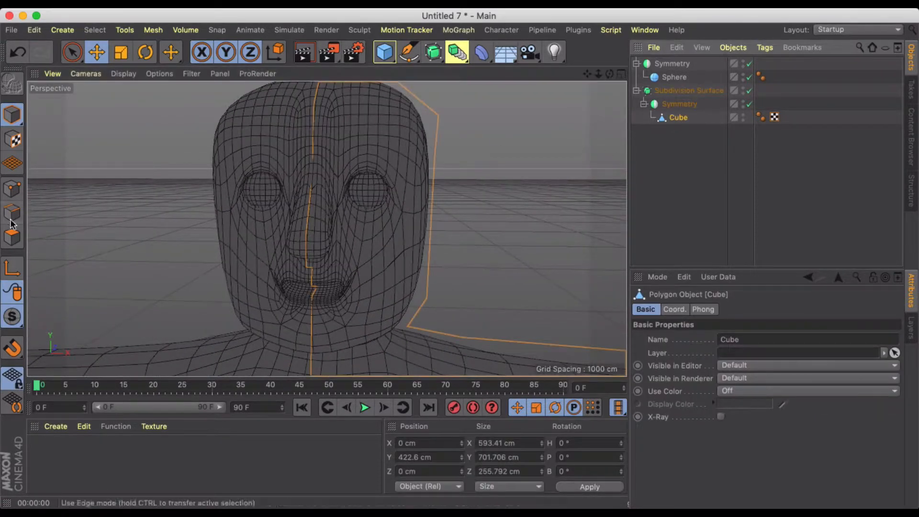
{"action": "left_click", "coordinate": [12, 237]}
{"action": "scroll", "coordinate": [298, 241], "scroll_direction": "up", "scroll_amount": 2}
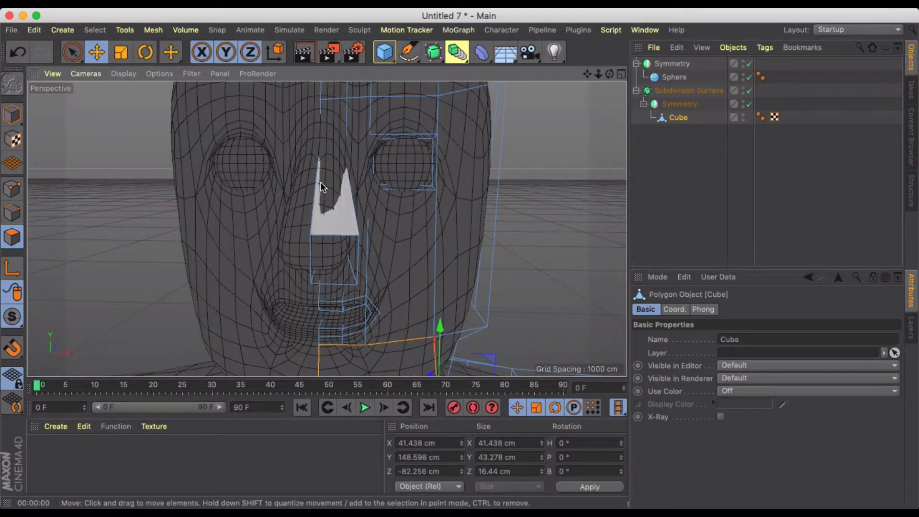
{"action": "key", "text": "k"}
{"action": "key", "text": "k"}
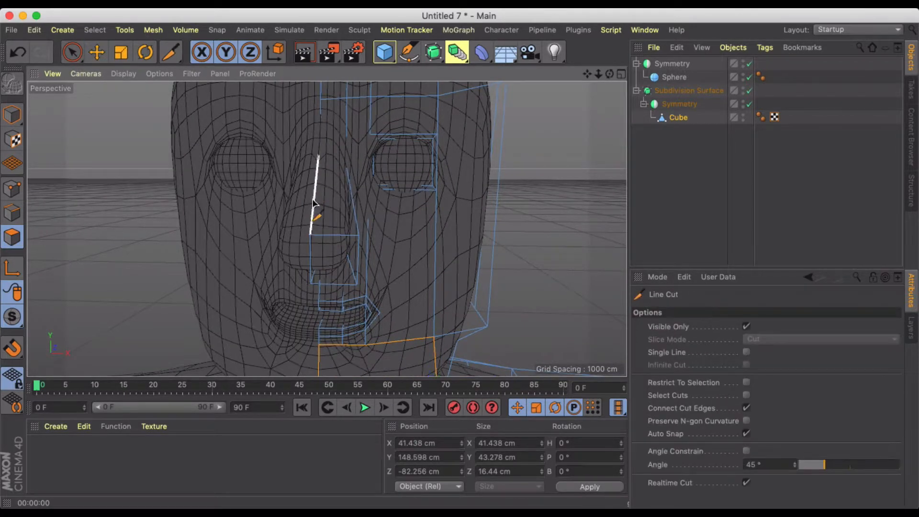
{"action": "left_click", "coordinate": [12, 115]}
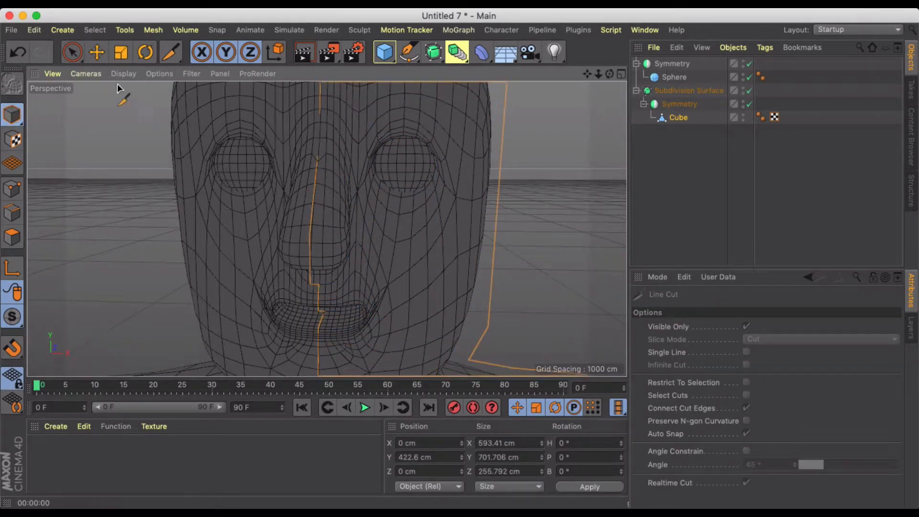
{"action": "scroll", "coordinate": [339, 184], "scroll_direction": "down", "scroll_amount": 3}
{"action": "left_click_drag", "start_coordinate": [340, 188], "coordinate": [145, 106], "text": "alt"}
{"action": "left_click", "coordinate": [115, 74]}
{"action": "left_click", "coordinate": [140, 92]}
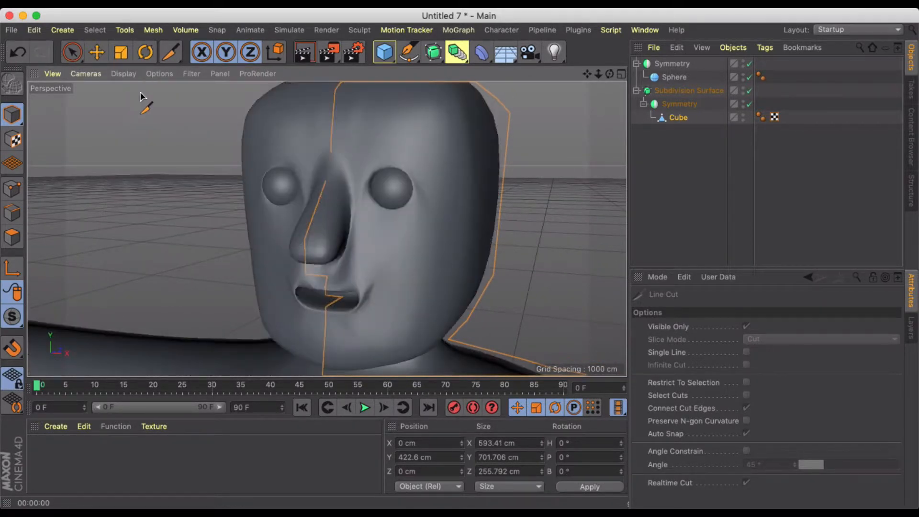
Cut a line from the centre line between nose and mouth across the cheek and around to the back of the head
{"action": "left_click_drag", "start_coordinate": [373, 219], "coordinate": [344, 176], "text": "alt"}
{"action": "left_click", "coordinate": [12, 236]}
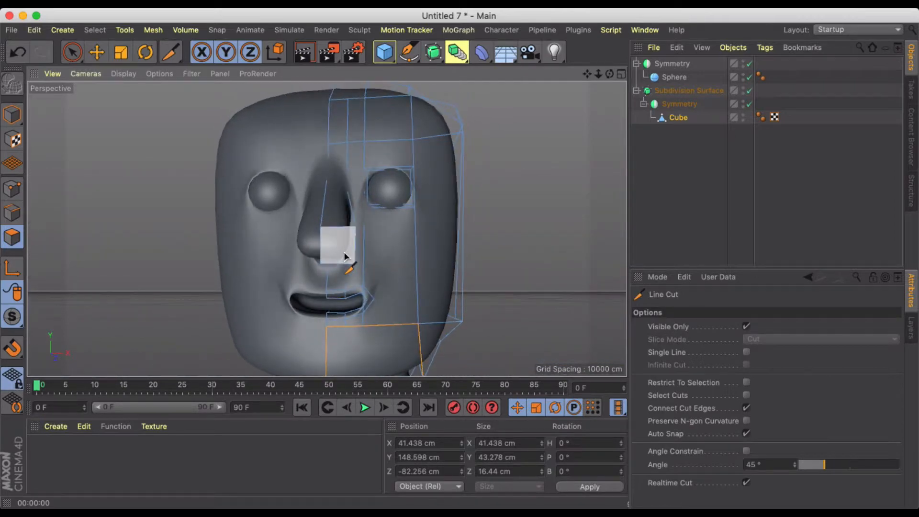
{"action": "scroll", "coordinate": [344, 252], "scroll_direction": "up", "scroll_amount": 5}
{"action": "left_click_drag", "start_coordinate": [326, 271], "coordinate": [315, 286], "text": "alt"}
{"action": "left_click", "coordinate": [316, 286]}
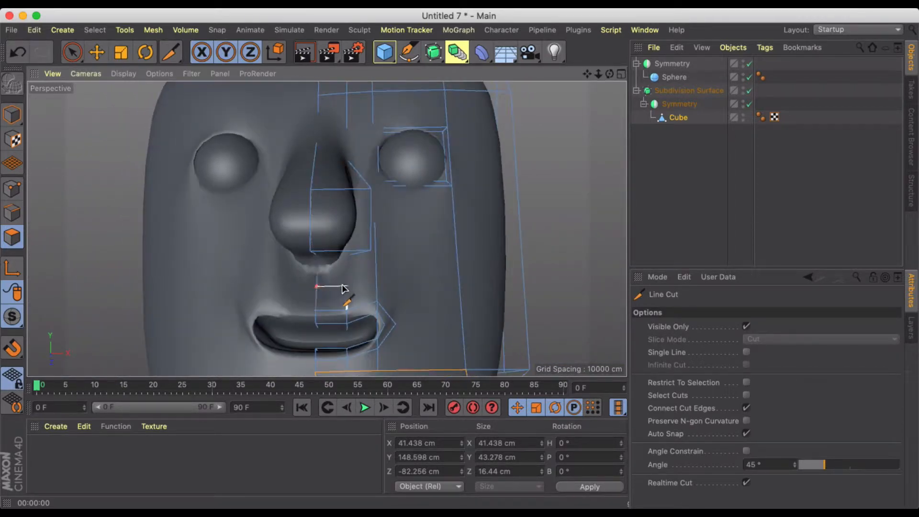
{"action": "left_click", "coordinate": [376, 277]}
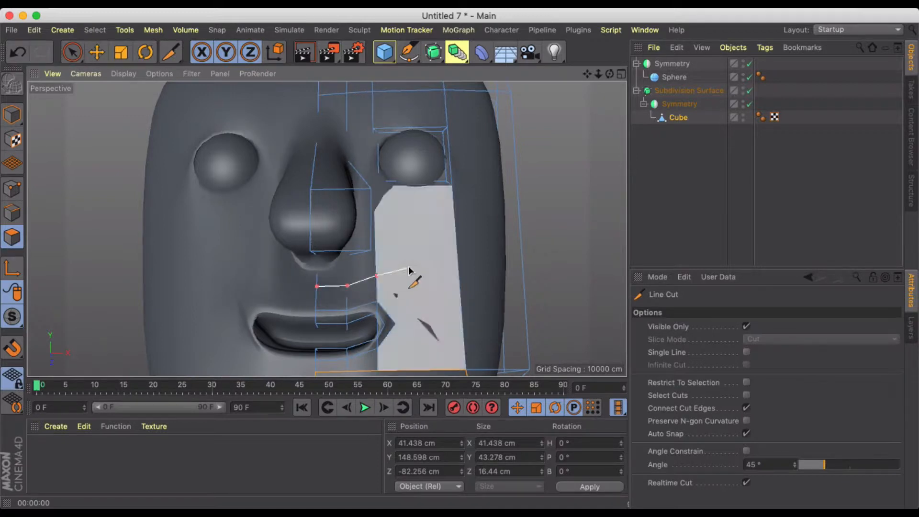
{"action": "left_click_drag", "start_coordinate": [454, 252], "coordinate": [383, 281], "text": "alt"}
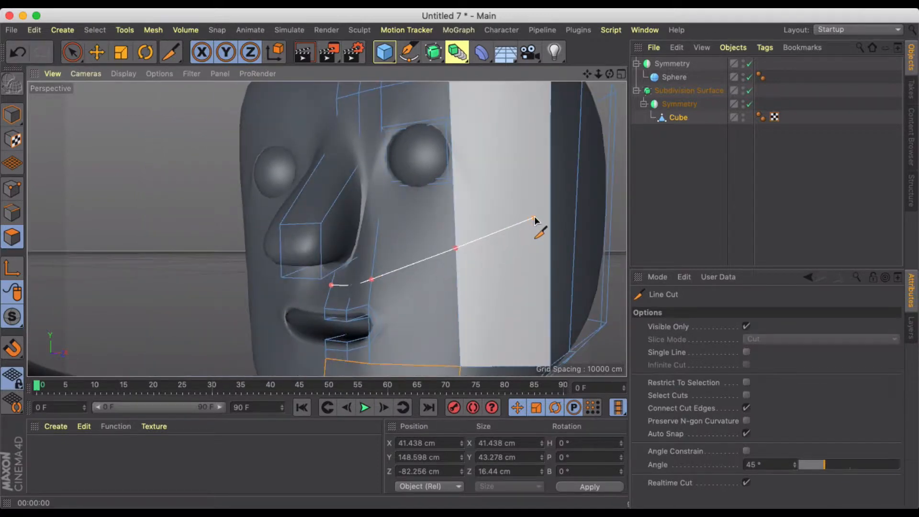
{"action": "left_click_drag", "start_coordinate": [548, 238], "coordinate": [333, 246], "text": "alt"}
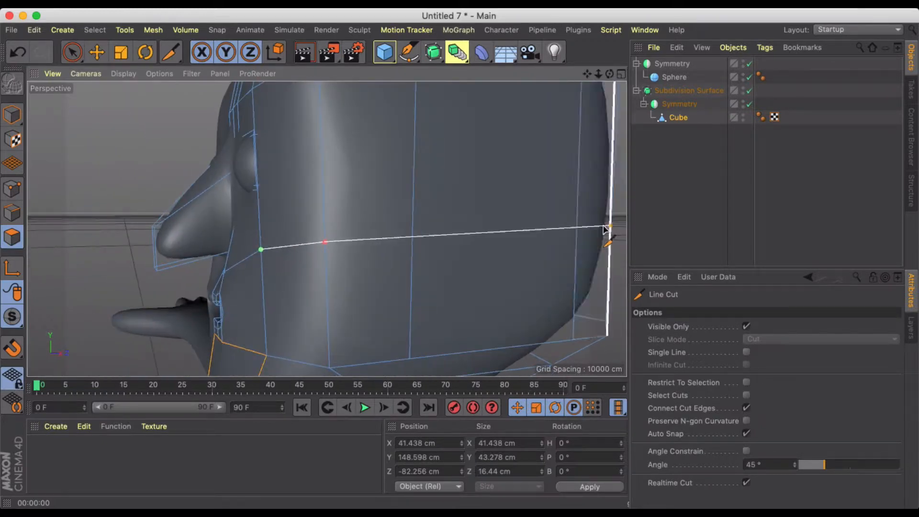
{"action": "left_click", "coordinate": [609, 228]}
{"action": "left_click_drag", "start_coordinate": [605, 231], "coordinate": [383, 235], "text": "alt"}
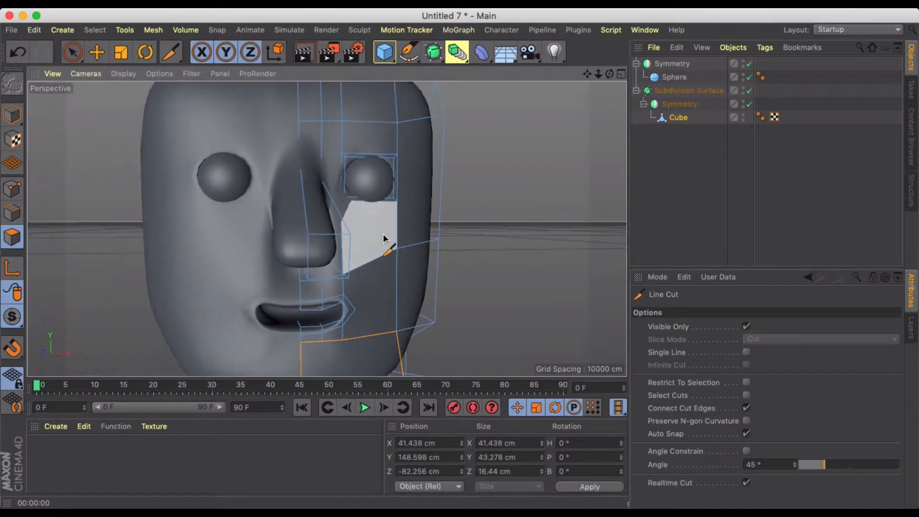
Cut a line across the front of the chin from the centre line to the vertical edge at the jaw
{"action": "middle_click_drag", "start_coordinate": [365, 260], "coordinate": [365, 150], "text": "alt"}
{"action": "scroll", "coordinate": [344, 234], "scroll_direction": "up", "scroll_amount": 2}
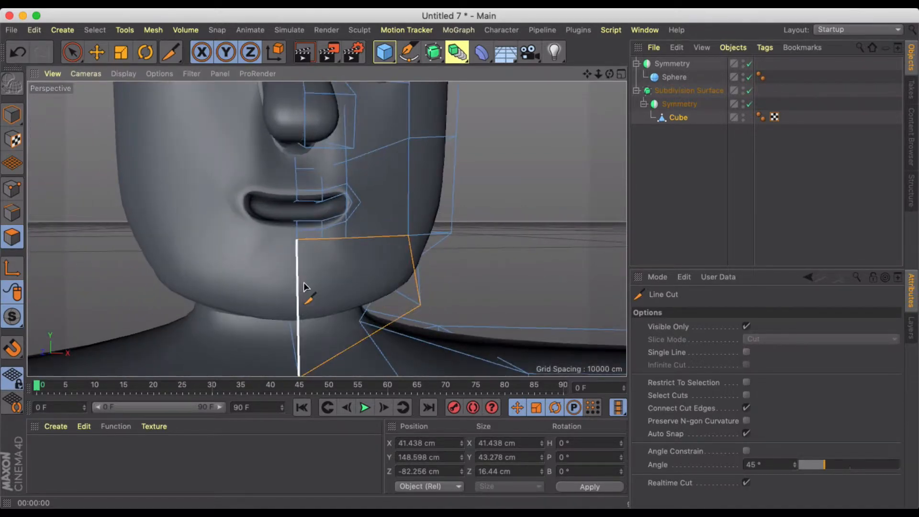
{"action": "left_click", "coordinate": [297, 293]}
{"action": "left_click", "coordinate": [415, 262]}
{"action": "left_click", "coordinate": [425, 256]}
{"action": "left_click_drag", "start_coordinate": [425, 256], "coordinate": [253, 261], "text": "alt"}
{"action": "key", "text": "Escape"}
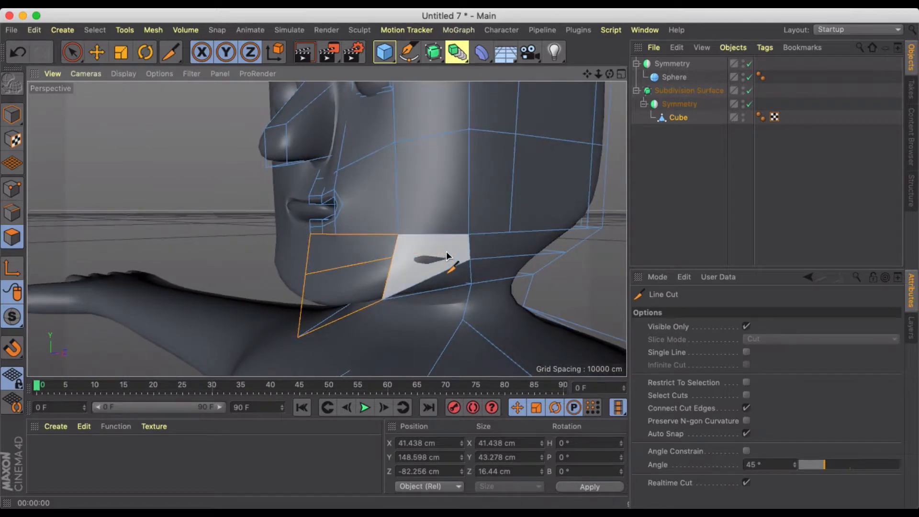
Extend the chin cut along the side of the jaw to the back of the head
{"action": "left_click", "coordinate": [393, 258]}
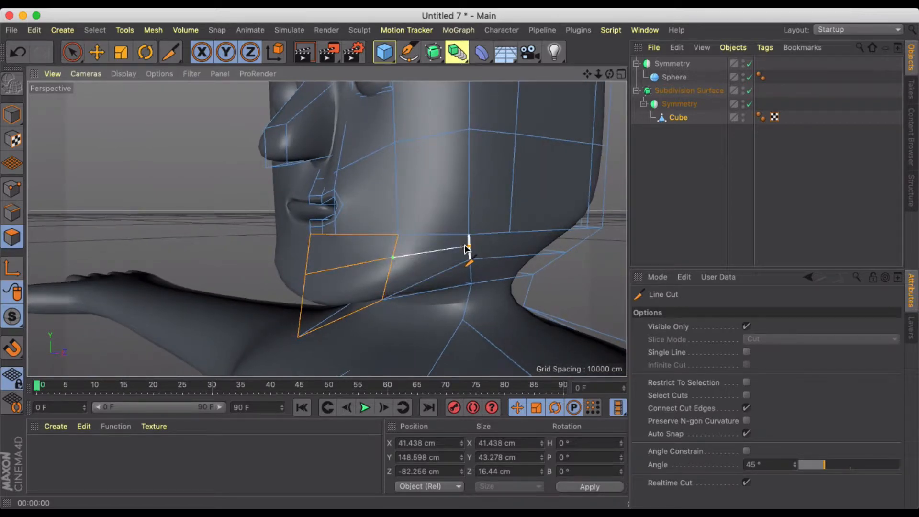
{"action": "left_click", "coordinate": [469, 248]}
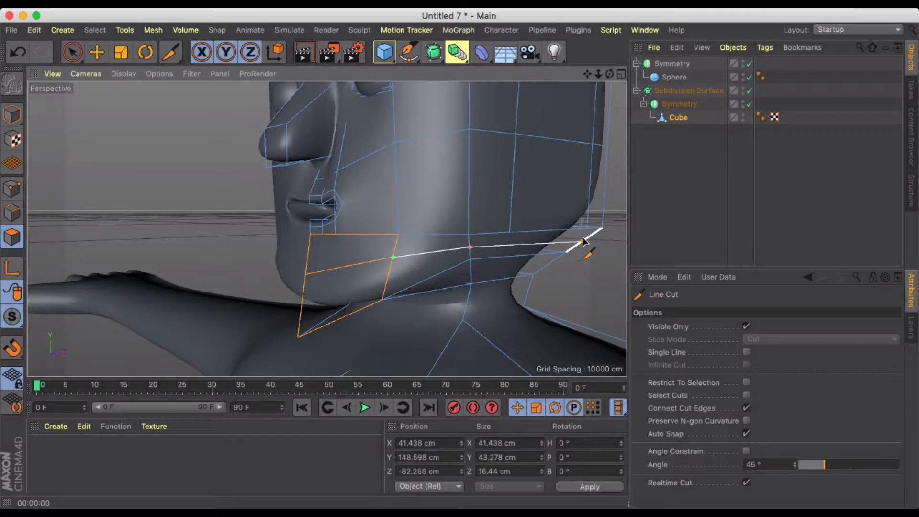
{"action": "left_click_drag", "start_coordinate": [582, 237], "coordinate": [451, 225], "text": "alt"}
Align the upper and lower centre-line points of the nose tip with the symmetry plane by setting their X position to 0 cm
{"action": "scroll", "coordinate": [368, 216], "scroll_direction": "up", "scroll_amount": 3}
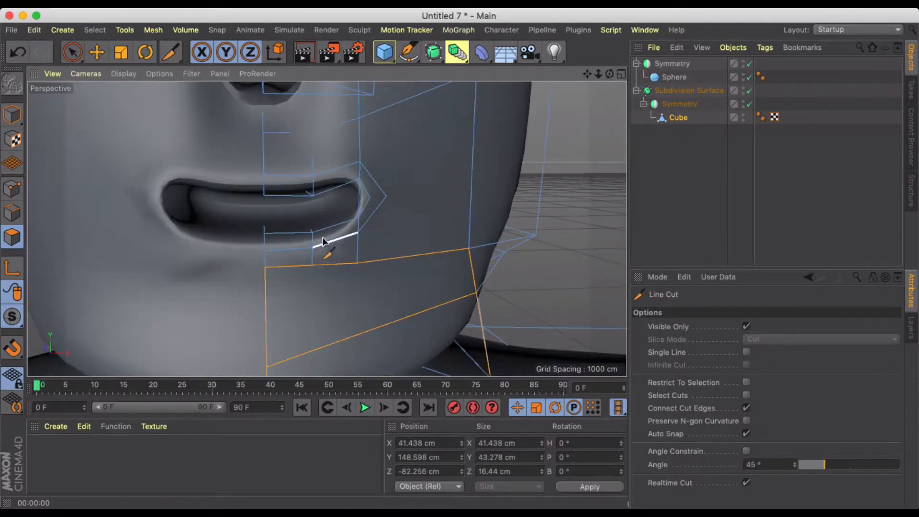
{"action": "left_click_drag", "start_coordinate": [272, 239], "coordinate": [237, 201], "text": "alt"}
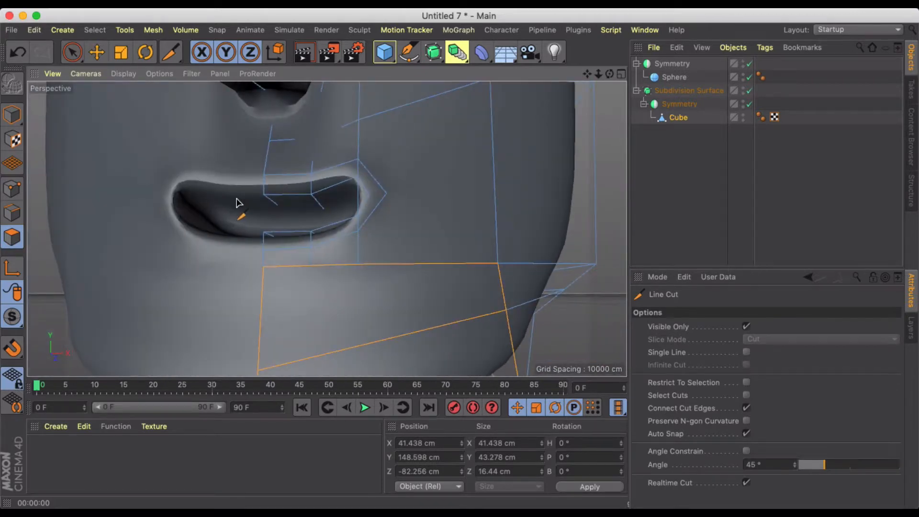
{"action": "scroll", "coordinate": [242, 184], "scroll_direction": "down", "scroll_amount": 3}
{"action": "middle_click_drag", "start_coordinate": [241, 179], "coordinate": [272, 292], "text": "alt"}
{"action": "left_click_drag", "start_coordinate": [270, 246], "coordinate": [304, 282], "text": "alt"}
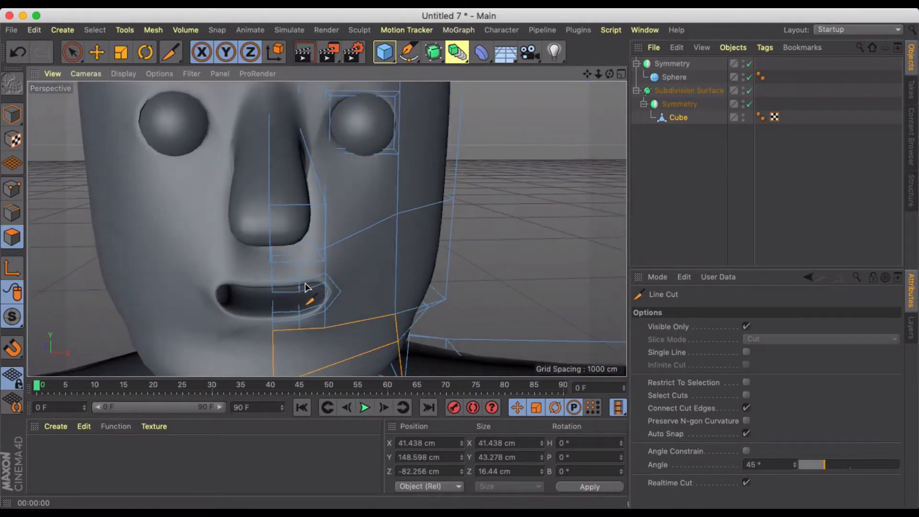
{"action": "scroll", "coordinate": [271, 213], "scroll_direction": "up", "scroll_amount": 5}
{"action": "left_click_drag", "start_coordinate": [272, 212], "coordinate": [328, 218], "text": "alt"}
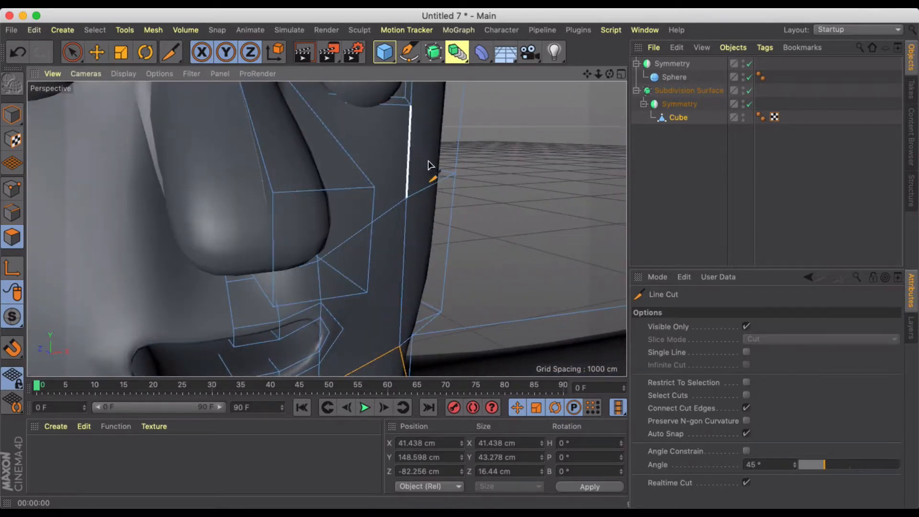
{"action": "left_click", "coordinate": [103, 59]}
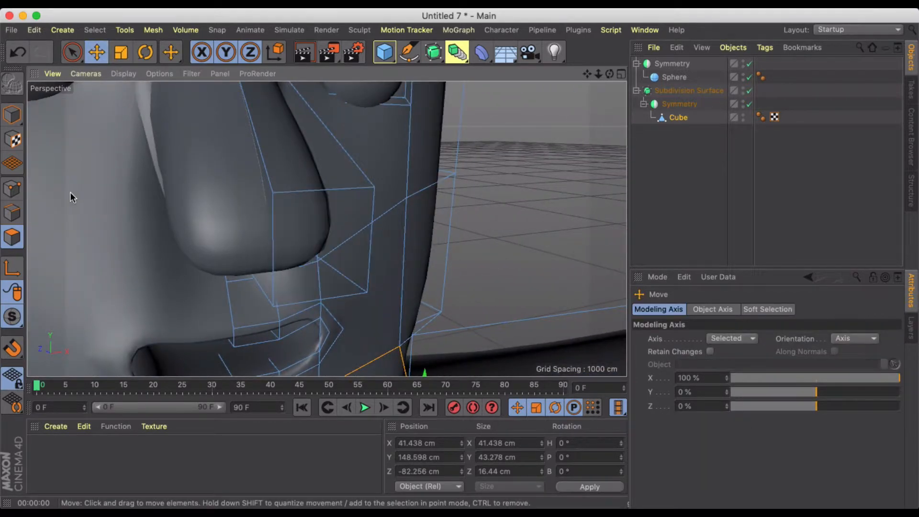
{"action": "left_click", "coordinate": [10, 190]}
{"action": "left_click", "coordinate": [273, 192]}
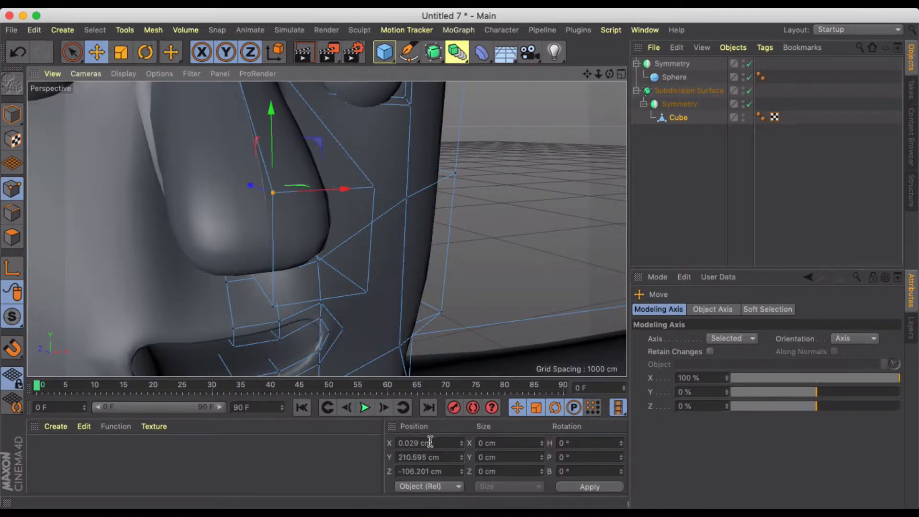
{"action": "left_click_drag", "start_coordinate": [430, 442], "coordinate": [399, 438]}
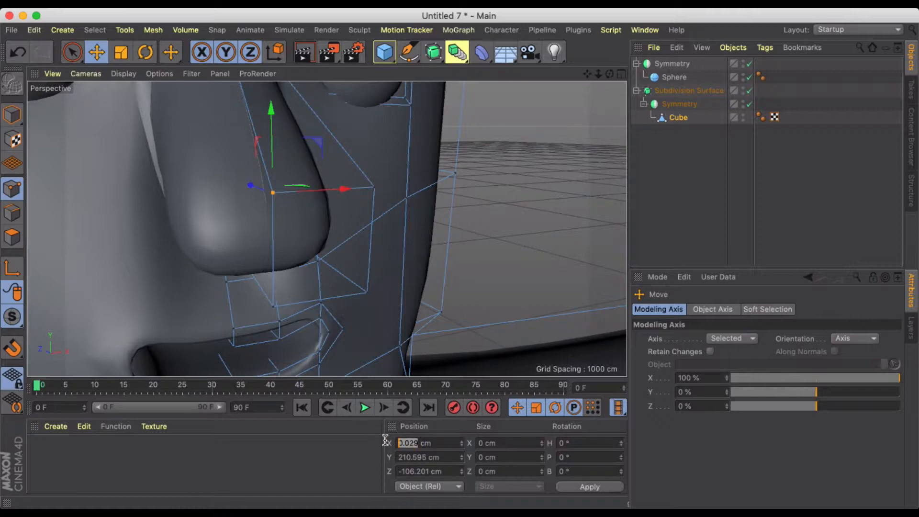
{"action": "left_click", "coordinate": [272, 306]}
{"action": "left_click", "coordinate": [410, 442]}
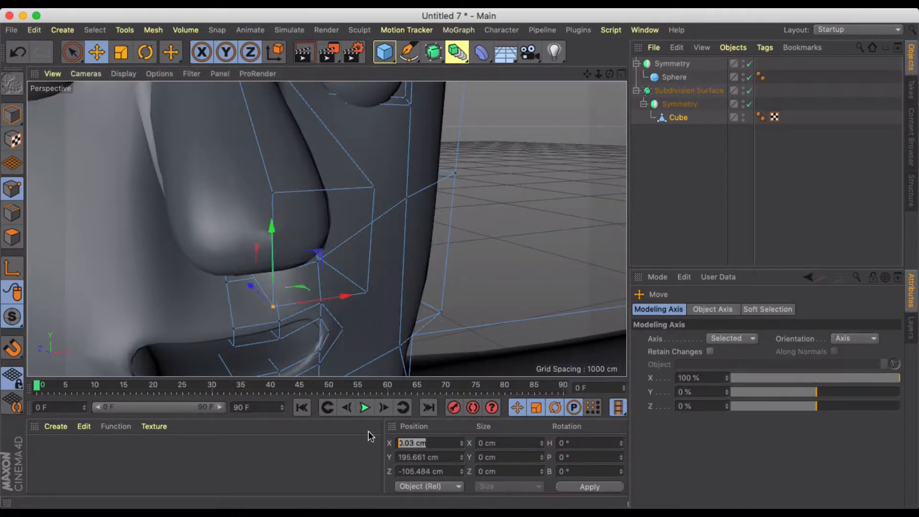
{"action": "type", "text": "0"}
{"action": "key", "text": "Return"}
Turn off the Subdivision Surface to show the low-poly cage around the nose and eyes
{"action": "left_click_drag", "start_coordinate": [294, 263], "coordinate": [266, 236], "text": "alt"}
{"action": "left_click_drag", "start_coordinate": [353, 239], "coordinate": [237, 245], "text": "alt"}
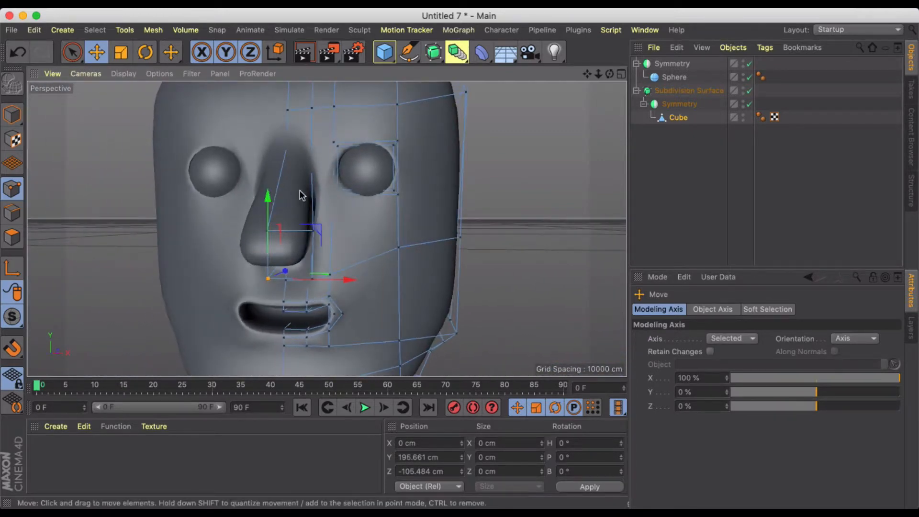
{"action": "scroll", "coordinate": [304, 191], "scroll_direction": "up", "scroll_amount": 3}
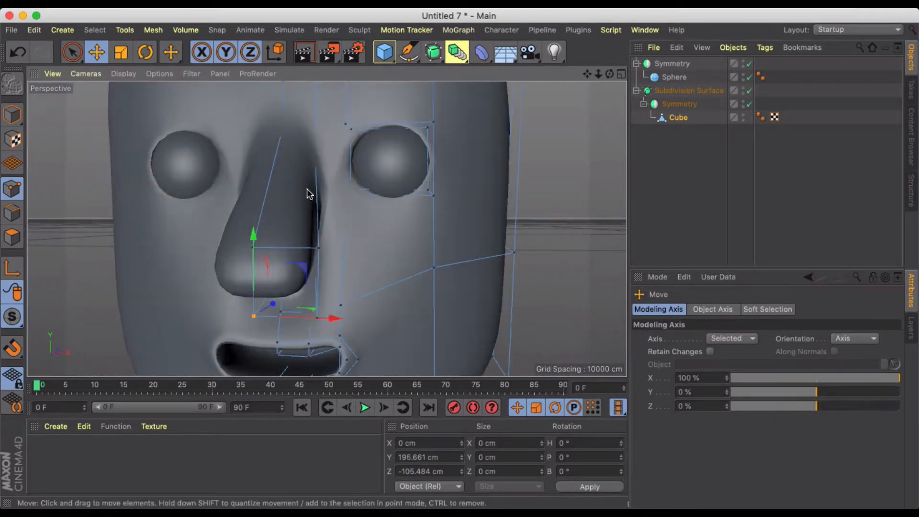
{"action": "left_click", "coordinate": [748, 91]}
{"action": "left_click_drag", "start_coordinate": [442, 194], "coordinate": [361, 200], "text": "alt"}
Cut a line from the side of the nose across the cheek to the side of the head, then turn the Subdivision Surface back on
{"action": "key", "text": "k"}
{"action": "key", "text": "l"}
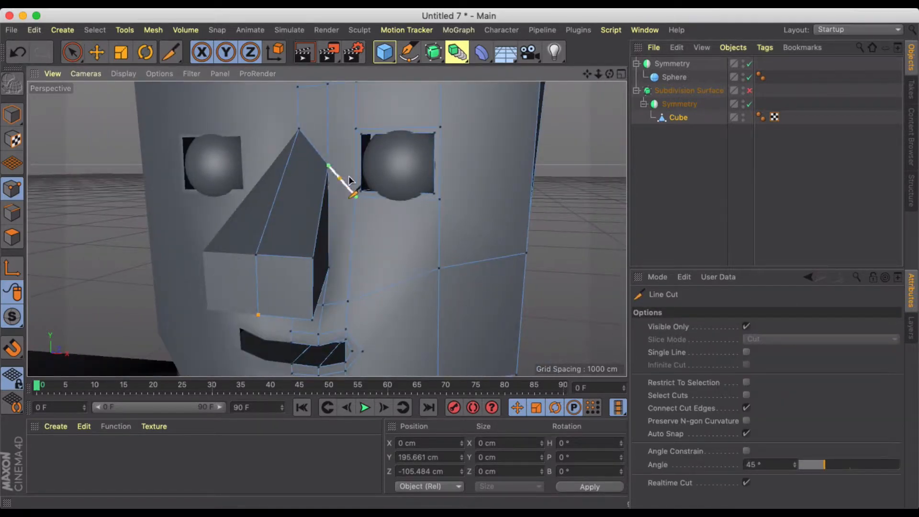
{"action": "key", "text": "Escape"}
{"action": "left_click_drag", "start_coordinate": [383, 223], "coordinate": [345, 177], "text": "alt"}
{"action": "left_click", "coordinate": [305, 214]}
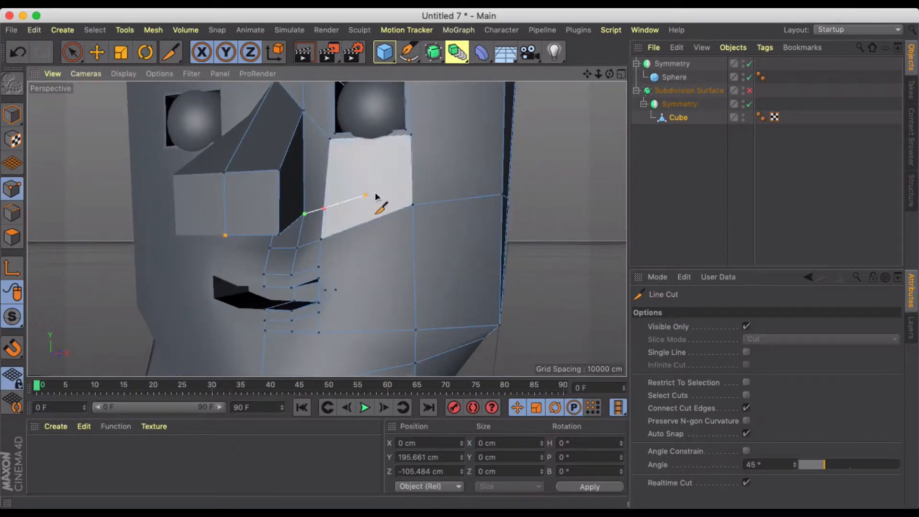
{"action": "left_click", "coordinate": [412, 185]}
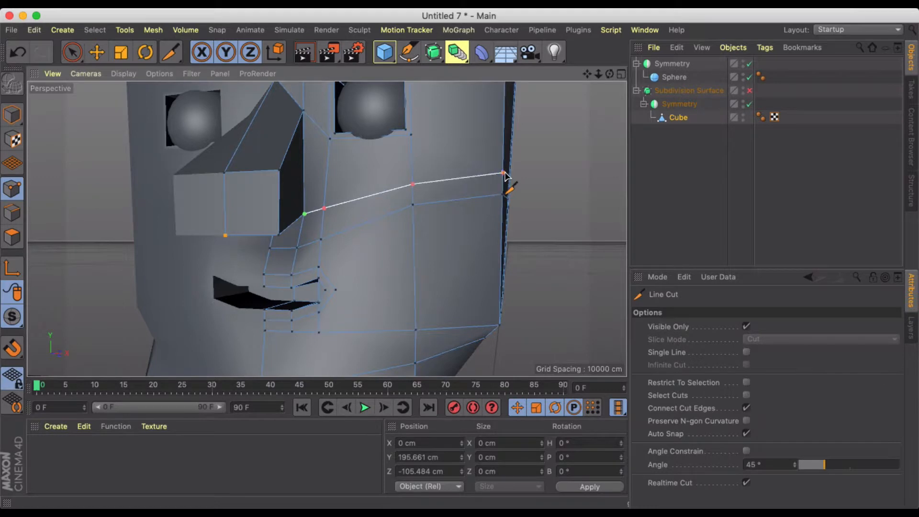
{"action": "left_click", "coordinate": [745, 90]}
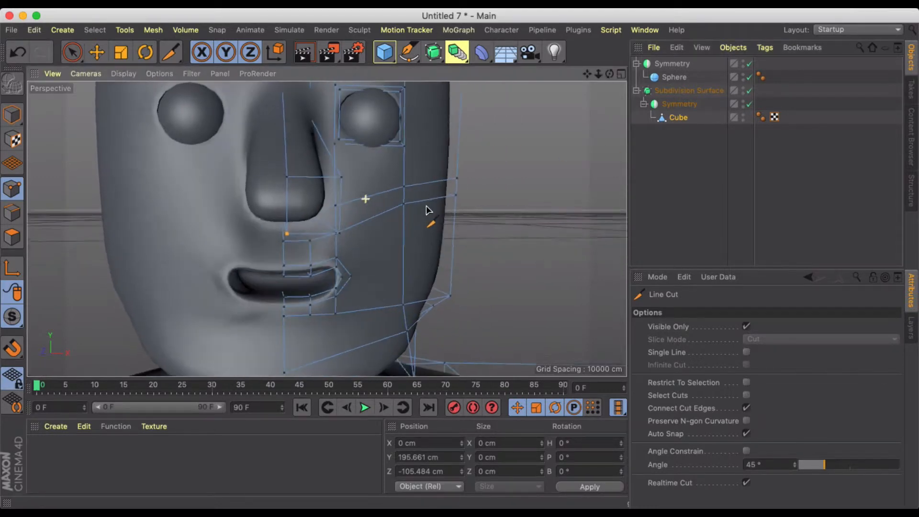
Cut two edges below the mouth, one from the inner lower-lip point to the chin centre and one from the mouth-corner column to the chin cut
{"action": "scroll", "coordinate": [427, 210], "scroll_direction": "down", "scroll_amount": 8}
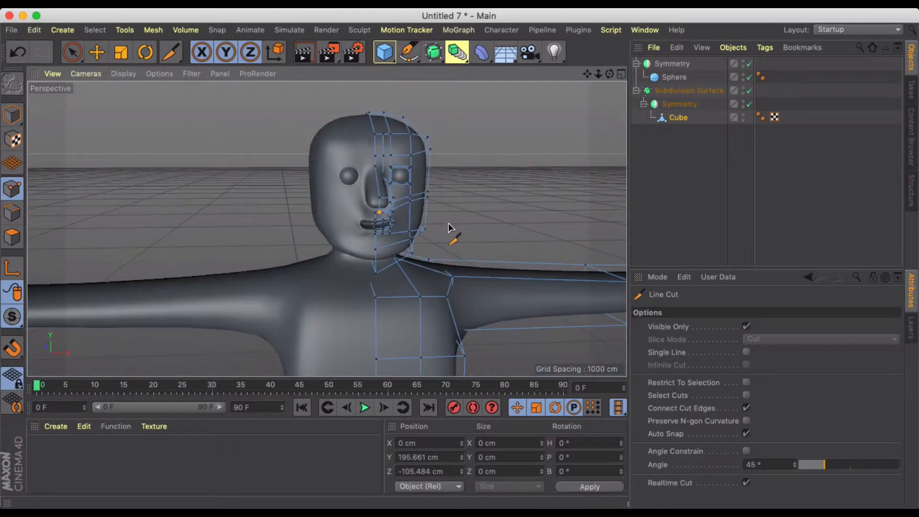
{"action": "scroll", "coordinate": [449, 227], "scroll_direction": "up", "scroll_amount": 10}
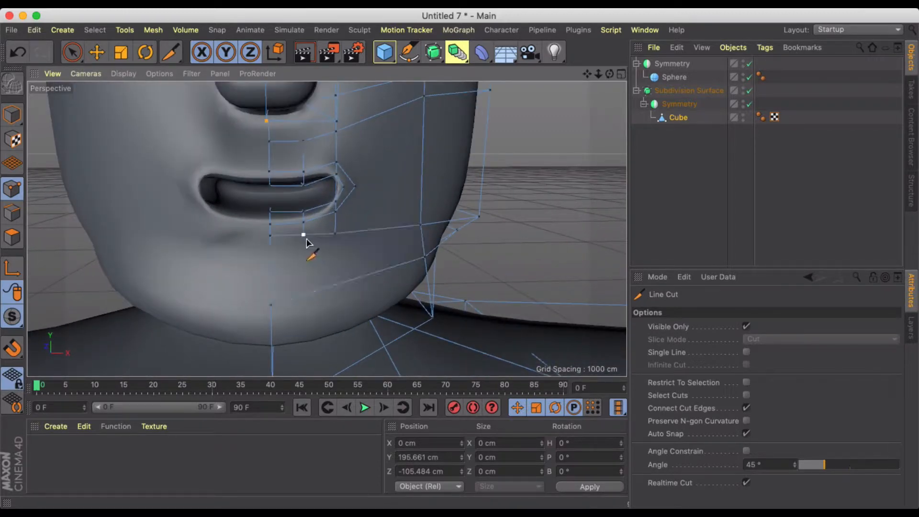
{"action": "left_click", "coordinate": [303, 235]}
{"action": "left_click", "coordinate": [272, 305]}
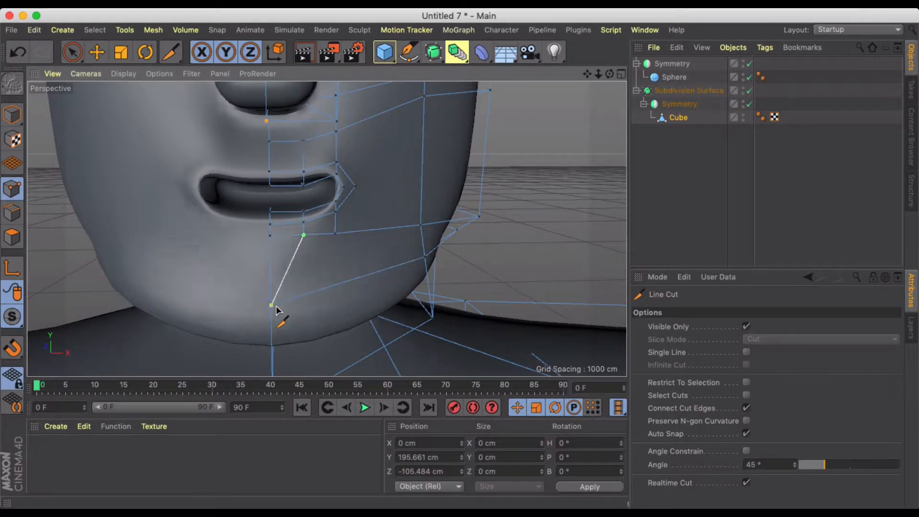
{"action": "key", "text": "Escape"}
{"action": "left_click", "coordinate": [326, 284]}
{"action": "key", "text": "Escape"}
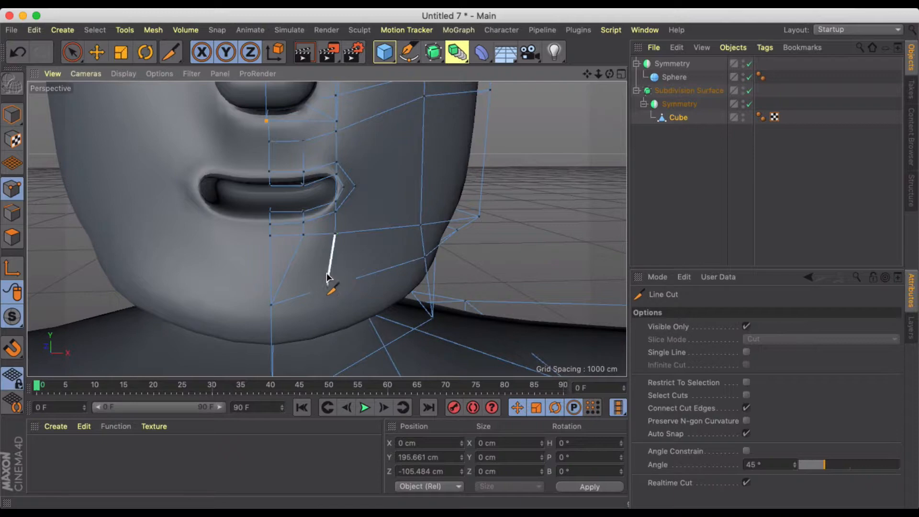
Cut a line from the corner of the mouth across the cheek and around the side of the head
{"action": "middle_click_drag", "start_coordinate": [327, 224], "coordinate": [302, 297], "text": "alt"}
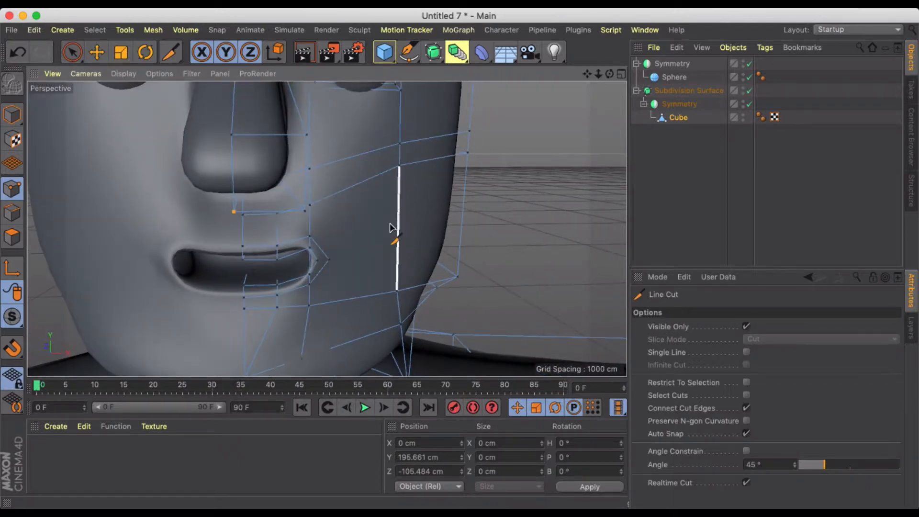
{"action": "left_click_drag", "start_coordinate": [390, 224], "coordinate": [222, 235], "text": "alt"}
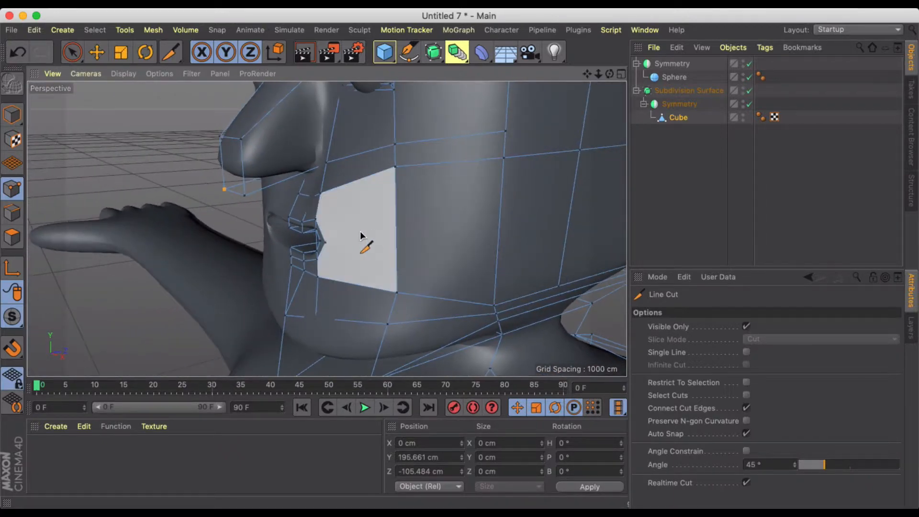
{"action": "left_click_drag", "start_coordinate": [364, 242], "coordinate": [421, 242], "text": "alt"}
{"action": "left_click", "coordinate": [325, 245]}
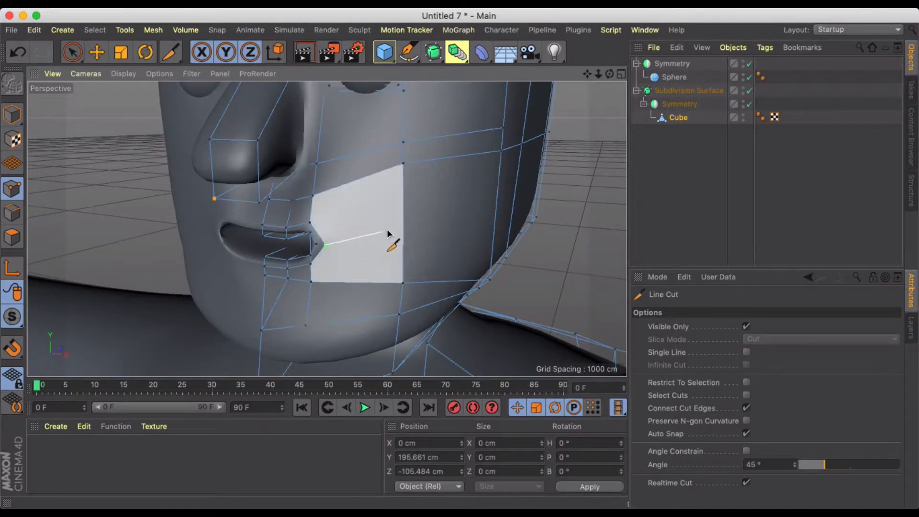
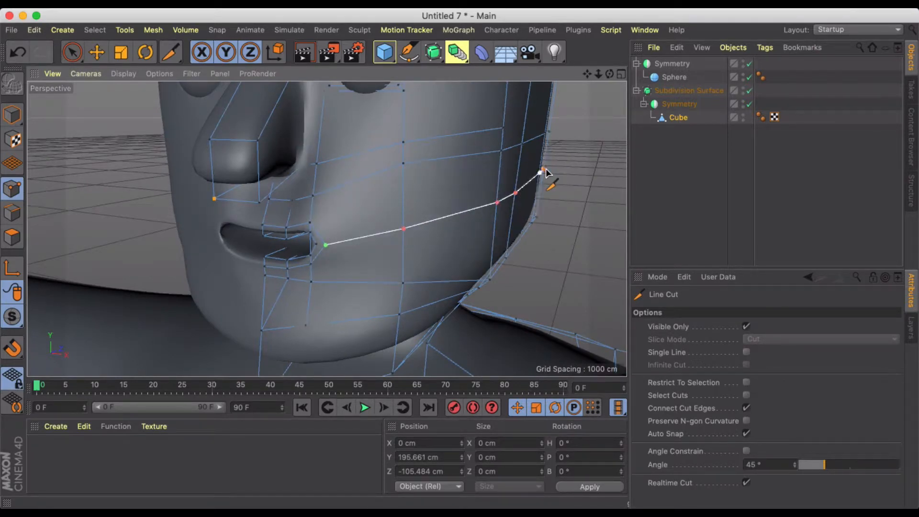
Cut a line across the forehead from the centre line to the upper corner point on the side of the head
{"action": "scroll", "coordinate": [505, 173], "scroll_direction": "down", "scroll_amount": 5}
{"action": "left_click_drag", "start_coordinate": [476, 189], "coordinate": [535, 180], "text": "alt"}
{"action": "middle_click_drag", "start_coordinate": [535, 180], "coordinate": [444, 235], "text": "alt"}
{"action": "left_click_drag", "start_coordinate": [444, 237], "coordinate": [425, 244], "text": "alt"}
{"action": "scroll", "coordinate": [322, 111], "scroll_direction": "up", "scroll_amount": 5}
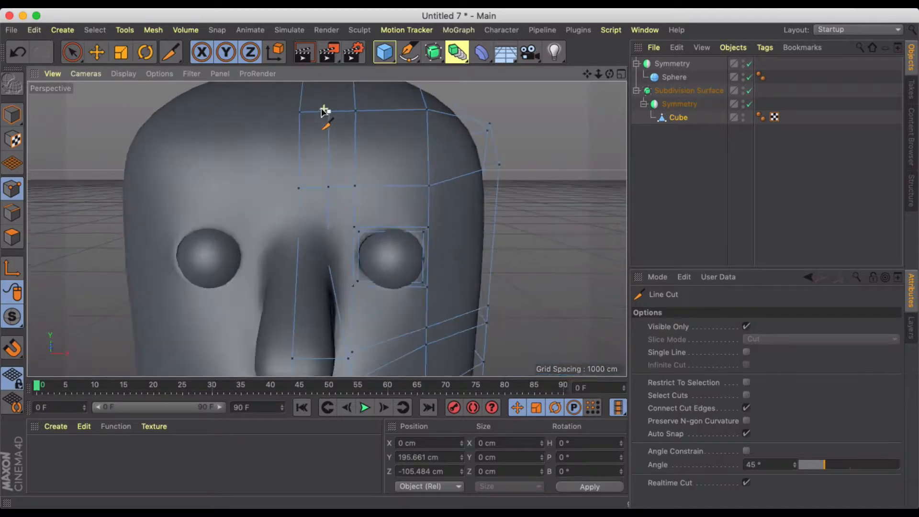
{"action": "left_click_drag", "start_coordinate": [310, 149], "coordinate": [343, 191], "text": "alt"}
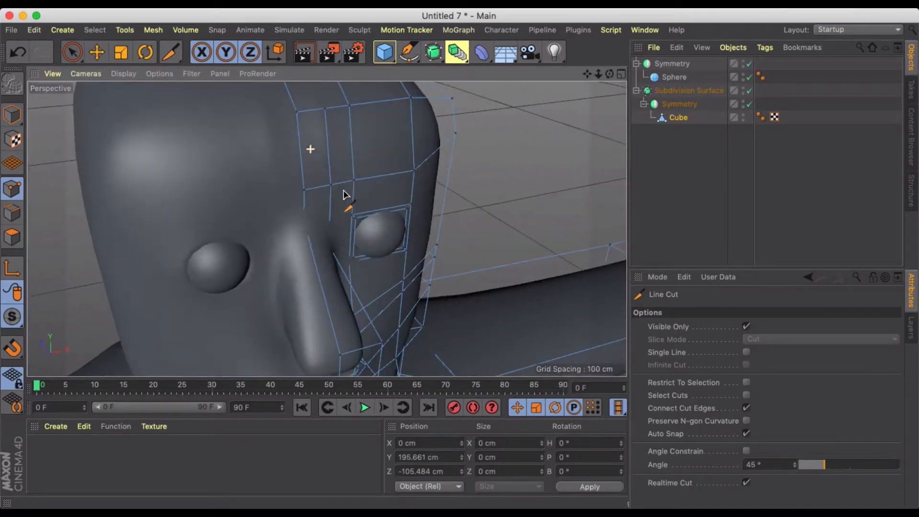
{"action": "left_click_drag", "start_coordinate": [302, 145], "coordinate": [415, 114], "text": "alt"}
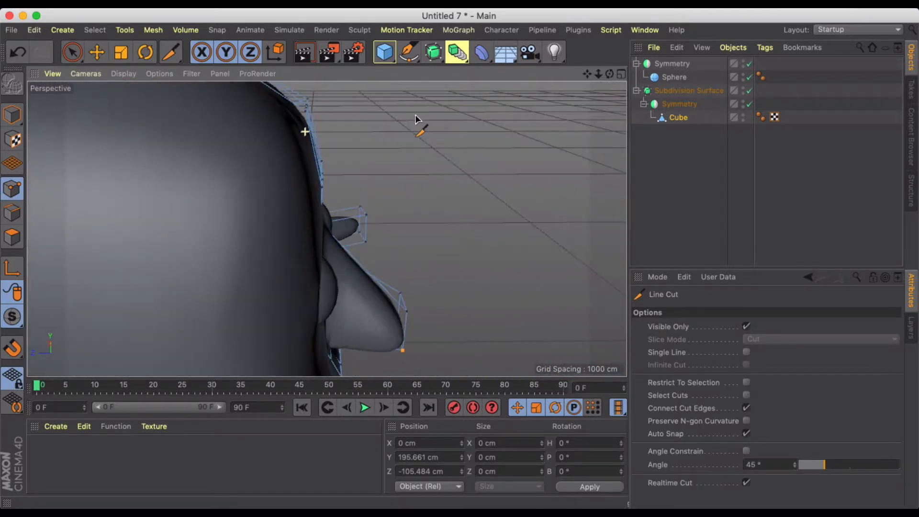
{"action": "left_click_drag", "start_coordinate": [269, 128], "coordinate": [147, 129], "text": "alt"}
{"action": "middle_click_drag", "start_coordinate": [340, 157], "coordinate": [230, 158], "text": "alt"}
{"action": "left_click_drag", "start_coordinate": [229, 158], "coordinate": [186, 157], "text": "alt"}
{"action": "left_click", "coordinate": [309, 181]}
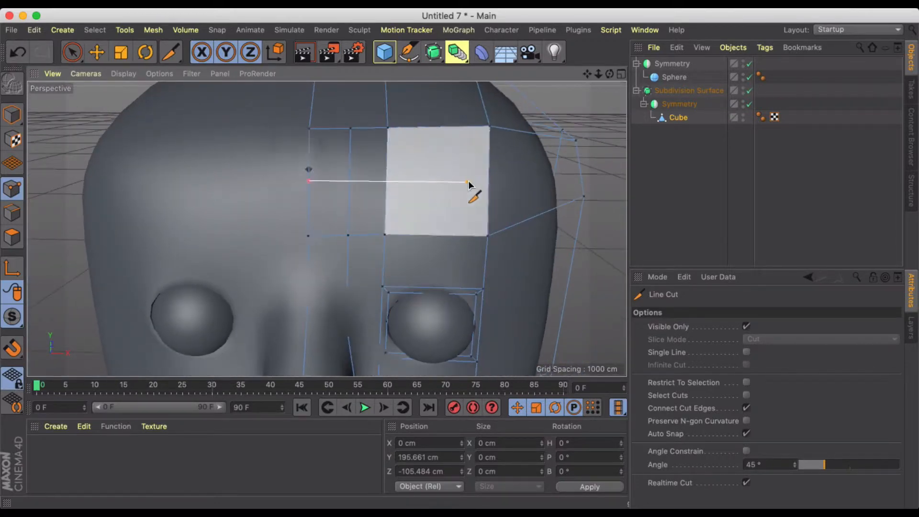
{"action": "left_click_drag", "start_coordinate": [518, 172], "coordinate": [443, 172], "text": "alt"}
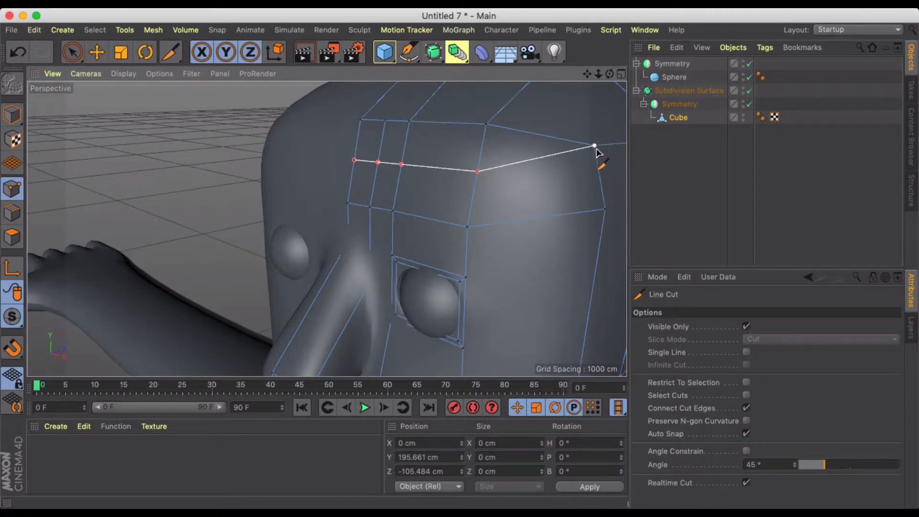
{"action": "left_click", "coordinate": [595, 147]}
{"action": "left_click_drag", "start_coordinate": [596, 152], "coordinate": [516, 135], "text": "alt"}
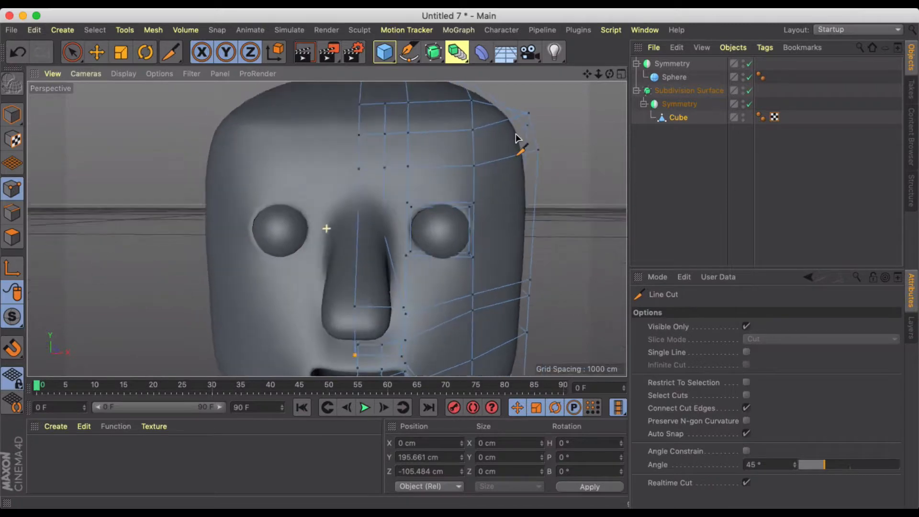
Switch the viewport display to Hidden Line for the full body and clear the point selection
{"action": "scroll", "coordinate": [516, 135], "scroll_direction": "down", "scroll_amount": 5}
{"action": "middle_click_drag", "start_coordinate": [585, 166], "coordinate": [490, 149], "text": "alt"}
{"action": "scroll", "coordinate": [520, 146], "scroll_direction": "down", "scroll_amount": 8}
{"action": "scroll", "coordinate": [493, 149], "scroll_direction": "down", "scroll_amount": 3}
{"action": "left_click_drag", "start_coordinate": [492, 149], "coordinate": [409, 124], "text": "alt"}
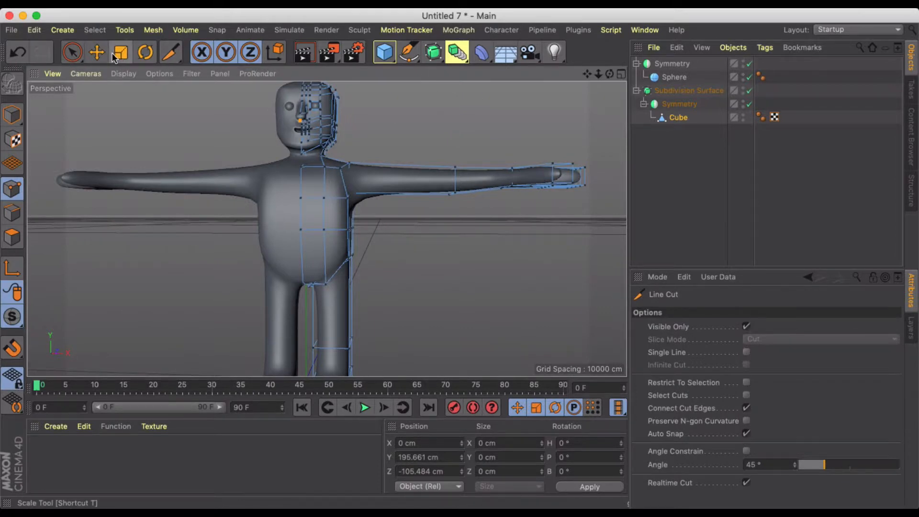
{"action": "key", "text": "e"}
{"action": "left_click", "coordinate": [115, 73]}
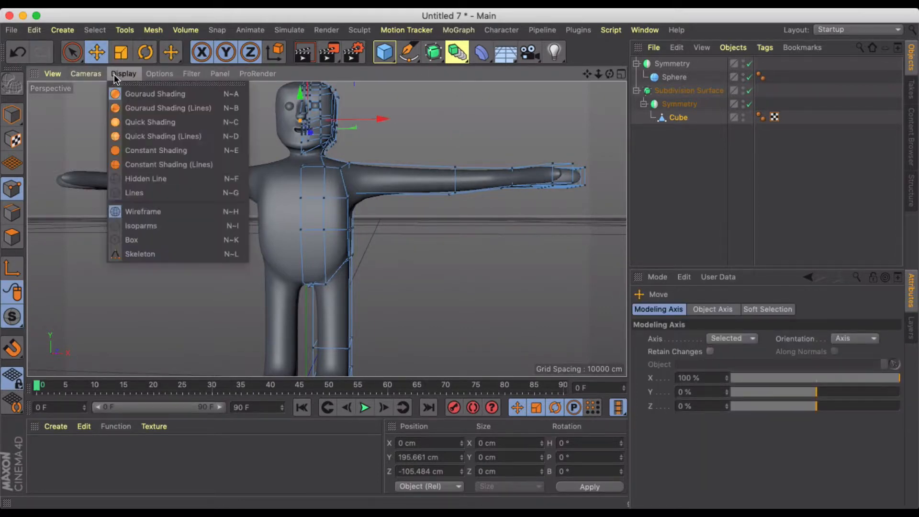
{"action": "left_click", "coordinate": [137, 179]}
{"action": "left_click", "coordinate": [418, 234]}
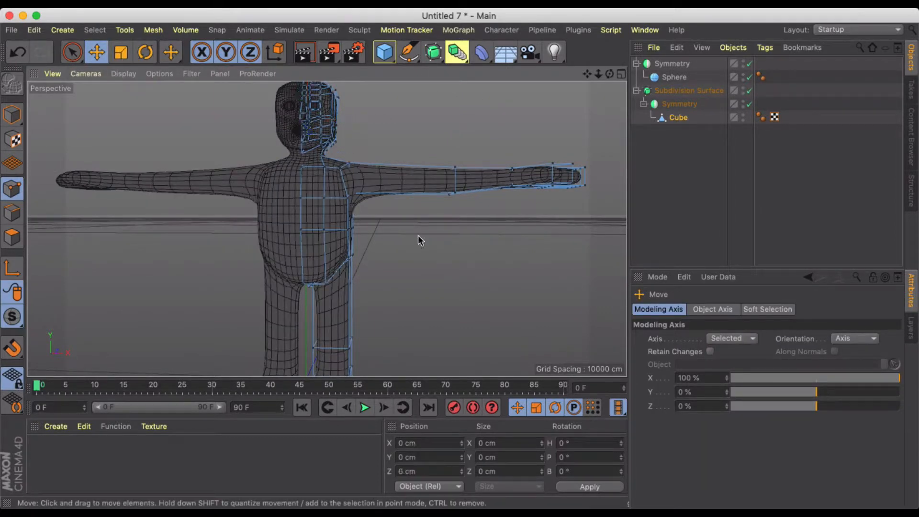
Select the polygons on the back of the hand and fingers and lower them to about Y 81.7 cm
{"action": "left_click_drag", "start_coordinate": [418, 235], "coordinate": [390, 292], "text": "alt"}
{"action": "scroll", "coordinate": [404, 246], "scroll_direction": "down", "scroll_amount": 3}
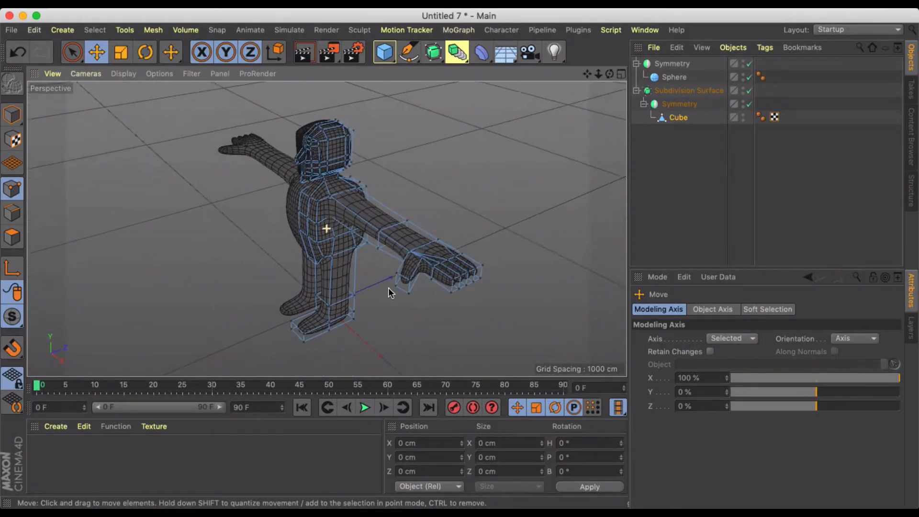
{"action": "scroll", "coordinate": [431, 269], "scroll_direction": "up", "scroll_amount": 4}
{"action": "left_click_drag", "start_coordinate": [432, 269], "coordinate": [380, 266], "text": "alt"}
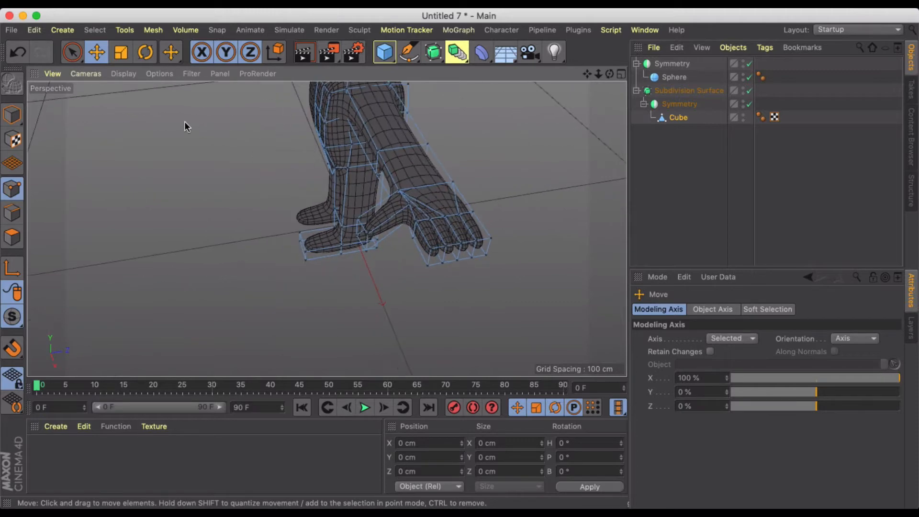
{"action": "left_click", "coordinate": [72, 52]}
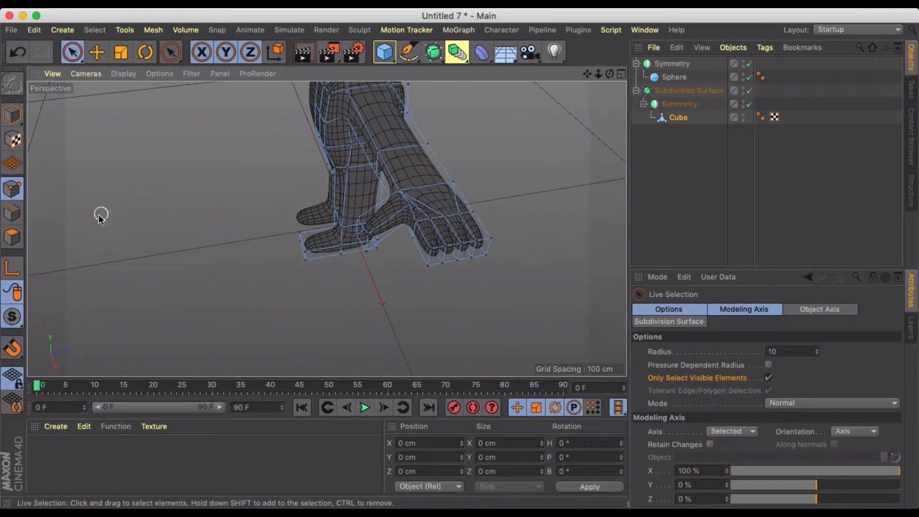
{"action": "left_click", "coordinate": [12, 237]}
{"action": "left_click", "coordinate": [424, 210]}
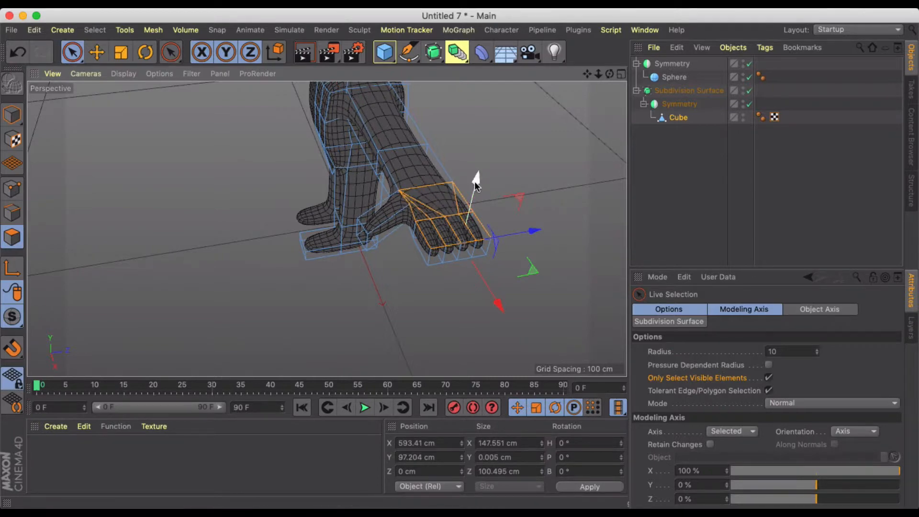
{"action": "left_click_drag", "start_coordinate": [475, 181], "coordinate": [471, 193]}
Select all polygons around the upper arm, including hidden ones, by turning off Only Select Visible Elements
{"action": "scroll", "coordinate": [382, 218], "scroll_direction": "up", "scroll_amount": 3}
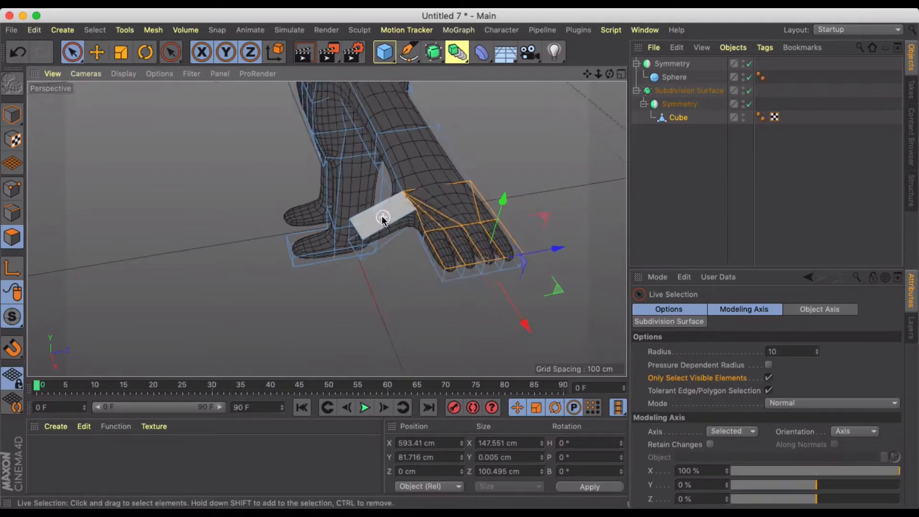
{"action": "left_click_drag", "start_coordinate": [402, 230], "coordinate": [521, 165], "text": "alt"}
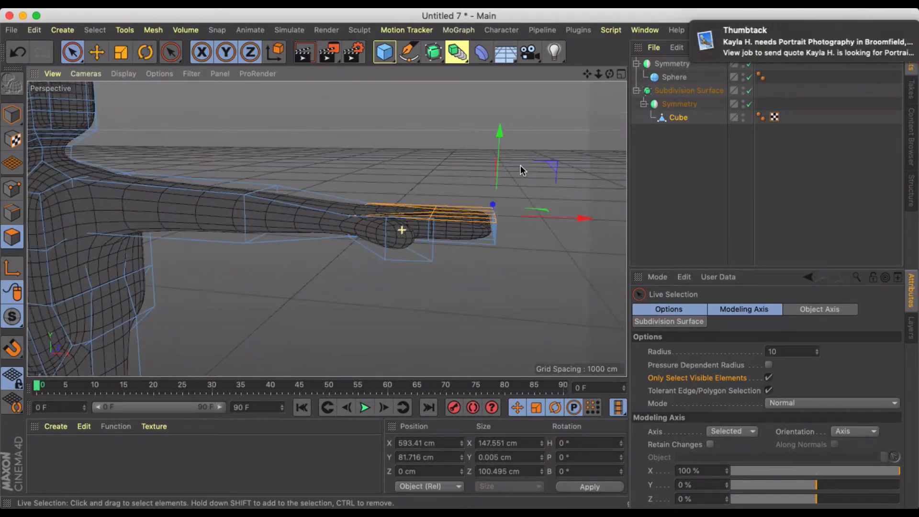
{"action": "left_click", "coordinate": [861, 32]}
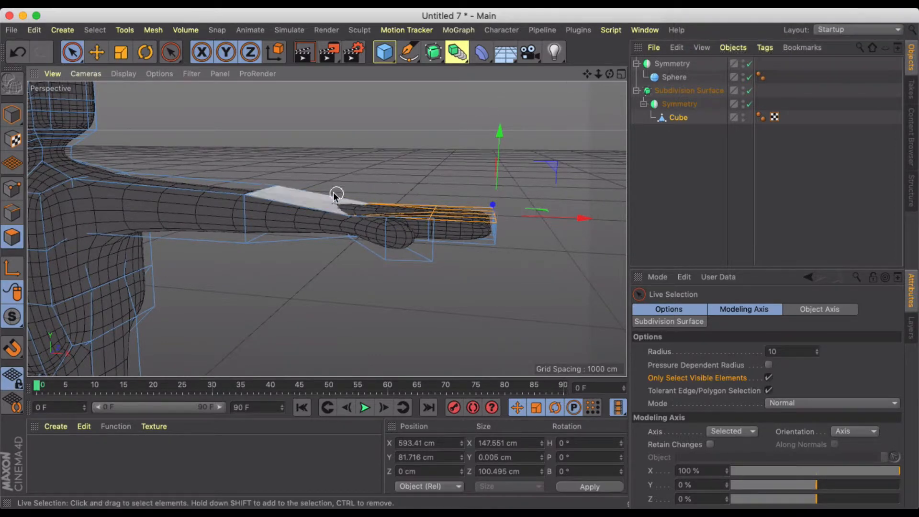
{"action": "middle_click_drag", "start_coordinate": [334, 196], "coordinate": [426, 192], "text": "alt"}
{"action": "scroll", "coordinate": [429, 195], "scroll_direction": "down", "scroll_amount": 4}
{"action": "left_click_drag", "start_coordinate": [427, 192], "coordinate": [464, 196], "text": "alt"}
{"action": "left_click", "coordinate": [767, 379]}
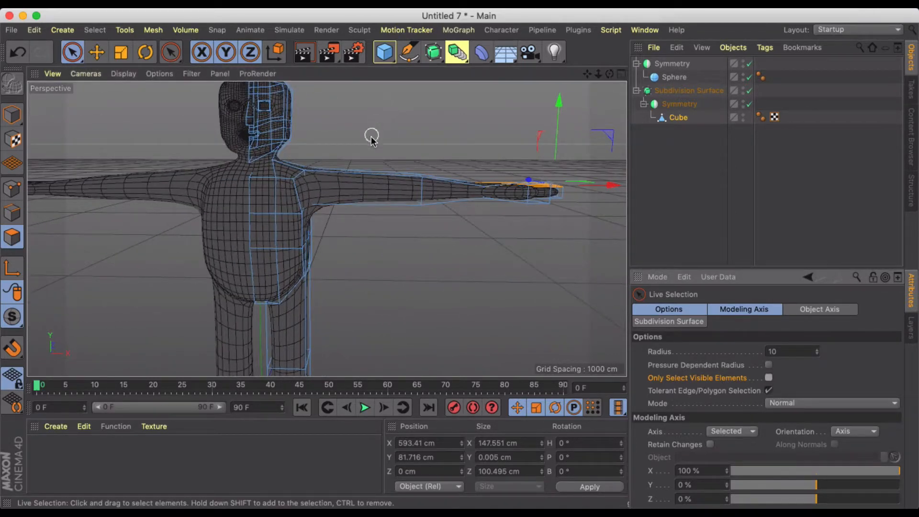
{"action": "left_click_drag", "start_coordinate": [372, 135], "coordinate": [430, 237]}
Try to enlarge the upper arm polygons with the modeling axis X set to 0%
{"action": "key", "text": "t"}
{"action": "key", "text": "super+z"}
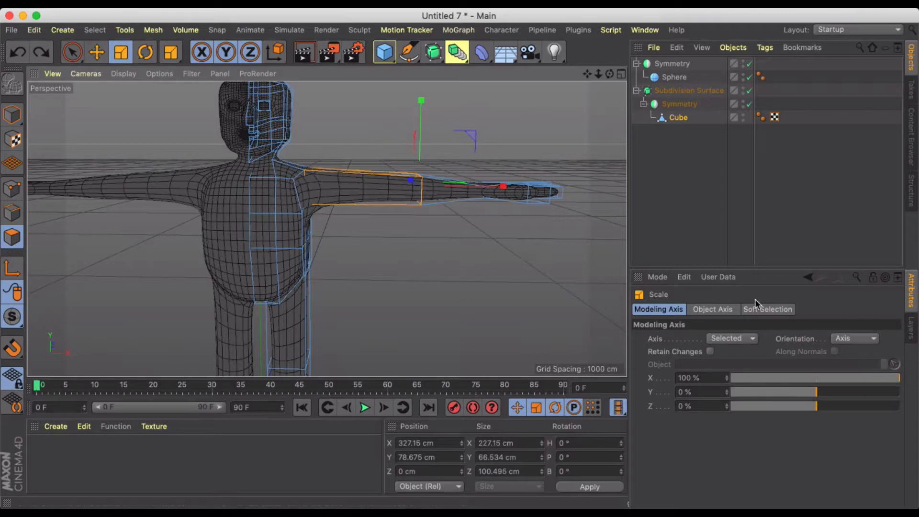
{"action": "left_click", "coordinate": [710, 378]}
{"action": "left_click_drag", "start_coordinate": [422, 241], "coordinate": [486, 207]}
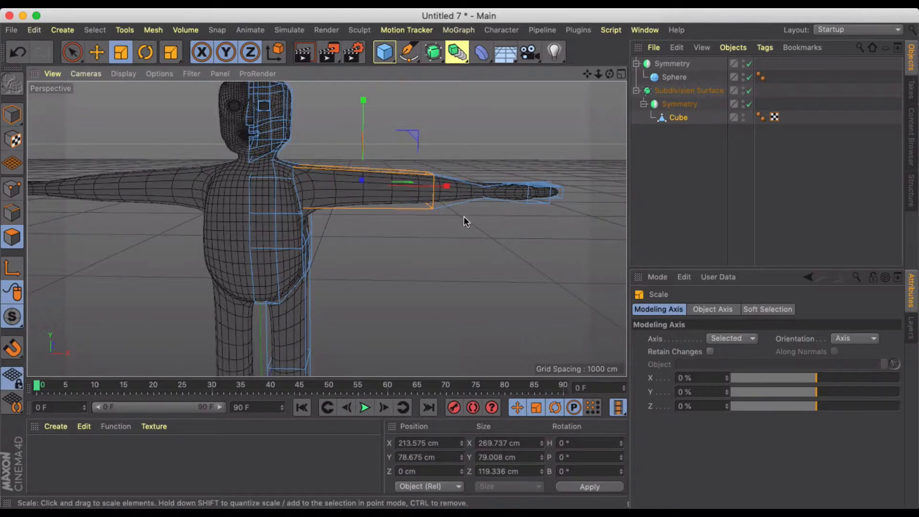
{"action": "key", "text": "ctrl+z"}
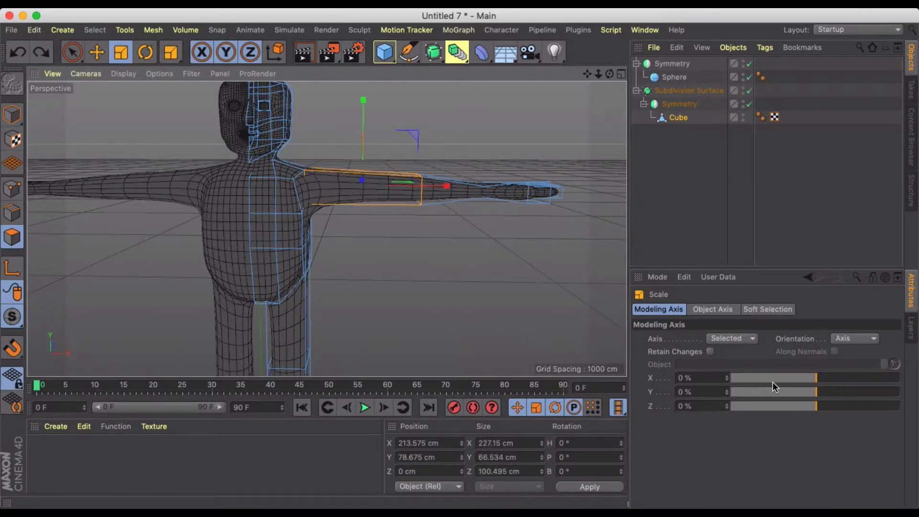
Set the modeling axis X to -100% and scale the upper arm polygons up to about 263 × 77 × 116 cm
{"action": "left_click_drag", "start_coordinate": [772, 382], "coordinate": [657, 380]}
{"action": "left_click_drag", "start_coordinate": [425, 272], "coordinate": [219, 253]}
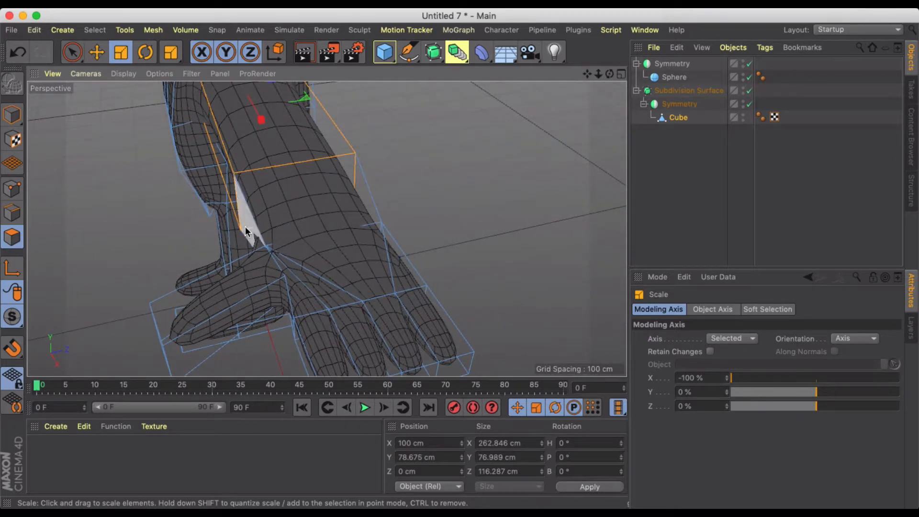
{"action": "left_click", "coordinate": [102, 55]}
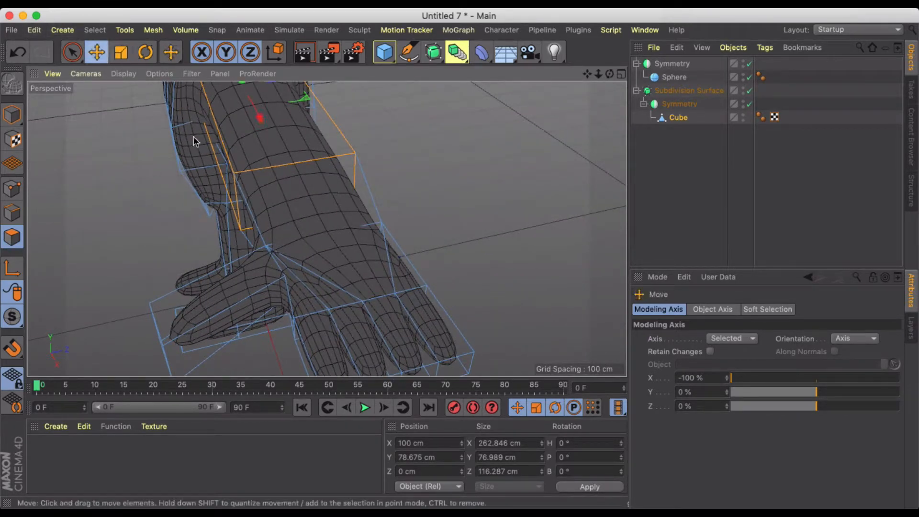
{"action": "left_click_drag", "start_coordinate": [250, 160], "coordinate": [325, 126], "text": "alt"}
{"action": "left_click", "coordinate": [263, 181]}
{"action": "left_click_drag", "start_coordinate": [366, 162], "coordinate": [238, 174], "text": "alt"}
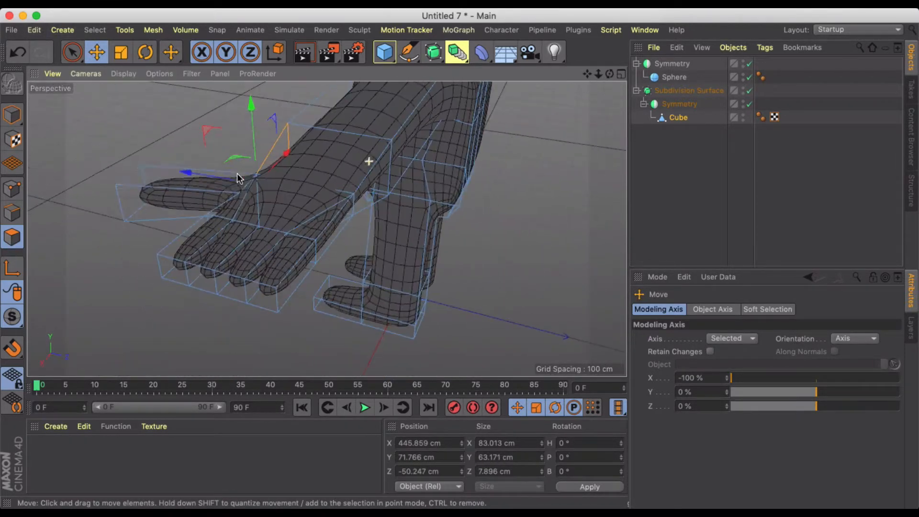
{"action": "left_click", "coordinate": [376, 170]}
{"action": "mouse_move", "coordinate": [376, 171]}
{"action": "left_mouse_down", "text": "alt"}
{"action": "mouse_move", "coordinate": [420, 176]}
{"action": "mouse_move", "coordinate": [379, 158]}
{"action": "left_mouse_up", "text": "alt"}
{"action": "key", "text": "super+z"}
Scale the ring of wrist polygons down to about 64 × 49 × 90 cm and clear the selection
{"action": "key", "text": "t"}
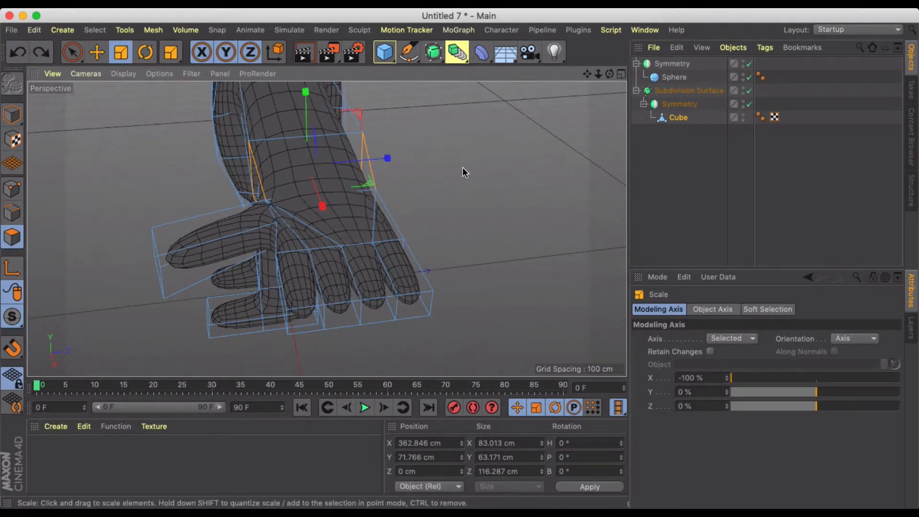
{"action": "left_click_drag", "start_coordinate": [455, 168], "coordinate": [329, 175]}
{"action": "left_click_drag", "start_coordinate": [281, 179], "coordinate": [454, 168], "text": "alt"}
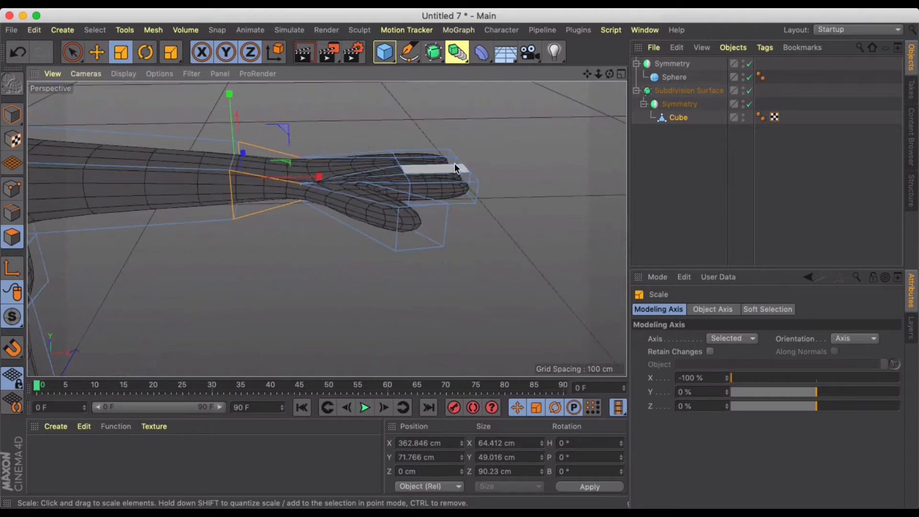
{"action": "scroll", "coordinate": [421, 150], "scroll_direction": "down", "scroll_amount": 5}
{"action": "scroll", "coordinate": [289, 179], "scroll_direction": "down", "scroll_amount": 5}
{"action": "left_click_drag", "start_coordinate": [326, 205], "coordinate": [390, 166], "text": "alt"}
{"action": "left_click", "coordinate": [377, 212]}
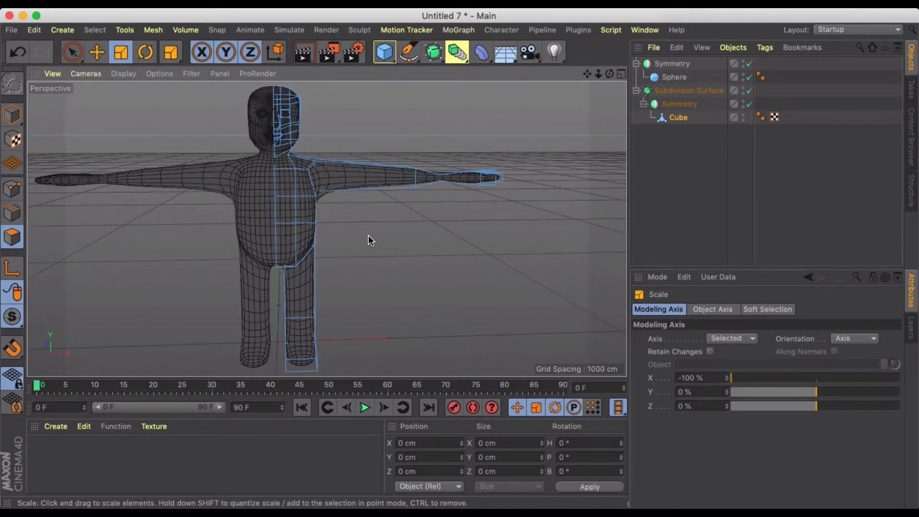
{"action": "mouse_move", "coordinate": [369, 239]}
{"action": "left_mouse_down", "text": "alt"}
{"action": "mouse_move", "coordinate": [537, 240]}
{"action": "mouse_move", "coordinate": [547, 254]}
{"action": "mouse_move", "coordinate": [315, 215]}
{"action": "left_mouse_up", "text": "alt"}
{"action": "middle_click_drag", "start_coordinate": [357, 280], "coordinate": [360, 245], "text": "alt"}
{"action": "right_click_drag", "start_coordinate": [327, 256], "coordinate": [287, 279], "text": "alt"}
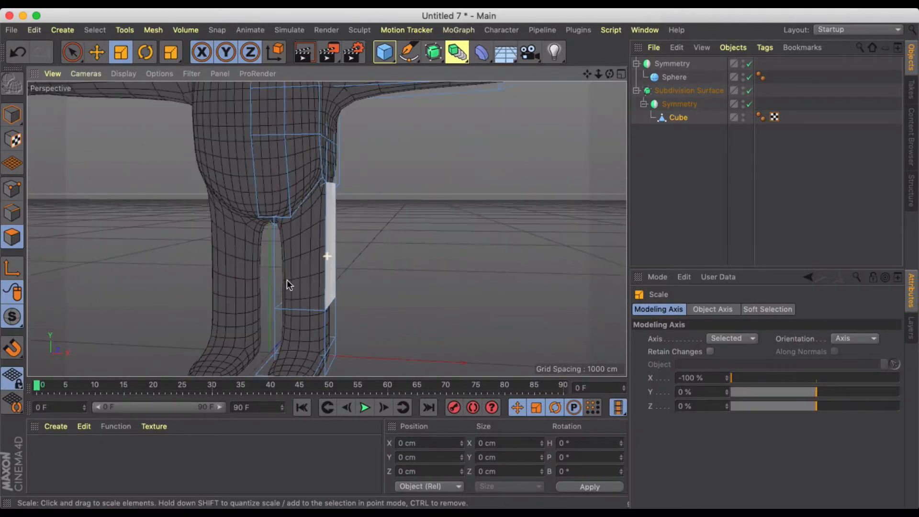
{"action": "middle_click_drag", "start_coordinate": [286, 279], "coordinate": [294, 247], "text": "alt"}
{"action": "left_click_drag", "start_coordinate": [294, 247], "coordinate": [314, 246], "text": "alt"}
{"action": "scroll", "coordinate": [314, 245], "scroll_direction": "up", "scroll_amount": 3}
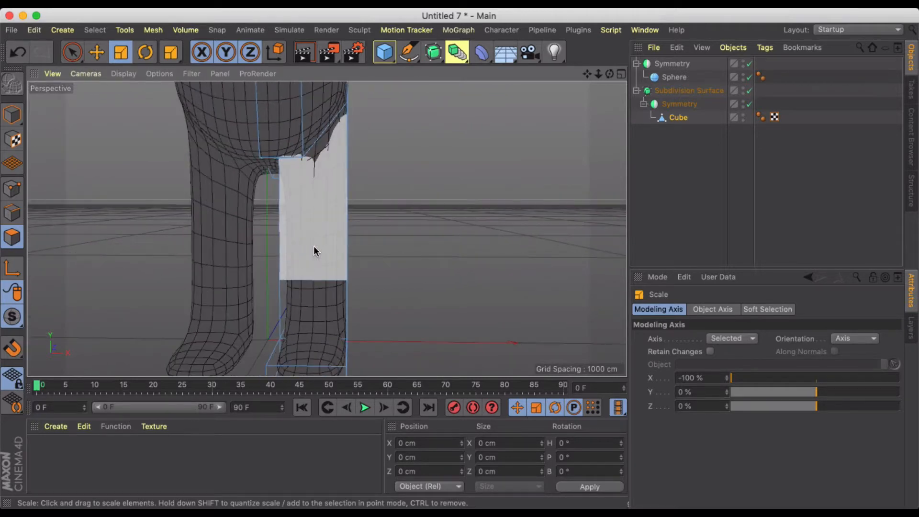
{"action": "key", "text": "k"}
{"action": "key", "text": "k"}
{"action": "left_click", "coordinate": [280, 255]}
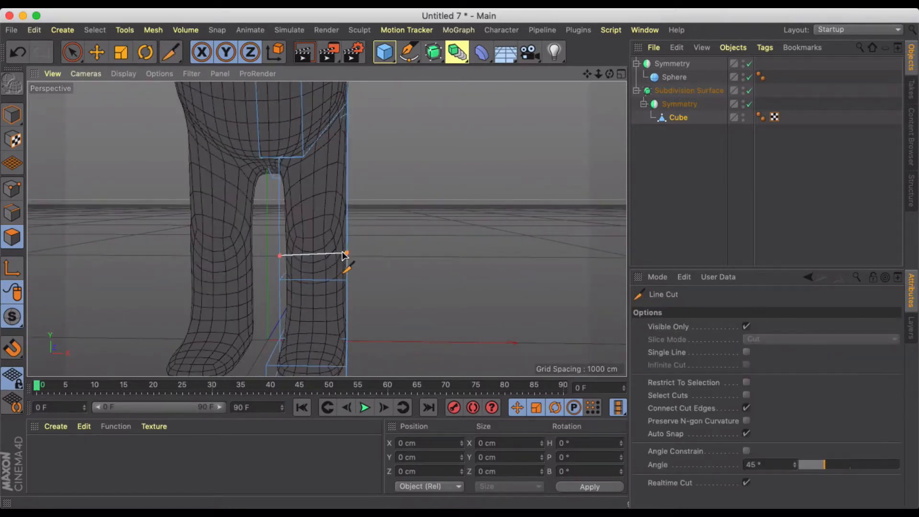
{"action": "key", "text": "super+z"}
{"action": "key", "text": "super+z"}
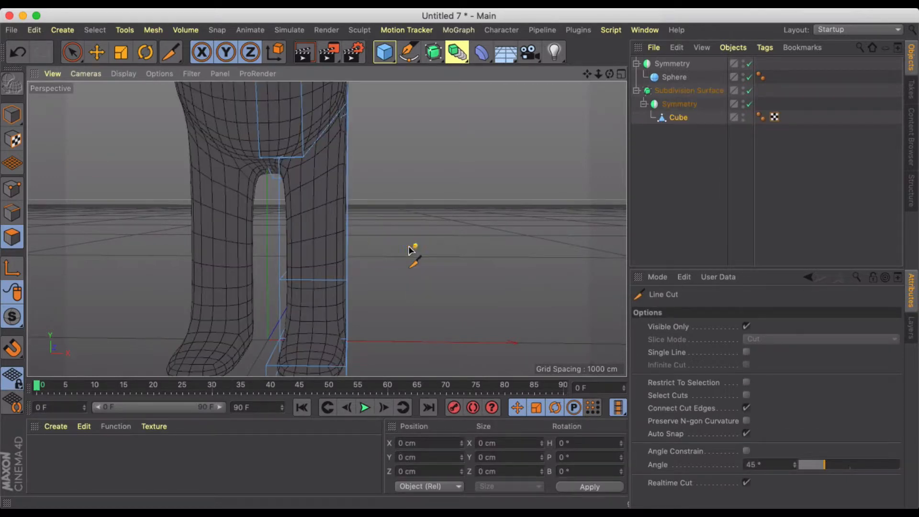
Add a loop cut around the lower leg above the ankle at an offset of about 67%
{"action": "key", "text": "k"}
{"action": "key", "text": "l"}
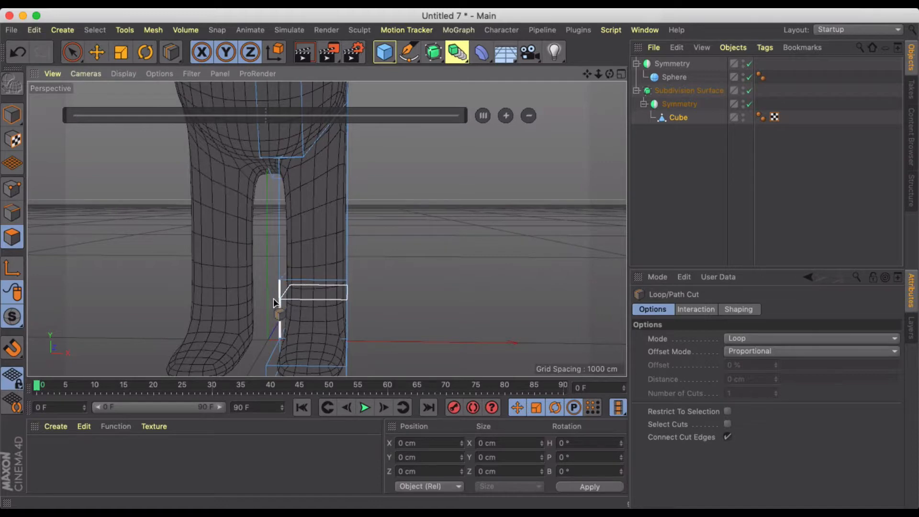
{"action": "left_click_drag", "start_coordinate": [298, 298], "coordinate": [242, 299], "text": "alt"}
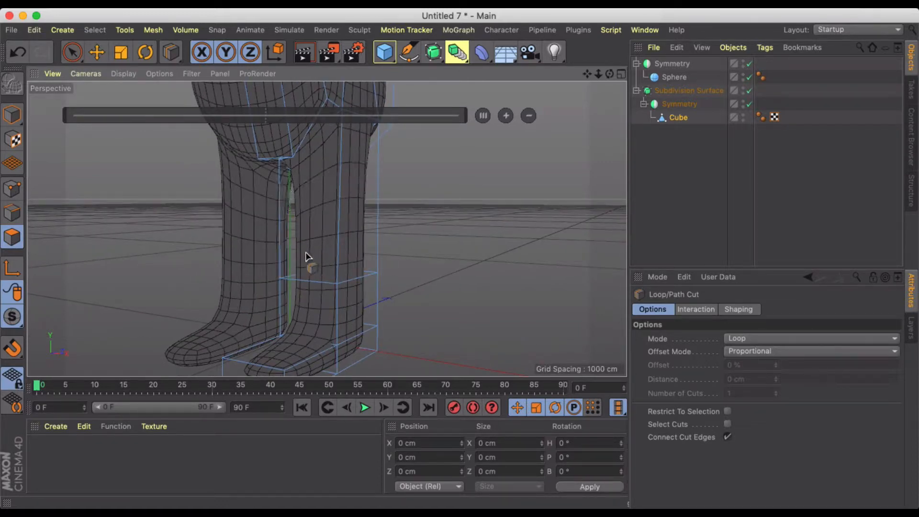
{"action": "left_click_drag", "start_coordinate": [307, 256], "coordinate": [369, 254], "text": "alt"}
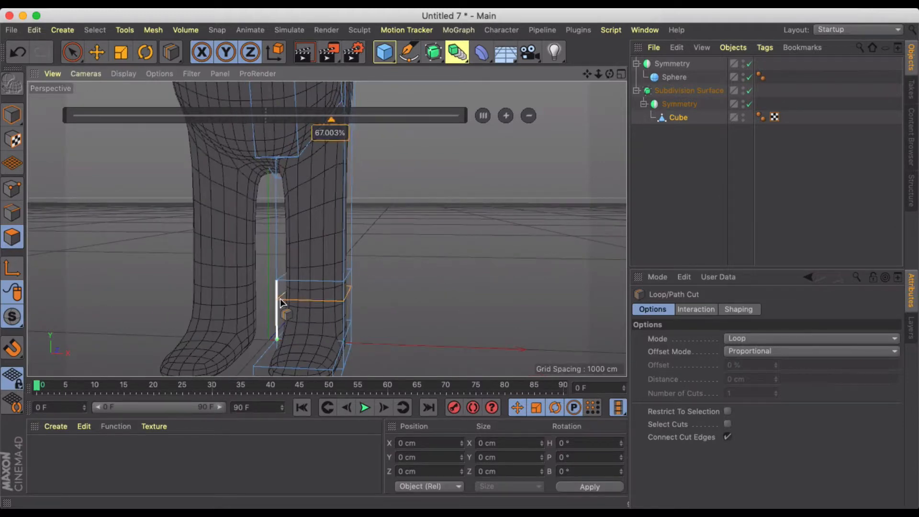
{"action": "left_click", "coordinate": [280, 303]}
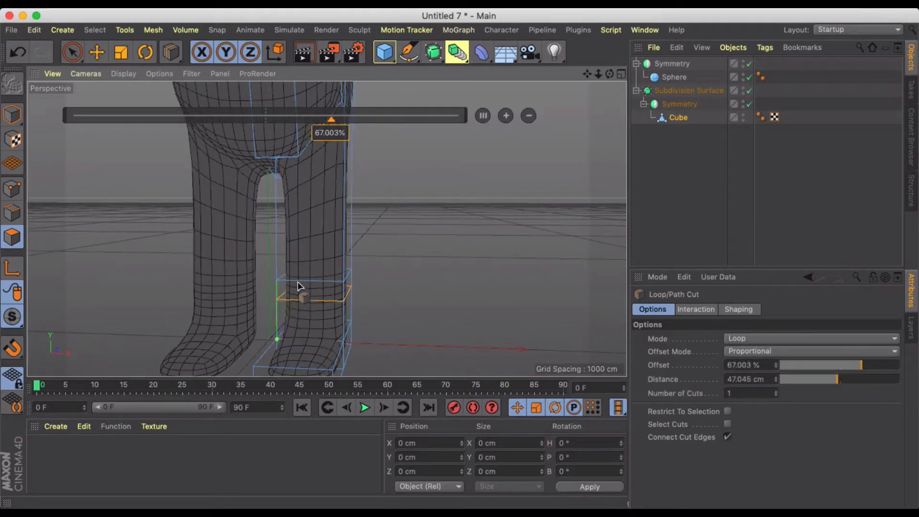
Select the edges of the upper loop around the lower leg, above the new loop cut
{"action": "left_click", "coordinate": [96, 51]}
{"action": "left_click", "coordinate": [12, 212]}
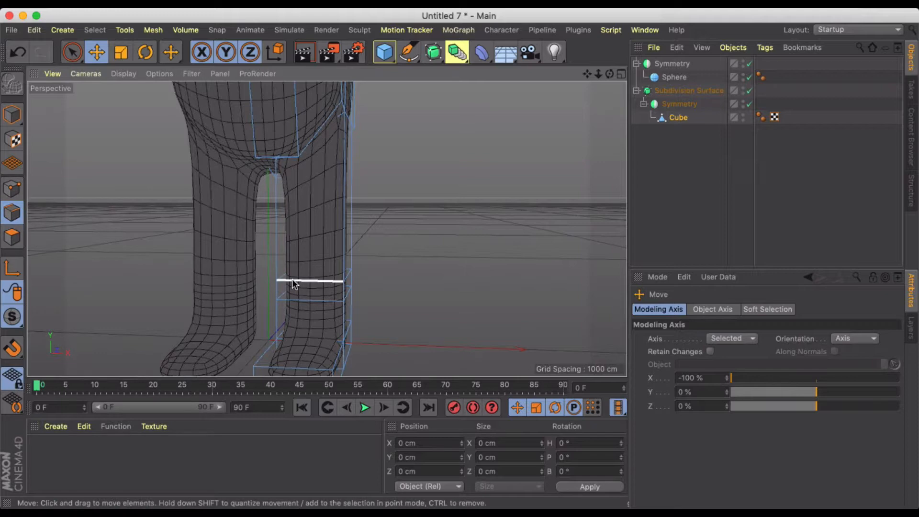
{"action": "left_click_drag", "start_coordinate": [294, 283], "coordinate": [165, 279], "text": "alt"}
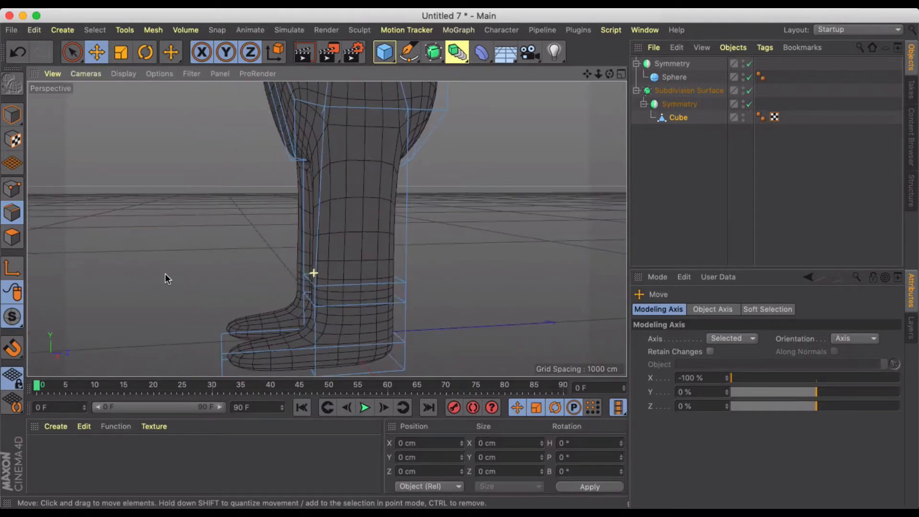
{"action": "left_click", "coordinate": [79, 49]}
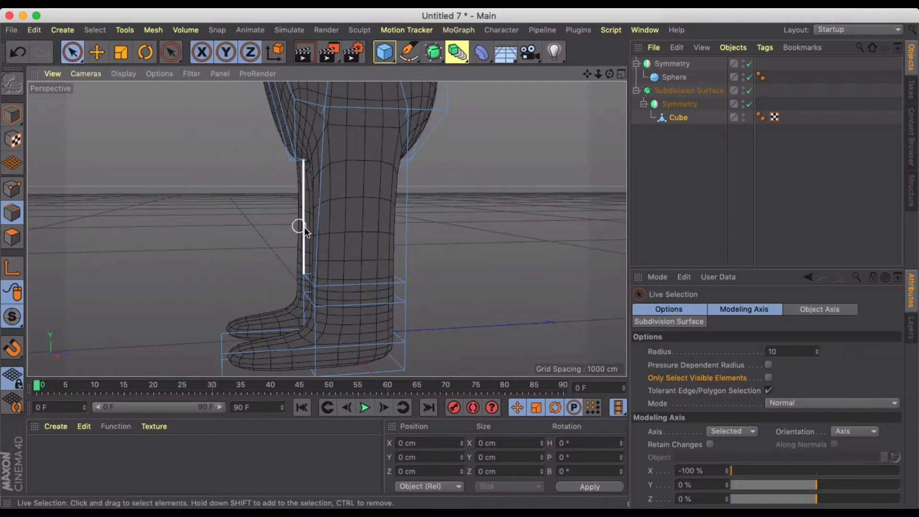
{"action": "left_click", "coordinate": [353, 282]}
{"action": "left_click_drag", "start_coordinate": [322, 285], "coordinate": [410, 281], "text": "alt"}
{"action": "left_click", "coordinate": [289, 284], "text": "shift"}
{"action": "left_click_drag", "start_coordinate": [330, 268], "coordinate": [549, 337], "text": "alt"}
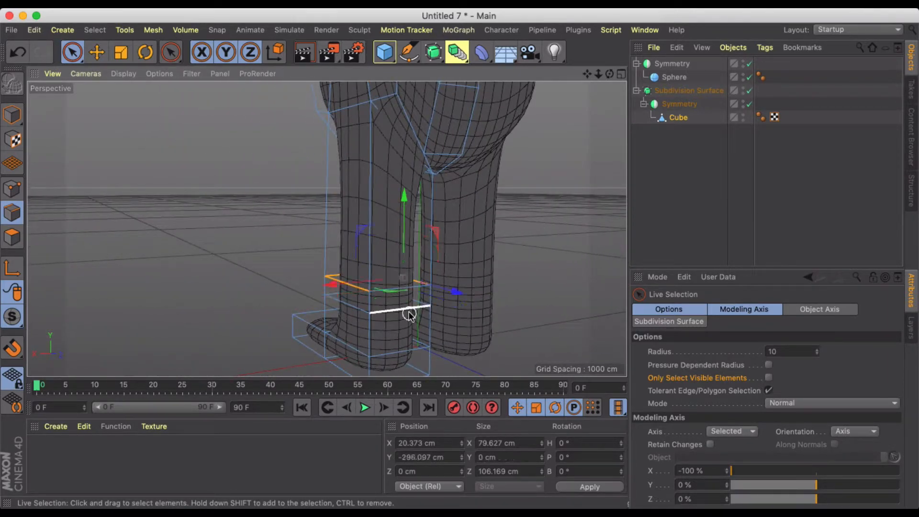
{"action": "left_click", "coordinate": [393, 289], "text": "shift"}
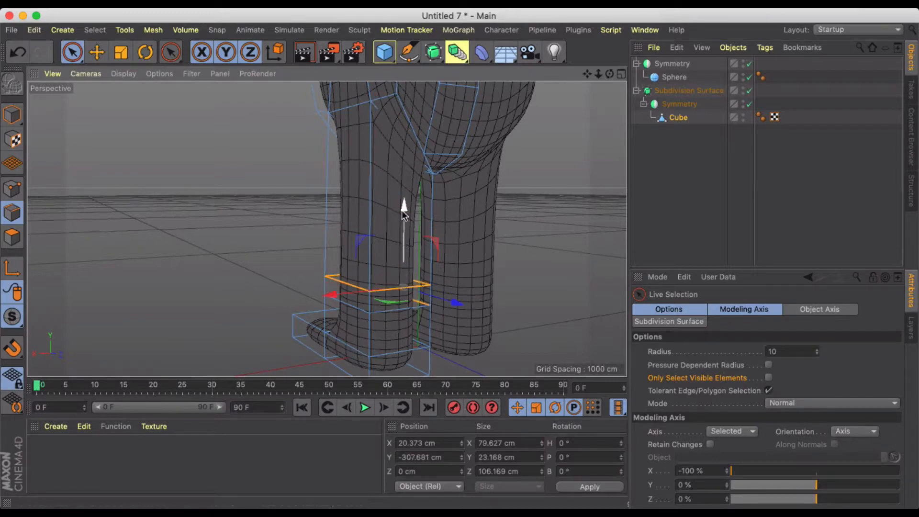
{"action": "left_click_drag", "start_coordinate": [385, 225], "coordinate": [341, 250]}
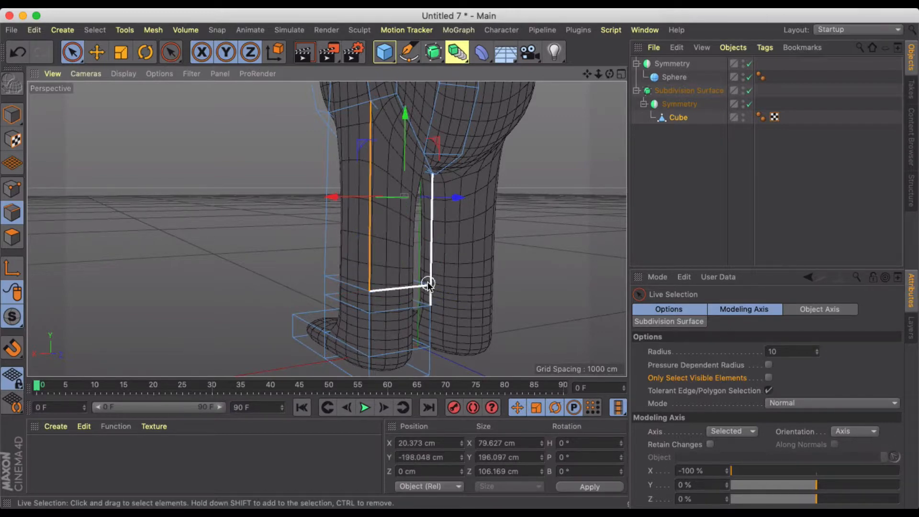
{"action": "left_click_drag", "start_coordinate": [427, 285], "coordinate": [363, 288], "text": "shift"}
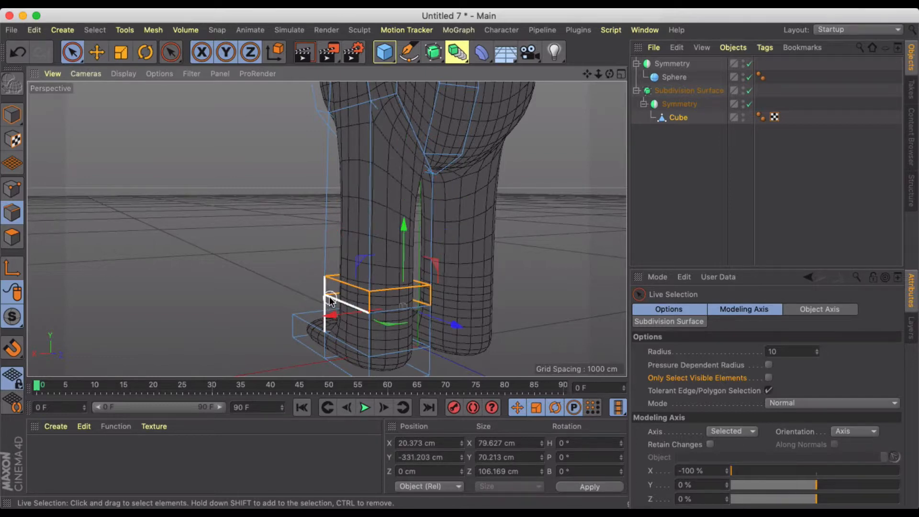
{"action": "left_click_drag", "start_coordinate": [377, 297], "coordinate": [484, 299], "text": "alt"}
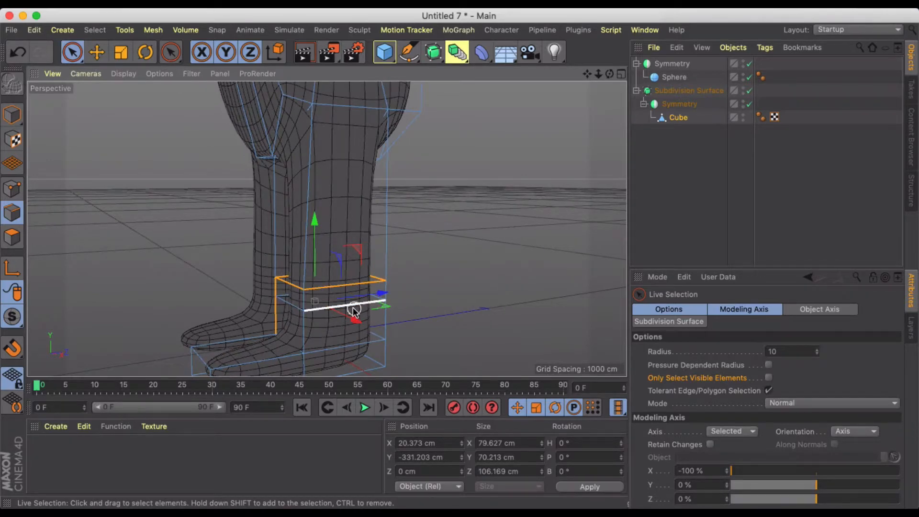
{"action": "left_click_drag", "start_coordinate": [355, 310], "coordinate": [393, 320], "text": "alt"}
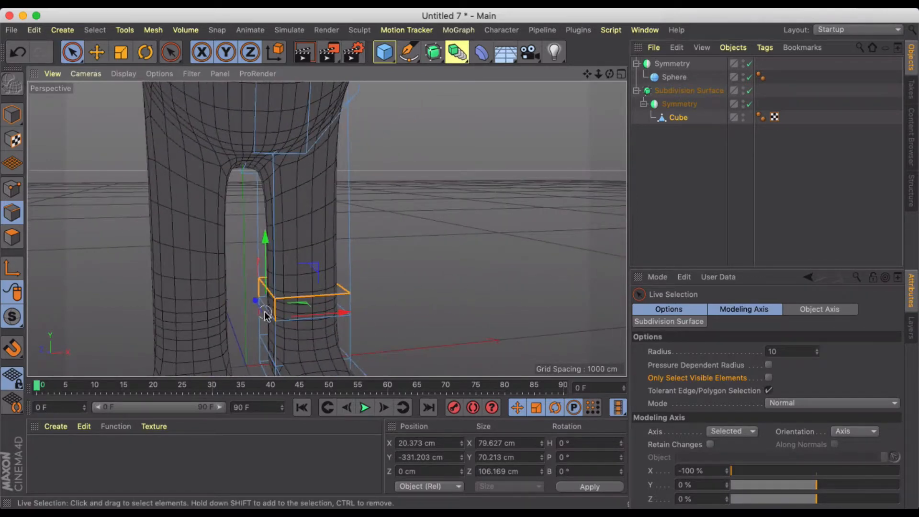
Raise the upper leg edge loop to about Y -222.9 cm and enlarge it to about 97 × 130 cm in X and Z
{"action": "left_click_drag", "start_coordinate": [266, 238], "coordinate": [265, 171]}
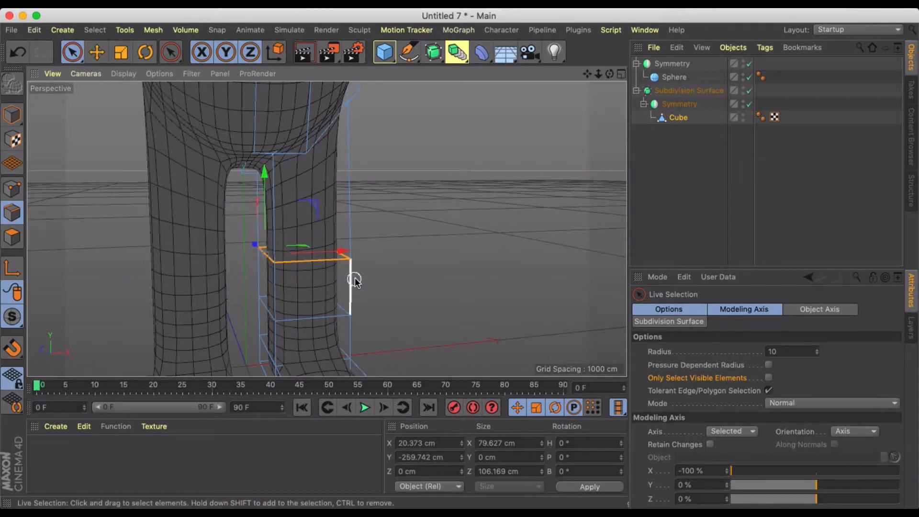
{"action": "left_click_drag", "start_coordinate": [411, 283], "coordinate": [547, 243], "text": "alt"}
{"action": "key", "text": "t"}
{"action": "key", "text": "e"}
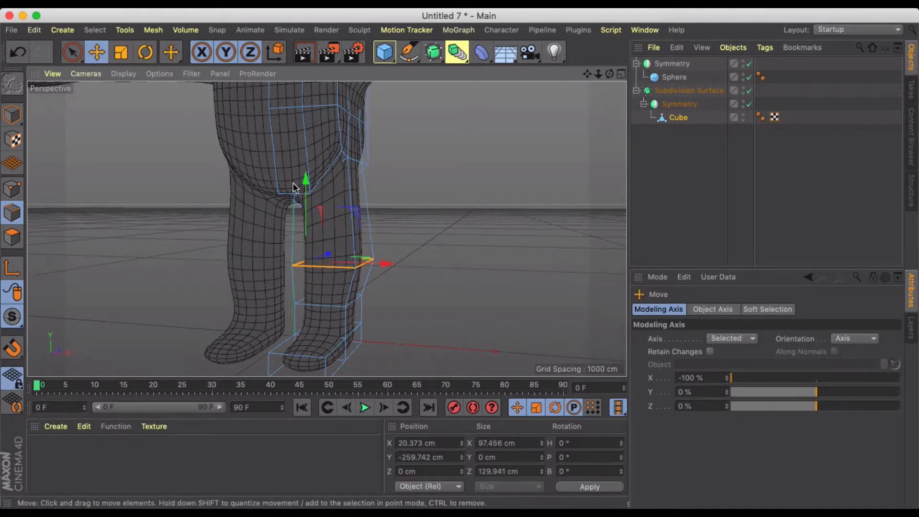
{"action": "left_click_drag", "start_coordinate": [301, 177], "coordinate": [305, 154]}
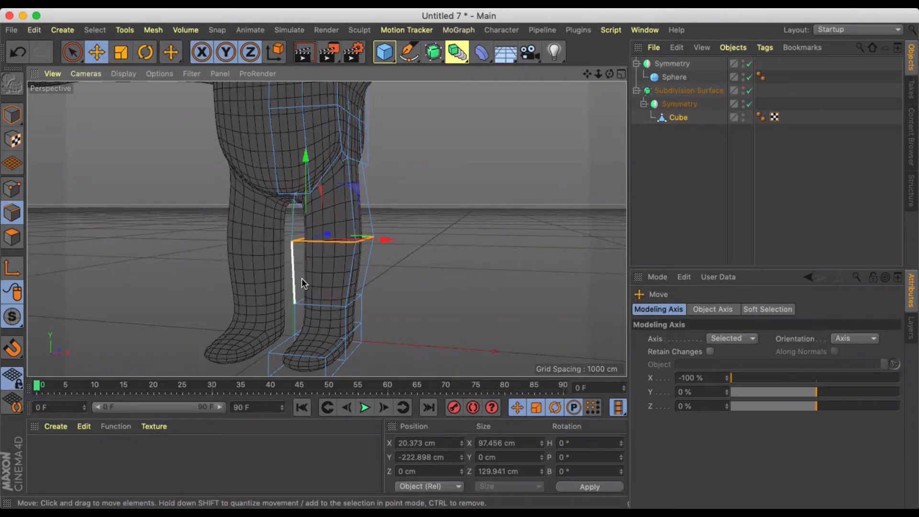
Try to select the polygons of the lower leg between the widened edge loop and the ankle
{"action": "scroll", "coordinate": [306, 278], "scroll_direction": "up", "scroll_amount": 3}
{"action": "left_click", "coordinate": [12, 237]}
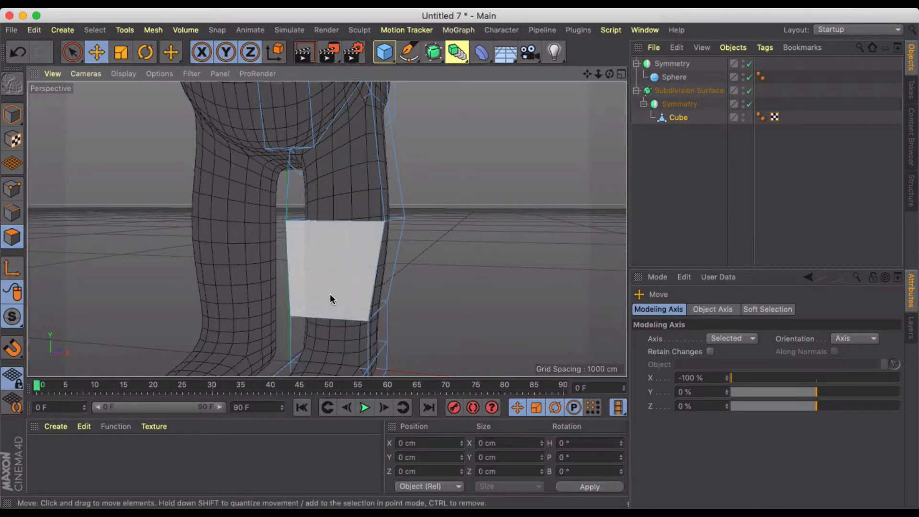
{"action": "scroll", "coordinate": [362, 325], "scroll_direction": "up", "scroll_amount": 5}
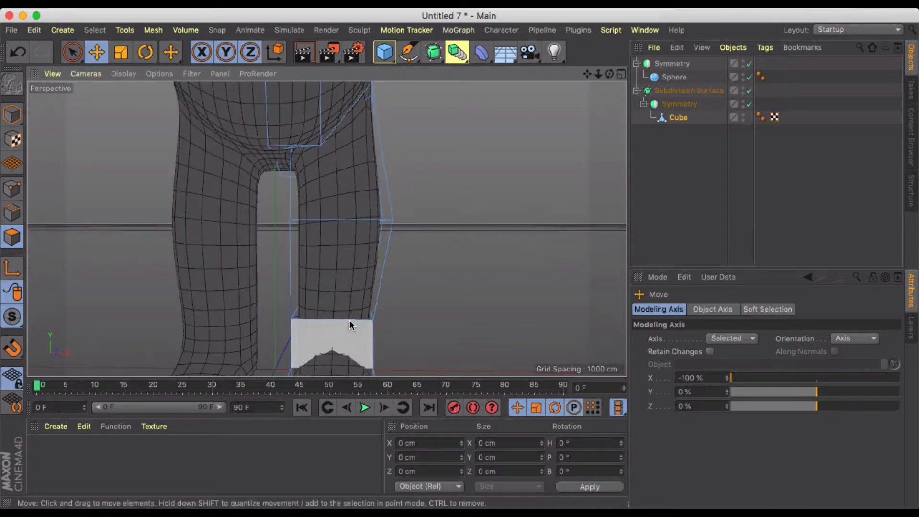
{"action": "left_click", "coordinate": [144, 98]}
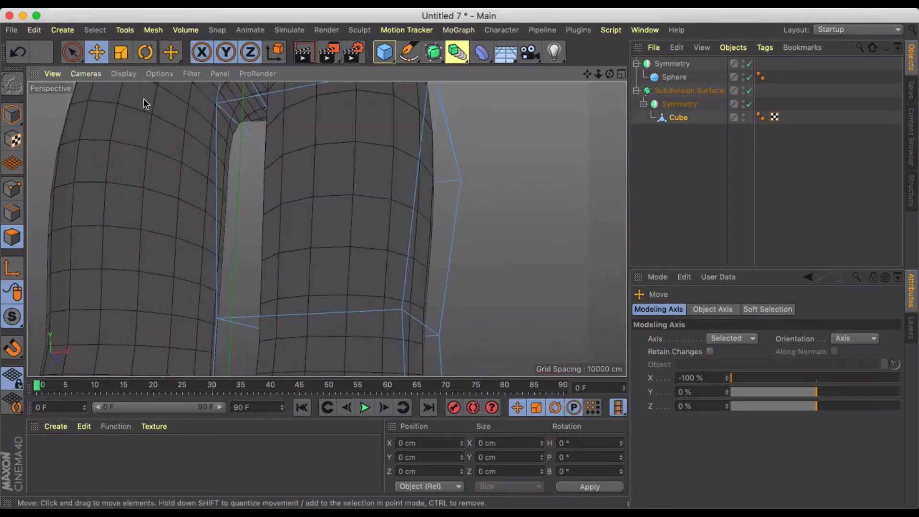
{"action": "left_click", "coordinate": [72, 52]}
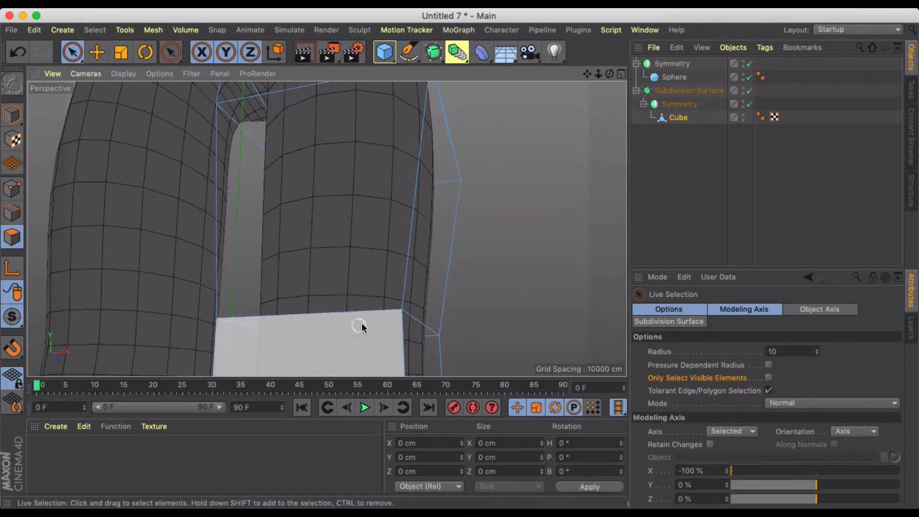
{"action": "left_click", "coordinate": [346, 329]}
{"action": "scroll", "coordinate": [347, 330], "scroll_direction": "down", "scroll_amount": 5}
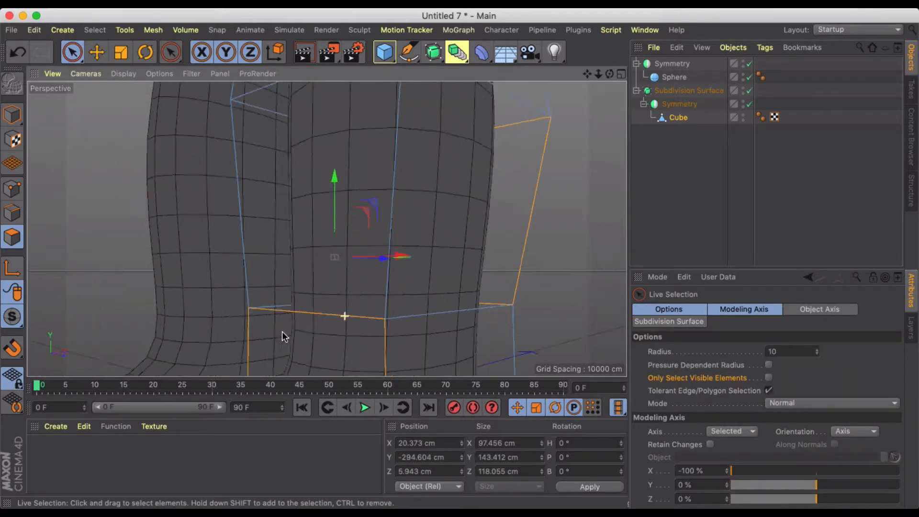
{"action": "left_click", "coordinate": [71, 89]}
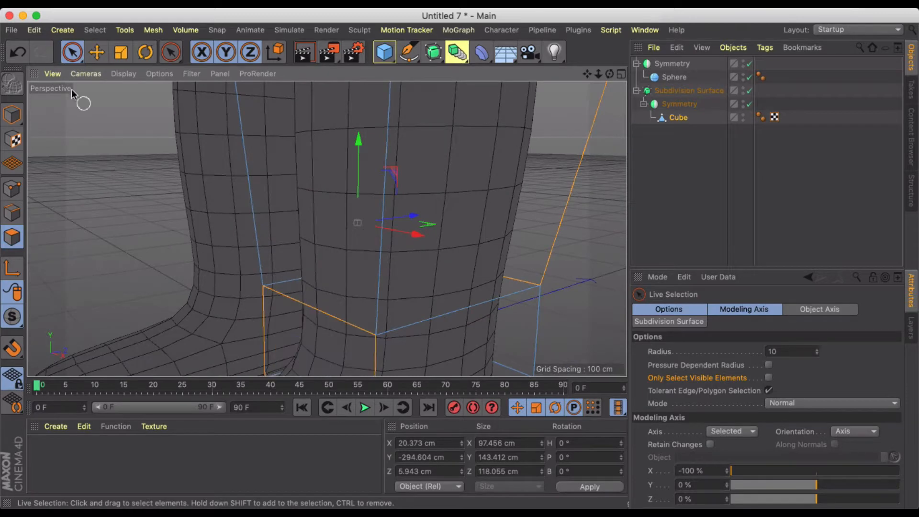
{"action": "key", "text": "e"}
{"action": "scroll", "coordinate": [399, 302], "scroll_direction": "up", "scroll_amount": 10}
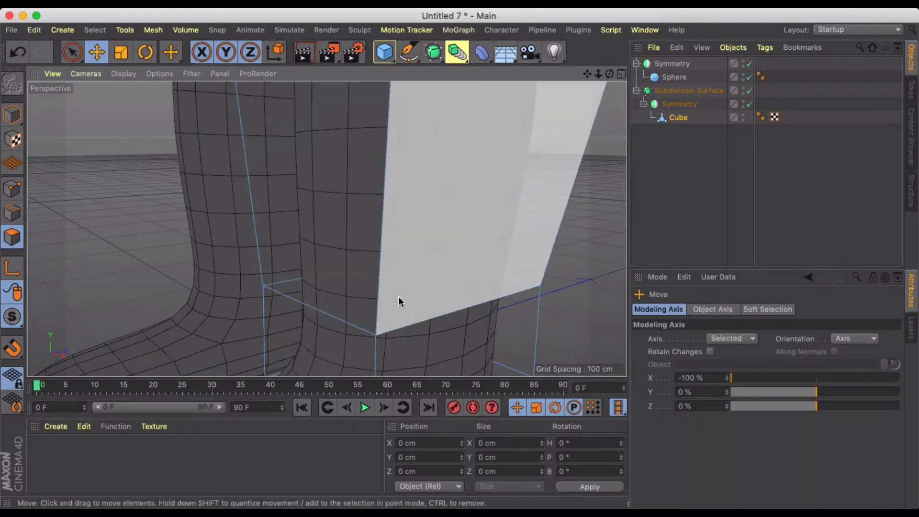
{"action": "scroll", "coordinate": [373, 298], "scroll_direction": "down", "scroll_amount": 4}
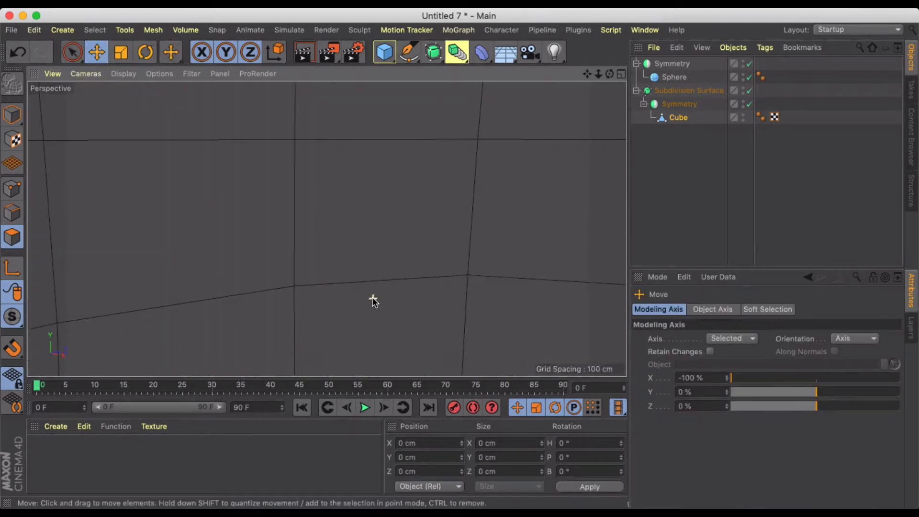
{"action": "key", "text": "super+z"}
{"action": "scroll", "coordinate": [421, 317], "scroll_direction": "down", "scroll_amount": 3}
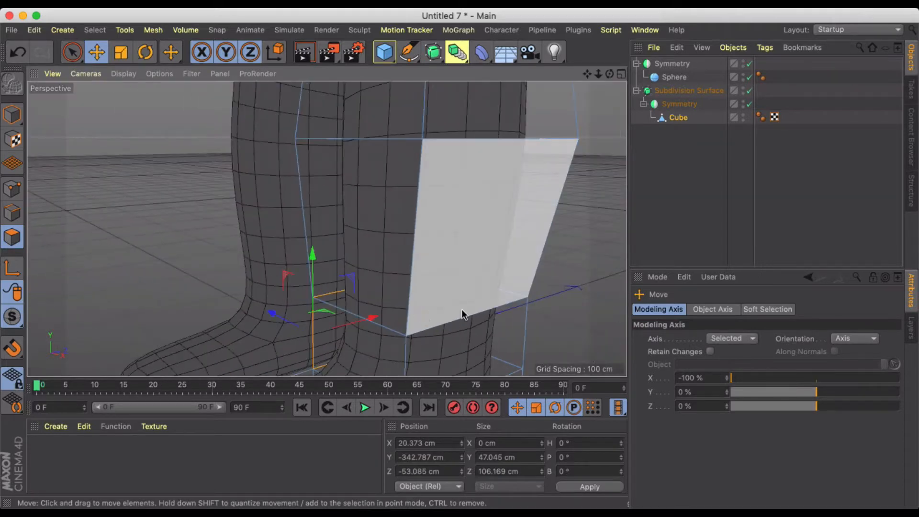
Turn off the Subdivision Surface to show the low-poly cage of the legs
{"action": "key", "text": "q"}
{"action": "left_click_drag", "start_coordinate": [557, 287], "coordinate": [478, 305], "text": "alt"}
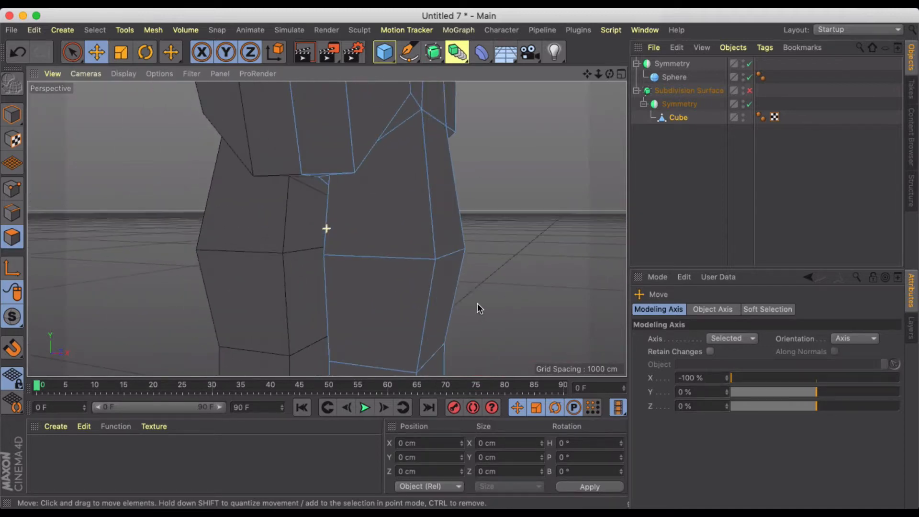
Select the outer edge of the widened leg loop and move it inward to about X 103.5 cm
{"action": "left_click", "coordinate": [12, 212]}
{"action": "left_click", "coordinate": [464, 251]}
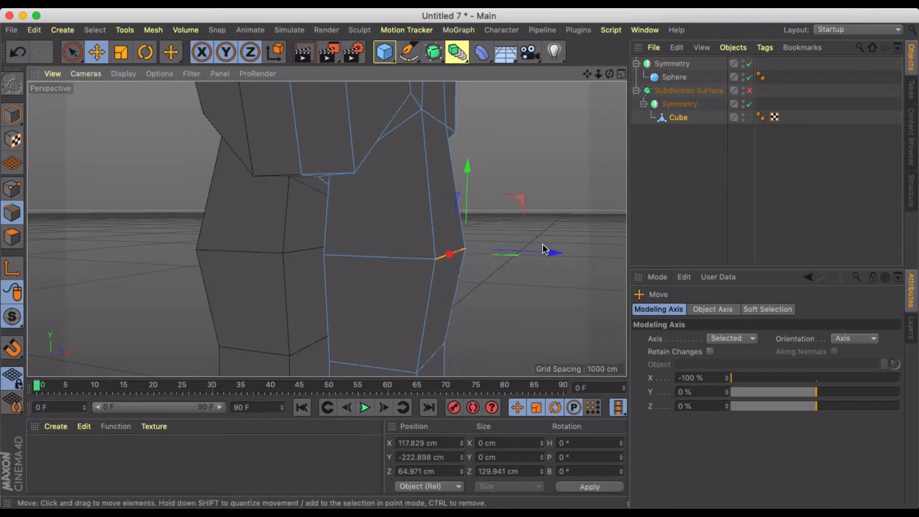
{"action": "left_click_drag", "start_coordinate": [546, 251], "coordinate": [531, 255]}
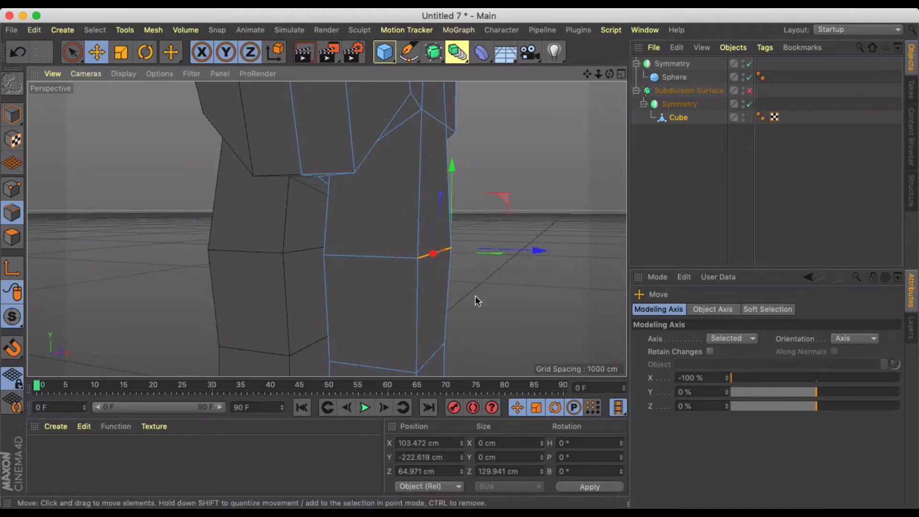
Select the edges of the ankle loop just above the foot
{"action": "left_click_drag", "start_coordinate": [476, 299], "coordinate": [521, 290], "text": "alt"}
{"action": "left_click", "coordinate": [391, 297]}
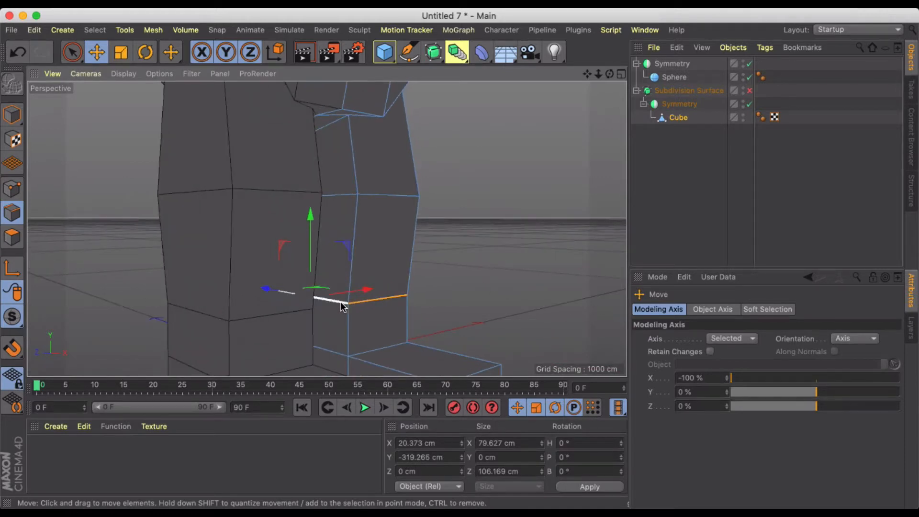
{"action": "left_click_drag", "start_coordinate": [389, 294], "coordinate": [432, 340], "text": "alt"}
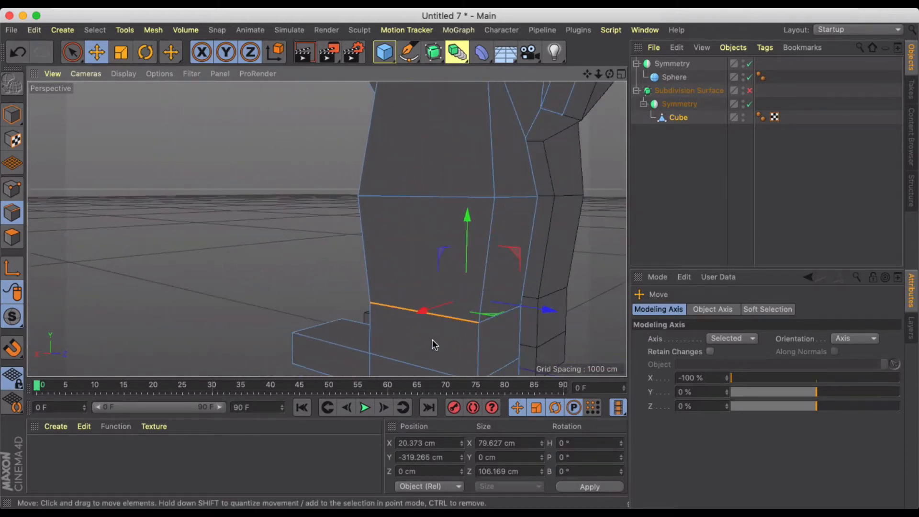
{"action": "left_click_drag", "start_coordinate": [519, 314], "coordinate": [431, 289], "text": "alt"}
Try to scale the ankle loop down to about 68 × 91 cm in X and Z
{"action": "key", "text": "t"}
{"action": "left_click_drag", "start_coordinate": [370, 277], "coordinate": [534, 266]}
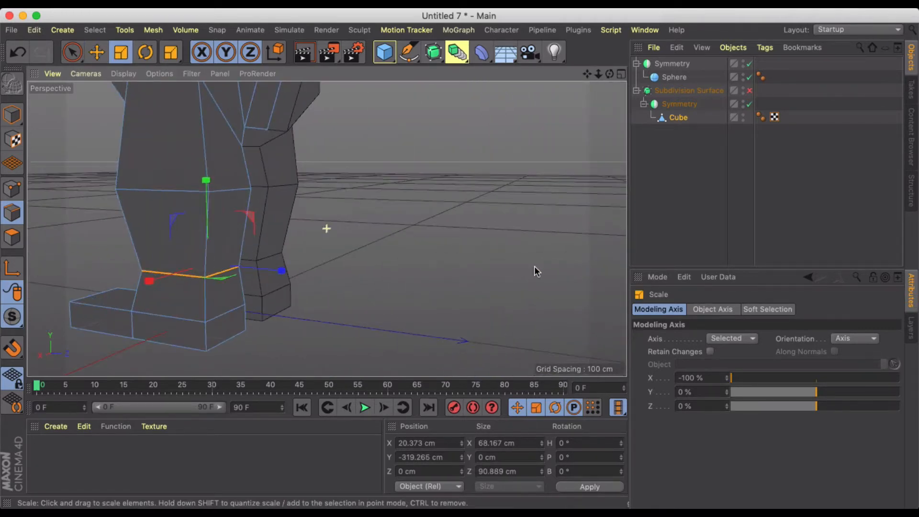
{"action": "key", "text": "super+z"}
Set the modeling axis X to 0 % and shrink the ankle loop to about 61 × 82 cm in X and Z
{"action": "left_click_drag", "start_coordinate": [713, 380], "coordinate": [553, 372]}
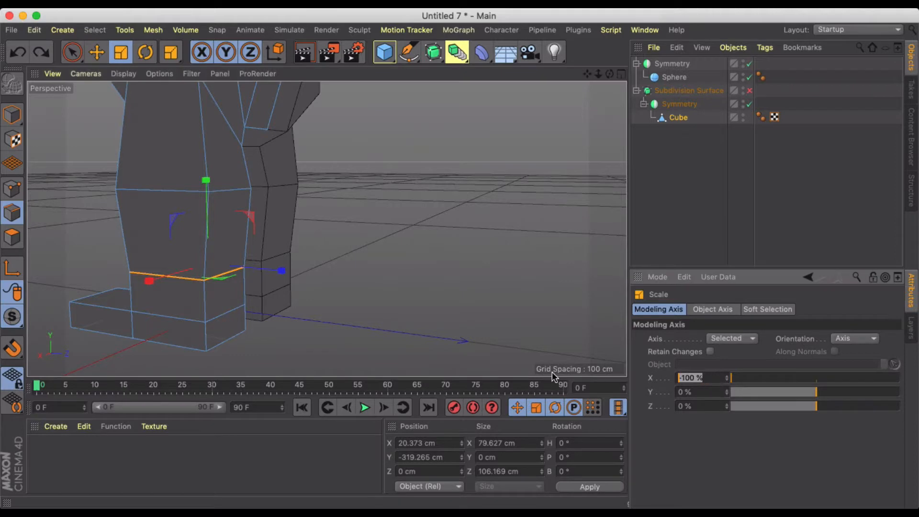
{"action": "type", "text": "0"}
{"action": "key", "text": "Return"}
{"action": "left_click_drag", "start_coordinate": [214, 244], "coordinate": [173, 249], "text": "alt"}
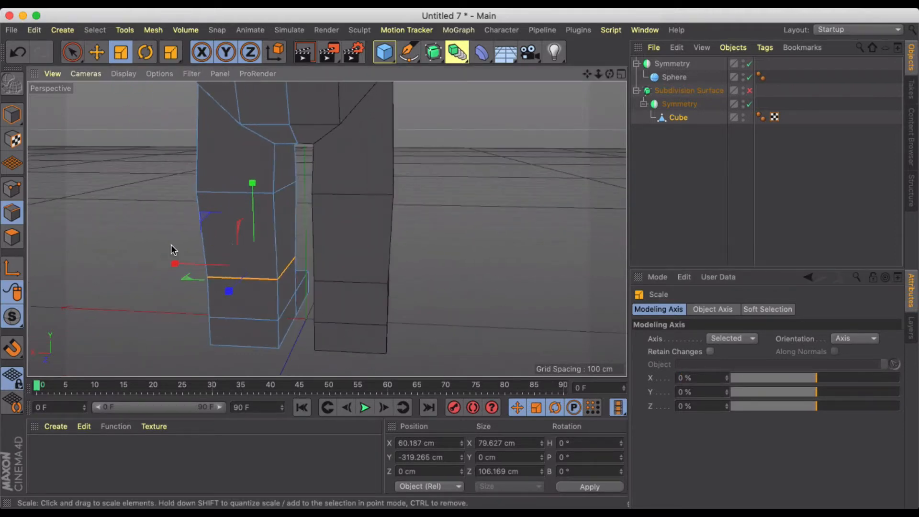
{"action": "left_click_drag", "start_coordinate": [440, 235], "coordinate": [295, 246]}
{"action": "left_click_drag", "start_coordinate": [295, 245], "coordinate": [238, 240], "text": "alt"}
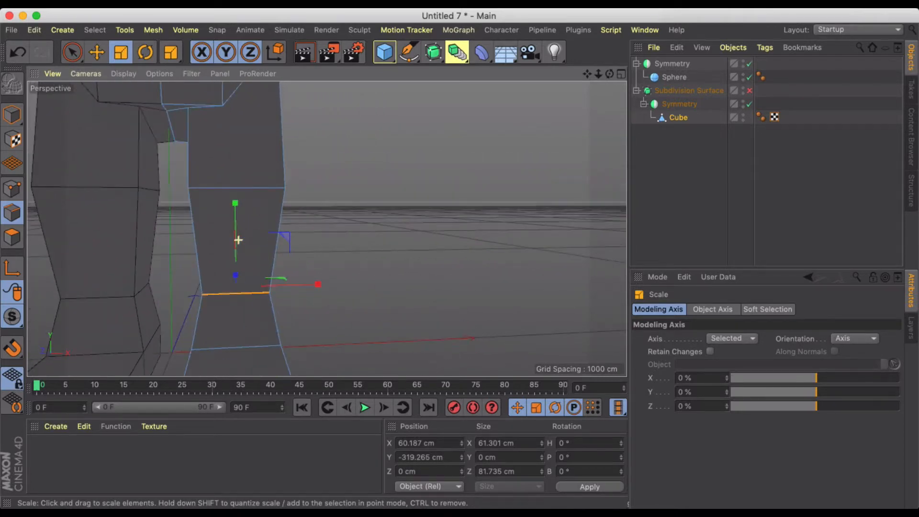
Lower the ankle edge loop to about Y -331.4 cm
{"action": "scroll", "coordinate": [282, 243], "scroll_direction": "down", "scroll_amount": 3}
{"action": "scroll", "coordinate": [282, 243], "scroll_direction": "down", "scroll_amount": 3}
{"action": "key", "text": "e"}
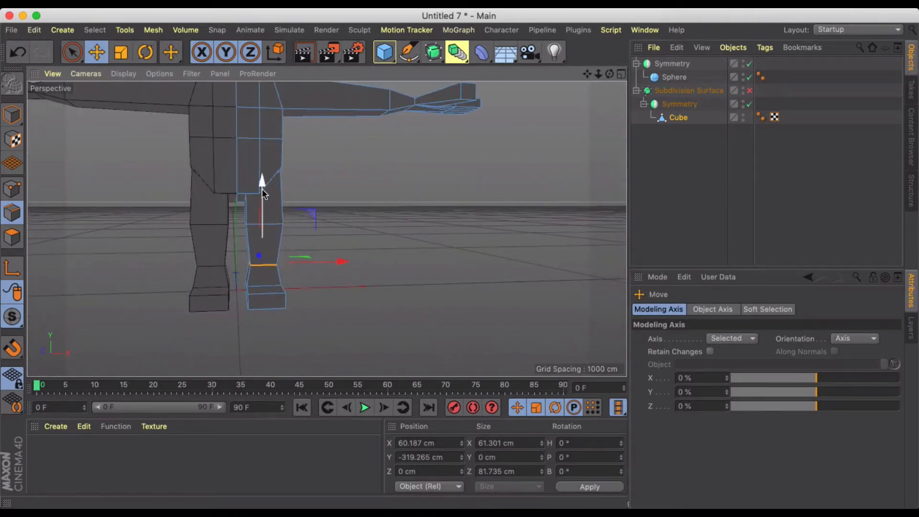
{"action": "left_click_drag", "start_coordinate": [262, 184], "coordinate": [262, 190]}
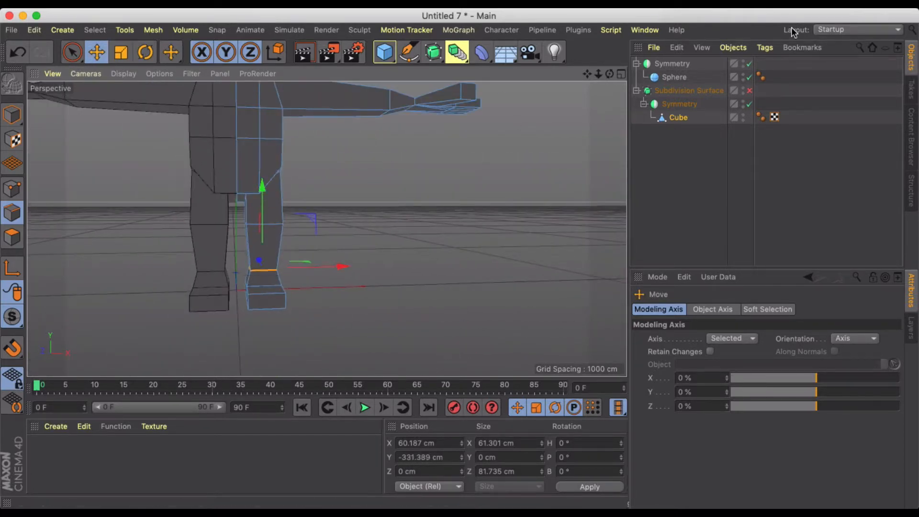
Turn the Subdivision Surface back on and examine the smoothed legs and the whole body
{"action": "left_click", "coordinate": [749, 91]}
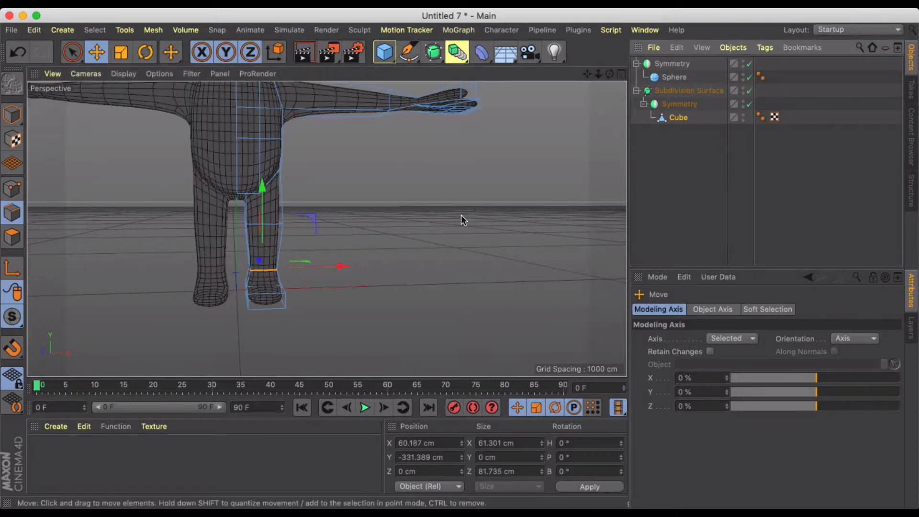
{"action": "scroll", "coordinate": [321, 276], "scroll_direction": "up", "scroll_amount": 2}
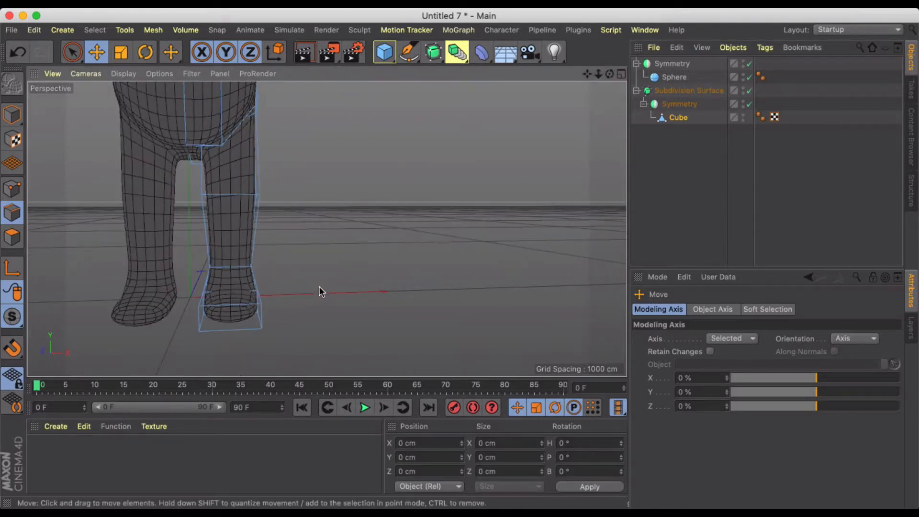
{"action": "left_click_drag", "start_coordinate": [329, 292], "coordinate": [368, 287], "text": "alt"}
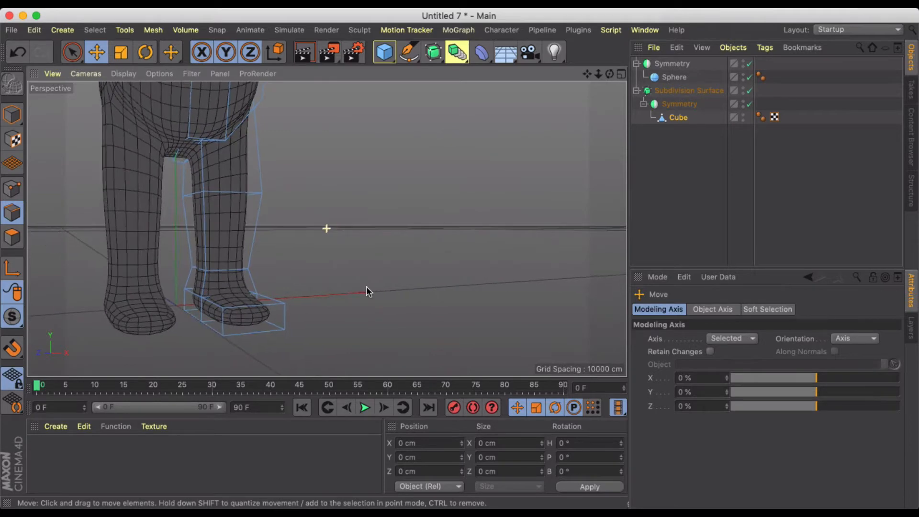
{"action": "scroll", "coordinate": [217, 263], "scroll_direction": "down", "scroll_amount": 3}
{"action": "left_click_drag", "start_coordinate": [217, 263], "coordinate": [238, 278], "text": "alt"}
{"action": "scroll", "coordinate": [238, 277], "scroll_direction": "down", "scroll_amount": 3}
{"action": "middle_click_drag", "start_coordinate": [237, 277], "coordinate": [275, 274], "text": "alt"}
{"action": "scroll", "coordinate": [275, 274], "scroll_direction": "up", "scroll_amount": 1}
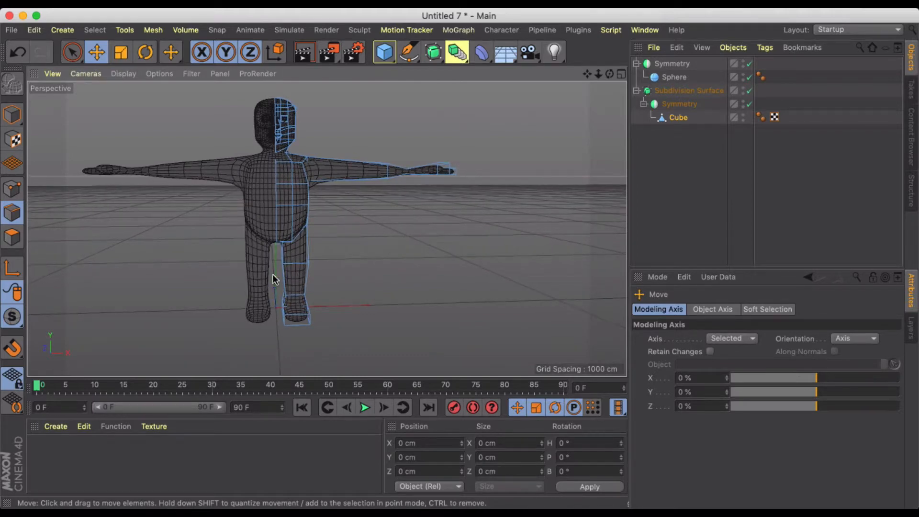
Select the edges of the lower leg and foot with Live Selection
{"action": "left_click", "coordinate": [70, 54]}
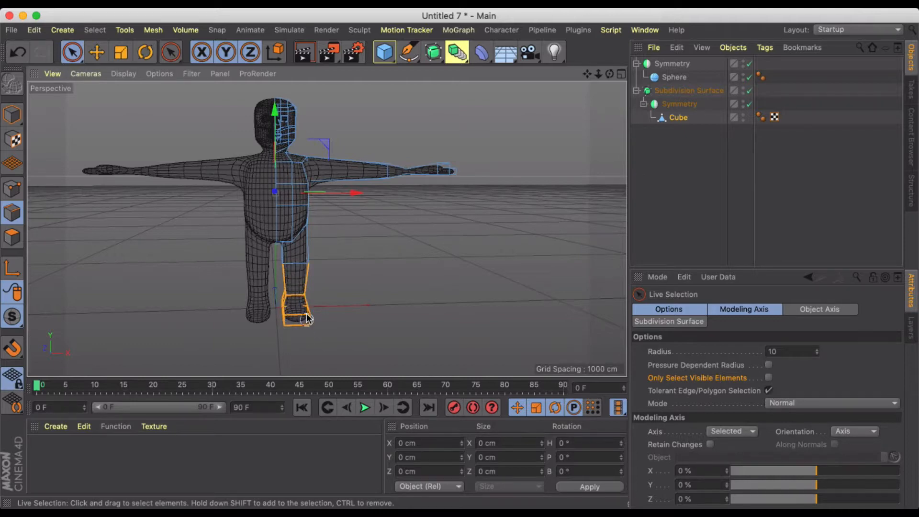
{"action": "left_click", "coordinate": [292, 280]}
{"action": "scroll", "coordinate": [287, 279], "scroll_direction": "up", "scroll_amount": 3}
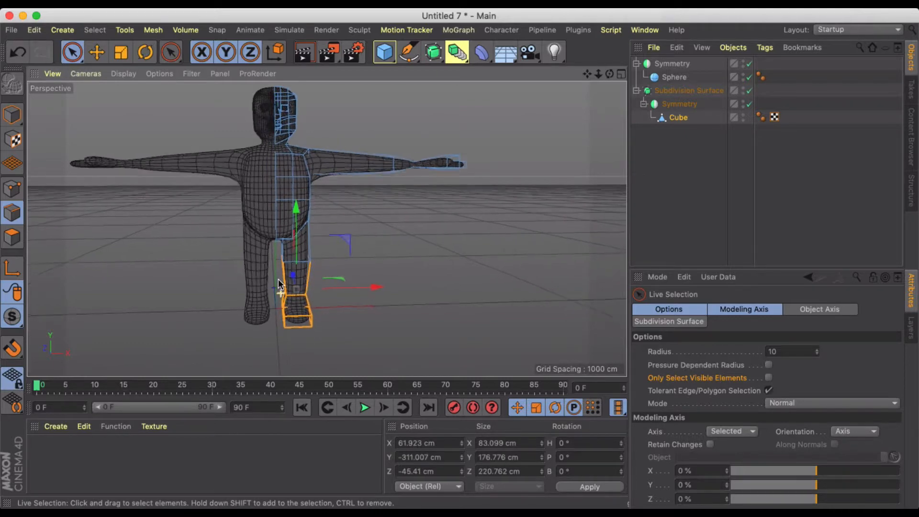
{"action": "left_click_drag", "start_coordinate": [282, 280], "coordinate": [276, 253], "text": "alt"}
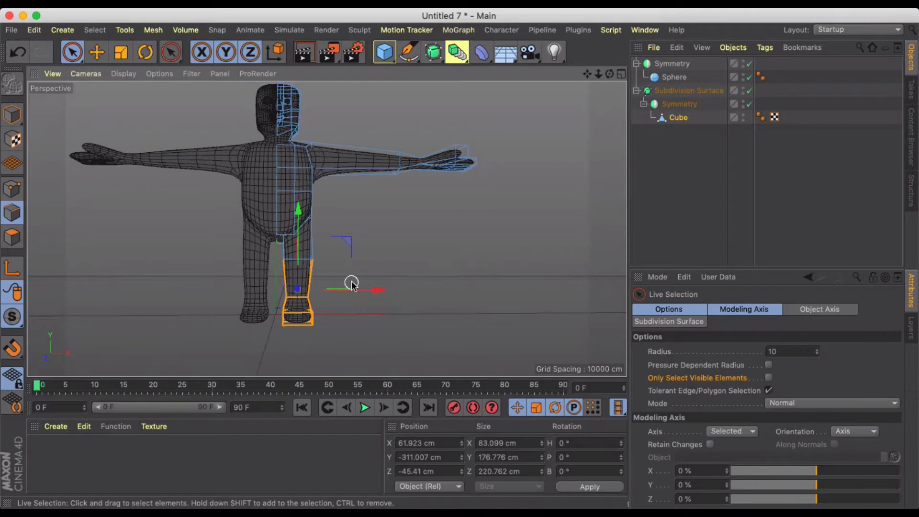
{"action": "left_click_drag", "start_coordinate": [352, 283], "coordinate": [268, 286]}
Extend the edge selection up the thigh and move the whole leg inward to about X 53.1 cm
{"action": "left_click_drag", "start_coordinate": [376, 290], "coordinate": [374, 297]}
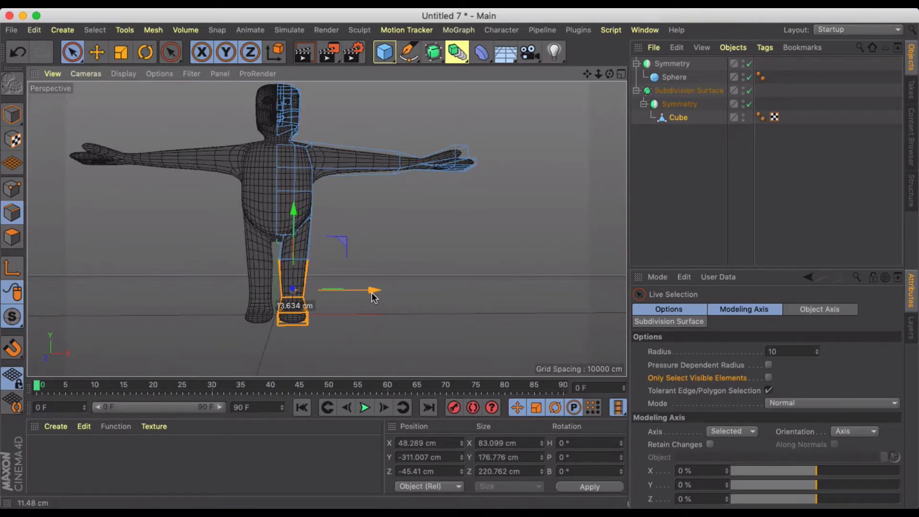
{"action": "key", "text": "super+z"}
{"action": "left_click_drag", "start_coordinate": [354, 264], "coordinate": [280, 263]}
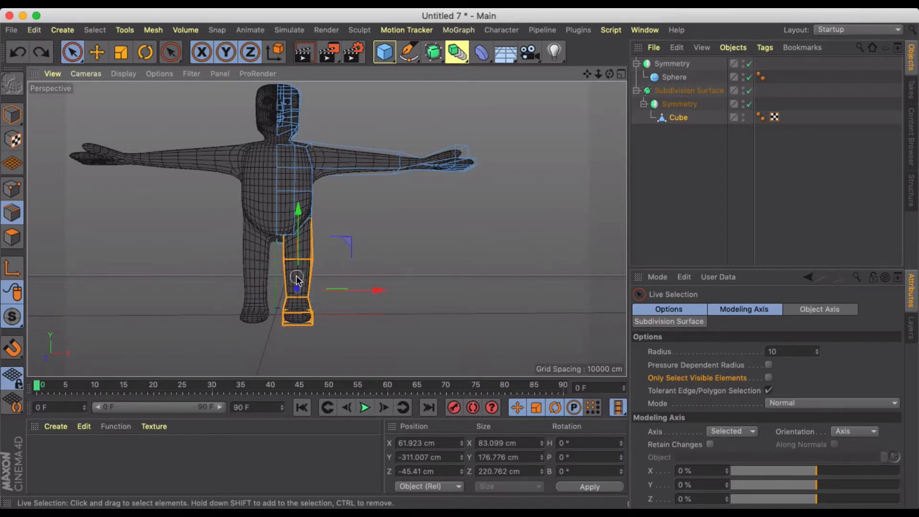
{"action": "left_click_drag", "start_coordinate": [378, 269], "coordinate": [375, 270]}
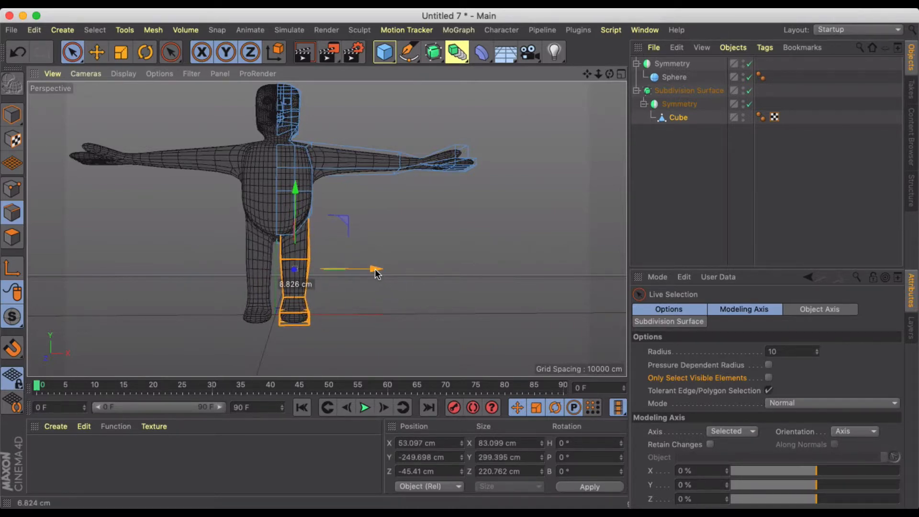
{"action": "left_click_drag", "start_coordinate": [327, 228], "coordinate": [357, 245], "text": "alt"}
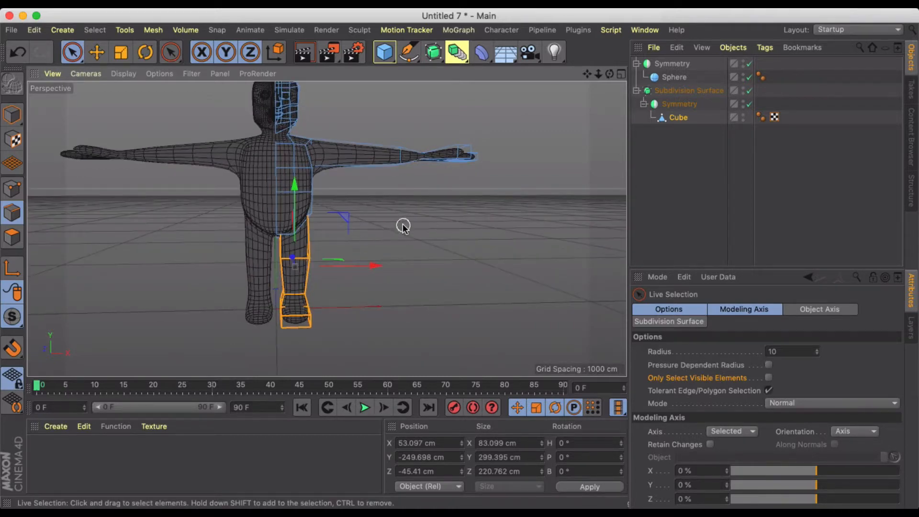
Select the forearm and hand edges and move them toward the body to about X 347 cm, shortening the arm
{"action": "mouse_move", "coordinate": [402, 226]}
{"action": "left_mouse_down", "text": "alt"}
{"action": "mouse_move", "coordinate": [379, 252]}
{"action": "mouse_move", "coordinate": [453, 232]}
{"action": "left_mouse_up", "text": "alt"}
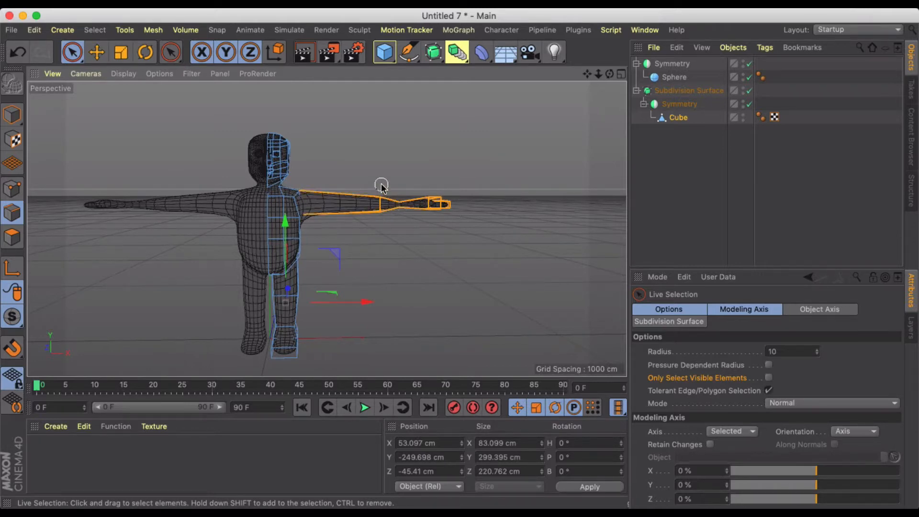
{"action": "left_click_drag", "start_coordinate": [381, 186], "coordinate": [352, 169]}
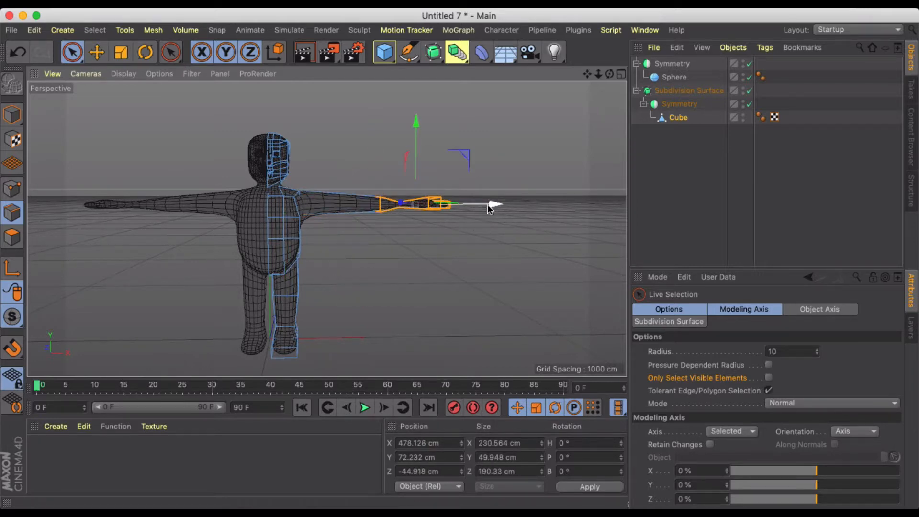
{"action": "left_click_drag", "start_coordinate": [489, 203], "coordinate": [420, 213]}
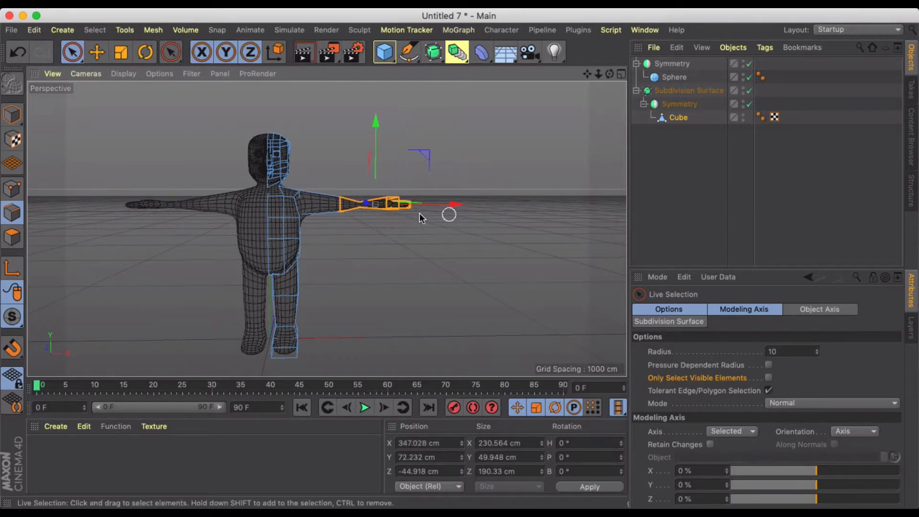
Select only the edges of the hand, including the fingers and thumb
{"action": "left_click", "coordinate": [367, 247]}
{"action": "left_click_drag", "start_coordinate": [368, 248], "coordinate": [372, 279], "text": "alt"}
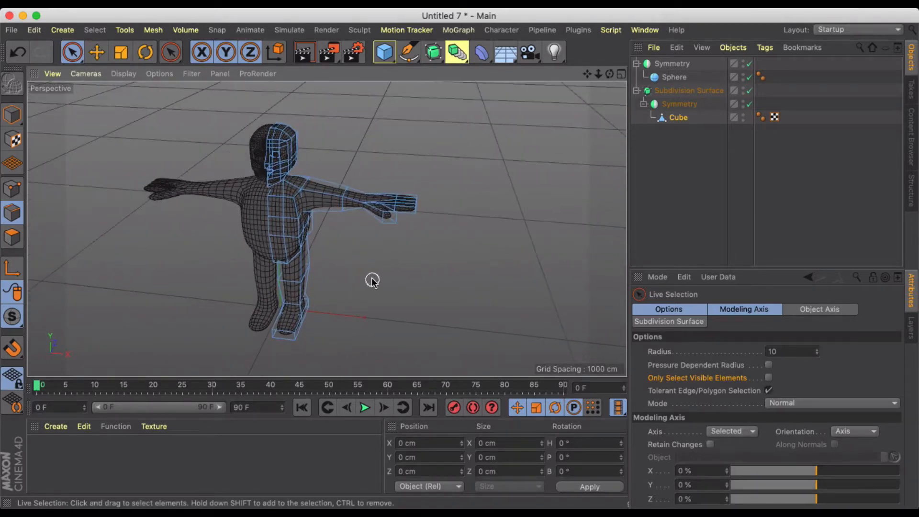
{"action": "scroll", "coordinate": [361, 230], "scroll_direction": "up", "scroll_amount": 5}
{"action": "left_click_drag", "start_coordinate": [370, 221], "coordinate": [392, 279], "text": "alt"}
{"action": "mouse_move", "coordinate": [443, 126]}
{"action": "left_mouse_down"}
{"action": "mouse_move", "coordinate": [485, 136]}
{"action": "mouse_move", "coordinate": [434, 238]}
{"action": "left_mouse_up"}
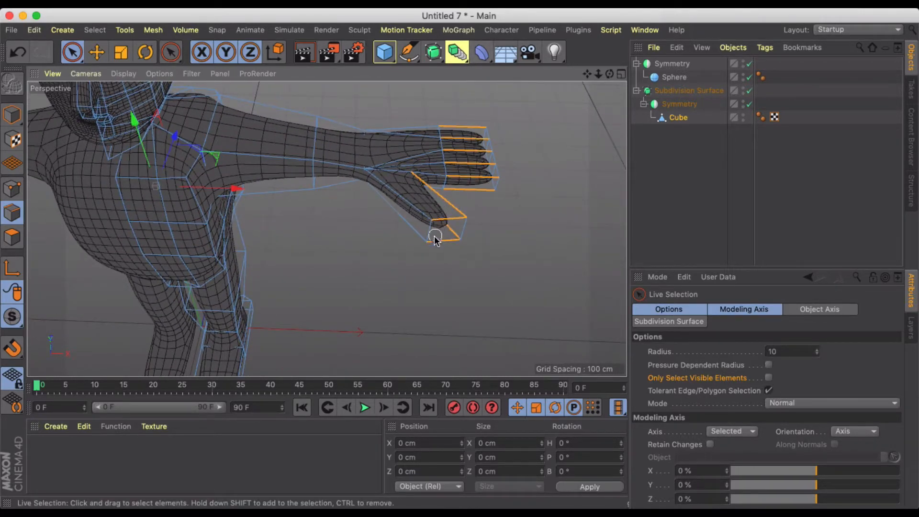
{"action": "left_click_drag", "start_coordinate": [437, 166], "coordinate": [453, 186]}
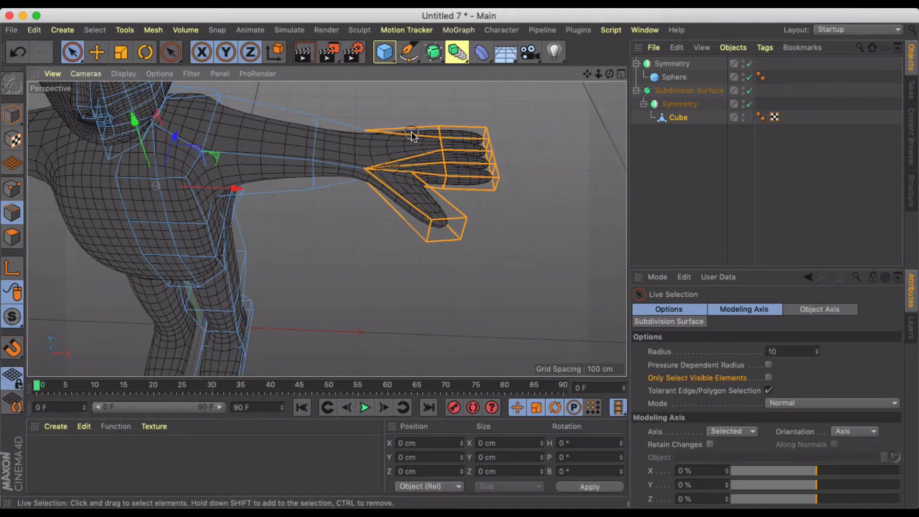
Scale the hand down to about 108 × 24 × 124 cm
{"action": "mouse_move", "coordinate": [377, 225]}
{"action": "left_mouse_down", "text": "alt"}
{"action": "mouse_move", "coordinate": [398, 197]}
{"action": "mouse_move", "coordinate": [377, 173]}
{"action": "mouse_move", "coordinate": [383, 216]}
{"action": "left_mouse_up", "text": "alt"}
{"action": "key", "text": "t"}
{"action": "left_click_drag", "start_coordinate": [459, 264], "coordinate": [199, 243]}
Move the scaled hand to about X 368.6 cm and Y 85.4 cm, and clear the selection
{"action": "key", "text": "e"}
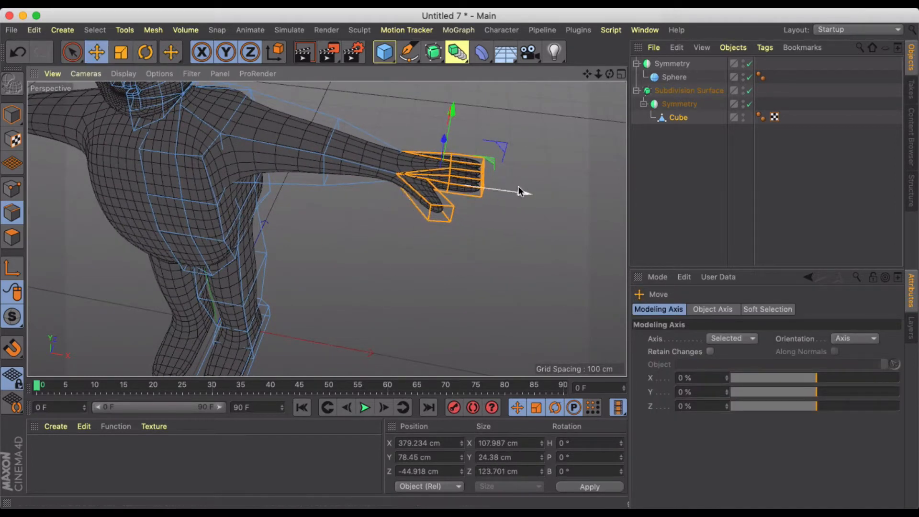
{"action": "left_click_drag", "start_coordinate": [518, 188], "coordinate": [510, 190]}
{"action": "left_click_drag", "start_coordinate": [401, 199], "coordinate": [396, 150], "text": "alt"}
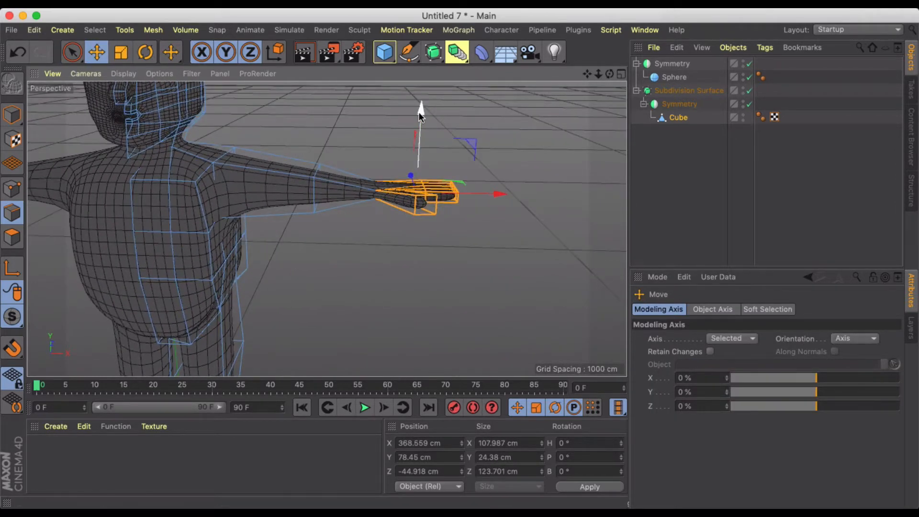
{"action": "left_click_drag", "start_coordinate": [421, 107], "coordinate": [420, 110]}
{"action": "scroll", "coordinate": [363, 195], "scroll_direction": "down", "scroll_amount": 4}
{"action": "middle_click_drag", "start_coordinate": [345, 227], "coordinate": [447, 210], "text": "alt"}
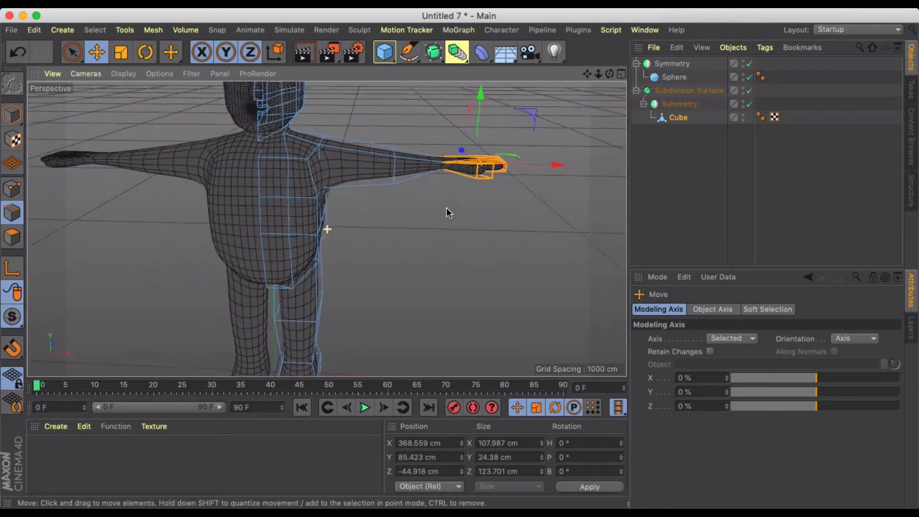
{"action": "scroll", "coordinate": [449, 206], "scroll_direction": "down", "scroll_amount": 5}
{"action": "left_click", "coordinate": [417, 228]}
{"action": "left_click_drag", "start_coordinate": [418, 228], "coordinate": [417, 207], "text": "alt"}
{"action": "left_click_drag", "start_coordinate": [402, 240], "coordinate": [392, 220], "text": "alt"}
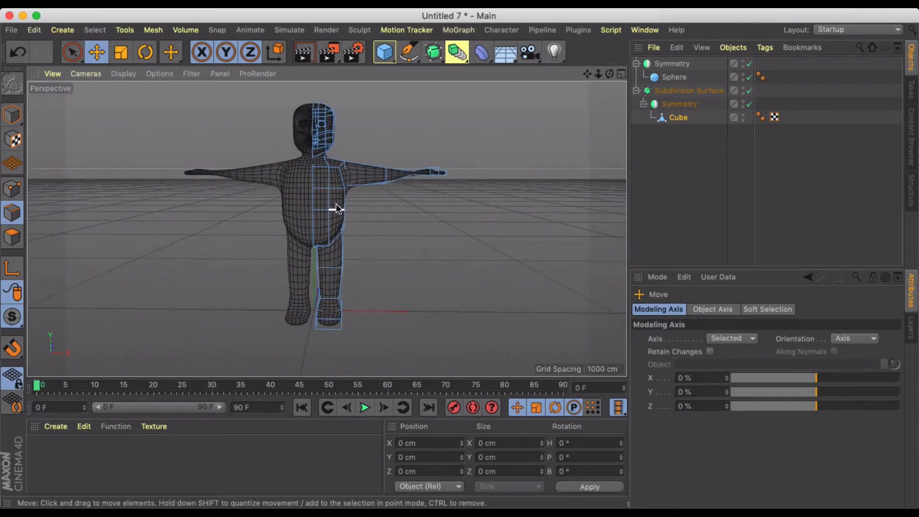
Switch to polygon editing and select the cheek polygons below the eye
{"action": "middle_click_drag", "start_coordinate": [336, 204], "coordinate": [343, 262], "text": "alt"}
{"action": "scroll", "coordinate": [335, 200], "scroll_direction": "up", "scroll_amount": 10}
{"action": "mouse_move", "coordinate": [372, 231]}
{"action": "left_mouse_down", "text": "alt"}
{"action": "mouse_move", "coordinate": [276, 246]}
{"action": "mouse_move", "coordinate": [328, 236]}
{"action": "mouse_move", "coordinate": [345, 194]}
{"action": "mouse_move", "coordinate": [539, 184]}
{"action": "mouse_move", "coordinate": [327, 185]}
{"action": "left_mouse_up", "text": "alt"}
{"action": "scroll", "coordinate": [329, 183], "scroll_direction": "up", "scroll_amount": 5}
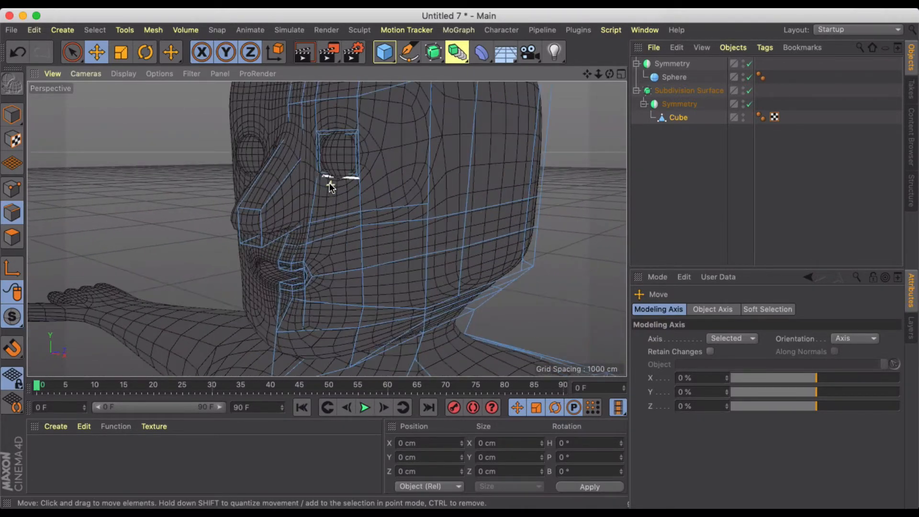
{"action": "left_click", "coordinate": [12, 237]}
{"action": "left_click", "coordinate": [344, 202]}
Try to pull the selected cheek polygons forward to about Z -86.4 cm
{"action": "left_click_drag", "start_coordinate": [344, 203], "coordinate": [478, 215], "text": "alt"}
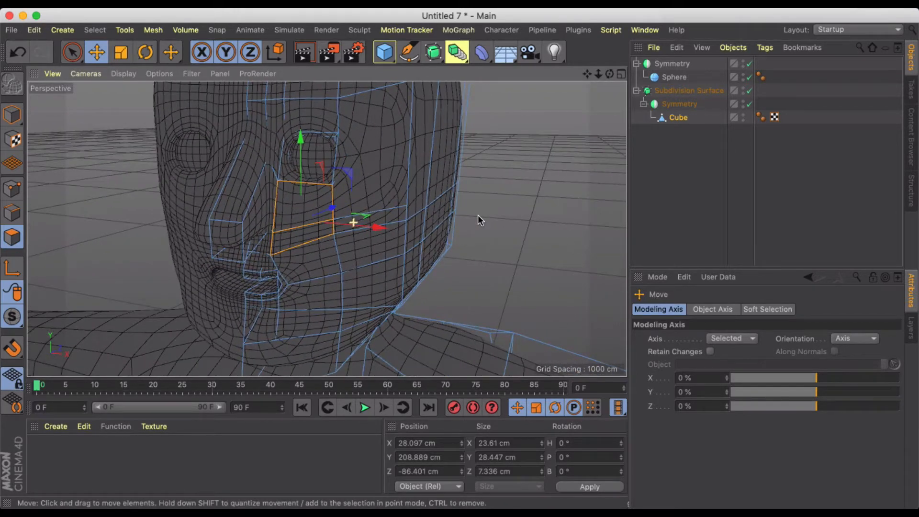
{"action": "left_click_drag", "start_coordinate": [302, 201], "coordinate": [376, 197], "text": "alt"}
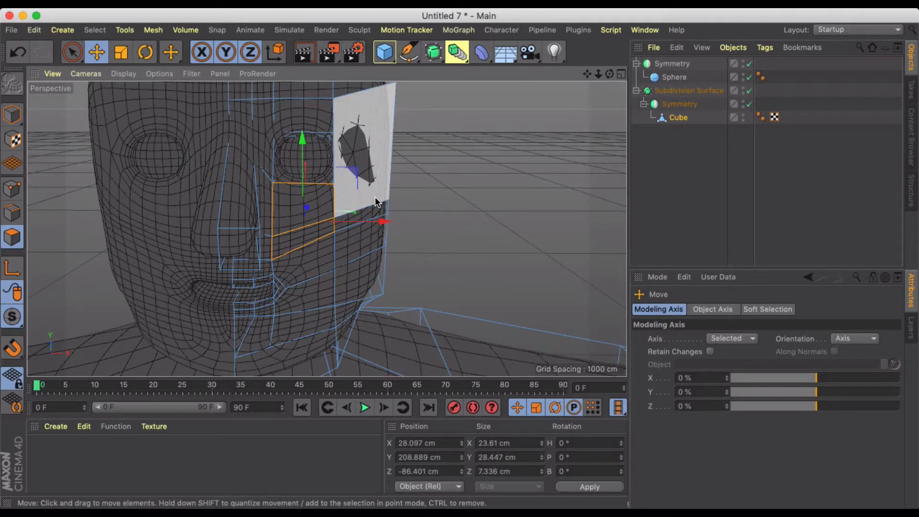
{"action": "key", "text": "super+z"}
{"action": "key", "text": "super+z"}
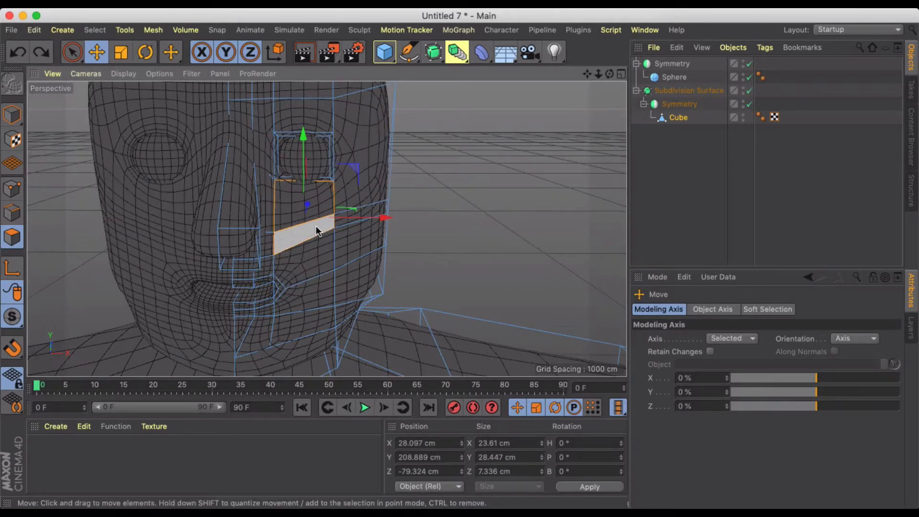
Select the cheek polygons beside the mouth, try to pull them forward by about 5.5 cm, then undo it and clear the selection
{"action": "key", "text": "space"}
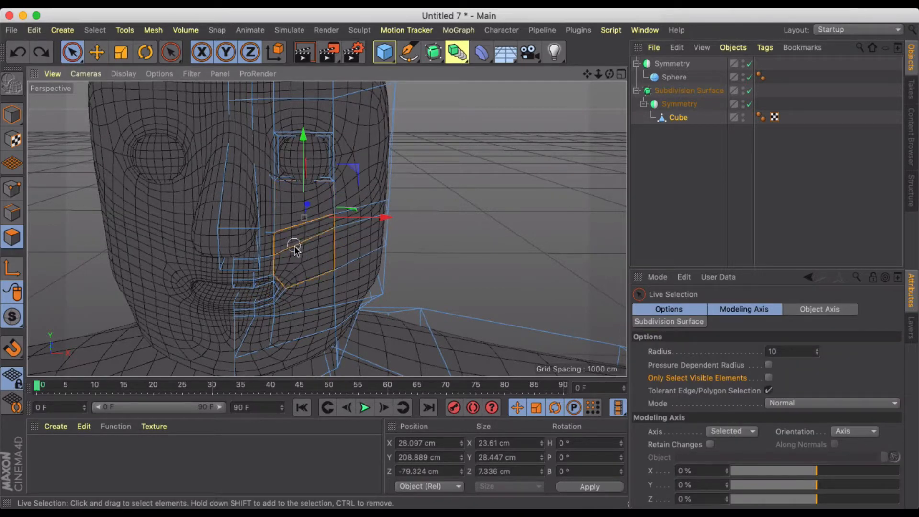
{"action": "left_click", "coordinate": [338, 228]}
{"action": "left_click_drag", "start_coordinate": [336, 228], "coordinate": [214, 229], "text": "alt"}
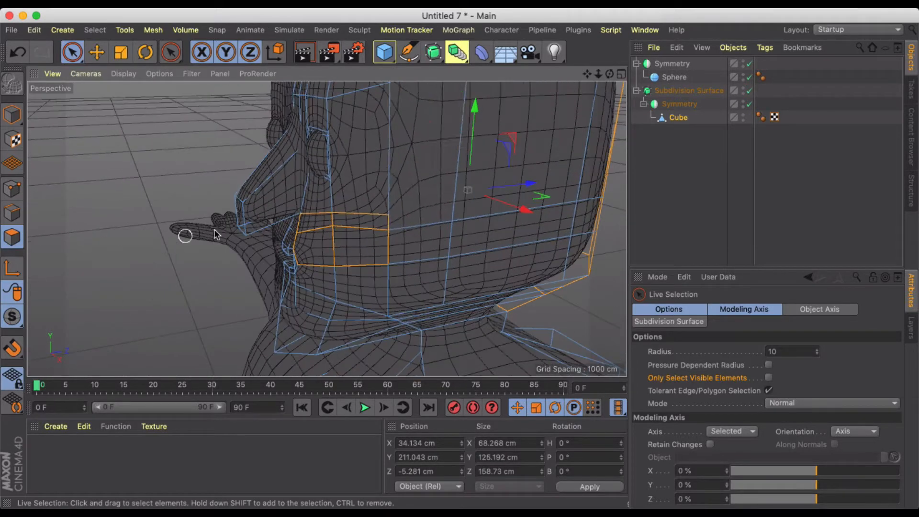
{"action": "left_click_drag", "start_coordinate": [529, 184], "coordinate": [521, 186]}
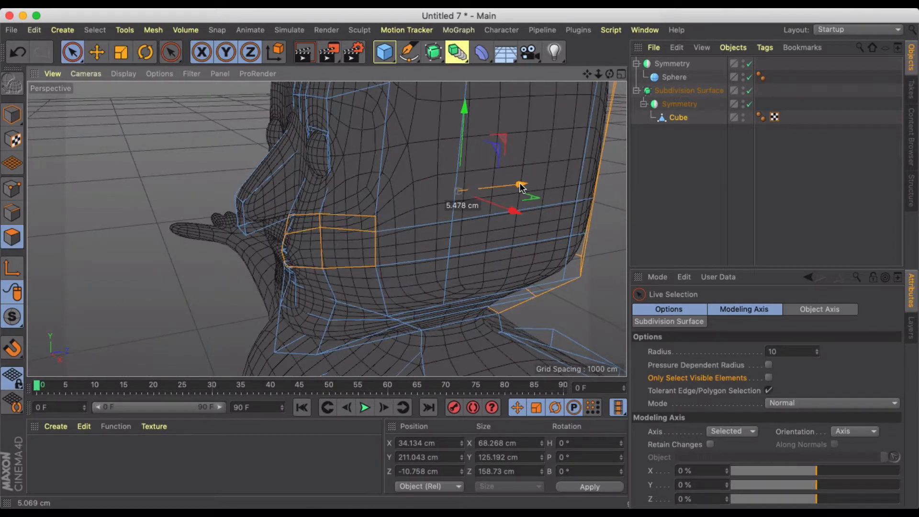
{"action": "key", "text": "super+z"}
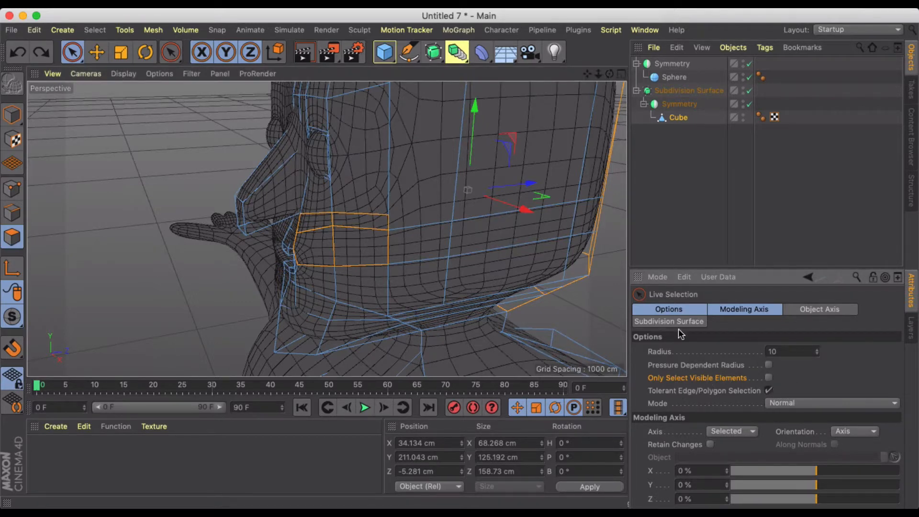
{"action": "left_click", "coordinate": [593, 325]}
Restrict selection to visible elements, reselect the cheek polygons, and pull them forward to about Z -77.4 cm
{"action": "left_click", "coordinate": [768, 378]}
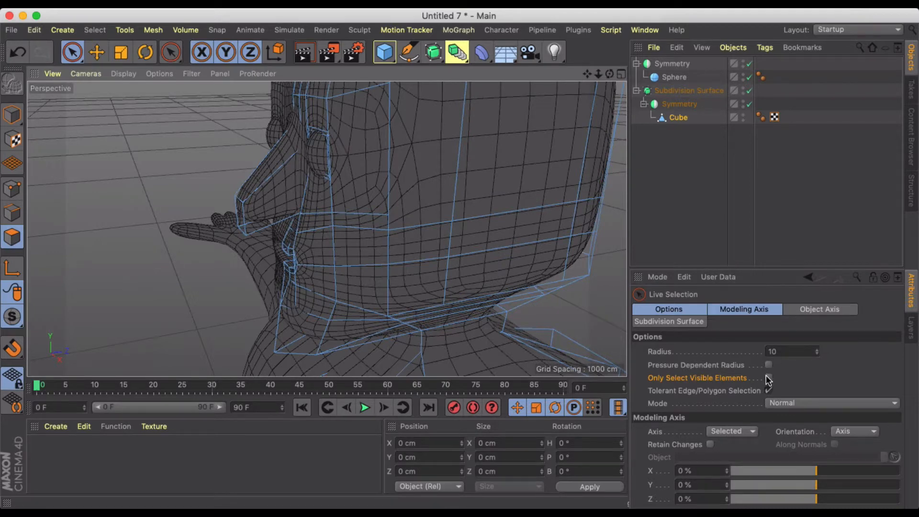
{"action": "left_click_drag", "start_coordinate": [313, 239], "coordinate": [339, 241]}
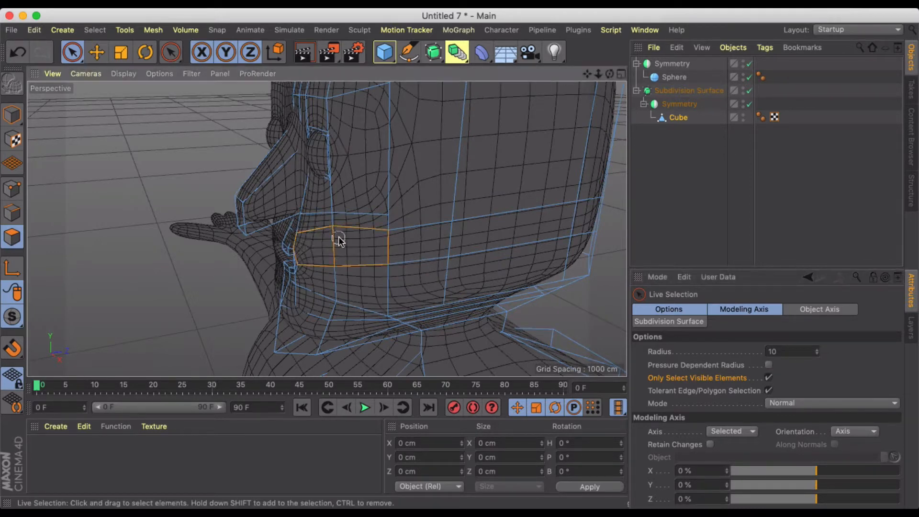
{"action": "left_click_drag", "start_coordinate": [404, 230], "coordinate": [396, 235]}
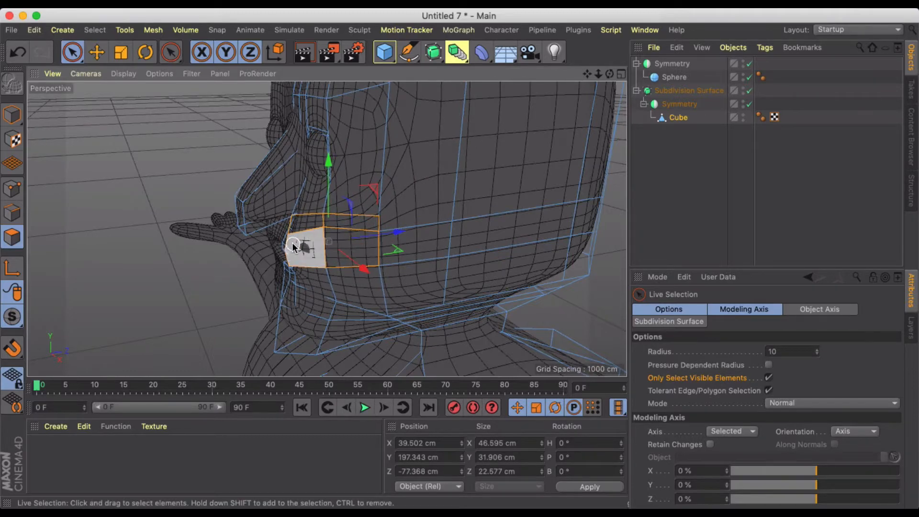
Select the cheek polygon beside the mouth corner, pull it further forward, and clear the selection
{"action": "left_click_drag", "start_coordinate": [293, 247], "coordinate": [460, 202], "text": "alt"}
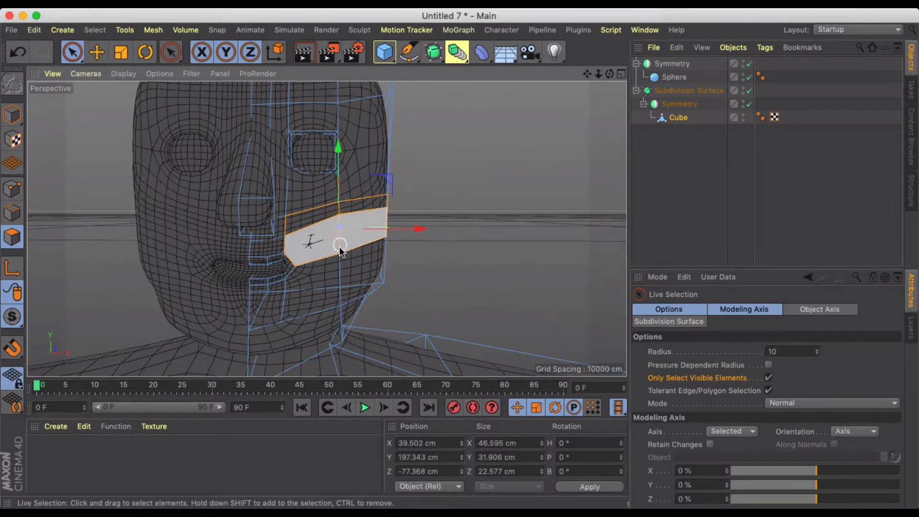
{"action": "scroll", "coordinate": [302, 258], "scroll_direction": "up", "scroll_amount": 5}
{"action": "left_click_drag", "start_coordinate": [311, 253], "coordinate": [187, 278], "text": "alt"}
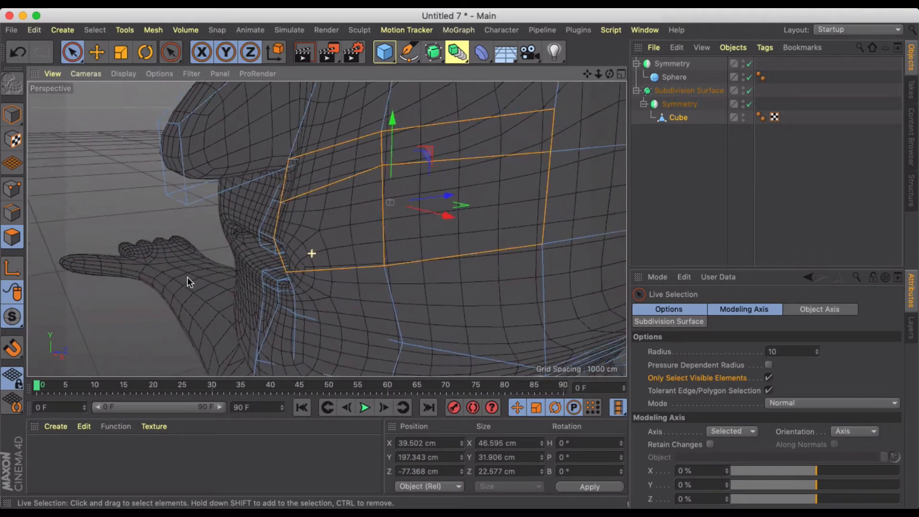
{"action": "left_click", "coordinate": [290, 256]}
{"action": "left_click_drag", "start_coordinate": [389, 207], "coordinate": [333, 196]}
{"action": "left_click", "coordinate": [281, 203]}
{"action": "left_click_drag", "start_coordinate": [272, 218], "coordinate": [349, 242], "text": "alt"}
{"action": "left_click", "coordinate": [522, 194]}
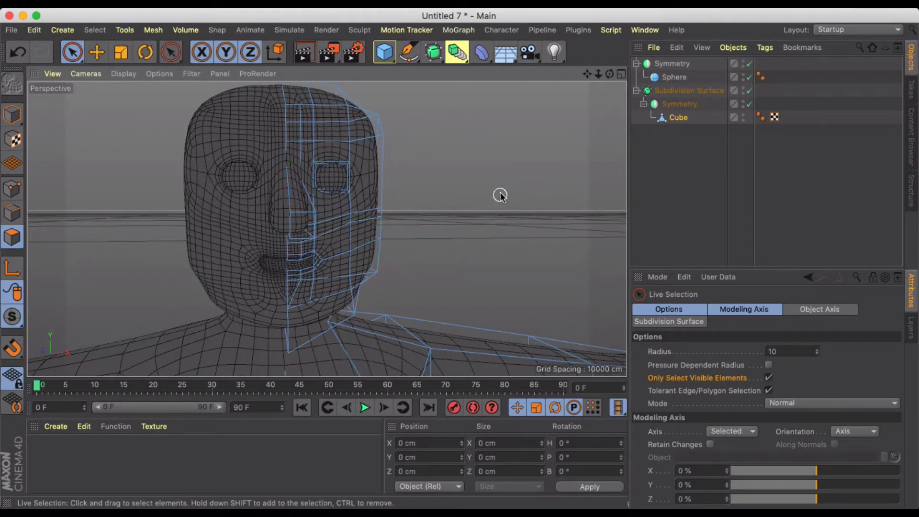
Switch to point editing and move the two outer forehead points inward, the lower one to about X 56.9 cm
{"action": "left_click_drag", "start_coordinate": [481, 164], "coordinate": [426, 232], "text": "alt"}
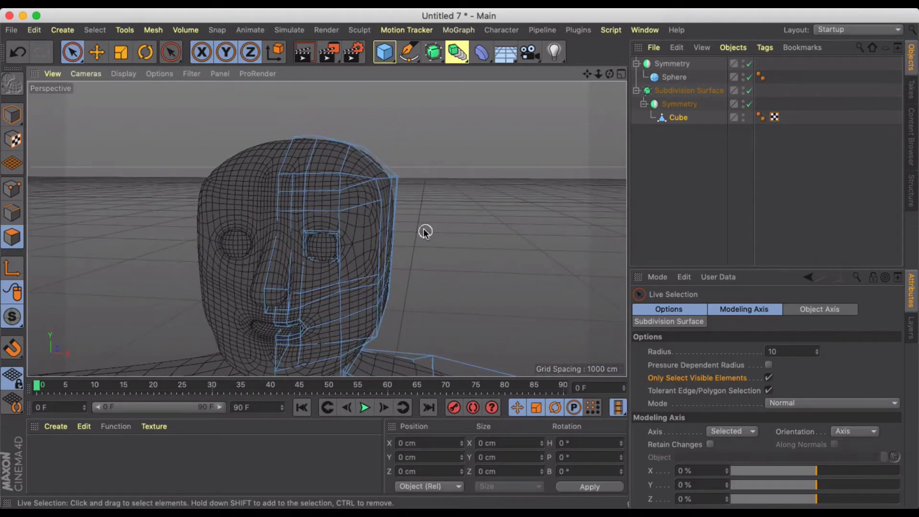
{"action": "left_click", "coordinate": [14, 192]}
{"action": "right_click_drag", "start_coordinate": [340, 190], "coordinate": [384, 185], "text": "alt"}
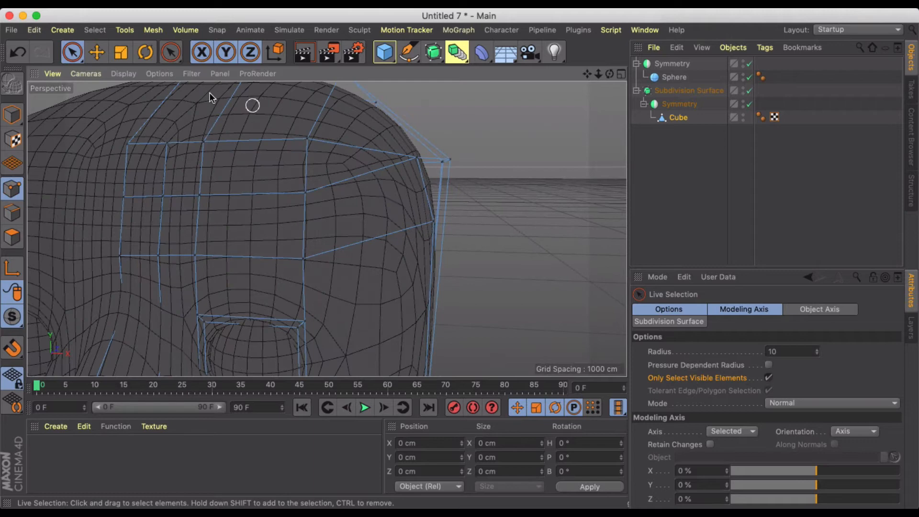
{"action": "left_click", "coordinate": [96, 51]}
{"action": "mouse_move", "coordinate": [325, 198]}
{"action": "left_mouse_down", "text": "alt"}
{"action": "mouse_move", "coordinate": [356, 188]}
{"action": "mouse_move", "coordinate": [339, 193]}
{"action": "left_mouse_up", "text": "alt"}
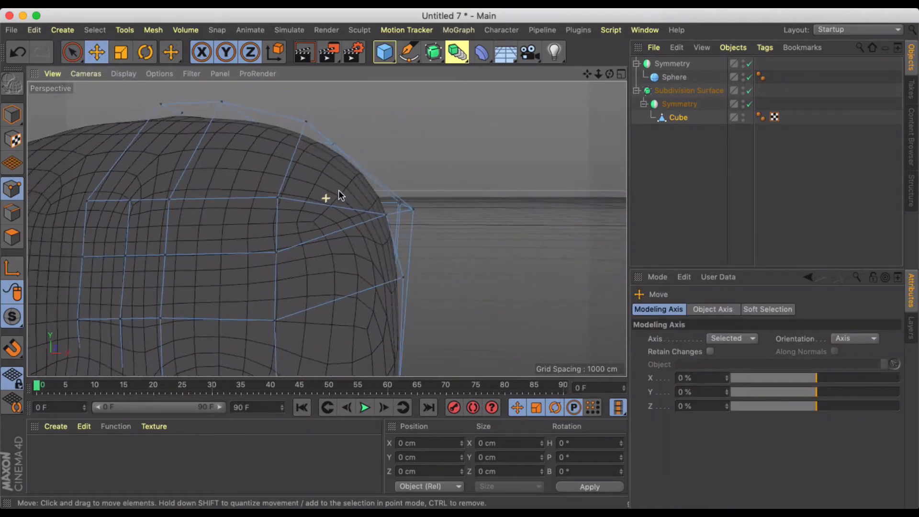
{"action": "left_click", "coordinate": [386, 211]}
{"action": "left_click_drag", "start_coordinate": [476, 215], "coordinate": [450, 217]}
{"action": "left_click", "coordinate": [405, 277]}
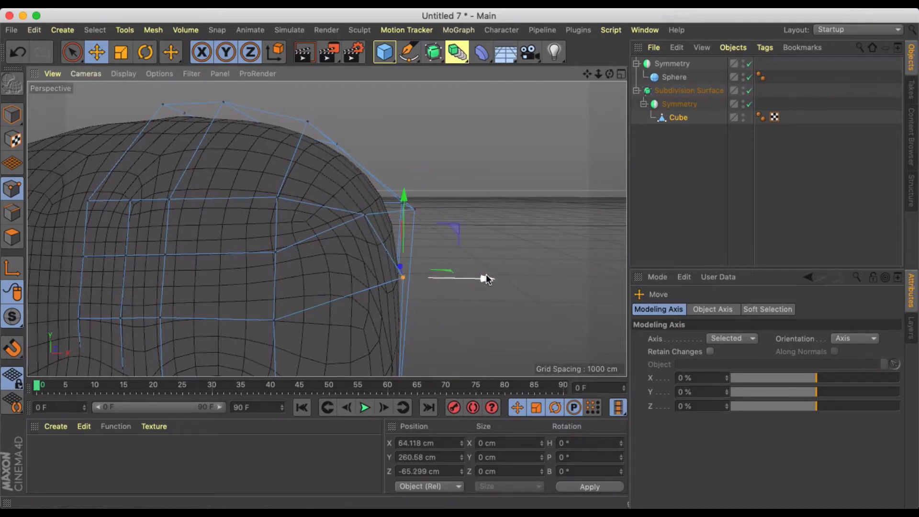
{"action": "left_click_drag", "start_coordinate": [486, 278], "coordinate": [448, 283]}
Select the upper corner points on the side of the head behind the temple, move them inward, and clear the selection
{"action": "middle_click_drag", "start_coordinate": [448, 291], "coordinate": [438, 120], "text": "alt"}
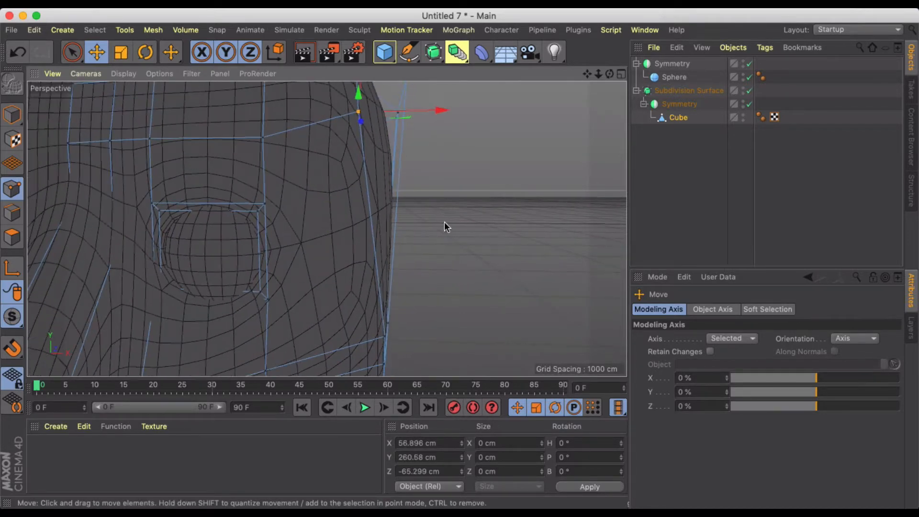
{"action": "middle_click_drag", "start_coordinate": [444, 222], "coordinate": [439, 255], "text": "alt"}
{"action": "scroll", "coordinate": [435, 177], "scroll_direction": "down", "scroll_amount": 4}
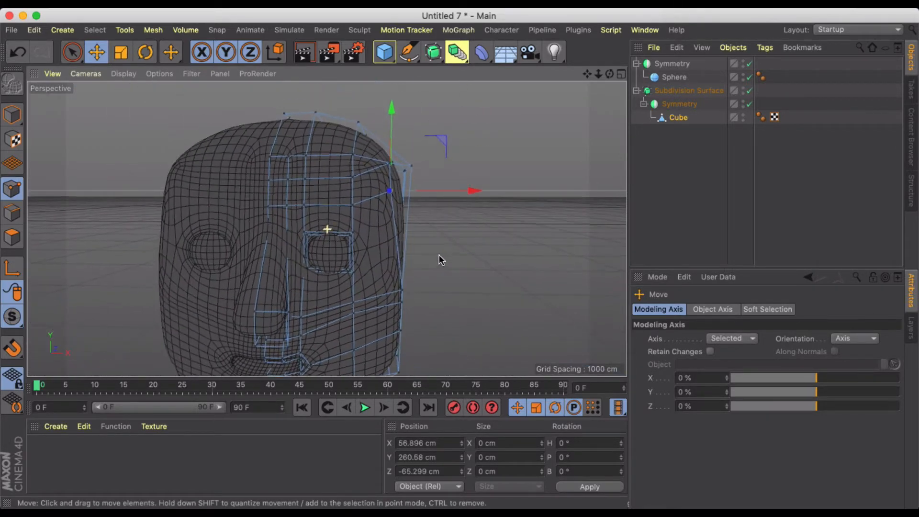
{"action": "left_click_drag", "start_coordinate": [439, 256], "coordinate": [438, 235], "text": "alt"}
{"action": "left_click_drag", "start_coordinate": [433, 177], "coordinate": [391, 168], "text": "alt"}
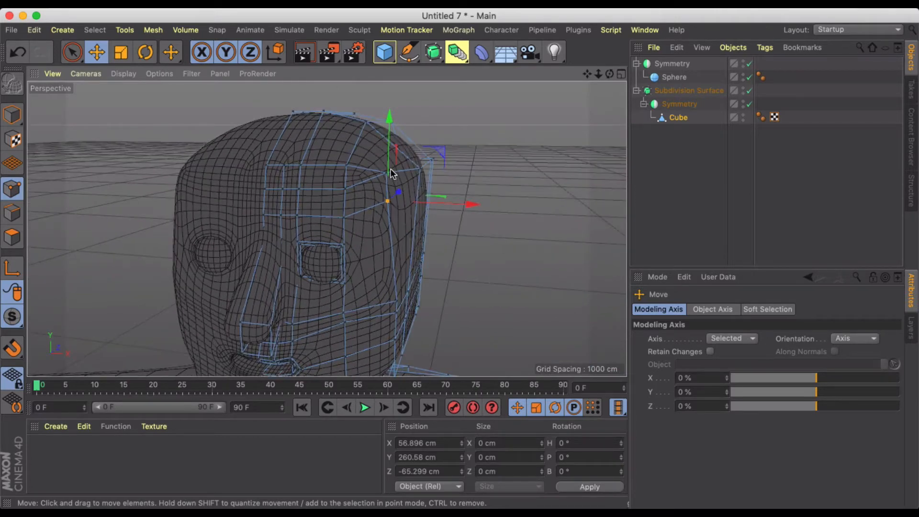
{"action": "left_click", "coordinate": [81, 54]}
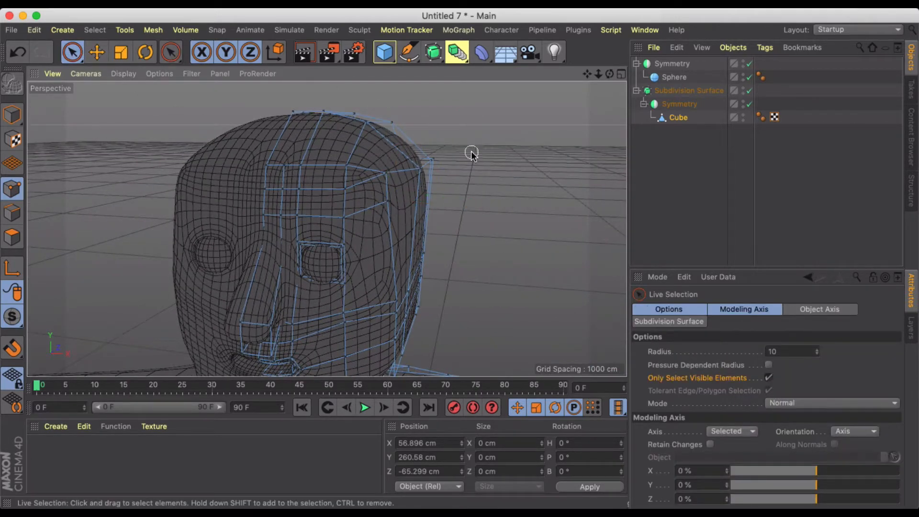
{"action": "left_click_drag", "start_coordinate": [434, 161], "coordinate": [418, 171]}
{"action": "left_click_drag", "start_coordinate": [515, 163], "coordinate": [442, 209]}
{"action": "left_click", "coordinate": [476, 183]}
Start a Line Cut midway along the crown and run it down to the upper edge of the head's side
{"action": "left_click_drag", "start_coordinate": [455, 167], "coordinate": [335, 201], "text": "alt"}
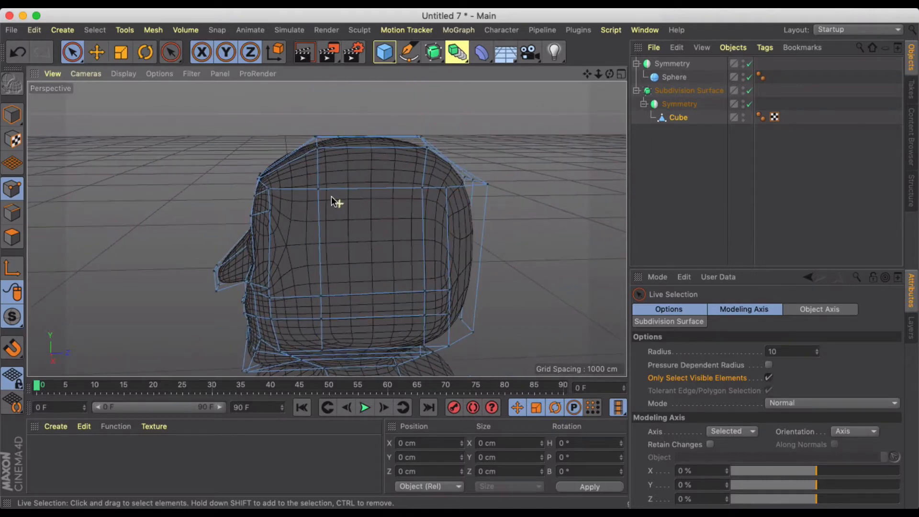
{"action": "key", "text": "k"}
{"action": "key", "text": "k"}
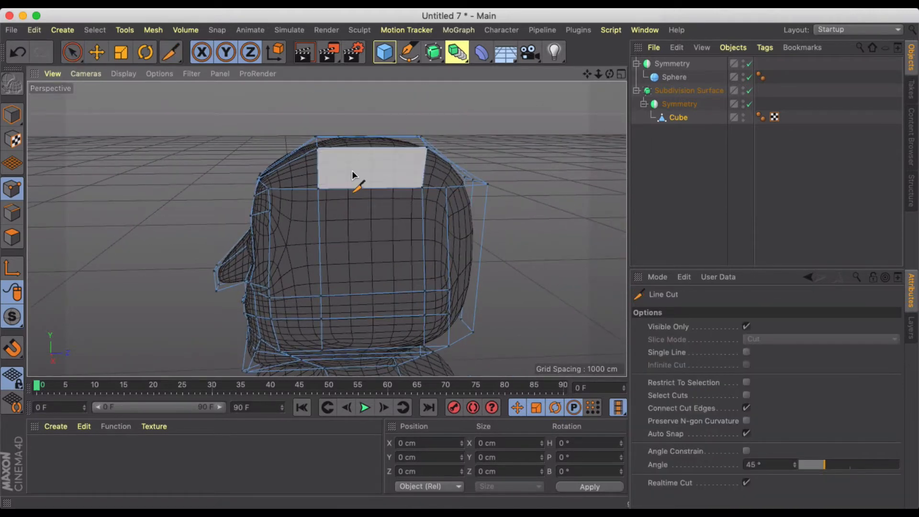
{"action": "left_click_drag", "start_coordinate": [352, 171], "coordinate": [347, 266], "text": "alt"}
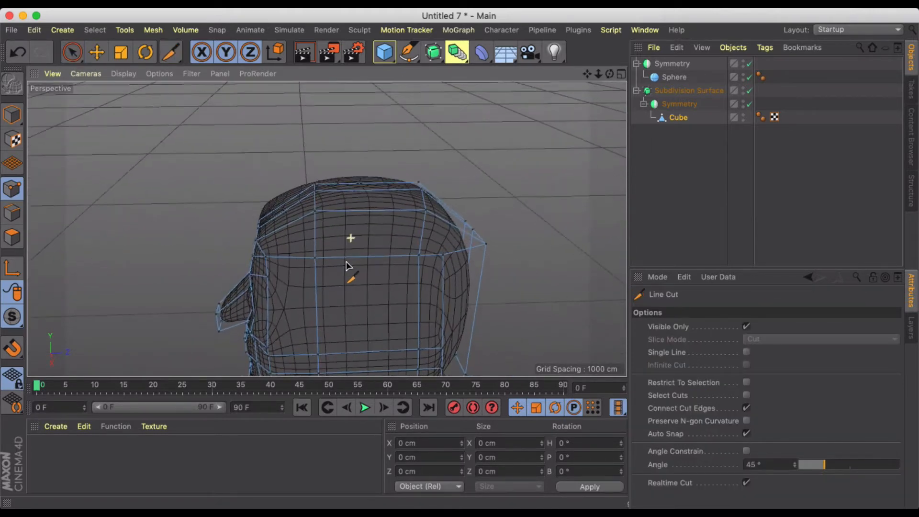
{"action": "left_click", "coordinate": [364, 184]}
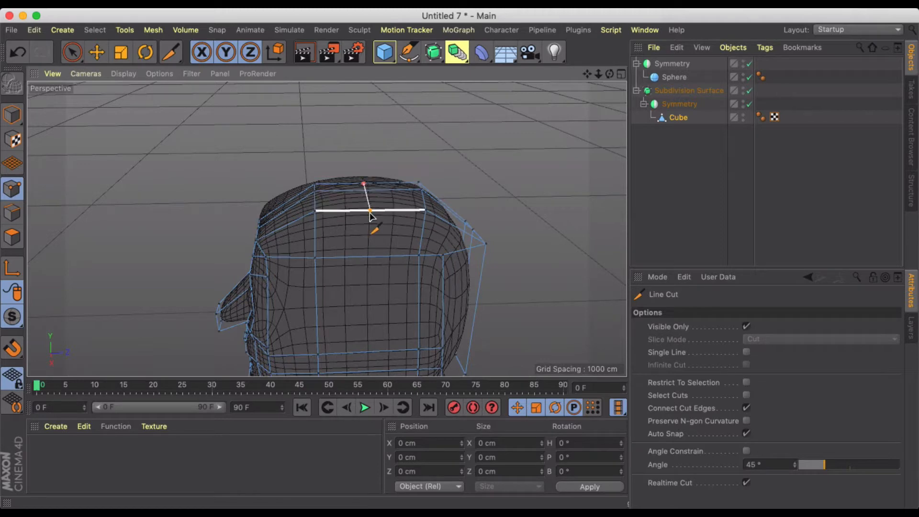
{"action": "left_click", "coordinate": [367, 258]}
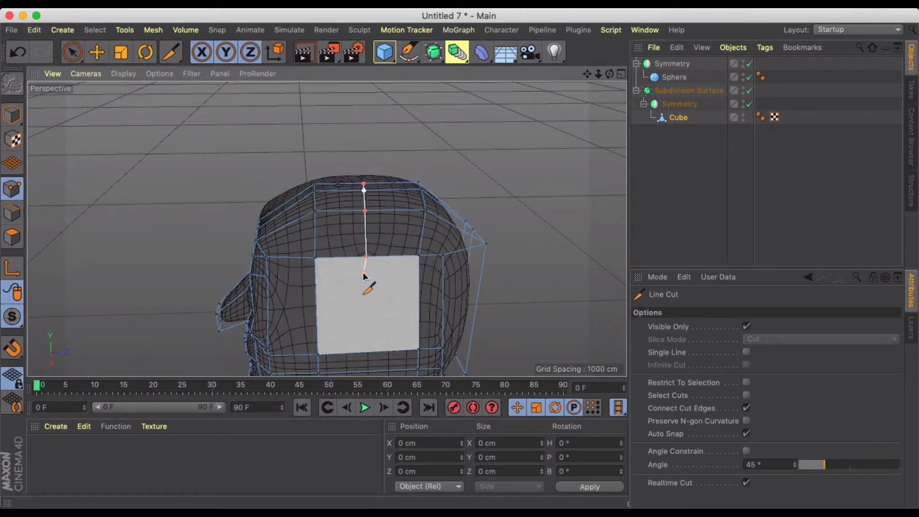
Continue the cut down the middle of the head's side to the edge below the jaw
{"action": "left_click_drag", "start_coordinate": [363, 273], "coordinate": [363, 186], "text": "alt"}
{"action": "middle_click_drag", "start_coordinate": [365, 243], "coordinate": [357, 124], "text": "alt"}
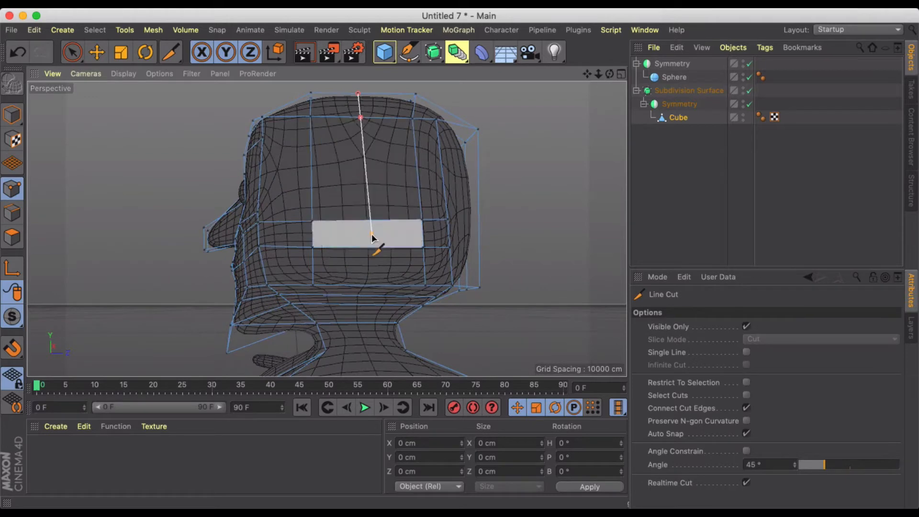
{"action": "left_click", "coordinate": [366, 248]}
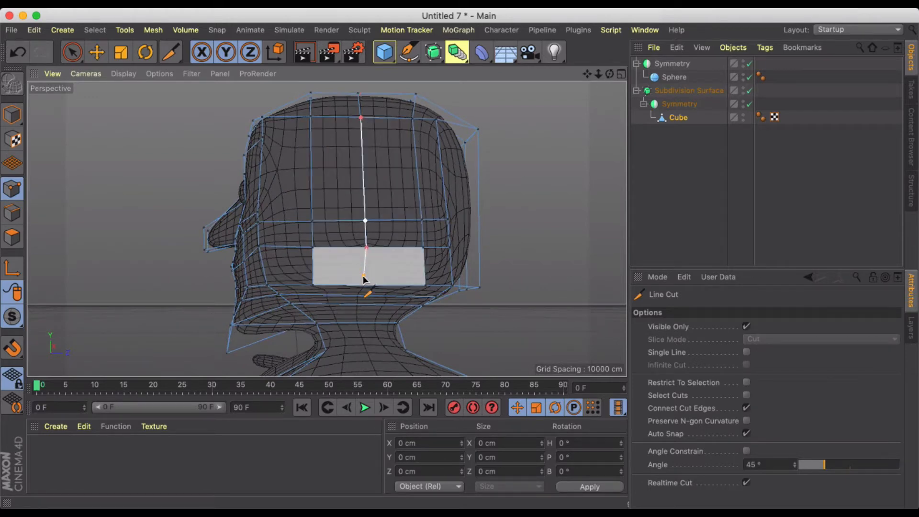
{"action": "scroll", "coordinate": [365, 235], "scroll_direction": "up", "scroll_amount": 5}
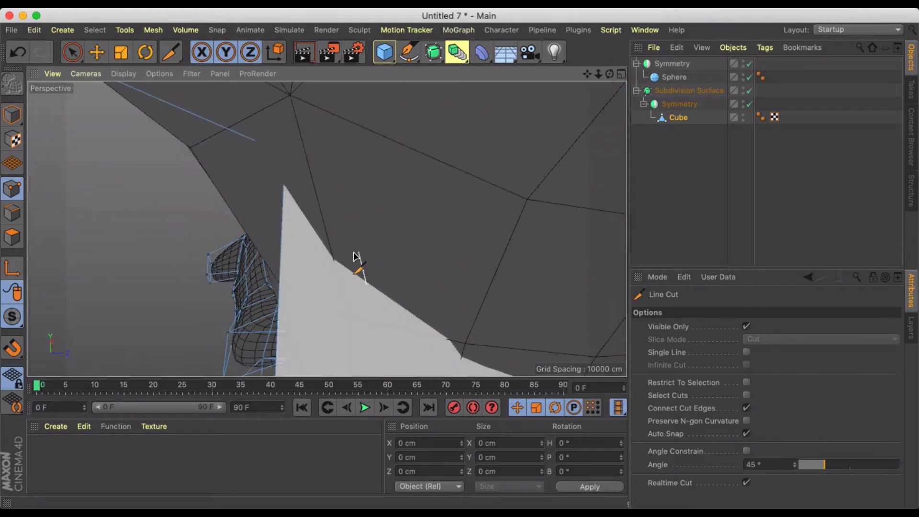
{"action": "left_click_drag", "start_coordinate": [354, 239], "coordinate": [364, 311], "text": "alt"}
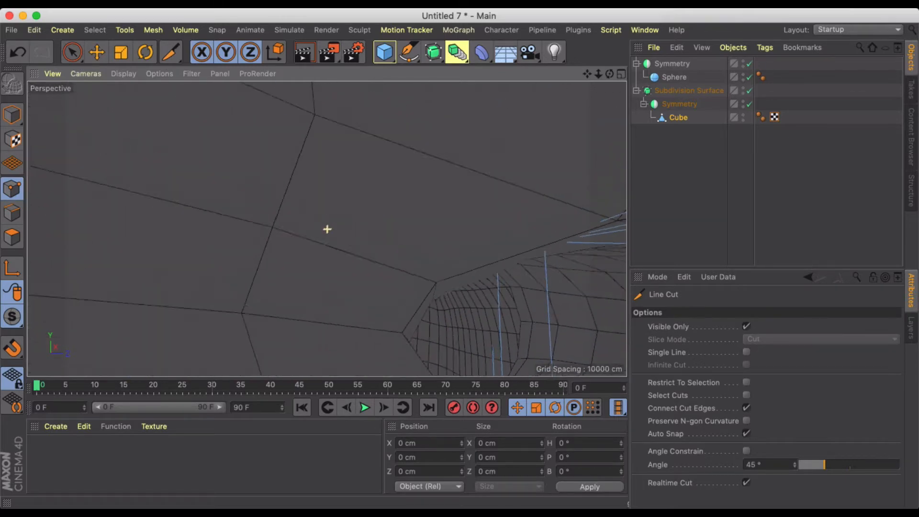
{"action": "scroll", "coordinate": [326, 229], "scroll_direction": "down", "scroll_amount": 5}
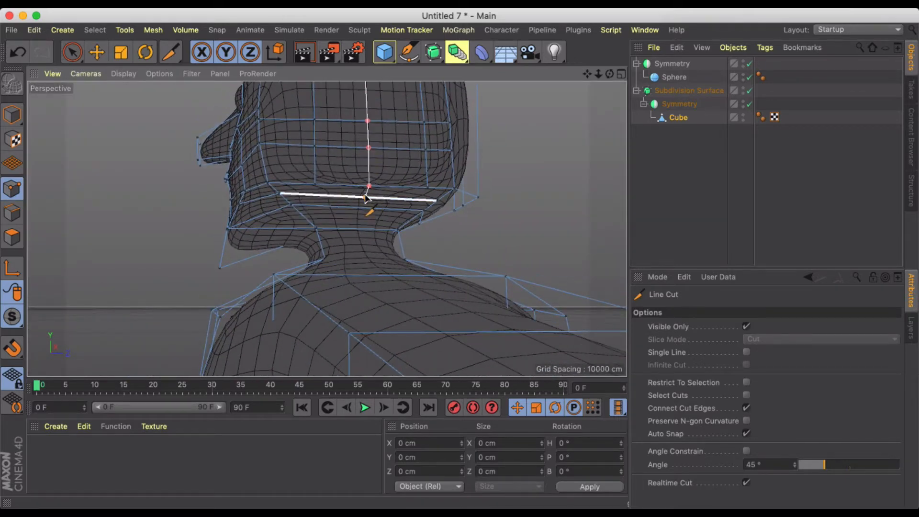
{"action": "left_click", "coordinate": [365, 197]}
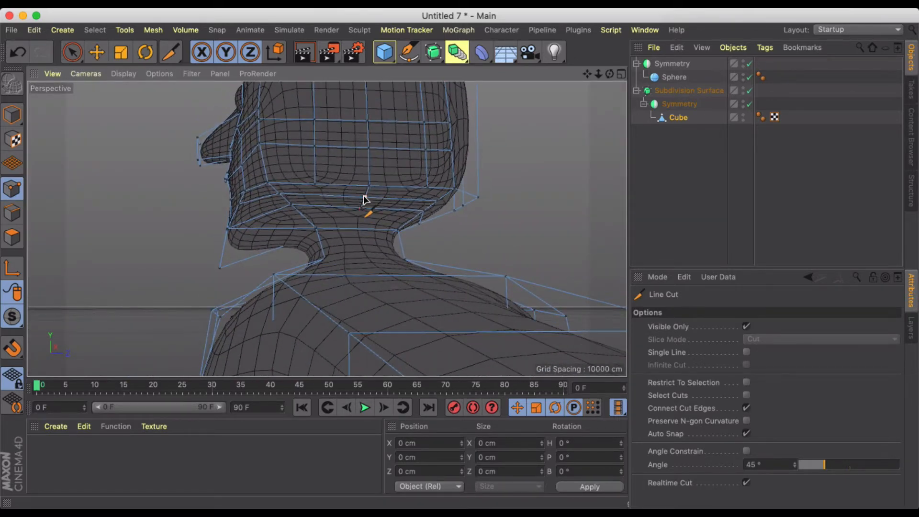
Select the three side points along the new vertical cut and move them outward to about X 66.9 cm
{"action": "left_click_drag", "start_coordinate": [364, 200], "coordinate": [396, 306], "text": "alt"}
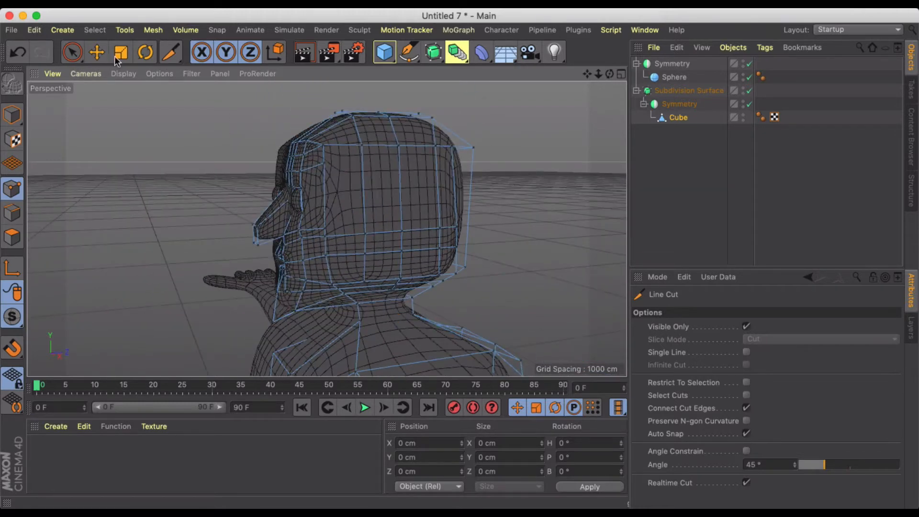
{"action": "left_click", "coordinate": [98, 53]}
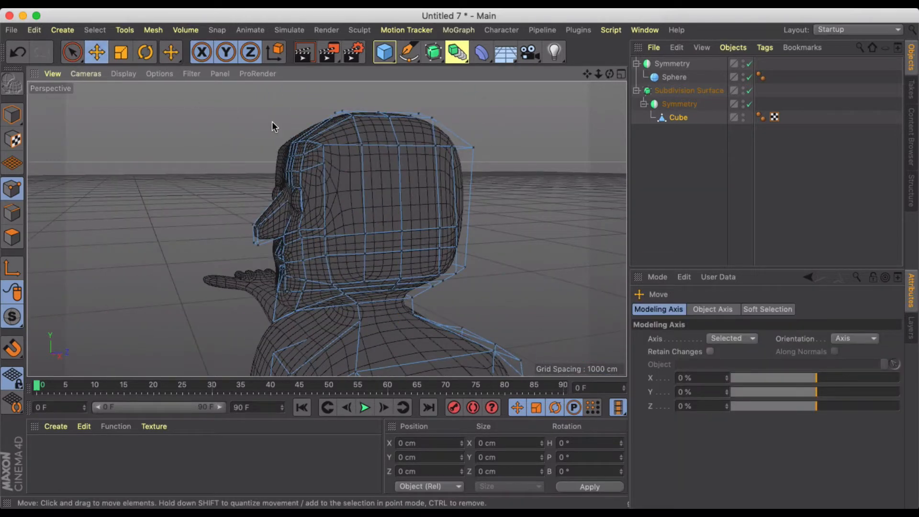
{"action": "left_click", "coordinate": [399, 145]}
{"action": "left_click", "coordinate": [401, 231], "text": "shift"}
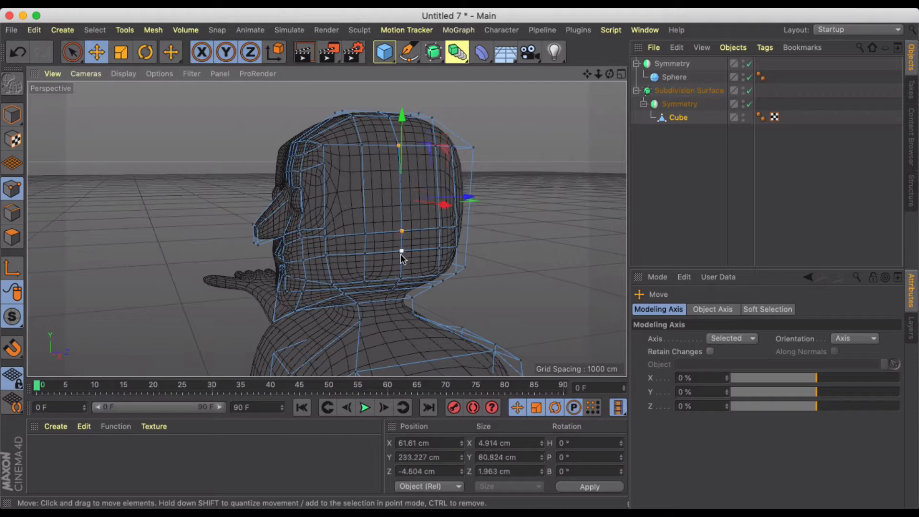
{"action": "left_click", "coordinate": [402, 251], "text": "shift"}
{"action": "left_click_drag", "start_coordinate": [402, 251], "coordinate": [475, 191], "text": "alt"}
Select the upper corner point of the temple and move it slightly inward
{"action": "scroll", "coordinate": [434, 139], "scroll_direction": "up", "scroll_amount": 10}
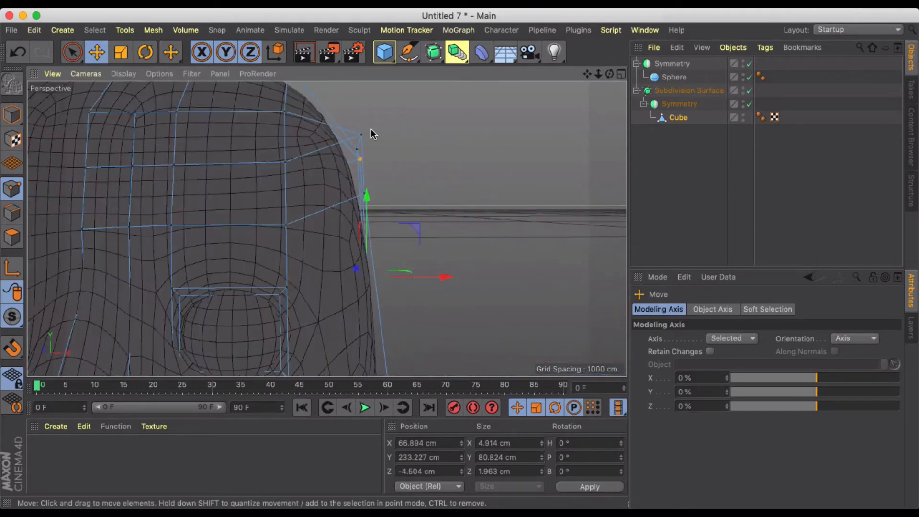
{"action": "middle_click_drag", "start_coordinate": [326, 168], "coordinate": [345, 227], "text": "alt"}
{"action": "left_click_drag", "start_coordinate": [349, 213], "coordinate": [297, 224], "text": "alt"}
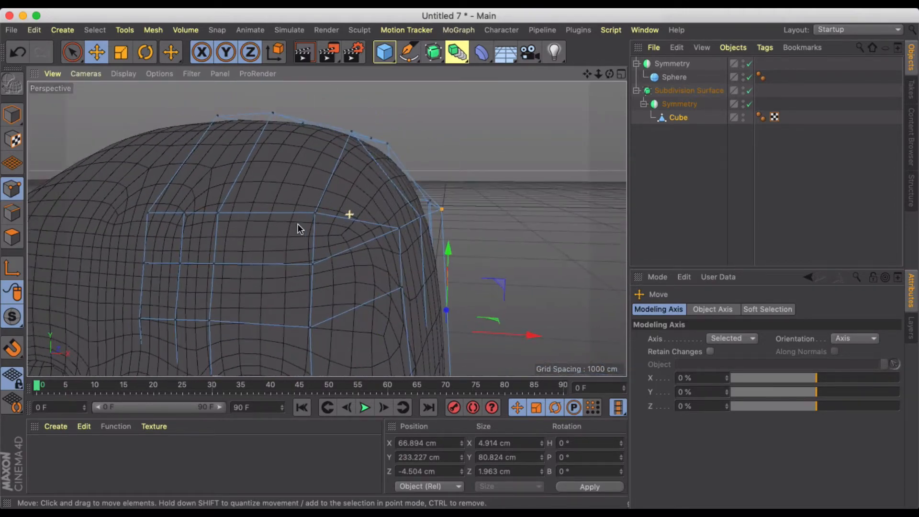
{"action": "left_click", "coordinate": [396, 229]}
{"action": "left_click_drag", "start_coordinate": [469, 231], "coordinate": [451, 232]}
Try moving the upper outer forehead point inward to about X 37.2 cm, and undo it
{"action": "left_click", "coordinate": [315, 213]}
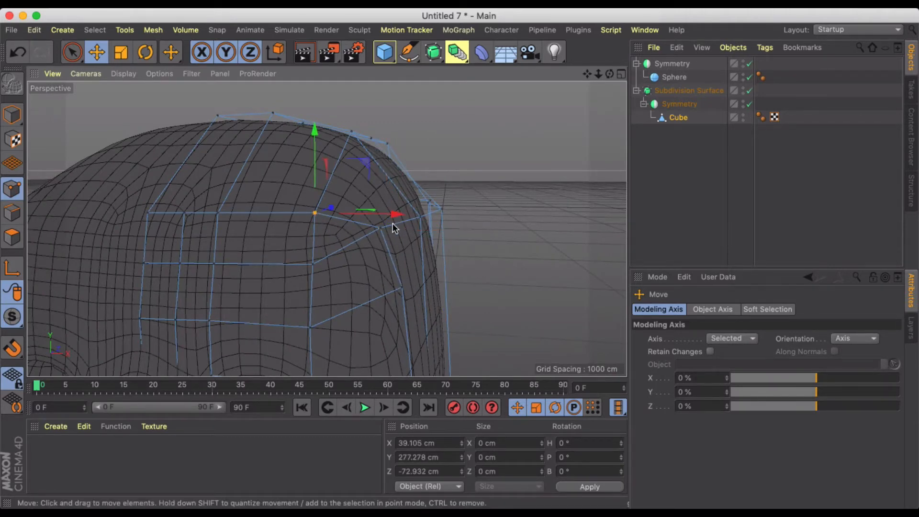
{"action": "left_click_drag", "start_coordinate": [395, 219], "coordinate": [352, 243]}
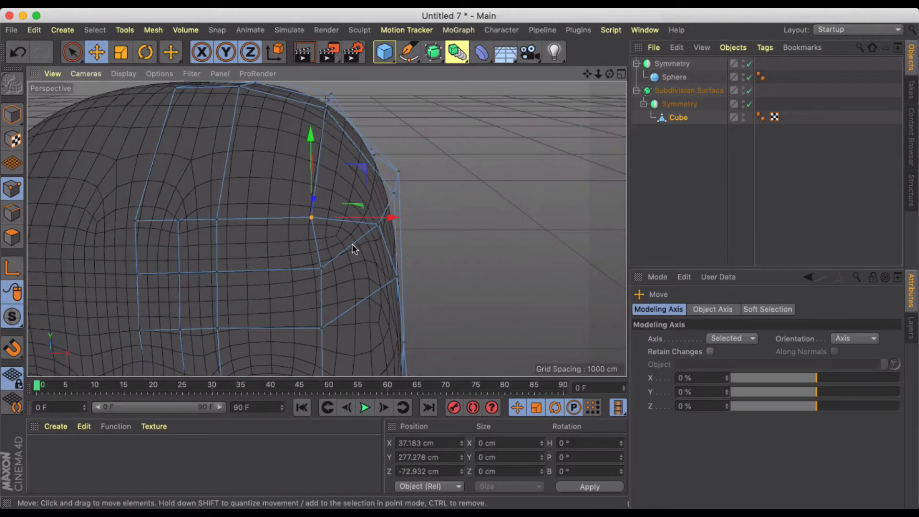
{"action": "key", "text": "super+z"}
Select the outer crown row of points running from the forehead to the back of the head and move it inward
{"action": "left_click", "coordinate": [73, 53]}
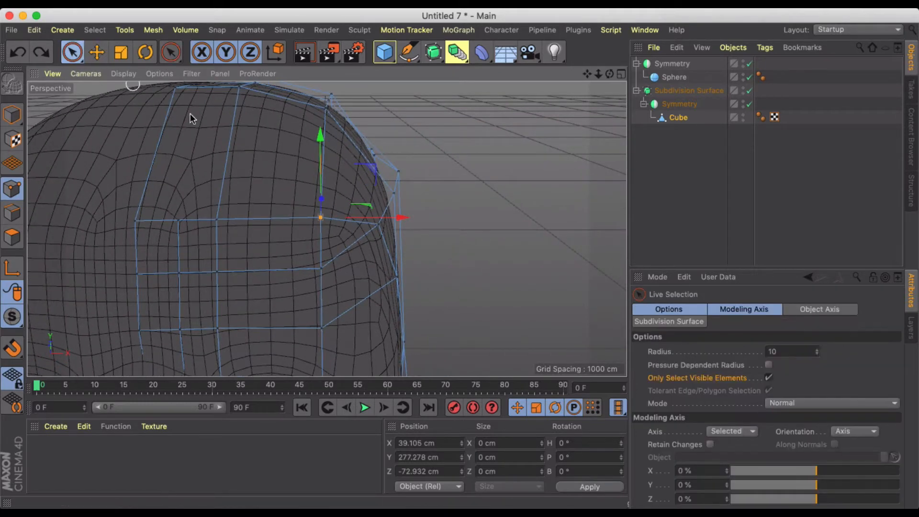
{"action": "scroll", "coordinate": [244, 162], "scroll_direction": "down", "scroll_amount": 2}
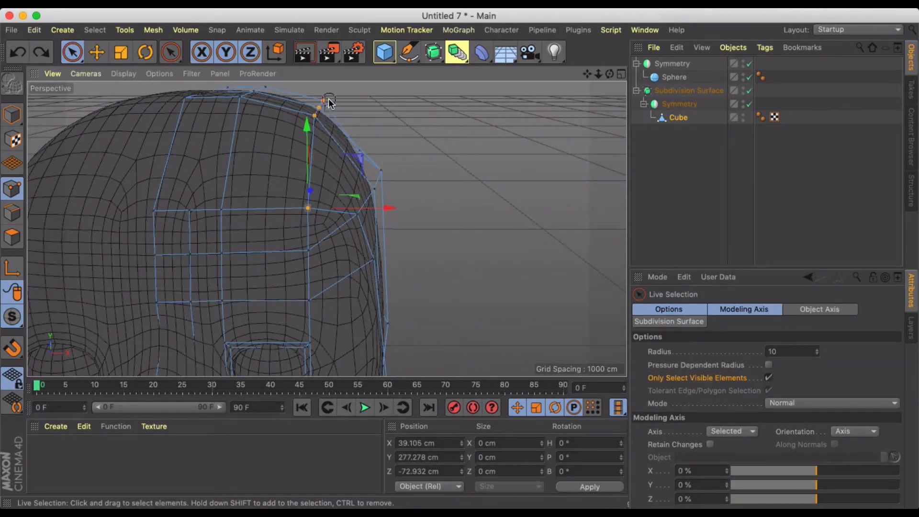
{"action": "left_click_drag", "start_coordinate": [329, 100], "coordinate": [329, 101], "text": "shift"}
{"action": "left_click_drag", "start_coordinate": [326, 120], "coordinate": [122, 144], "text": "alt"}
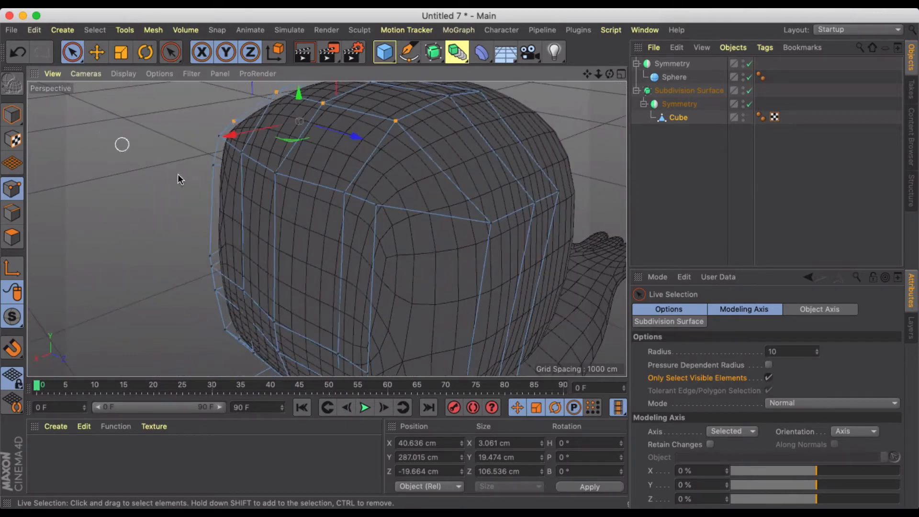
{"action": "left_click", "coordinate": [489, 223], "text": "shift"}
{"action": "left_click_drag", "start_coordinate": [262, 180], "coordinate": [555, 163], "text": "alt"}
{"action": "scroll", "coordinate": [472, 160], "scroll_direction": "down", "scroll_amount": 3}
{"action": "left_click_drag", "start_coordinate": [370, 132], "coordinate": [343, 136]}
Move the upper side row of points, from temple to rear, inward and undo the extra shift of its rear point
{"action": "left_click_drag", "start_coordinate": [292, 210], "coordinate": [267, 205], "text": "alt"}
{"action": "left_click", "coordinate": [364, 144], "text": "shift"}
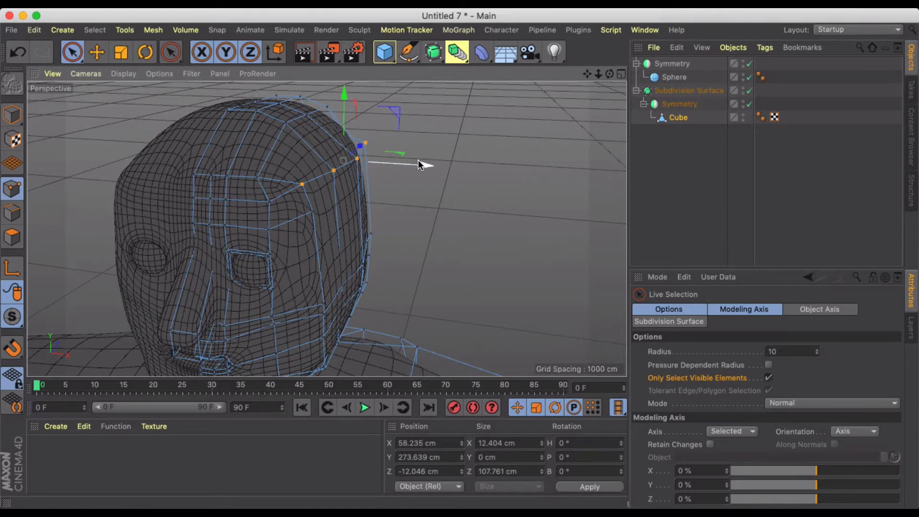
{"action": "left_click_drag", "start_coordinate": [417, 161], "coordinate": [261, 164]}
{"action": "left_click", "coordinate": [391, 148]}
{"action": "left_click", "coordinate": [363, 143]}
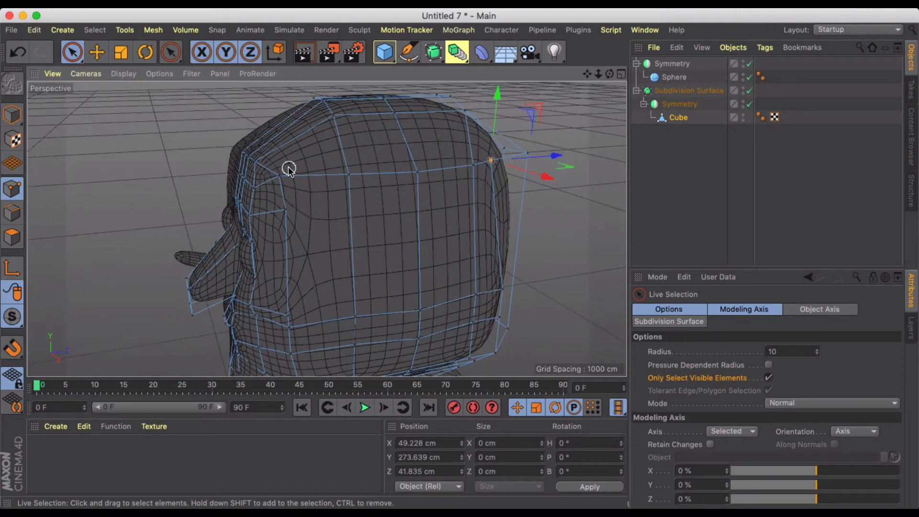
{"action": "key", "text": "super+z"}
Try a Line Cut from the eye socket's outer edge back to the temple's vertical edge
{"action": "key", "text": "k"}
{"action": "key", "text": "k"}
{"action": "left_click_drag", "start_coordinate": [265, 251], "coordinate": [335, 224], "text": "alt"}
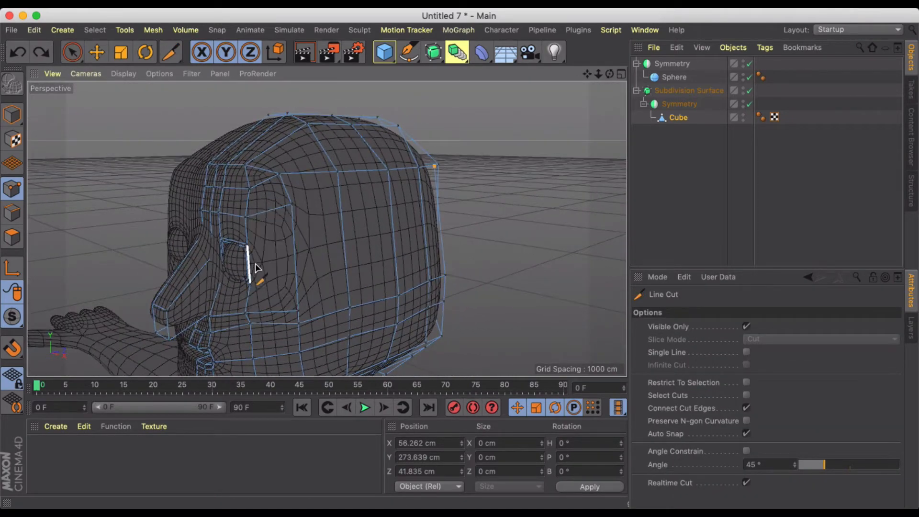
{"action": "left_click", "coordinate": [249, 264]}
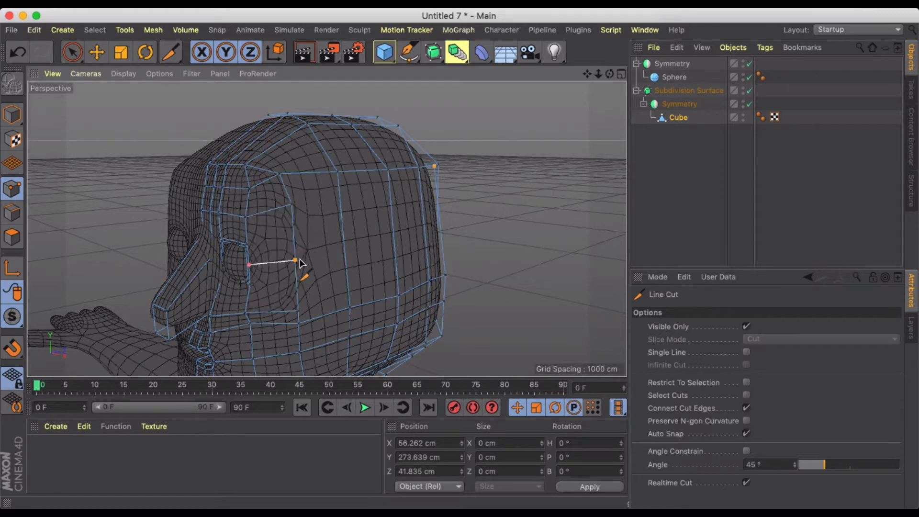
{"action": "key", "text": "Escape"}
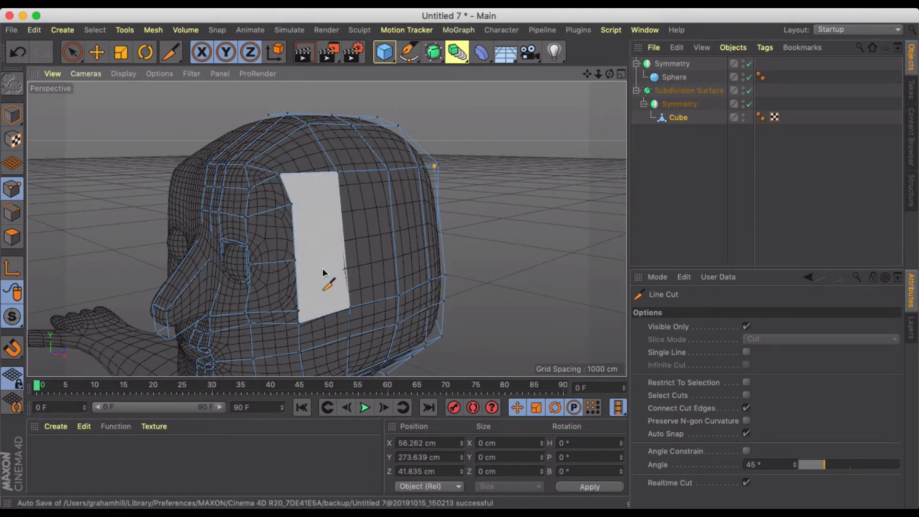
Line Cut horizontally across the middle of the head's side, from the vertical edge behind the temple to the rear vertical edge
{"action": "left_click", "coordinate": [345, 250]}
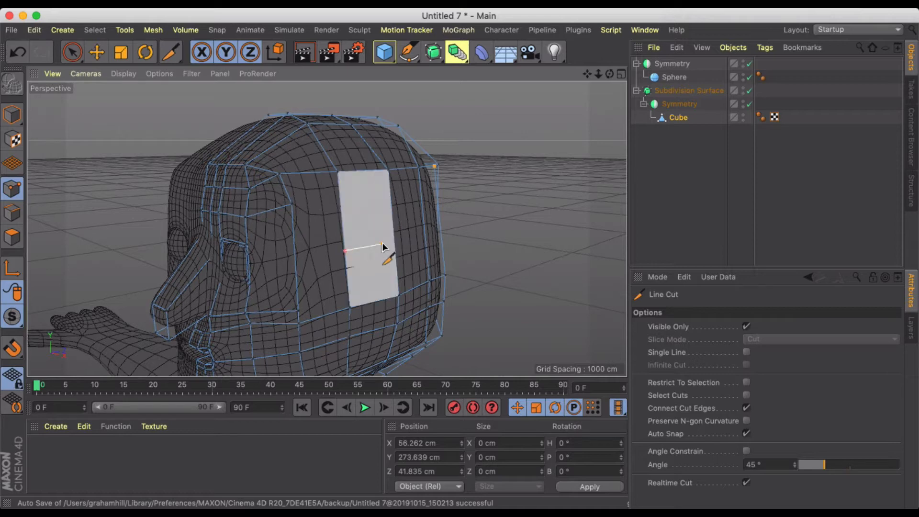
{"action": "left_click", "coordinate": [393, 240]}
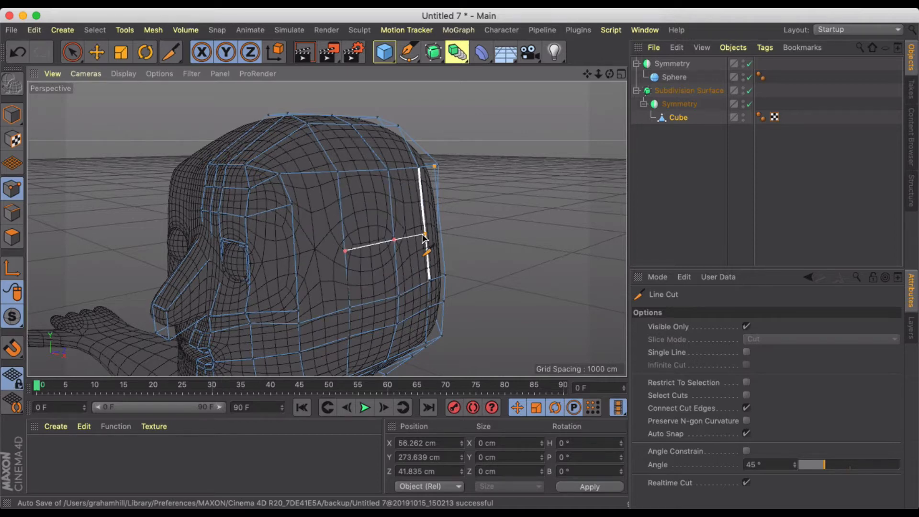
{"action": "left_click", "coordinate": [423, 236]}
{"action": "left_click_drag", "start_coordinate": [411, 242], "coordinate": [314, 241], "text": "alt"}
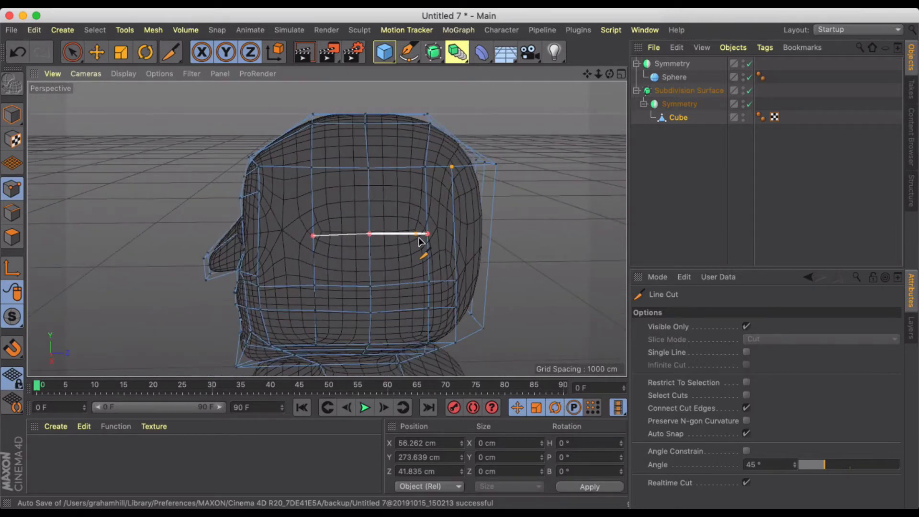
{"action": "left_click", "coordinate": [454, 234]}
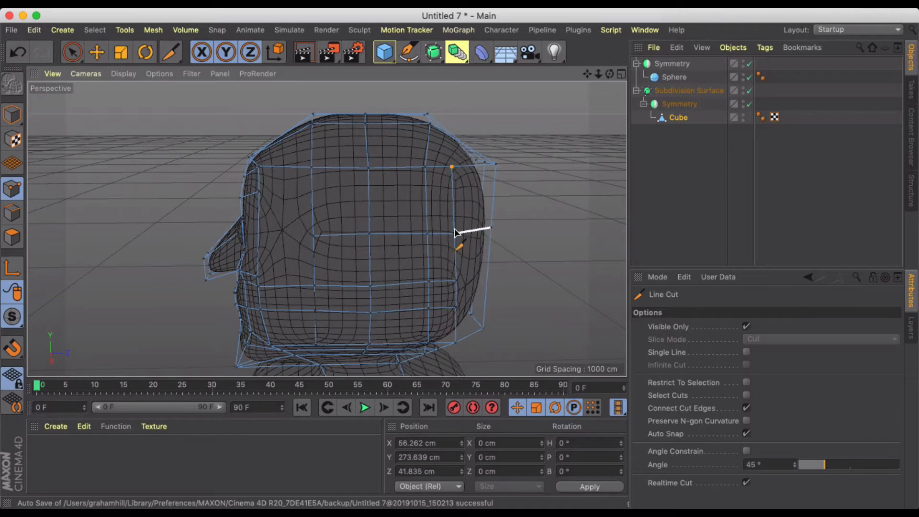
With the Subdivision Surface temporarily disabled, extend the horizontal side cut forward across the temple to the eye socket's outer edge
{"action": "left_click_drag", "start_coordinate": [343, 224], "coordinate": [498, 208], "text": "alt"}
{"action": "scroll", "coordinate": [394, 226], "scroll_direction": "up", "scroll_amount": 5}
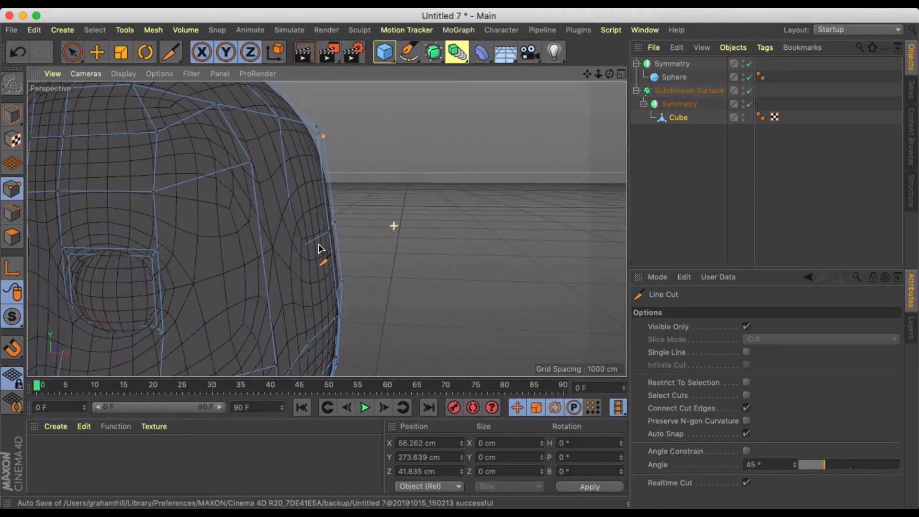
{"action": "left_click_drag", "start_coordinate": [320, 247], "coordinate": [369, 245], "text": "alt"}
{"action": "left_click", "coordinate": [750, 90]}
{"action": "left_click", "coordinate": [384, 229]}
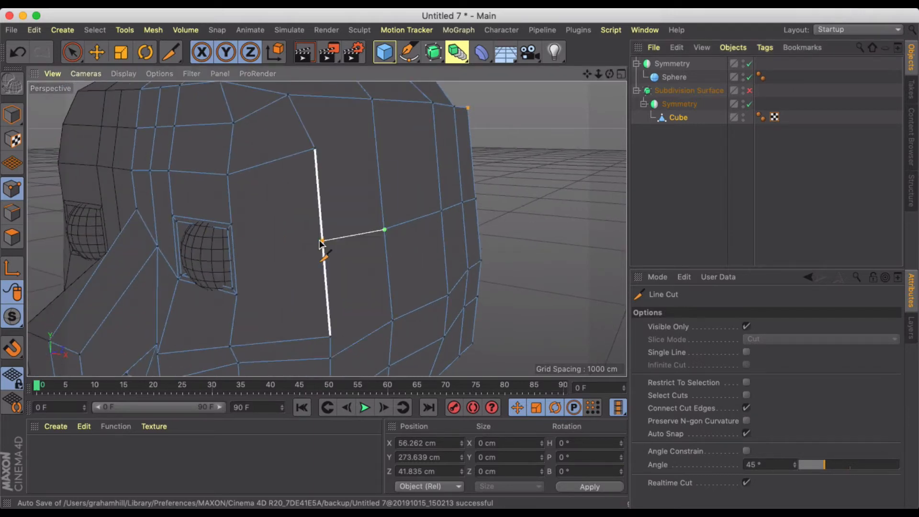
{"action": "left_click", "coordinate": [234, 256]}
{"action": "key", "text": "Escape"}
{"action": "scroll", "coordinate": [234, 256], "scroll_direction": "down", "scroll_amount": 5}
{"action": "left_click_drag", "start_coordinate": [234, 256], "coordinate": [284, 249], "text": "alt"}
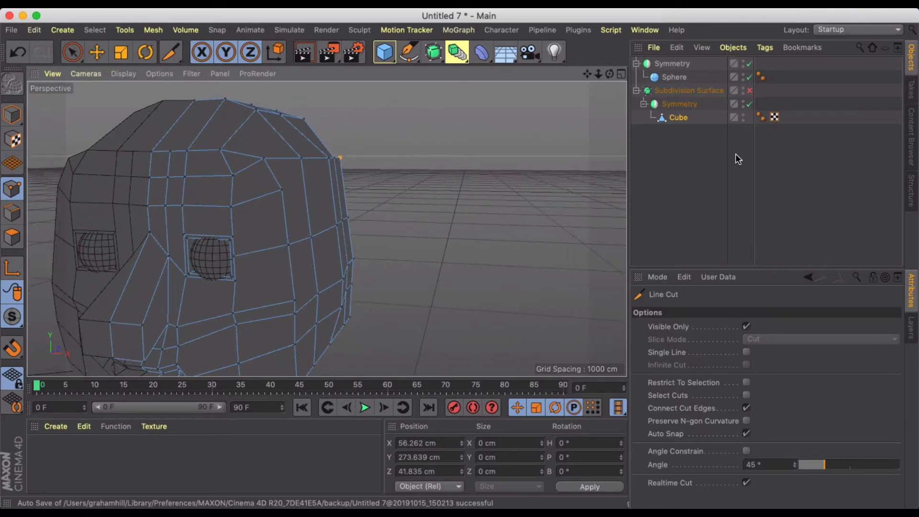
{"action": "left_click", "coordinate": [750, 90]}
Move the middle point of the new horizontal side cut outward to about X 68.7 cm
{"action": "left_click_drag", "start_coordinate": [562, 138], "coordinate": [256, 227], "text": "alt"}
{"action": "scroll", "coordinate": [316, 218], "scroll_direction": "up", "scroll_amount": 4}
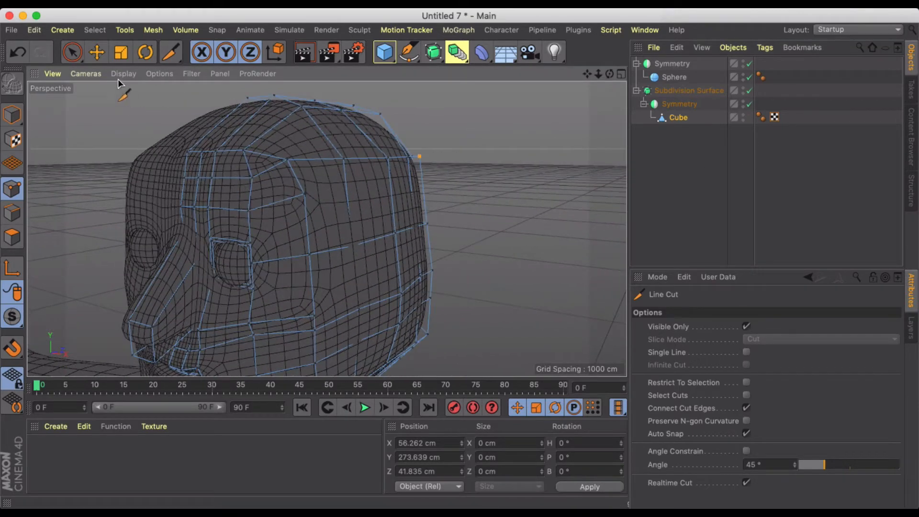
{"action": "left_click", "coordinate": [104, 56]}
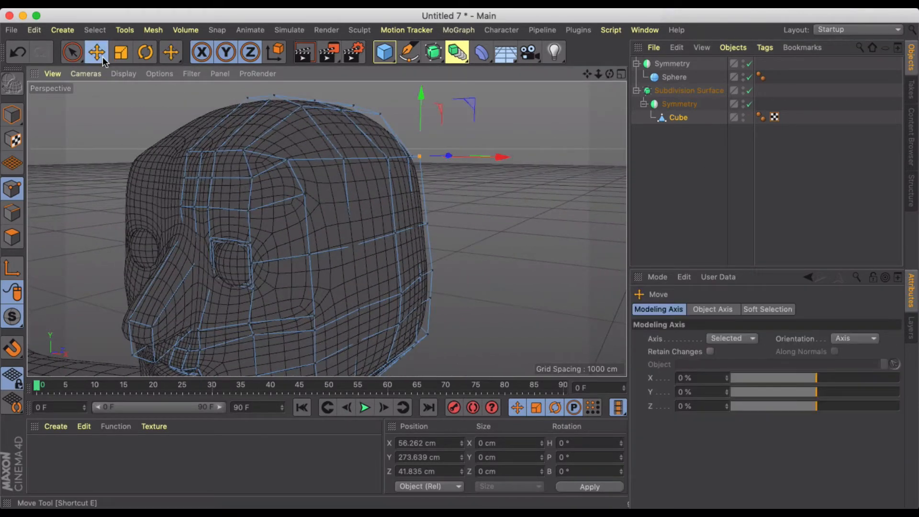
{"action": "left_click", "coordinate": [352, 246]}
{"action": "left_click_drag", "start_coordinate": [425, 256], "coordinate": [697, 166]}
{"action": "scroll", "coordinate": [401, 234], "scroll_direction": "up", "scroll_amount": 3}
{"action": "left_click", "coordinate": [389, 232]}
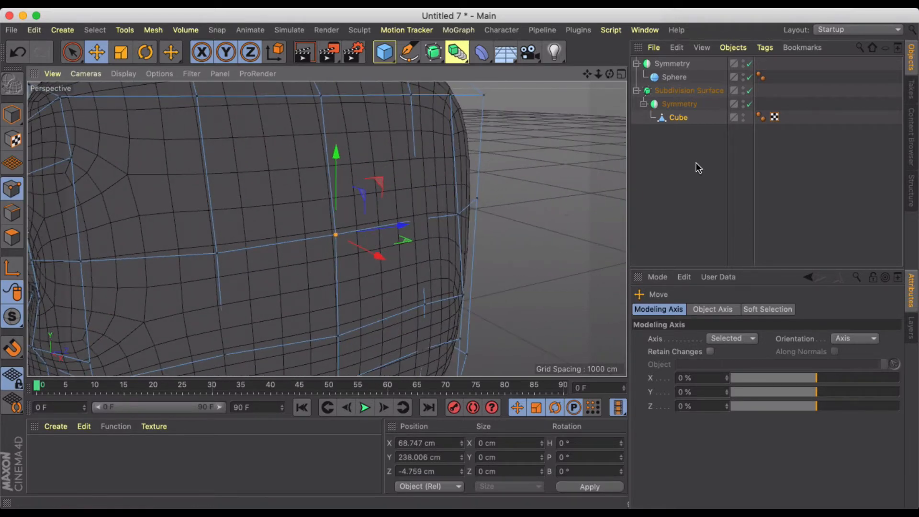
With the Subdivision Surface temporarily disabled, move the next point back along the horizontal cut outward to about X 64.6 cm
{"action": "left_click", "coordinate": [749, 90]}
{"action": "left_click", "coordinate": [421, 220]}
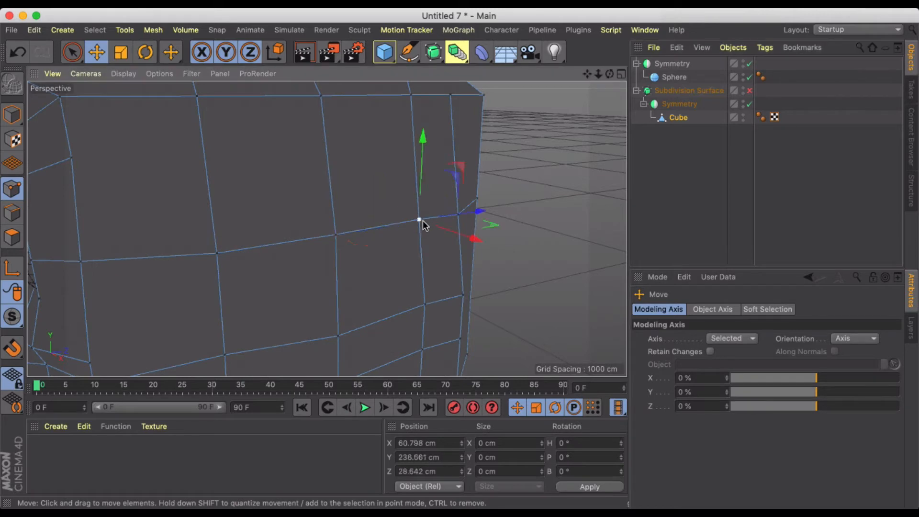
{"action": "left_click_drag", "start_coordinate": [467, 234], "coordinate": [475, 242]}
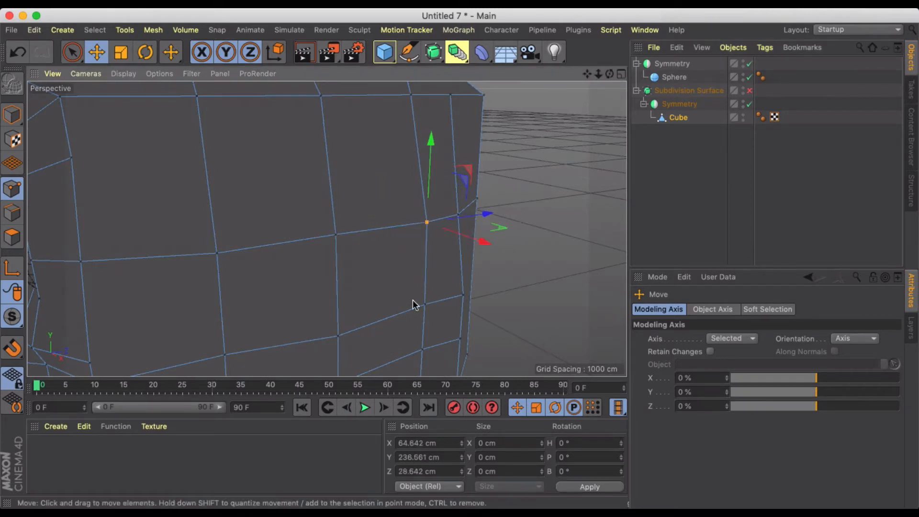
{"action": "left_click", "coordinate": [750, 90]}
{"action": "scroll", "coordinate": [478, 215], "scroll_direction": "down", "scroll_amount": 5}
{"action": "left_click_drag", "start_coordinate": [226, 248], "coordinate": [269, 197], "text": "alt"}
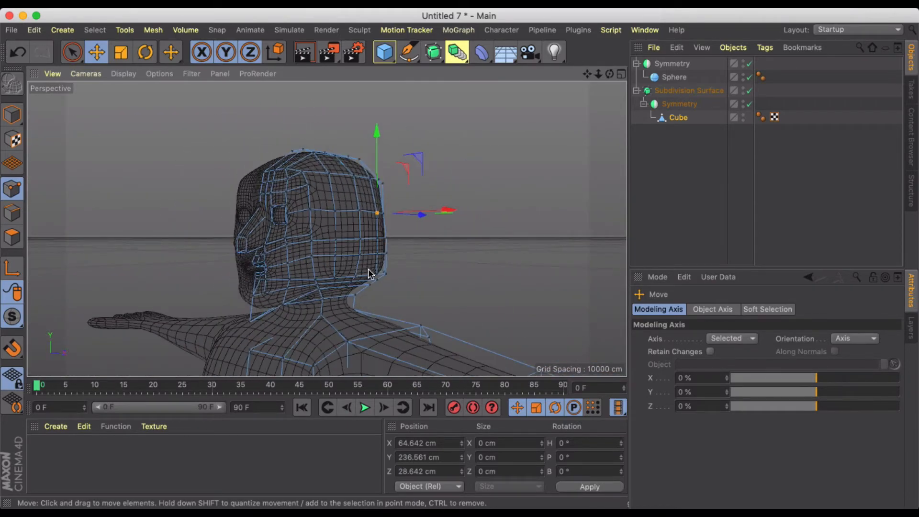
Move the three points under the rear side of the head inward to about X 43.9 cm
{"action": "left_click_drag", "start_coordinate": [369, 260], "coordinate": [56, 258], "text": "alt"}
{"action": "scroll", "coordinate": [392, 297], "scroll_direction": "up", "scroll_amount": 5}
{"action": "mouse_move", "coordinate": [344, 268]}
{"action": "left_mouse_down", "text": "alt"}
{"action": "mouse_move", "coordinate": [371, 263]}
{"action": "mouse_move", "coordinate": [359, 265]}
{"action": "mouse_move", "coordinate": [361, 286]}
{"action": "left_mouse_up", "text": "alt"}
{"action": "key", "text": "9"}
{"action": "left_click_drag", "start_coordinate": [274, 271], "coordinate": [300, 271]}
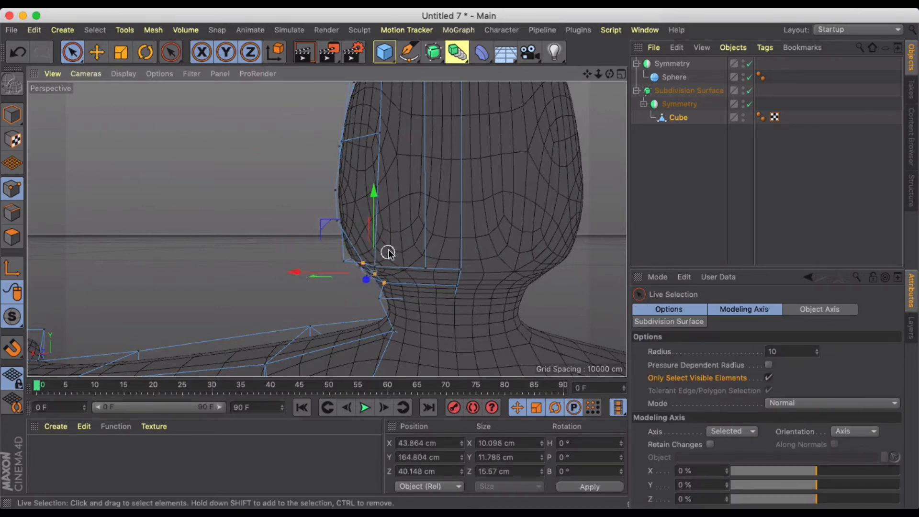
Select the lower outer corner point at the back of the head and move it inward
{"action": "left_click", "coordinate": [344, 269]}
{"action": "left_click", "coordinate": [371, 267]}
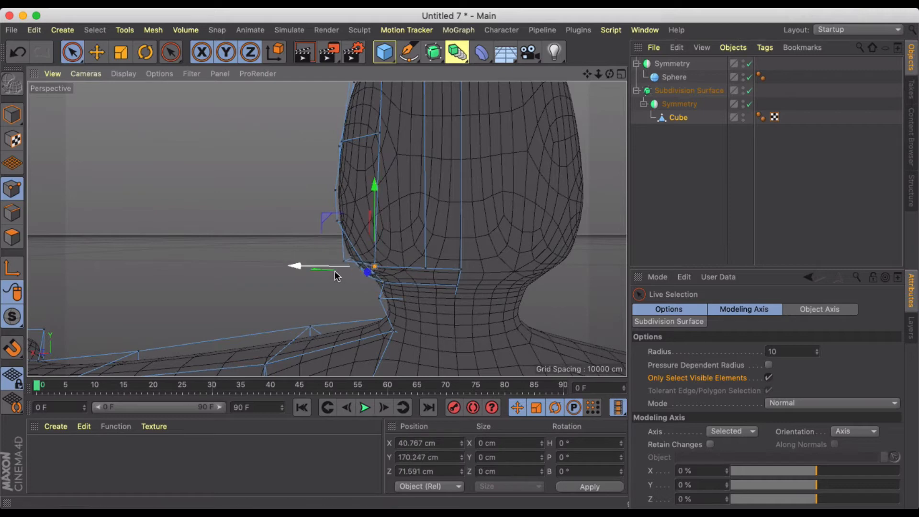
{"action": "left_click_drag", "start_coordinate": [297, 271], "coordinate": [318, 266]}
Move the three bottom points at the back of the head forward to about Z 65.7 cm, undoing the sideways shift
{"action": "mouse_move", "coordinate": [431, 273]}
{"action": "left_mouse_down", "text": "alt"}
{"action": "mouse_move", "coordinate": [540, 300]}
{"action": "mouse_move", "coordinate": [443, 303]}
{"action": "mouse_move", "coordinate": [479, 287]}
{"action": "mouse_move", "coordinate": [439, 289]}
{"action": "left_mouse_up", "text": "alt"}
{"action": "key", "text": "super+z"}
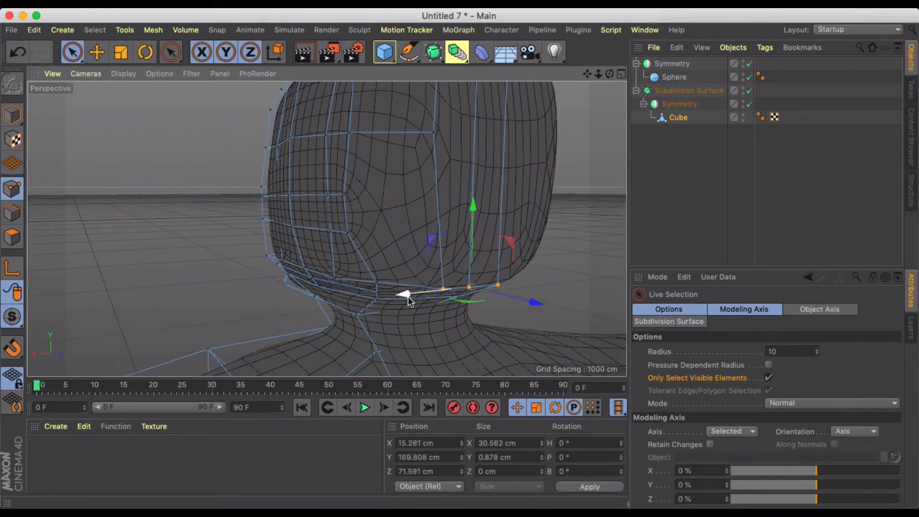
{"action": "left_click_drag", "start_coordinate": [525, 304], "coordinate": [514, 300]}
{"action": "left_click_drag", "start_coordinate": [389, 293], "coordinate": [400, 290]}
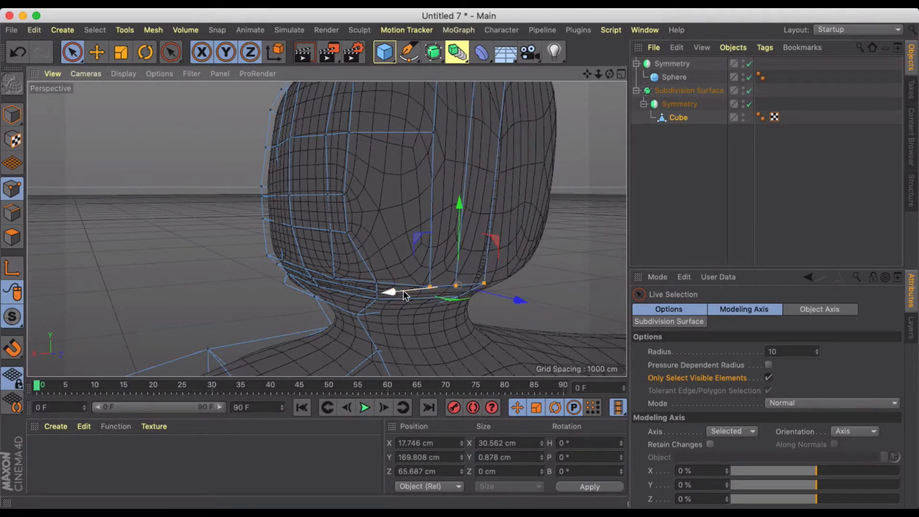
{"action": "key", "text": "super+z"}
Clear the point selection and render a front preview of the character's head and upper body
{"action": "left_click_drag", "start_coordinate": [346, 269], "coordinate": [516, 277], "text": "alt"}
{"action": "scroll", "coordinate": [272, 230], "scroll_direction": "down", "scroll_amount": 3}
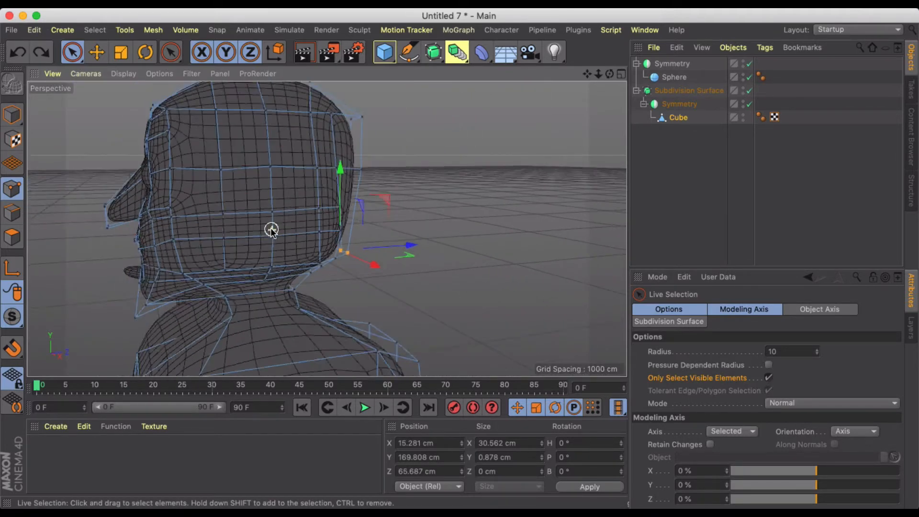
{"action": "left_click_drag", "start_coordinate": [271, 230], "coordinate": [427, 231], "text": "alt"}
{"action": "left_click", "coordinate": [421, 235]}
{"action": "scroll", "coordinate": [371, 245], "scroll_direction": "down", "scroll_amount": 3}
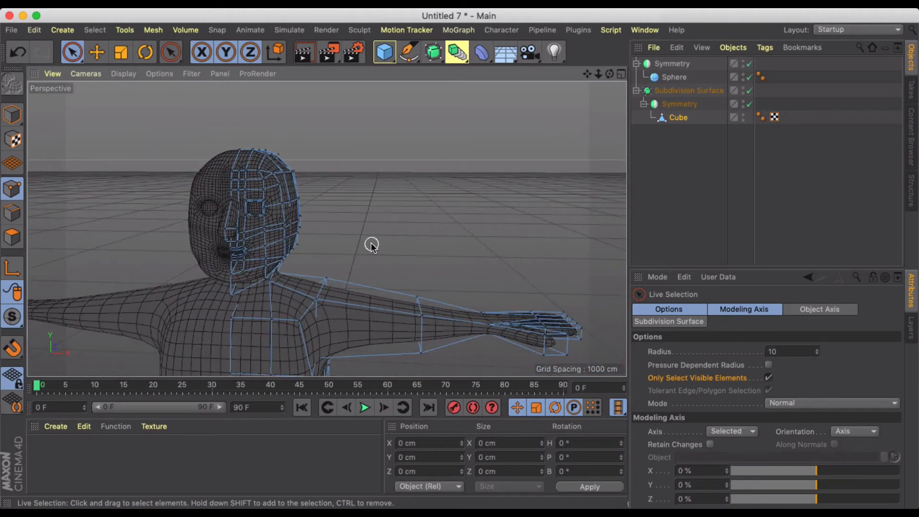
{"action": "left_click_drag", "start_coordinate": [371, 245], "coordinate": [387, 147], "text": "alt"}
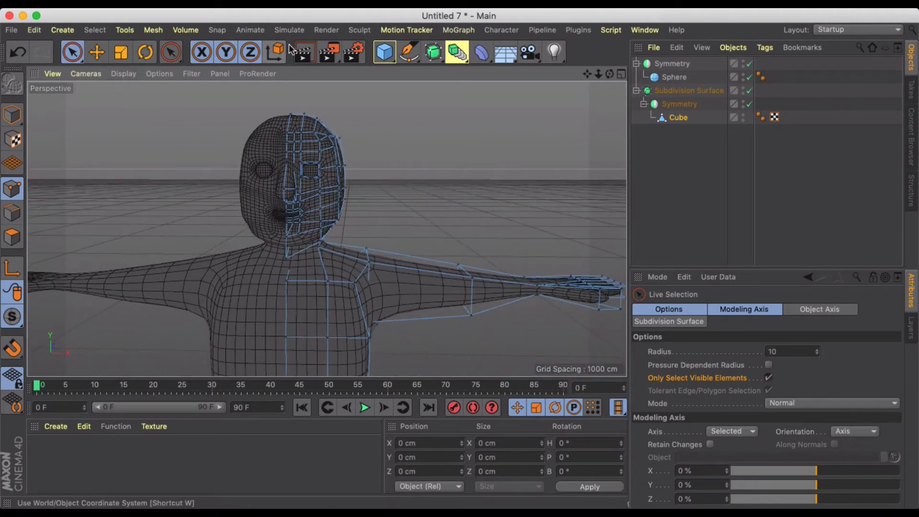
{"action": "left_click", "coordinate": [303, 52]}
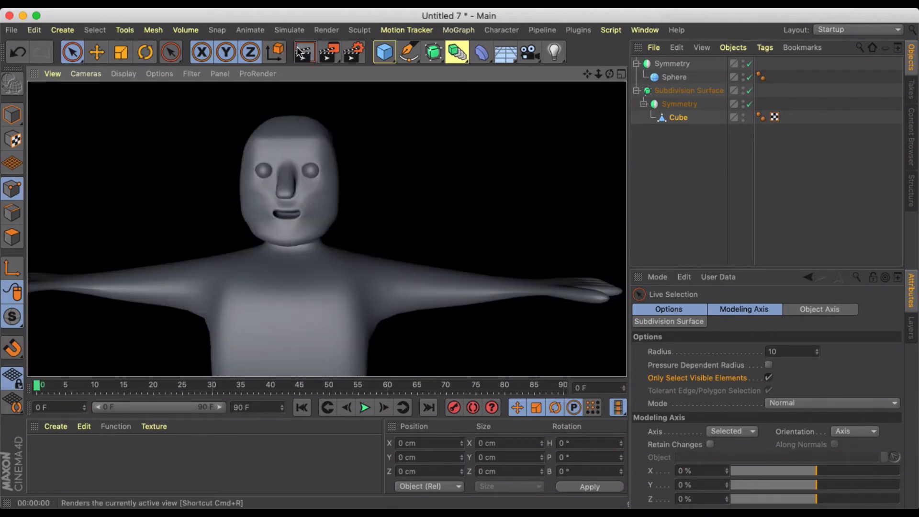
{"action": "left_click", "coordinate": [383, 187]}
Close the render preview, leave point editing with everything deselected, and examine the smoothed body from the front and side
{"action": "middle_click_drag", "start_coordinate": [402, 207], "coordinate": [411, 174], "text": "alt"}
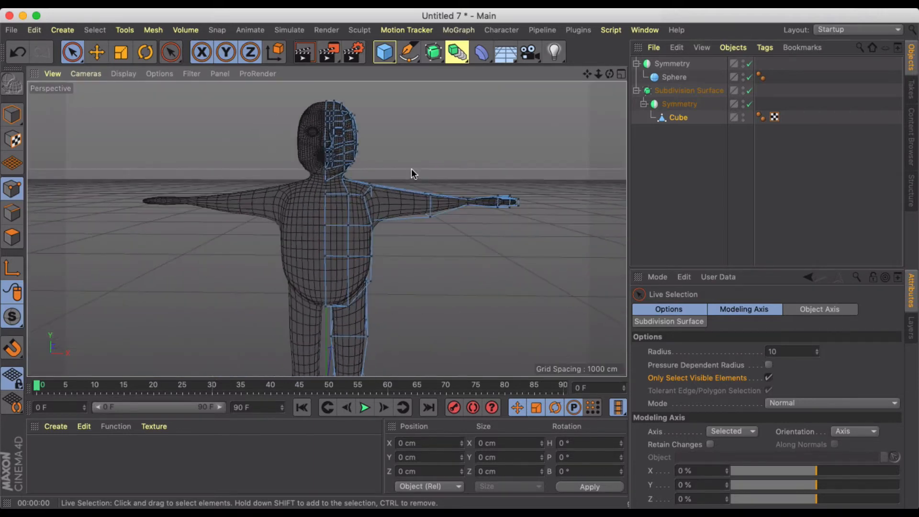
{"action": "left_click", "coordinate": [97, 51]}
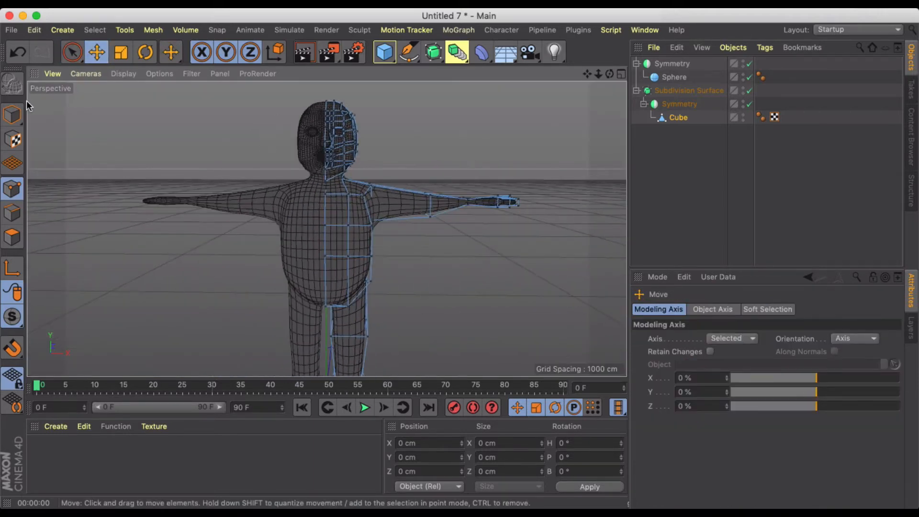
{"action": "left_click", "coordinate": [12, 115]}
{"action": "left_click", "coordinate": [63, 127]}
{"action": "scroll", "coordinate": [283, 224], "scroll_direction": "up", "scroll_amount": 5}
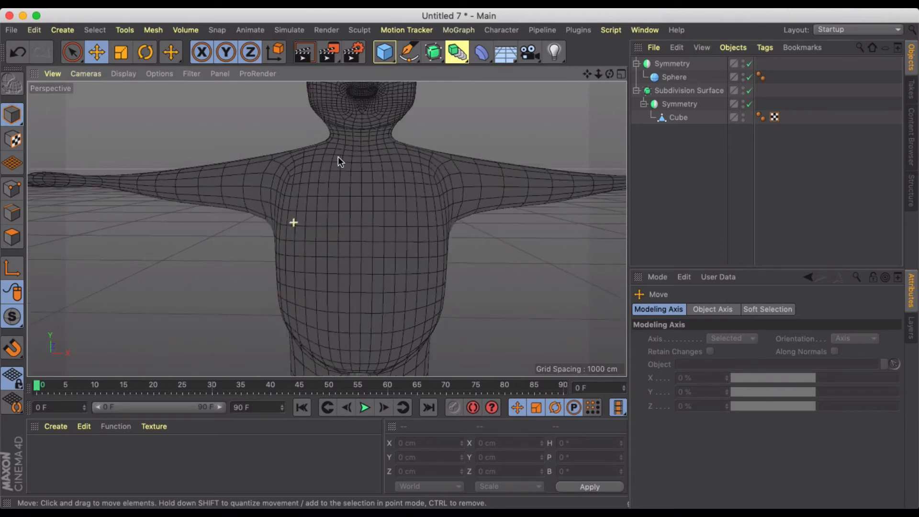
{"action": "middle_click_drag", "start_coordinate": [338, 157], "coordinate": [312, 274], "text": "alt"}
{"action": "scroll", "coordinate": [324, 233], "scroll_direction": "down", "scroll_amount": 1}
{"action": "scroll", "coordinate": [335, 151], "scroll_direction": "down", "scroll_amount": 8}
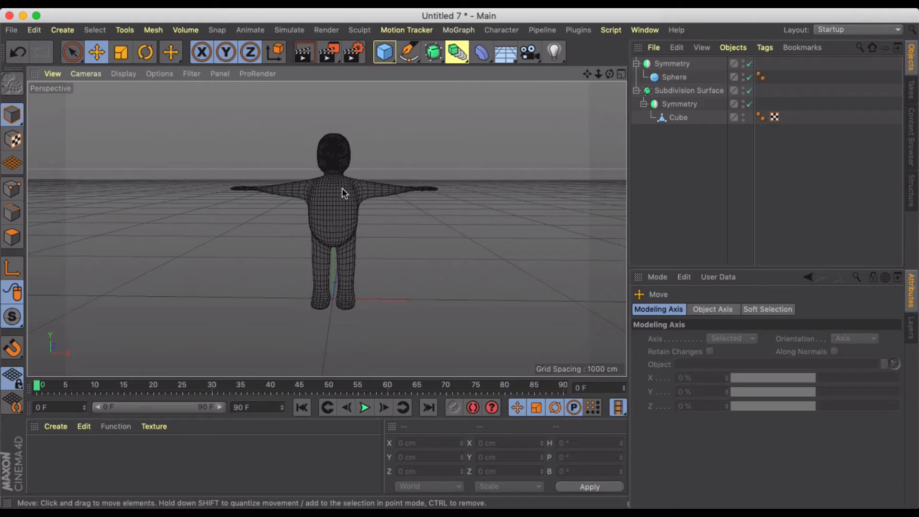
{"action": "scroll", "coordinate": [343, 193], "scroll_direction": "up", "scroll_amount": 5}
{"action": "left_click_drag", "start_coordinate": [342, 191], "coordinate": [158, 228], "text": "alt"}
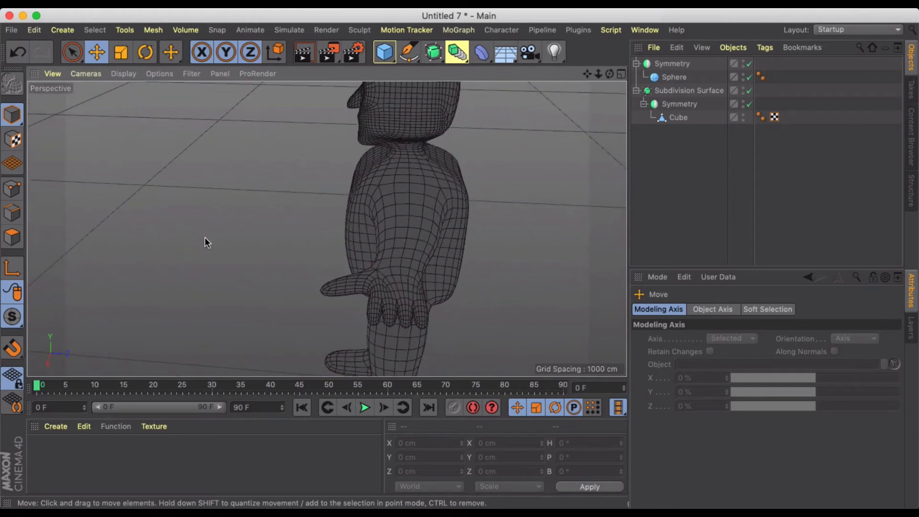
Reselect the Cube mesh for polygon editing and pick a polygon on the thumb
{"action": "left_click", "coordinate": [684, 118]}
{"action": "left_click", "coordinate": [12, 236]}
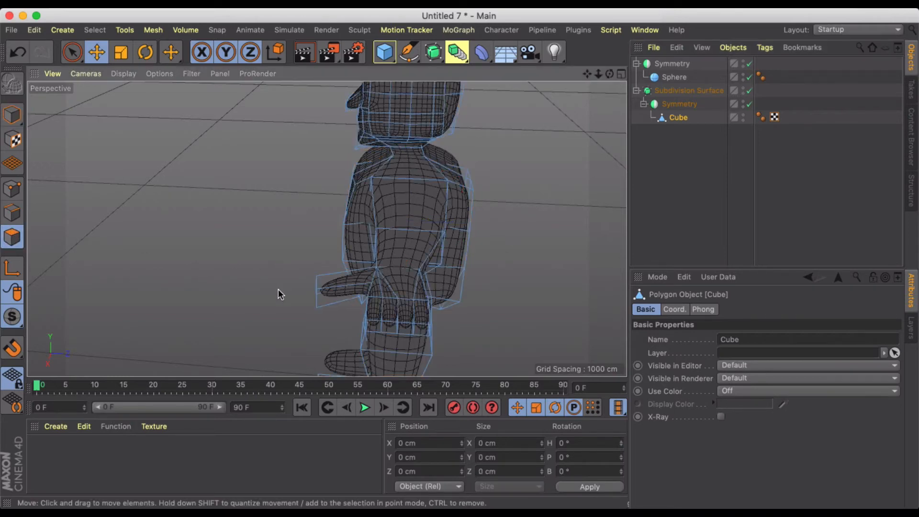
{"action": "left_click_drag", "start_coordinate": [279, 294], "coordinate": [356, 286], "text": "alt"}
{"action": "left_click", "coordinate": [420, 273]}
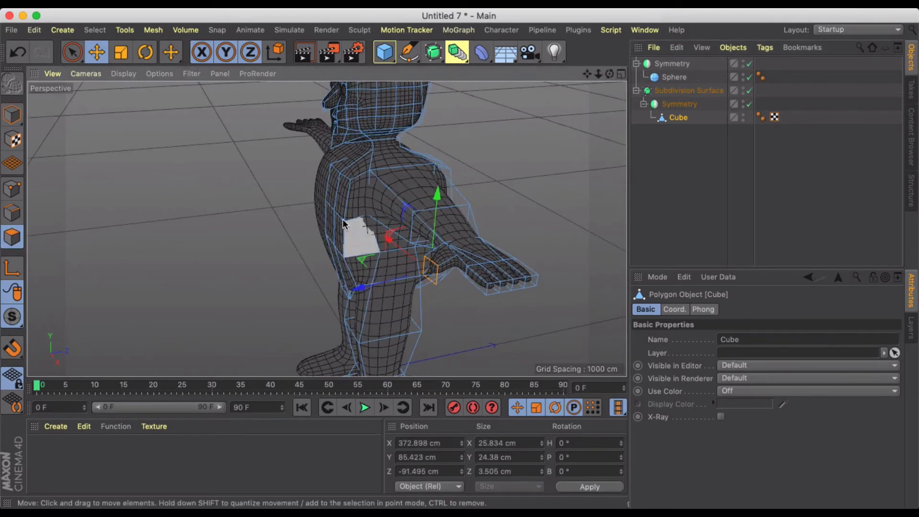
Examine the shape of the face, forehead and side of the head against the control cage
{"action": "left_click_drag", "start_coordinate": [341, 208], "coordinate": [497, 203], "text": "alt"}
{"action": "left_click_drag", "start_coordinate": [327, 229], "coordinate": [423, 216], "text": "alt"}
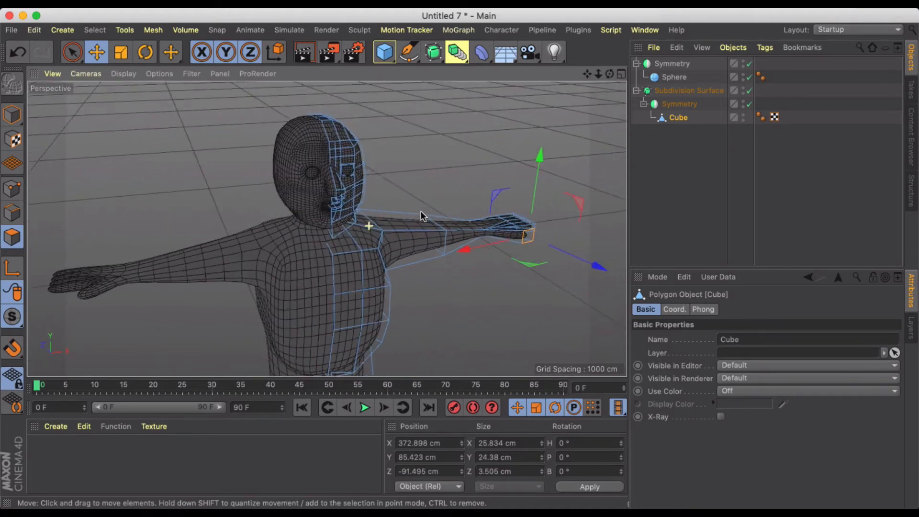
{"action": "scroll", "coordinate": [400, 201], "scroll_direction": "up", "scroll_amount": 8}
{"action": "middle_click_drag", "start_coordinate": [209, 170], "coordinate": [316, 237], "text": "alt"}
{"action": "left_click_drag", "start_coordinate": [315, 236], "coordinate": [162, 195], "text": "alt"}
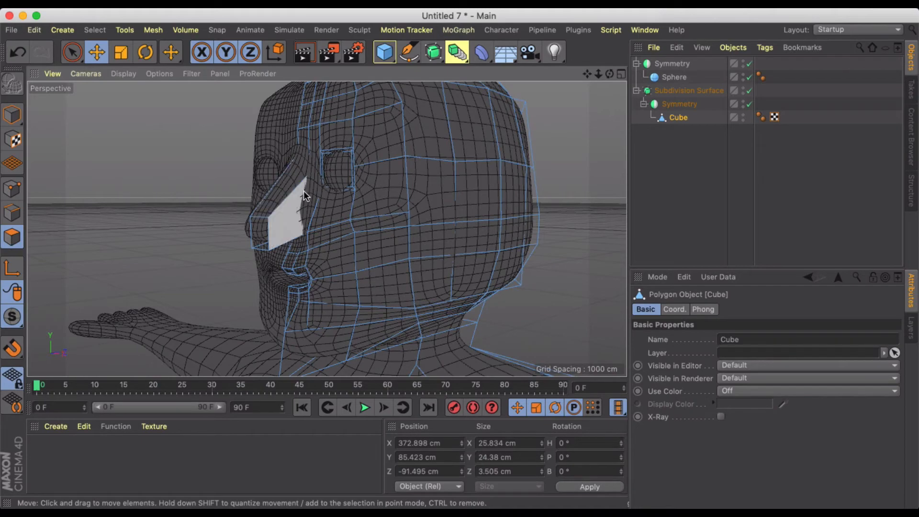
{"action": "scroll", "coordinate": [305, 196], "scroll_direction": "up", "scroll_amount": 5}
{"action": "scroll", "coordinate": [317, 204], "scroll_direction": "down", "scroll_amount": 7}
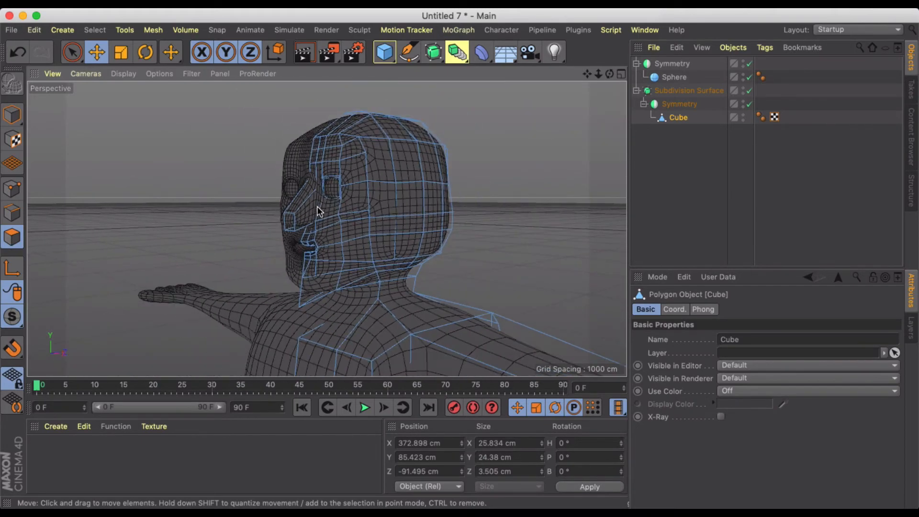
{"action": "left_click_drag", "start_coordinate": [318, 207], "coordinate": [402, 199], "text": "alt"}
{"action": "scroll", "coordinate": [365, 169], "scroll_direction": "up", "scroll_amount": 4}
{"action": "middle_click_drag", "start_coordinate": [283, 162], "coordinate": [337, 198], "text": "alt"}
{"action": "scroll", "coordinate": [340, 199], "scroll_direction": "up", "scroll_amount": 4}
{"action": "left_click_drag", "start_coordinate": [342, 197], "coordinate": [269, 213], "text": "alt"}
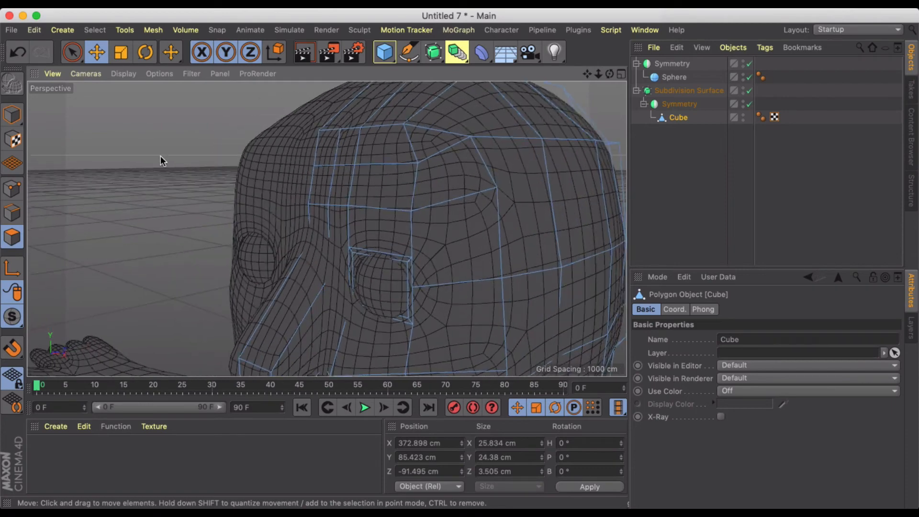
Select the forehead points on the centre line and the neighbouring column, moving each column slightly forward
{"action": "left_click", "coordinate": [12, 189]}
{"action": "mouse_move", "coordinate": [321, 171]}
{"action": "left_mouse_down", "text": "alt"}
{"action": "mouse_move", "coordinate": [308, 205]}
{"action": "mouse_move", "coordinate": [333, 177]}
{"action": "left_mouse_up", "text": "alt"}
{"action": "left_click", "coordinate": [71, 53]}
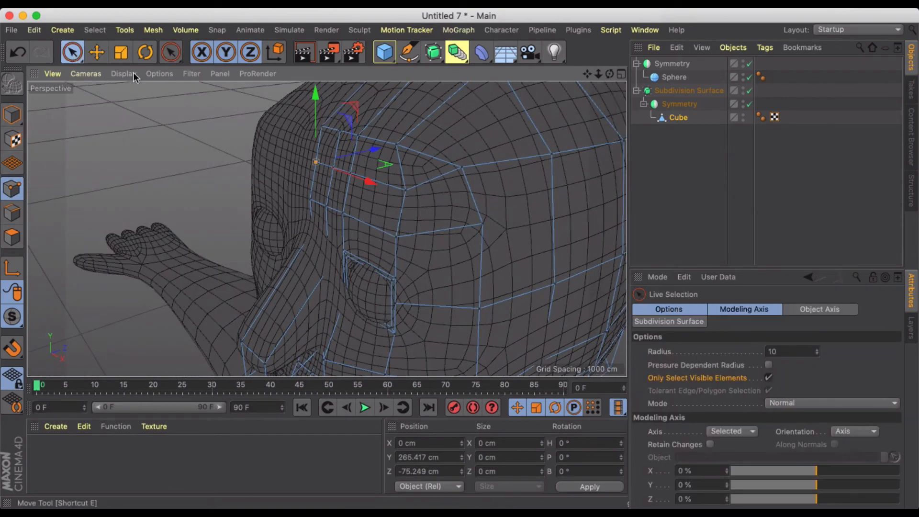
{"action": "left_click_drag", "start_coordinate": [331, 167], "coordinate": [367, 156]}
{"action": "left_click_drag", "start_coordinate": [305, 198], "coordinate": [323, 204]}
{"action": "left_click_drag", "start_coordinate": [373, 186], "coordinate": [347, 207]}
Select the two forehead points above the eye, switch off the Subdivision Surface, and move the points slightly forward
{"action": "left_click_drag", "start_coordinate": [347, 171], "coordinate": [342, 212]}
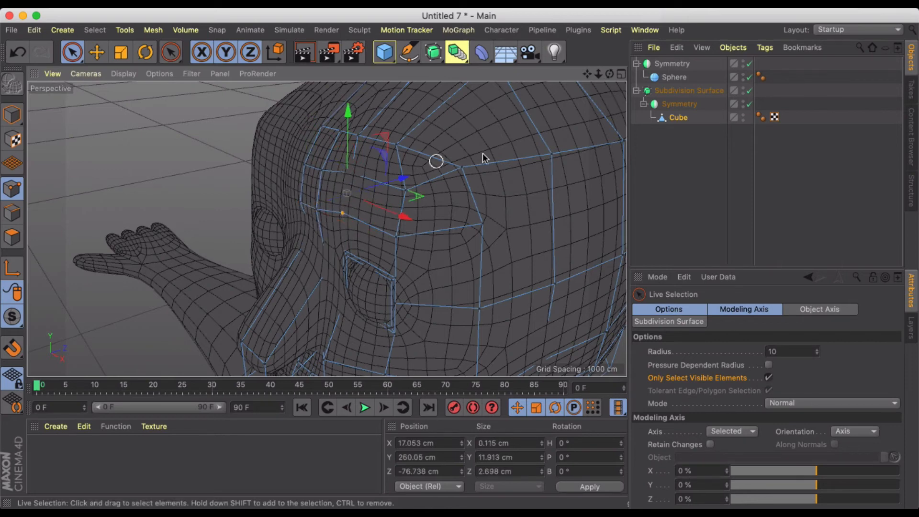
{"action": "left_click", "coordinate": [750, 90]}
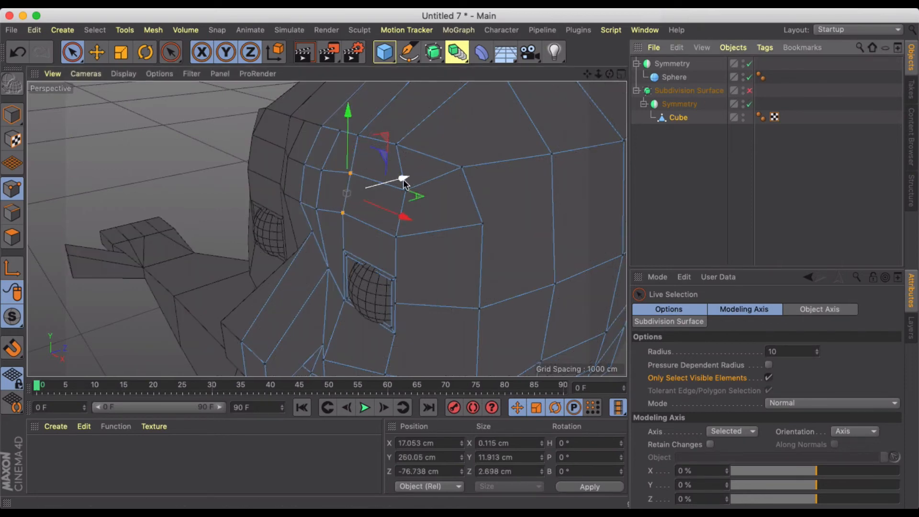
{"action": "left_click_drag", "start_coordinate": [402, 179], "coordinate": [396, 185]}
Select the outer temple point at the upper side of the forehead and move it slightly inward
{"action": "left_click_drag", "start_coordinate": [388, 221], "coordinate": [470, 188]}
{"action": "left_click", "coordinate": [434, 156]}
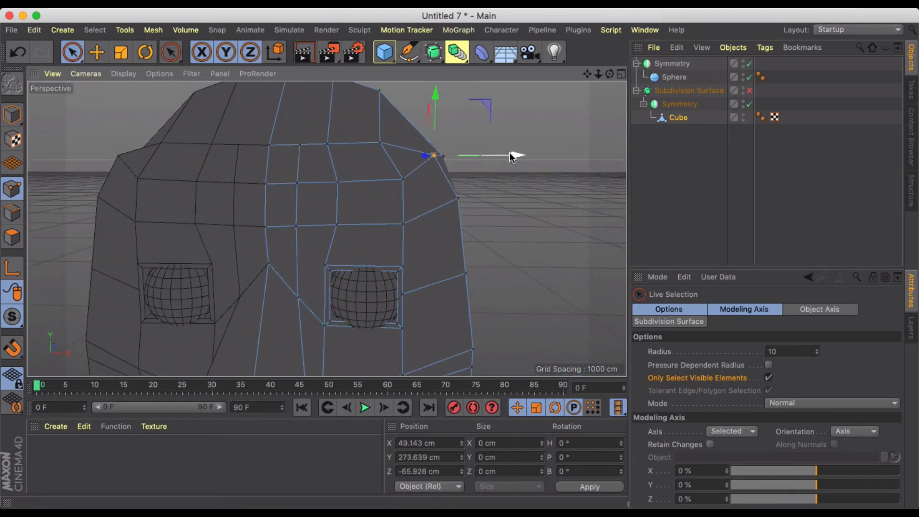
{"action": "left_click_drag", "start_coordinate": [509, 152], "coordinate": [493, 157]}
Select the upper forehead point beside the temple and move it back to about Z -71.1 cm
{"action": "left_click_drag", "start_coordinate": [446, 183], "coordinate": [369, 201], "text": "alt"}
{"action": "left_click", "coordinate": [371, 145]}
{"action": "left_click_drag", "start_coordinate": [369, 164], "coordinate": [256, 193], "text": "alt"}
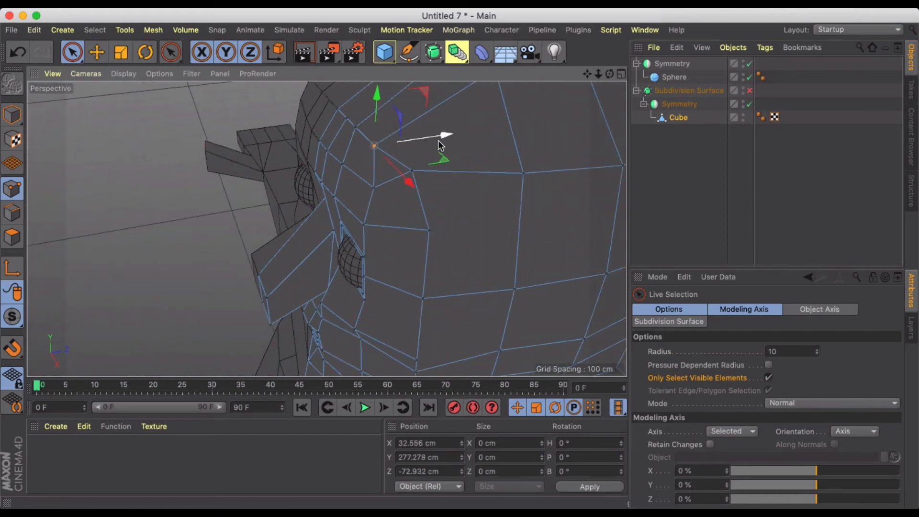
{"action": "left_click_drag", "start_coordinate": [438, 138], "coordinate": [450, 137]}
Narrow the jaw by moving the outer jaw corner point and the lower jaw point, at about X 32.7 cm, inward
{"action": "left_click_drag", "start_coordinate": [378, 177], "coordinate": [472, 182], "text": "alt"}
{"action": "middle_click_drag", "start_coordinate": [471, 177], "coordinate": [437, 90], "text": "alt"}
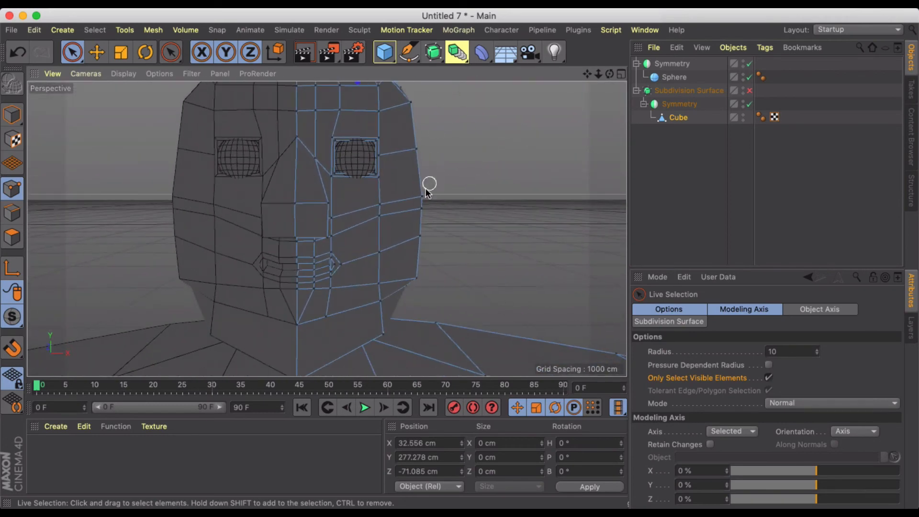
{"action": "scroll", "coordinate": [409, 256], "scroll_direction": "up", "scroll_amount": 3}
{"action": "left_click_drag", "start_coordinate": [409, 266], "coordinate": [415, 269], "text": "alt"}
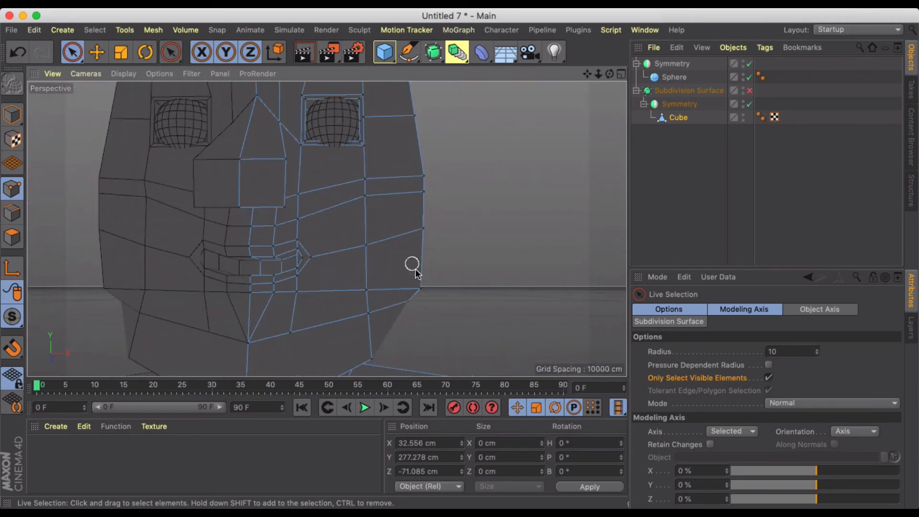
{"action": "left_click", "coordinate": [411, 304], "text": "shift"}
{"action": "left_click_drag", "start_coordinate": [490, 293], "coordinate": [409, 300]}
{"action": "left_click", "coordinate": [340, 299]}
Switch the Subdivision Surface back on and check the smoothed head from the front against the whole body
{"action": "left_click", "coordinate": [749, 91]}
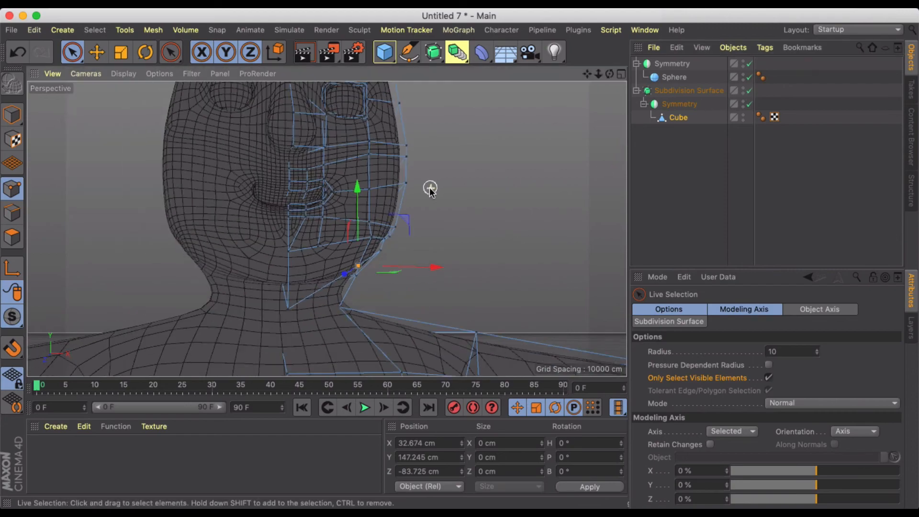
{"action": "left_click_drag", "start_coordinate": [400, 208], "coordinate": [393, 231], "text": "alt"}
{"action": "scroll", "coordinate": [381, 166], "scroll_direction": "down", "scroll_amount": 4}
{"action": "middle_click_drag", "start_coordinate": [411, 192], "coordinate": [394, 227], "text": "alt"}
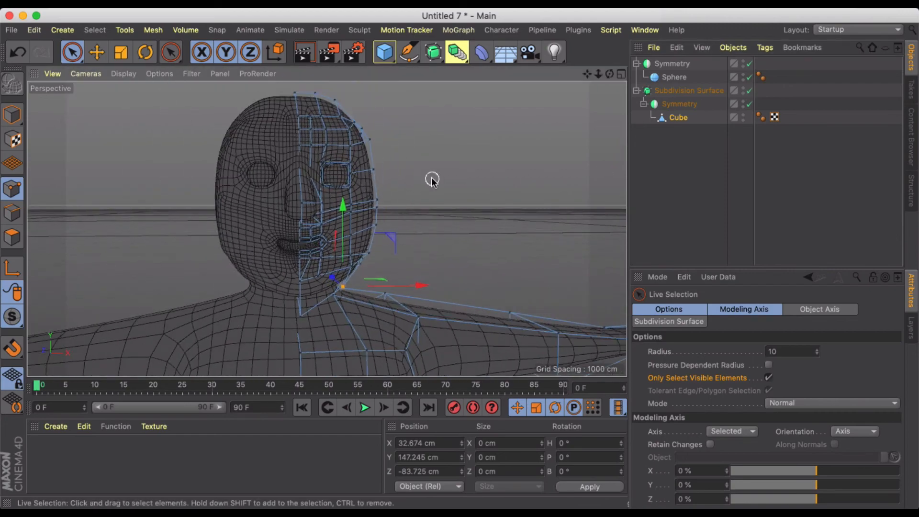
{"action": "mouse_move", "coordinate": [432, 180]}
{"action": "left_mouse_down", "text": "alt"}
{"action": "mouse_move", "coordinate": [171, 192]}
{"action": "mouse_move", "coordinate": [415, 185]}
{"action": "left_mouse_up", "text": "alt"}
{"action": "scroll", "coordinate": [415, 185], "scroll_direction": "down", "scroll_amount": 3}
{"action": "left_click_drag", "start_coordinate": [481, 196], "coordinate": [470, 150], "text": "alt"}
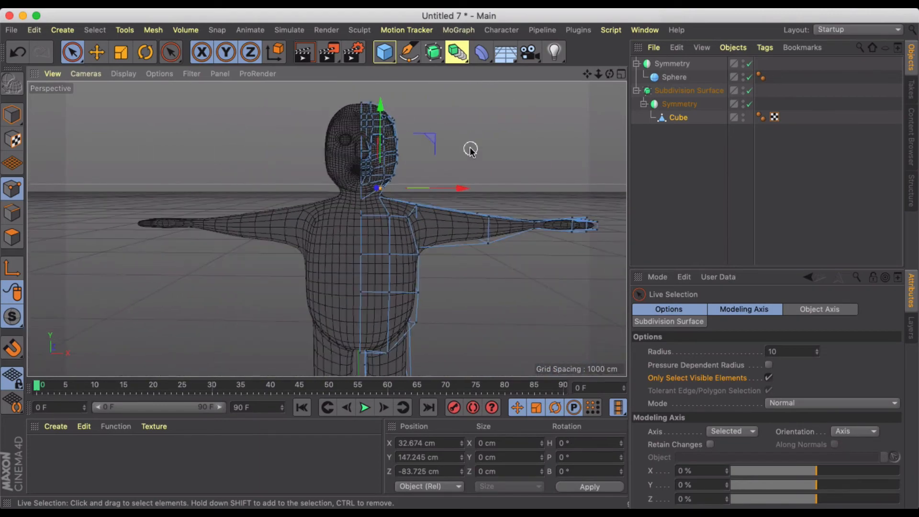
Select the forearm and hand polygons, including hidden ones, raise them slightly, and clear the selection
{"action": "left_click", "coordinate": [12, 237]}
{"action": "left_click_drag", "start_coordinate": [373, 162], "coordinate": [467, 154], "text": "alt"}
{"action": "left_click", "coordinate": [456, 244]}
{"action": "left_click_drag", "start_coordinate": [475, 214], "coordinate": [528, 230]}
{"action": "left_click", "coordinate": [519, 229]}
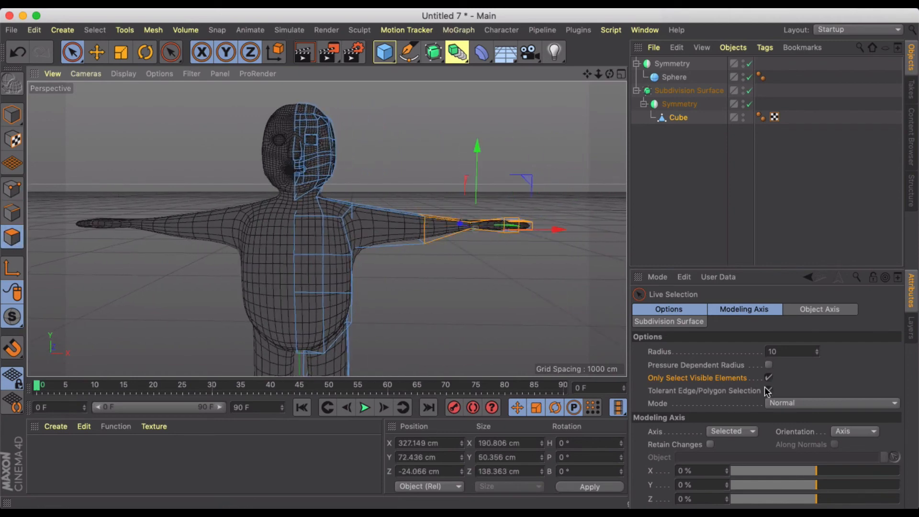
{"action": "left_click", "coordinate": [768, 378]}
{"action": "left_click_drag", "start_coordinate": [523, 231], "coordinate": [473, 251]}
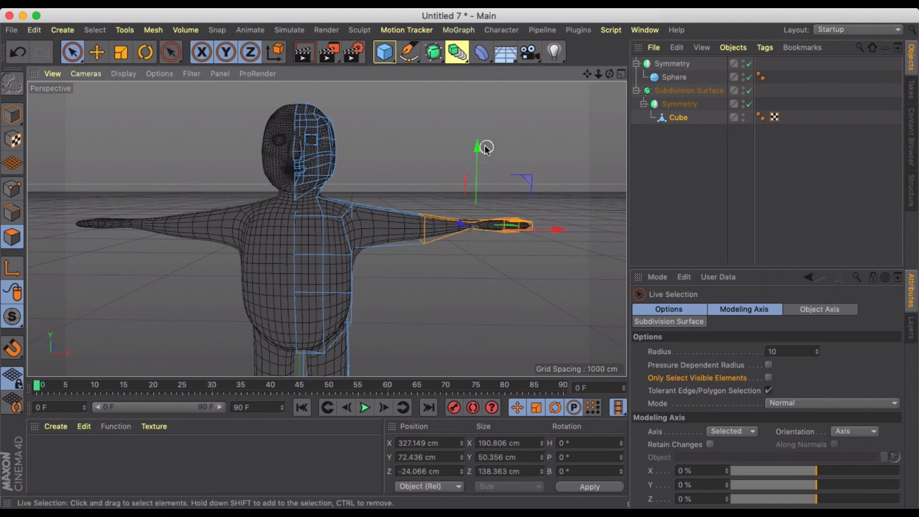
{"action": "left_click_drag", "start_coordinate": [486, 148], "coordinate": [480, 137]}
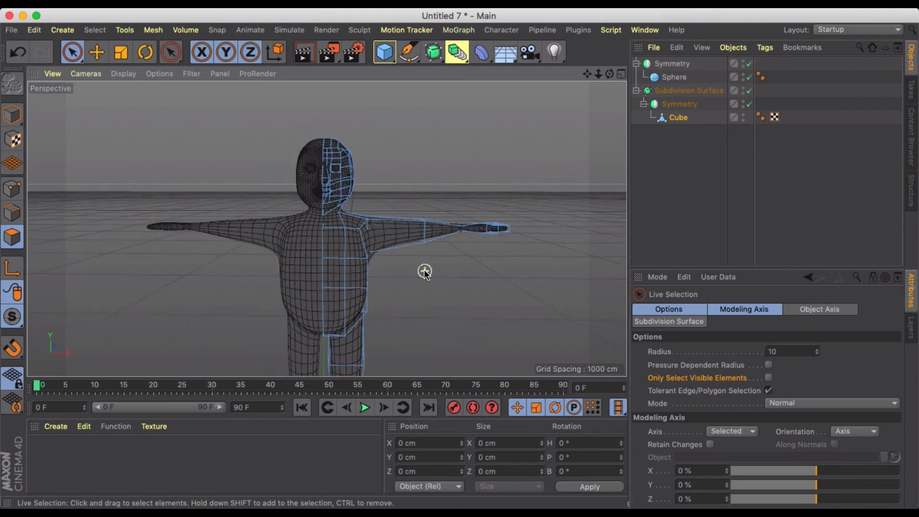
{"action": "middle_click_drag", "start_coordinate": [425, 272], "coordinate": [423, 231], "text": "alt"}
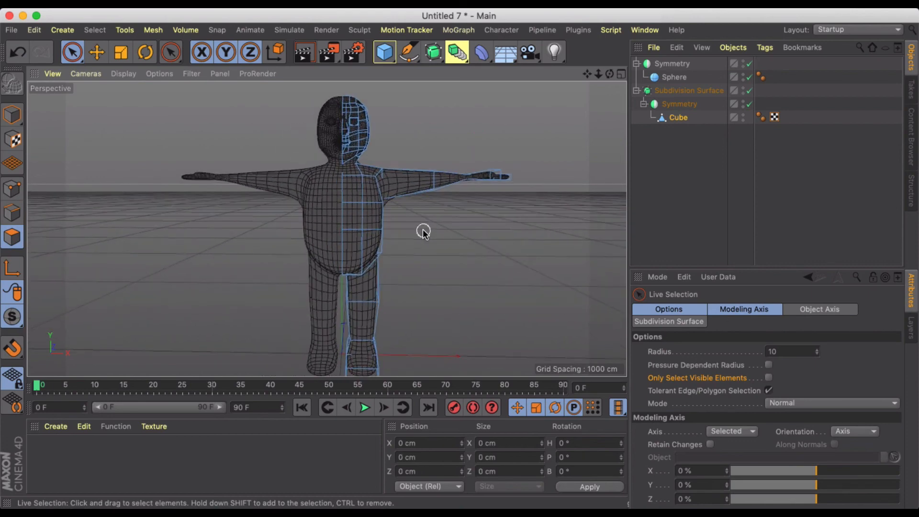
{"action": "scroll", "coordinate": [424, 231], "scroll_direction": "down", "scroll_amount": 2}
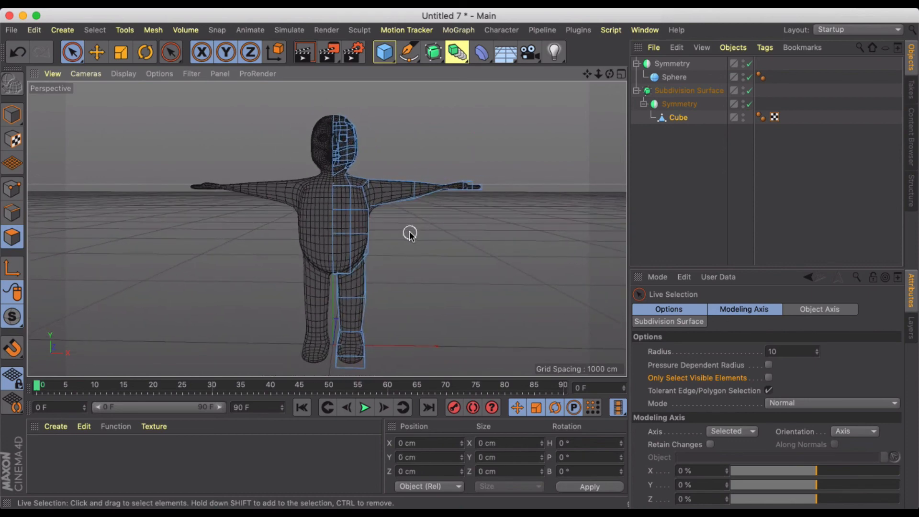